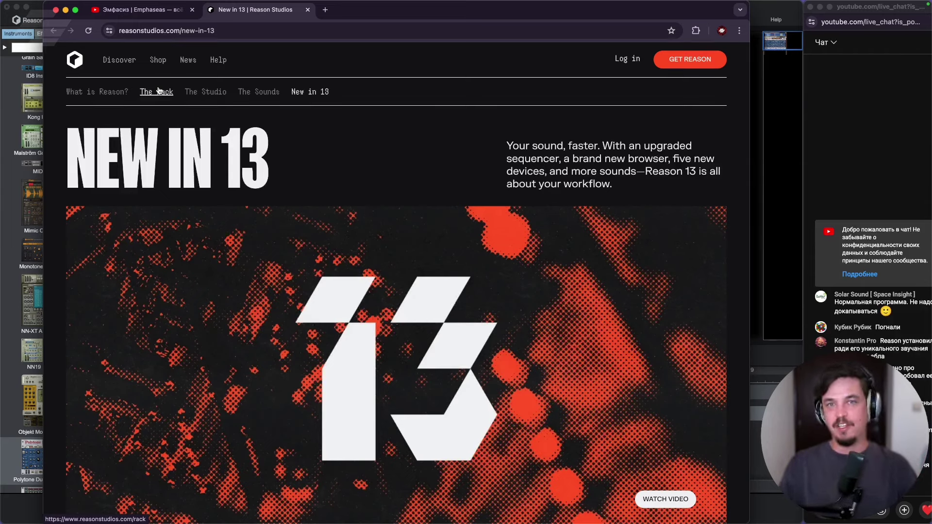
Step: Switch to Reason and inspect the cabling on the back of the rack, returning to the front view
{"action": "left_click", "coordinate": [3, 121]}
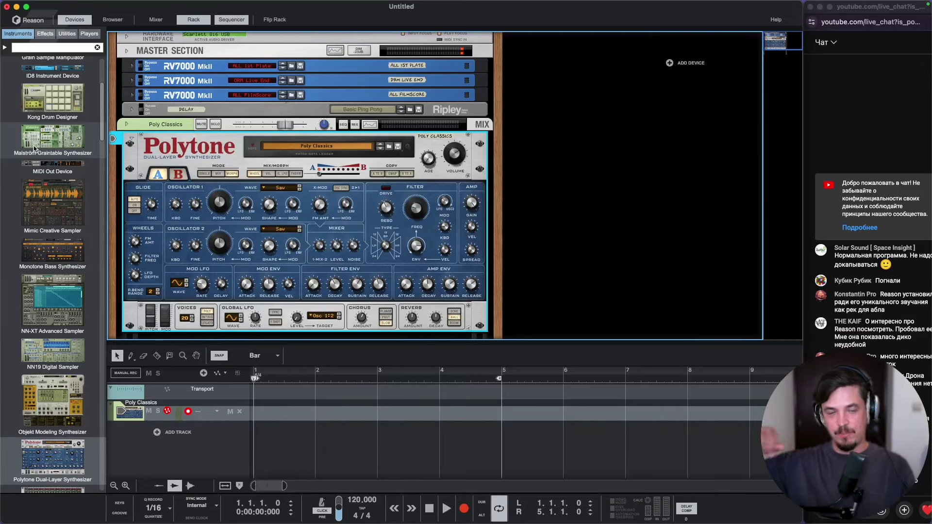
{"action": "key", "text": "Tab"}
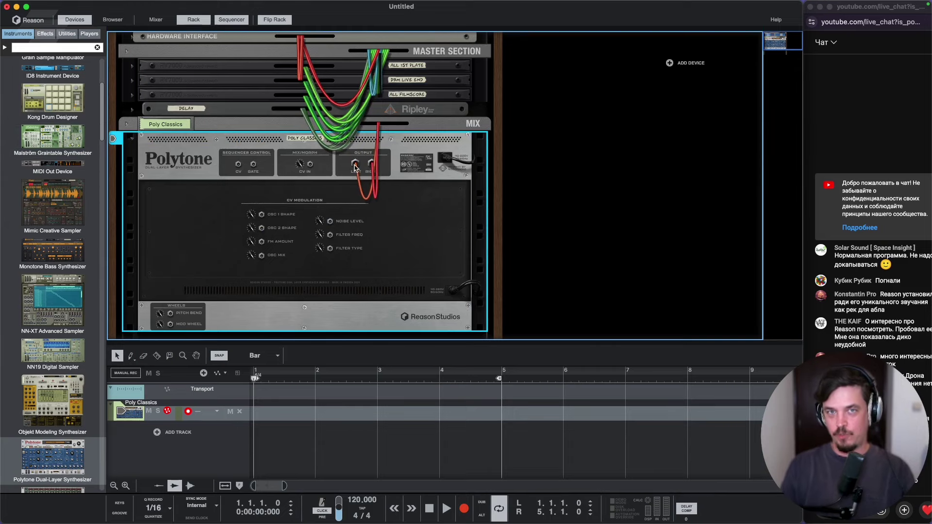
{"action": "key", "text": "Tab"}
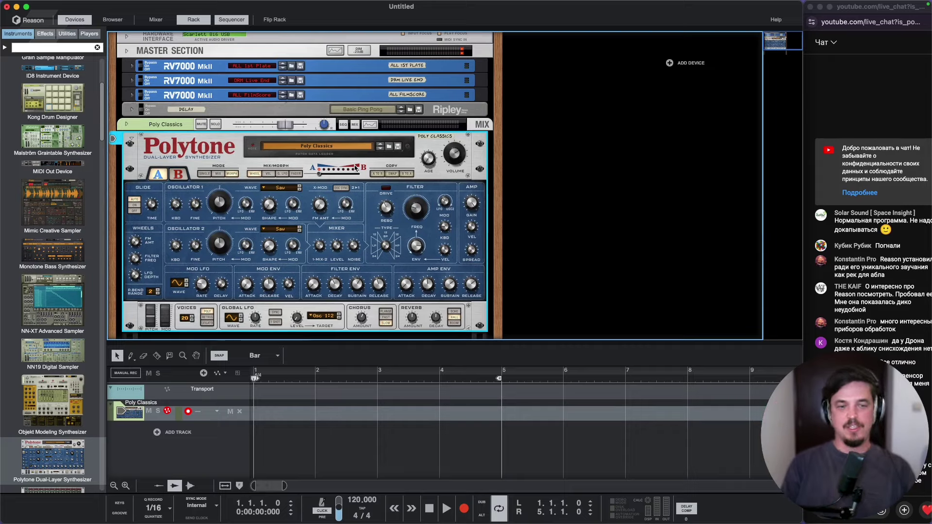
Step: Switch to the web browser and read the New in 13 page down to the "Browse your way" section
{"action": "mouse_move", "coordinate": [22, 523]}
{"action": "left_click", "coordinate": [294, 515]}
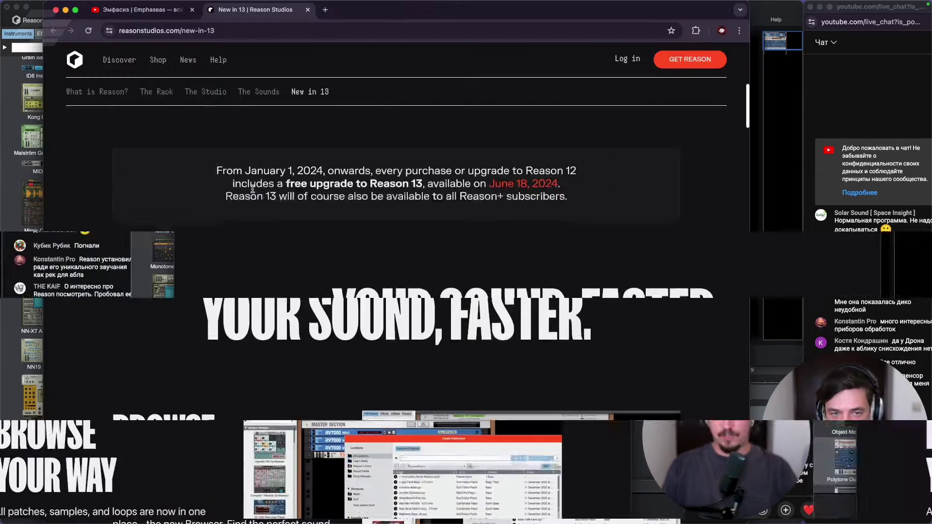
{"action": "scroll", "coordinate": [250, 214], "scroll_direction": "down", "scroll_amount": 4}
{"action": "scroll", "coordinate": [249, 221], "scroll_direction": "down", "scroll_amount": 2}
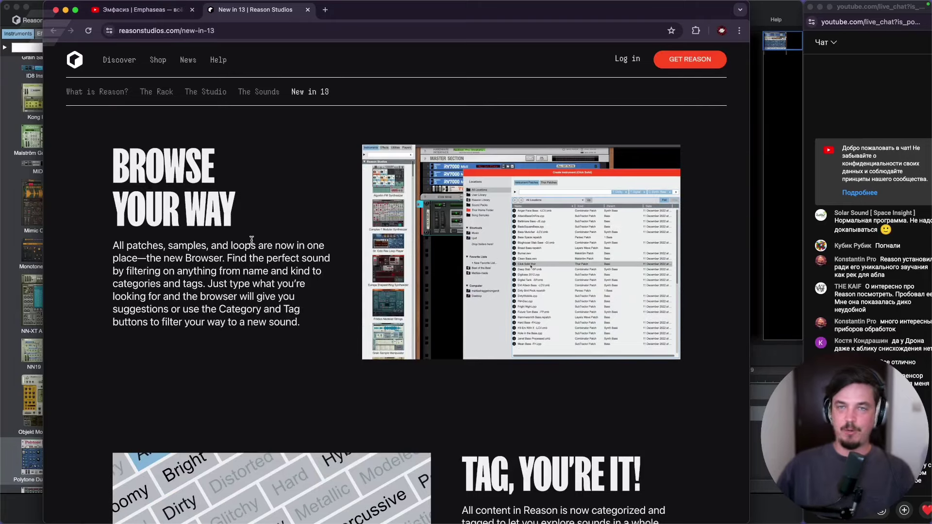
Step: Switch back to Reason and look through the available instrument and utility devices
{"action": "left_click", "coordinate": [2, 210]}
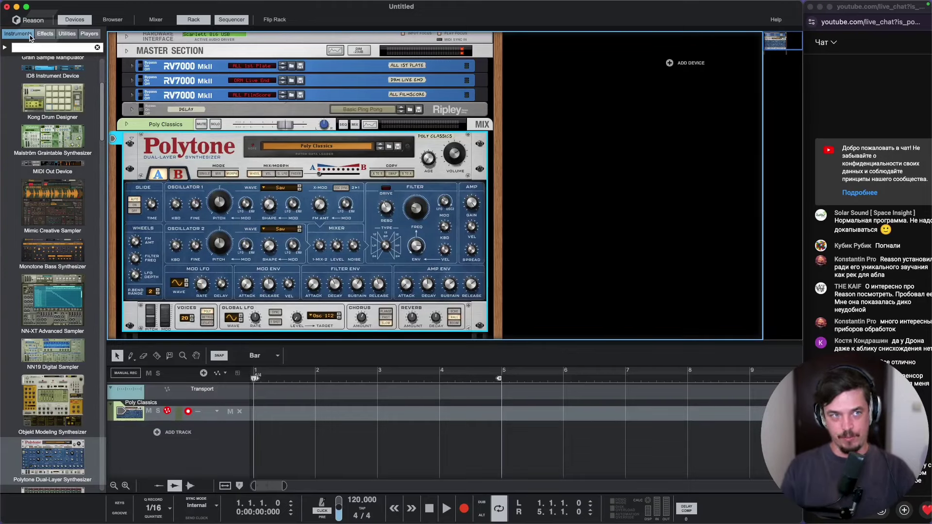
{"action": "scroll", "coordinate": [45, 163], "scroll_direction": "down", "scroll_amount": 10}
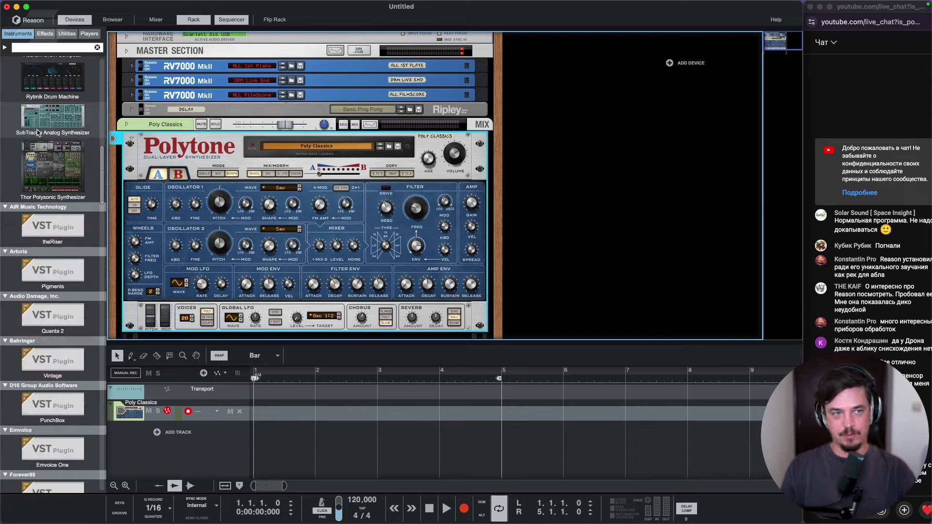
{"action": "scroll", "coordinate": [45, 163], "scroll_direction": "up", "scroll_amount": 10}
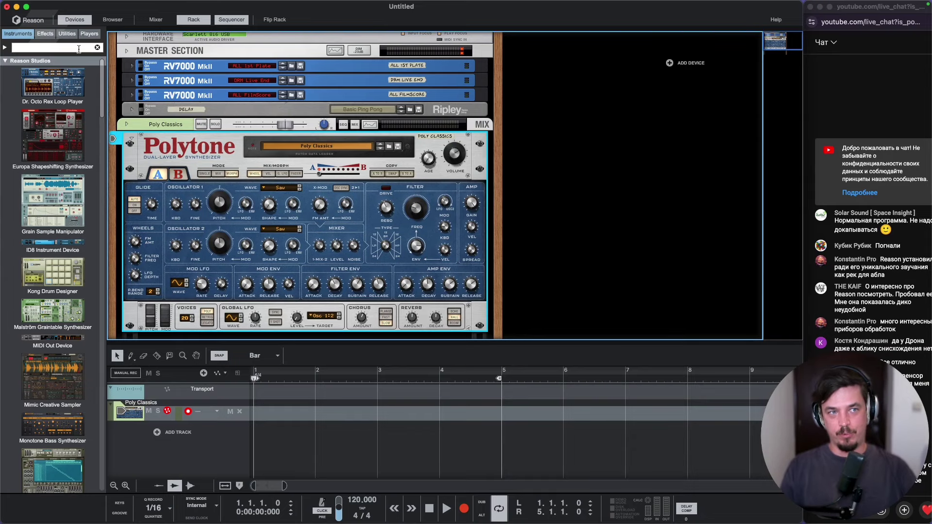
{"action": "left_click", "coordinate": [67, 34]}
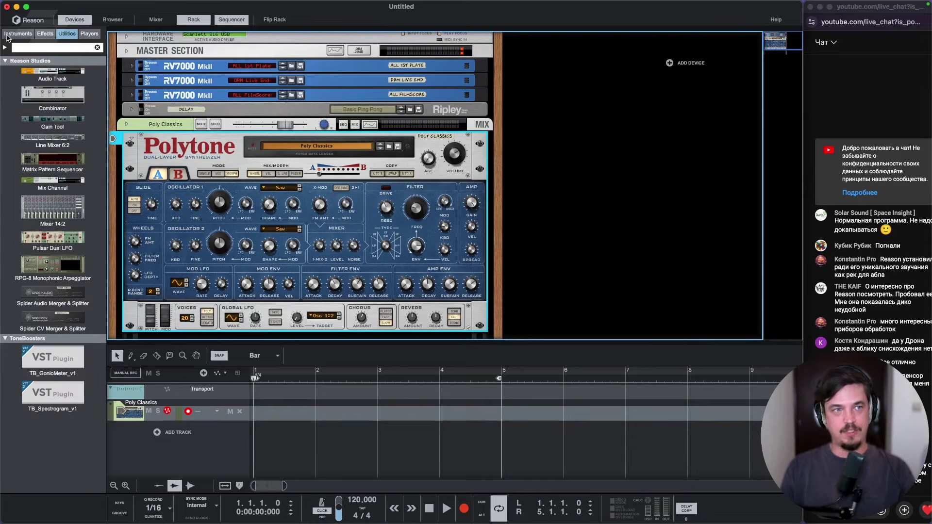
{"action": "left_click", "coordinate": [17, 34]}
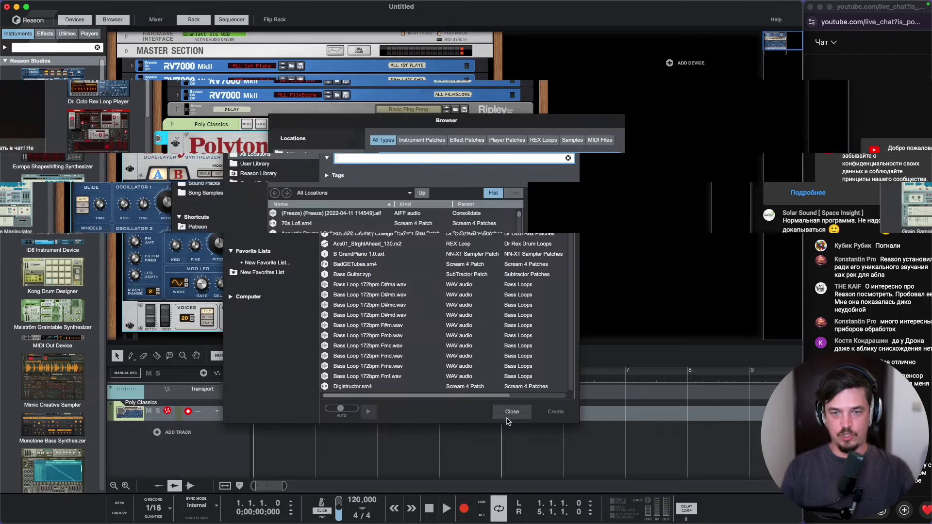
Step: Open the Browser window for a look at all locations, move it aside and close it
{"action": "key", "text": "super+f"}
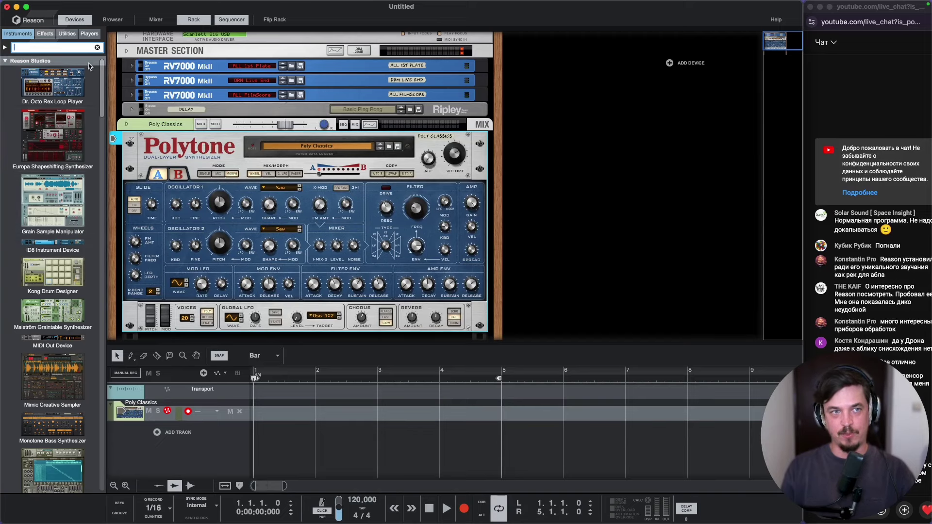
{"action": "left_click", "coordinate": [113, 21]}
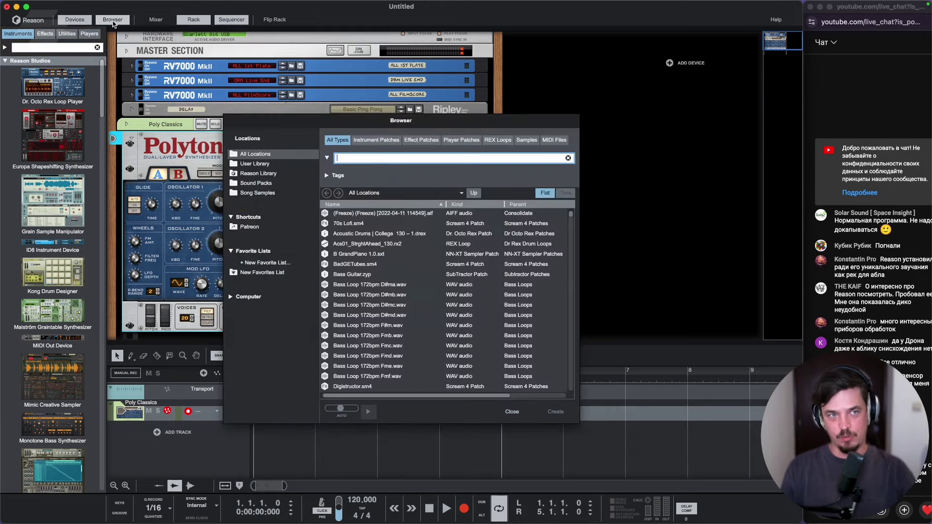
{"action": "left_click_drag", "start_coordinate": [398, 122], "coordinate": [515, 80]}
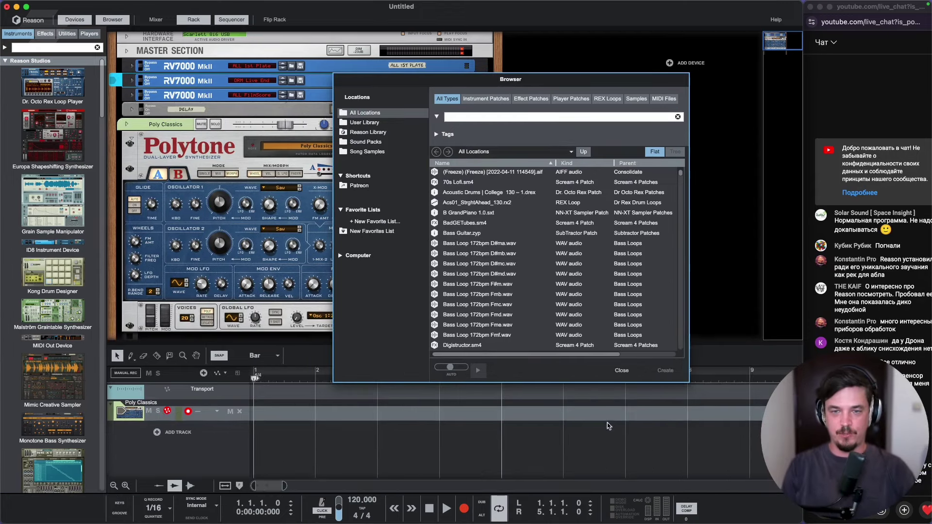
{"action": "left_click", "coordinate": [622, 371]}
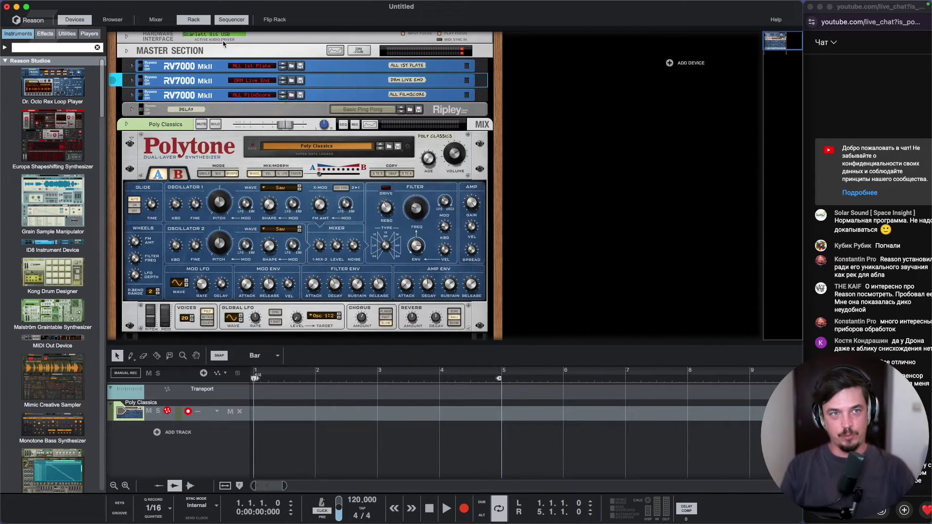
Step: Show the Mixer above the rack, look over the Poly Classics channel strip, and hide the Mixer again
{"action": "left_click", "coordinate": [158, 22]}
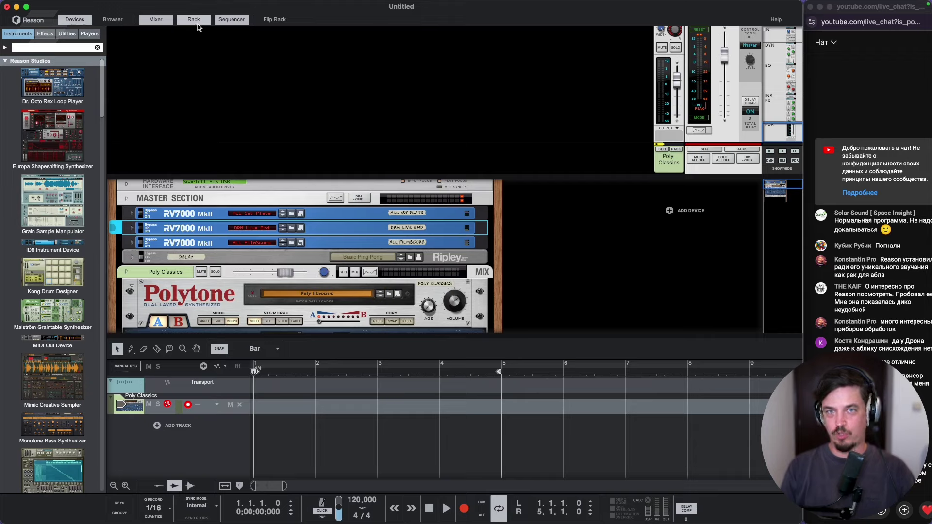
{"action": "scroll", "coordinate": [245, 100], "scroll_direction": "up", "scroll_amount": 5}
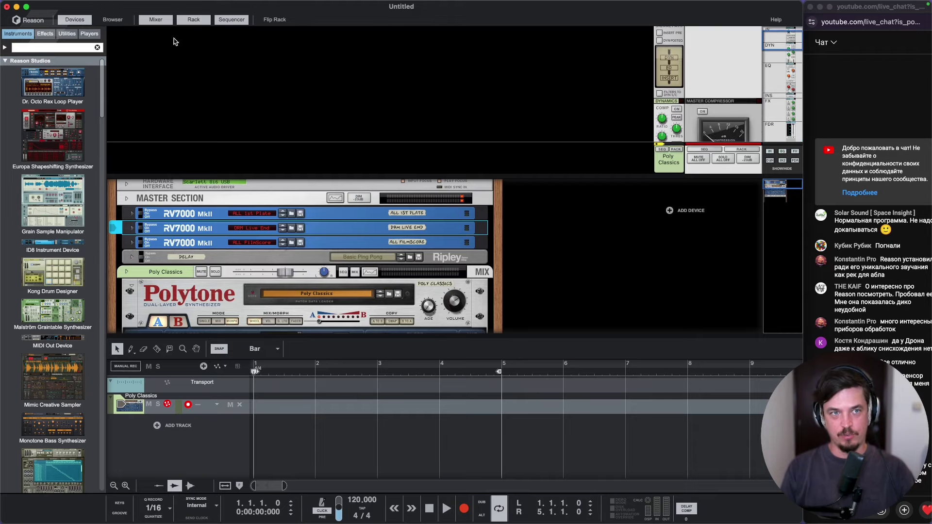
{"action": "left_click", "coordinate": [161, 20]}
{"action": "left_click", "coordinate": [199, 21]}
{"action": "left_click", "coordinate": [201, 21]}
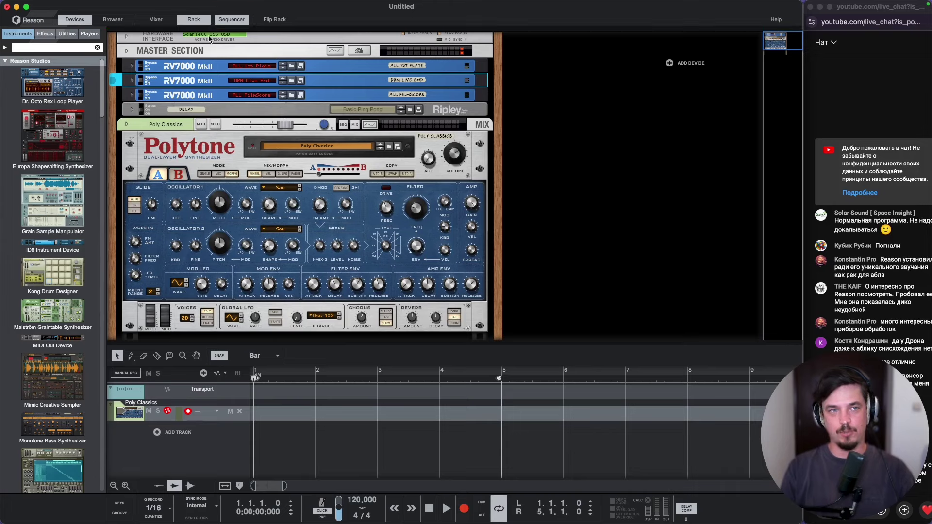
Step: Reopen the Browser window and reposition it over the middle of the rack
{"action": "left_click", "coordinate": [107, 21]}
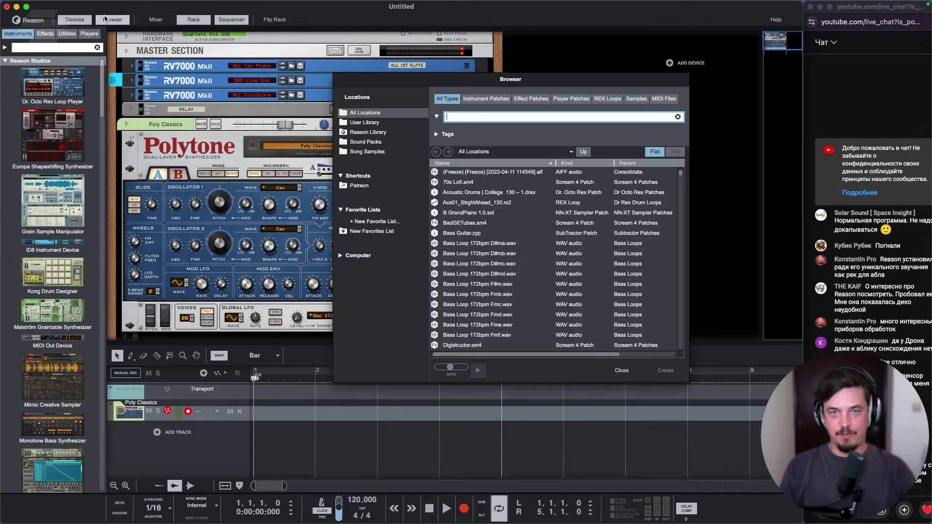
{"action": "left_click_drag", "start_coordinate": [546, 78], "coordinate": [497, 50]}
{"action": "mouse_move", "coordinate": [497, 52]}
{"action": "left_mouse_down"}
{"action": "mouse_move", "coordinate": [508, 101]}
{"action": "mouse_move", "coordinate": [504, 42]}
{"action": "left_mouse_up"}
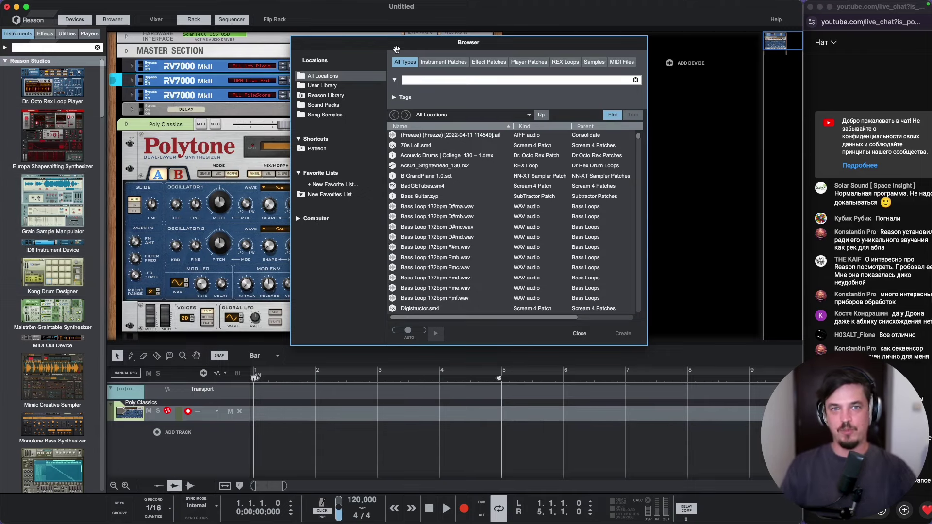
{"action": "left_click_drag", "start_coordinate": [397, 52], "coordinate": [391, 92]}
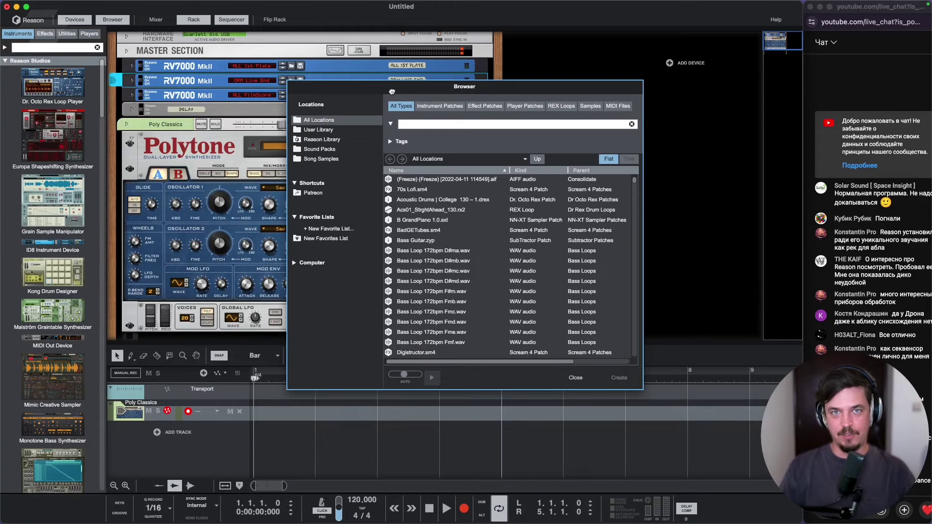
{"action": "left_click_drag", "start_coordinate": [391, 91], "coordinate": [321, 86]}
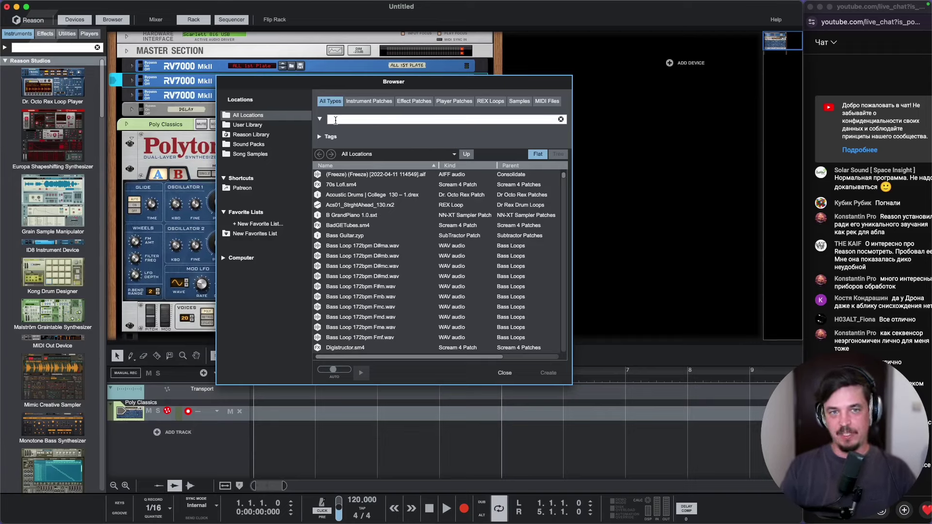
Step: Search all locations for "piano" and apply the suggested category filter Keys: Electric Piano
{"action": "left_click", "coordinate": [367, 117]}
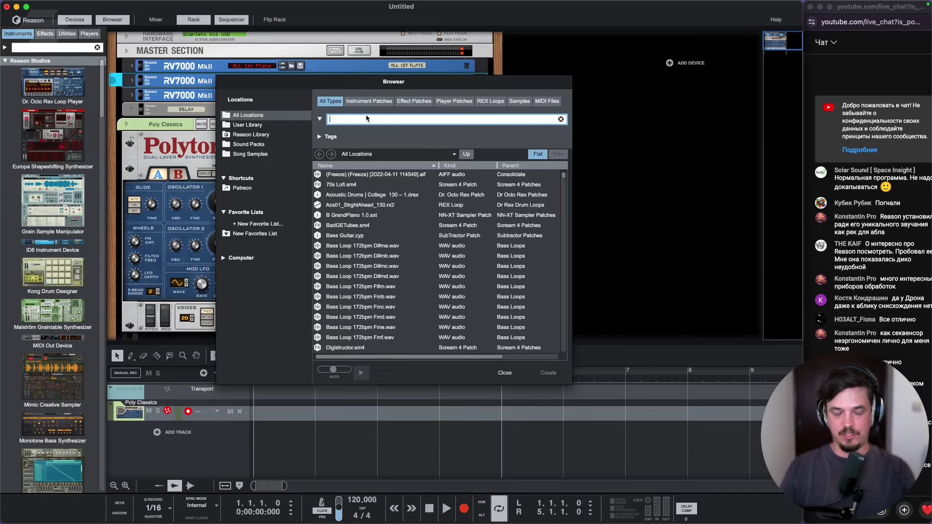
{"action": "type", "text": "pl"}
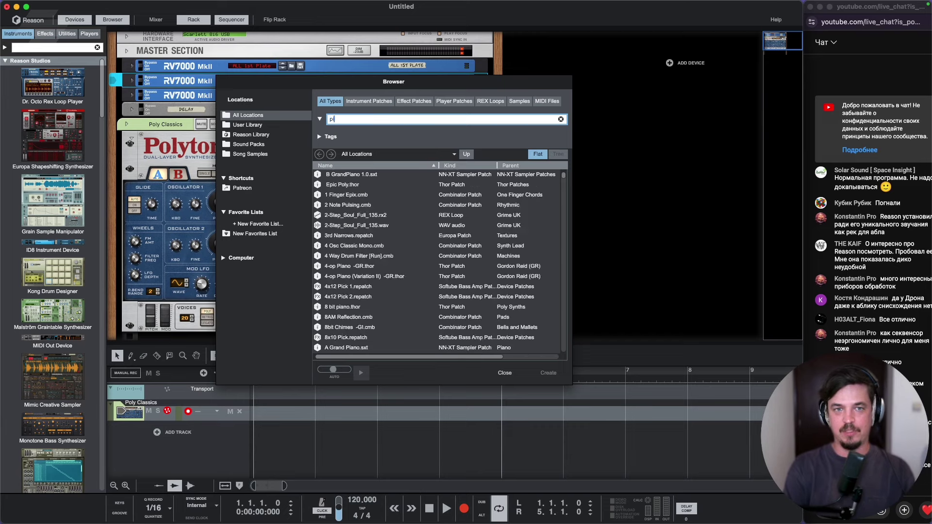
{"action": "type", "text": "ano"}
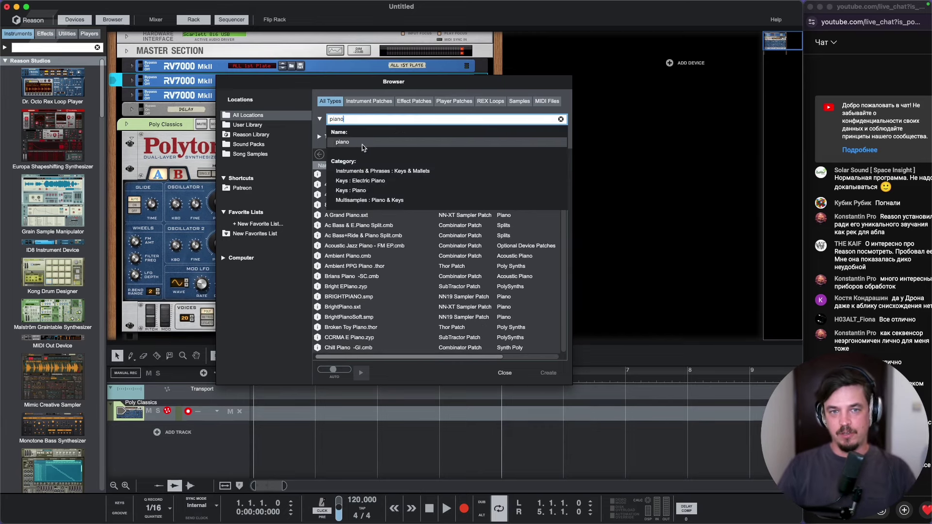
{"action": "left_click", "coordinate": [360, 181]}
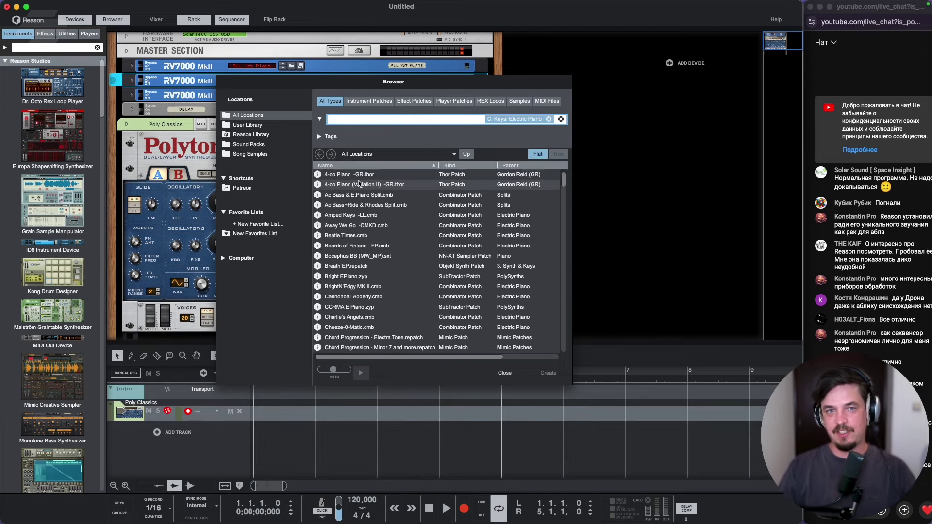
Step: Expand the tags, narrow the electric piano patches with Dark and Soft, and remove both tag filters
{"action": "left_click", "coordinate": [321, 137]}
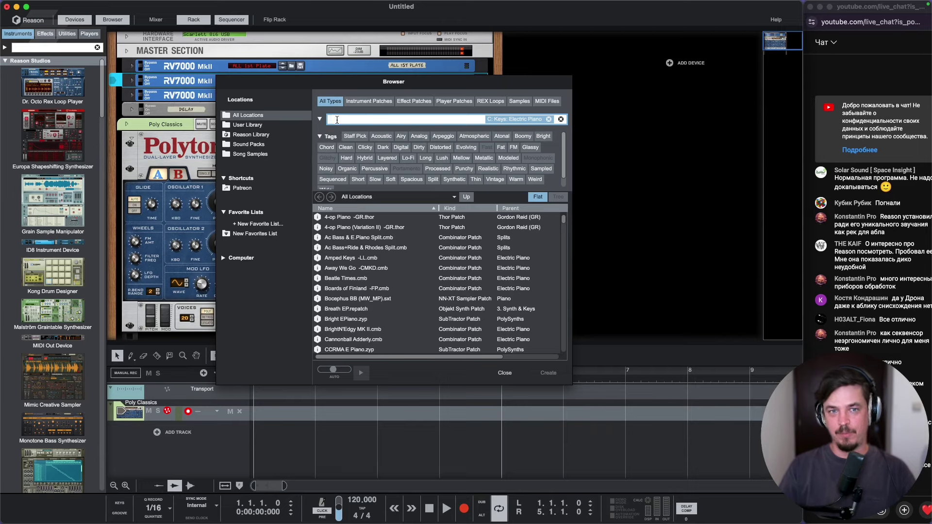
{"action": "left_click", "coordinate": [386, 150]}
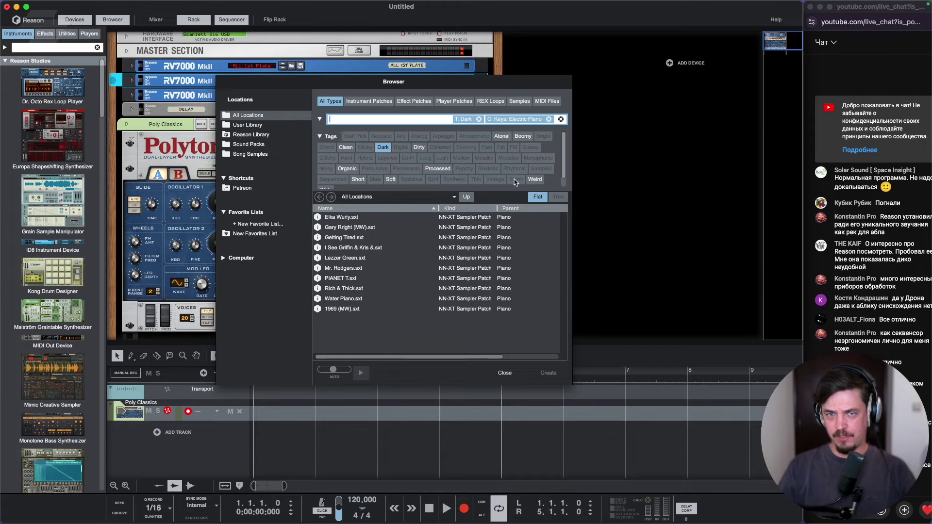
{"action": "left_click", "coordinate": [391, 180]}
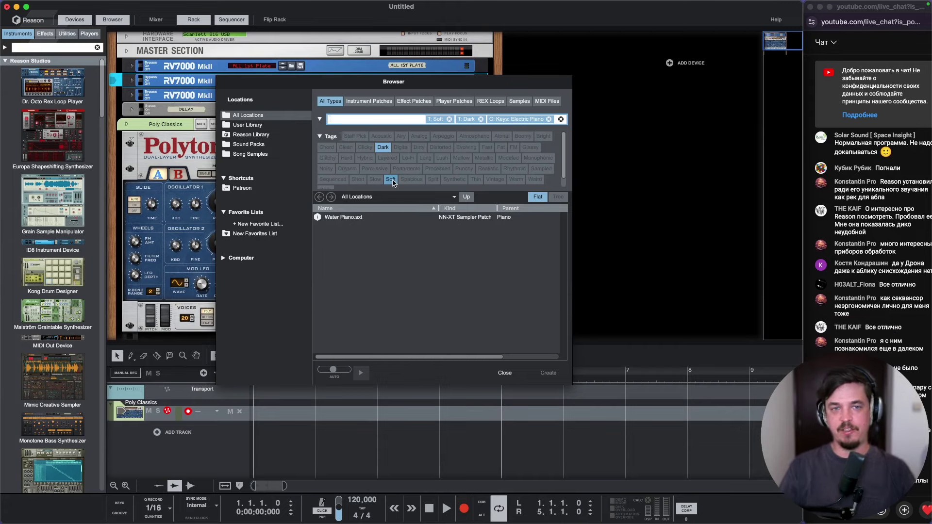
{"action": "left_click", "coordinate": [391, 180]}
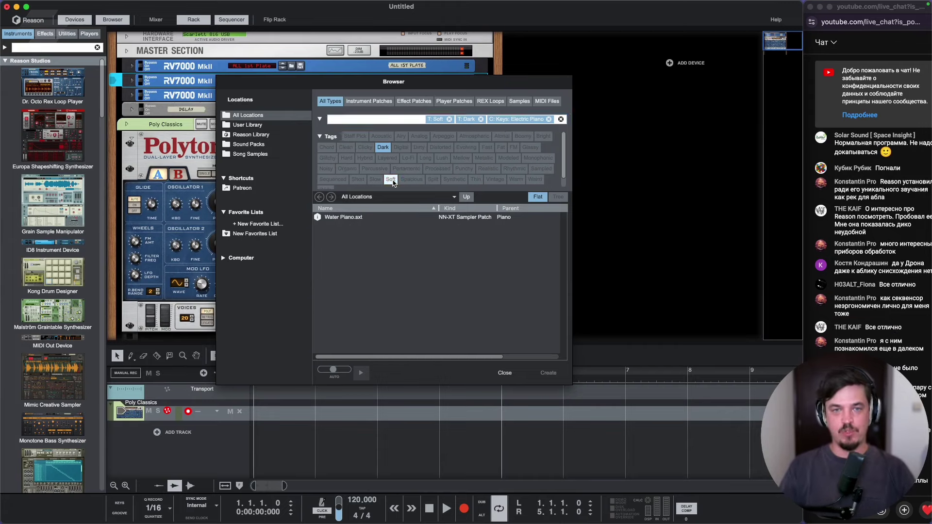
{"action": "left_click", "coordinate": [388, 148]}
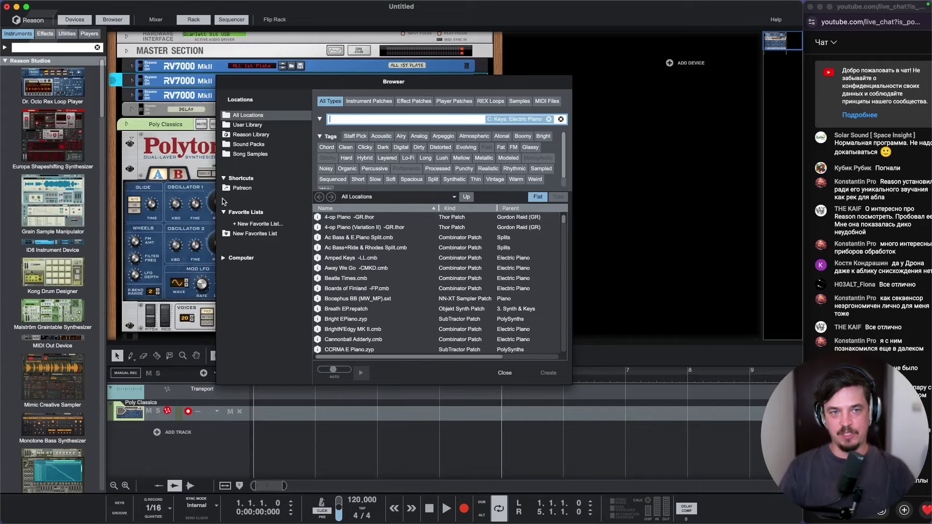
Step: Browse the Patreon shortcut without the Electric Piano filter and audition 001(a) Drum Loop 172bpm.wav from the EastColors - April 2022 Drum Loops folder
{"action": "left_click", "coordinate": [238, 188]}
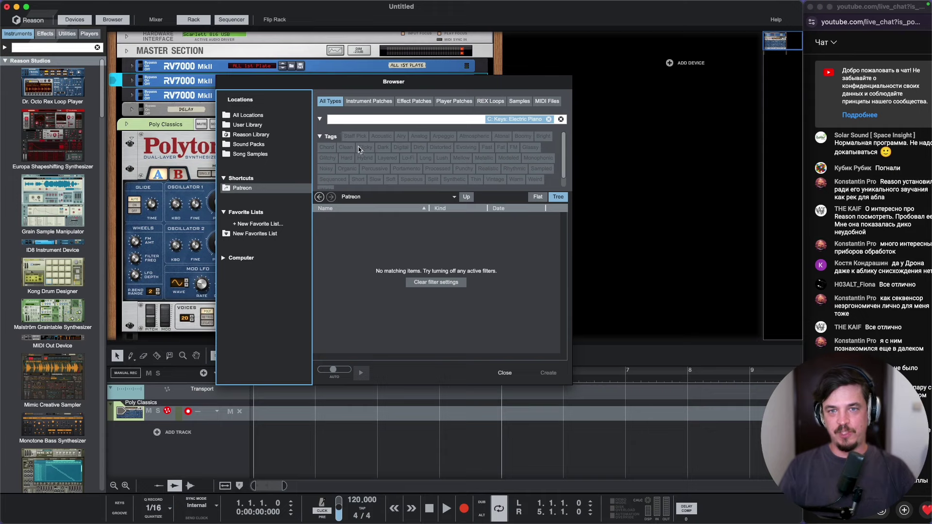
{"action": "left_click", "coordinate": [549, 119]}
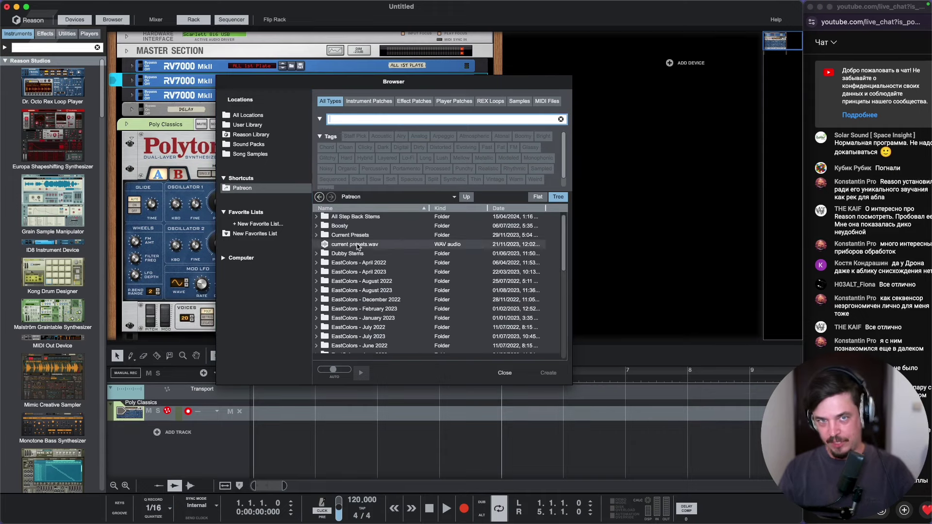
{"action": "left_click", "coordinate": [316, 263]}
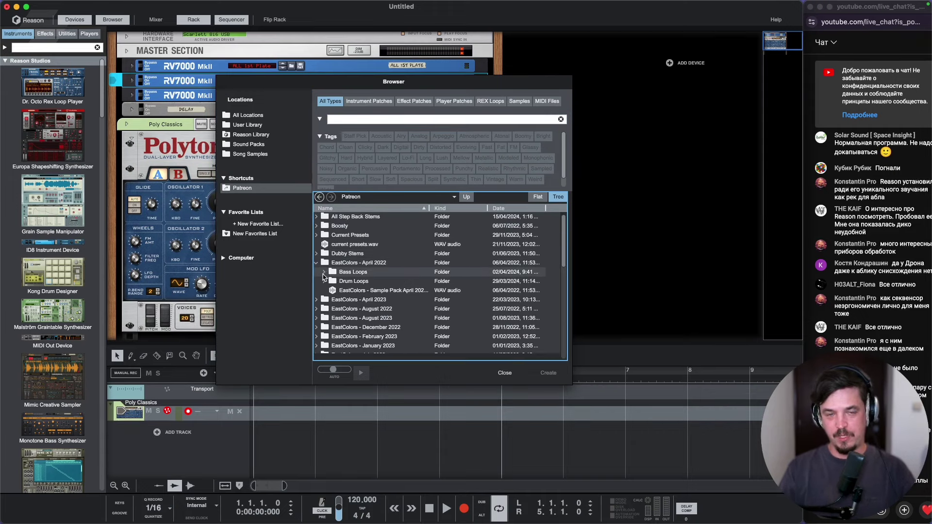
{"action": "left_click", "coordinate": [324, 281]}
{"action": "left_click", "coordinate": [369, 291]}
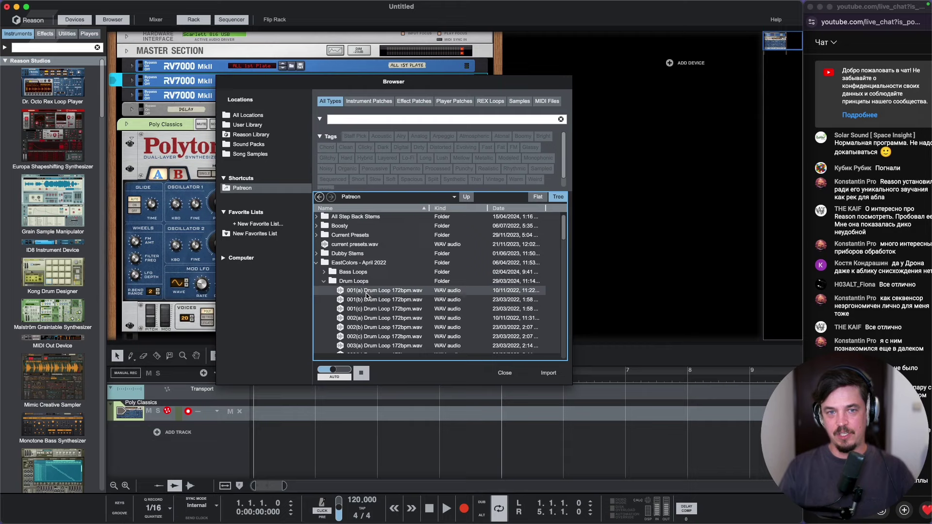
{"action": "left_click", "coordinate": [361, 373]}
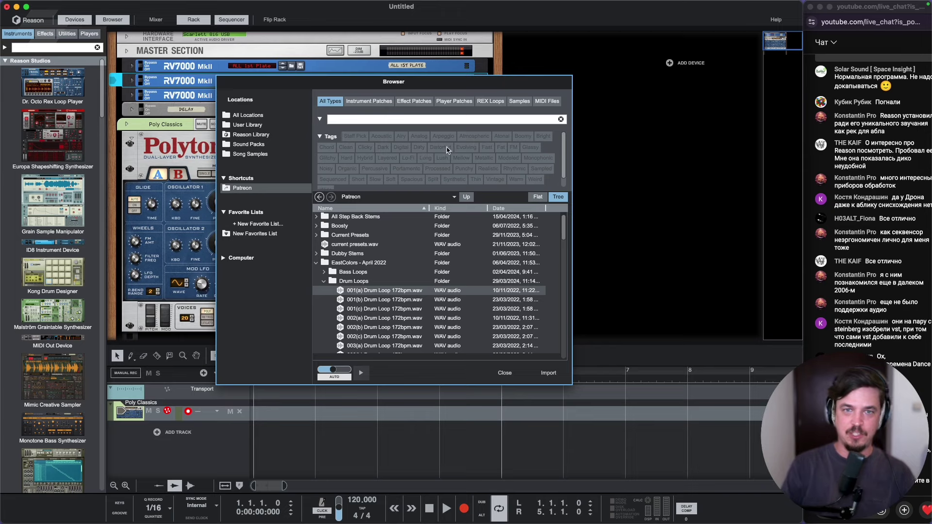
Step: Clear the Browser's search field and switch from the Patreon shortcut to All Locations
{"action": "scroll", "coordinate": [476, 153], "scroll_direction": "down", "scroll_amount": 1}
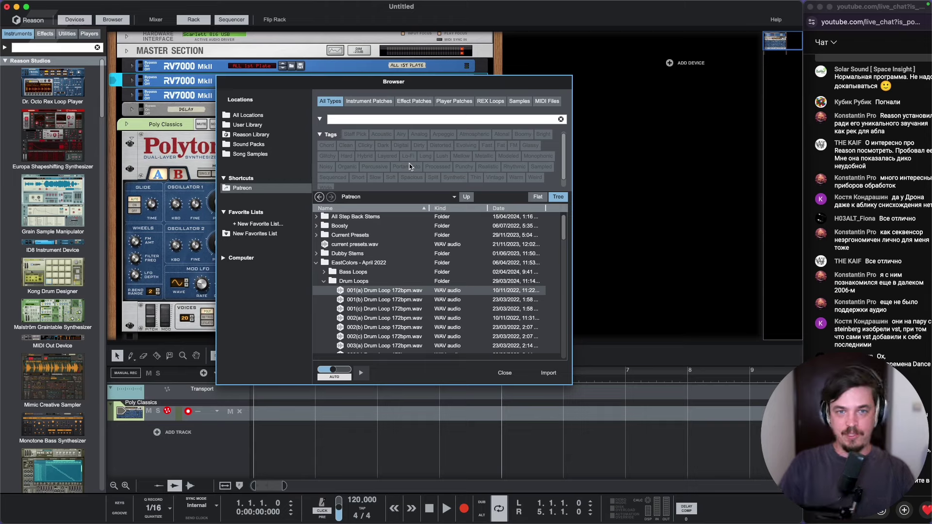
{"action": "left_click", "coordinate": [561, 120]}
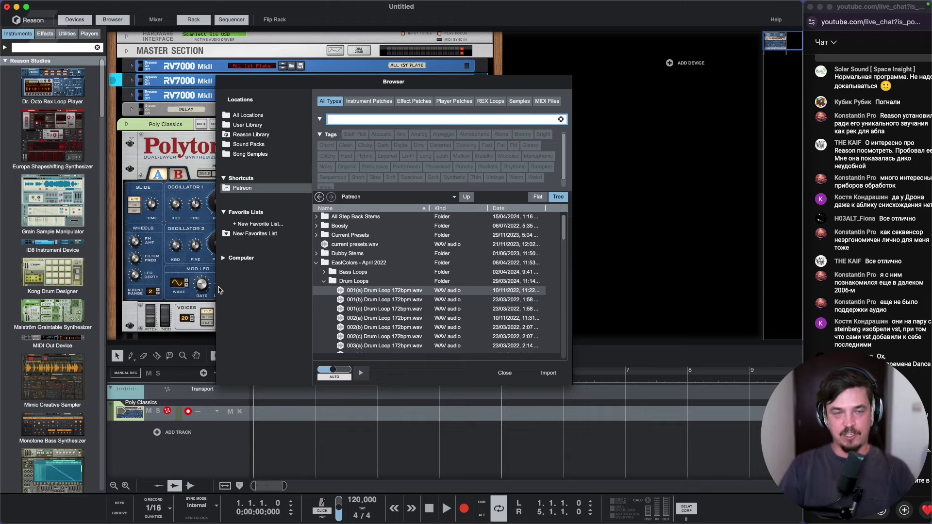
{"action": "left_click", "coordinate": [266, 115]}
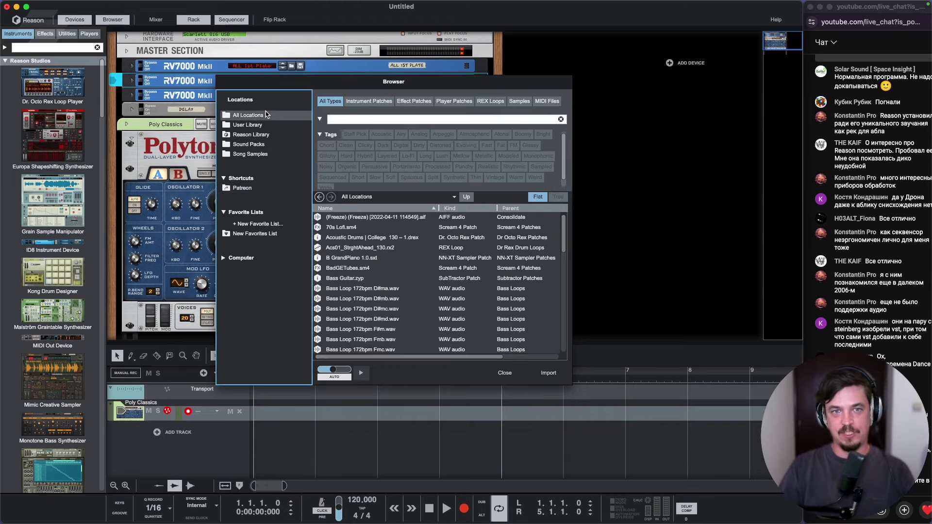
{"action": "left_click", "coordinate": [388, 121]}
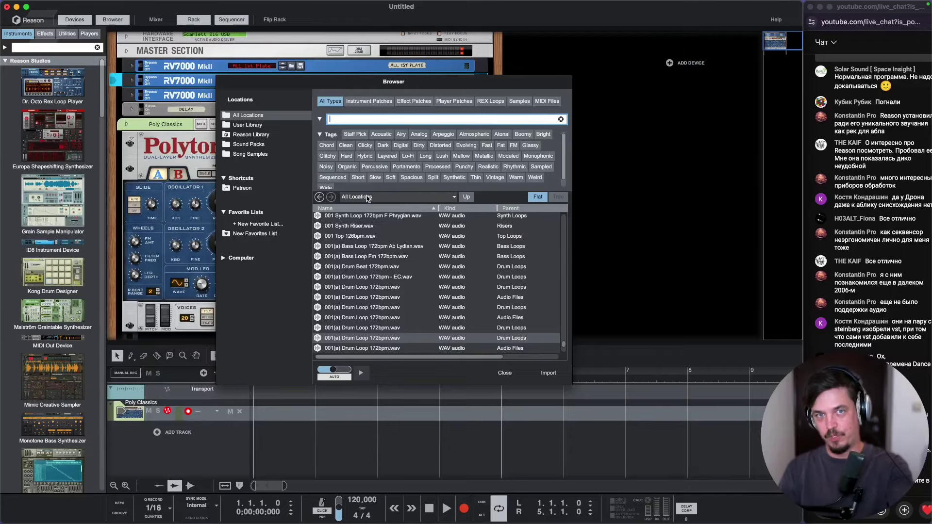
Step: Audition 001(a) Drum Loop 172bpm - EC.wav together with song playback, and stop both
{"action": "left_click", "coordinate": [223, 259]}
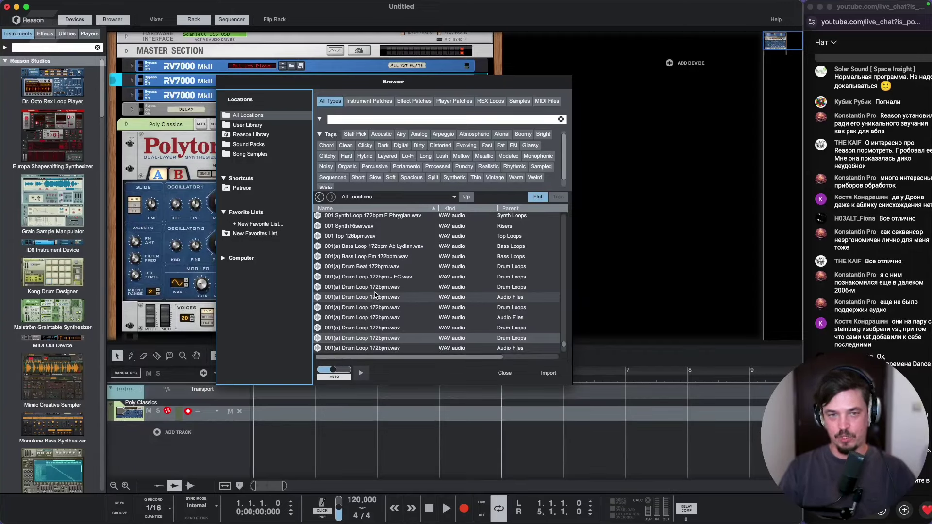
{"action": "left_click", "coordinate": [448, 514]}
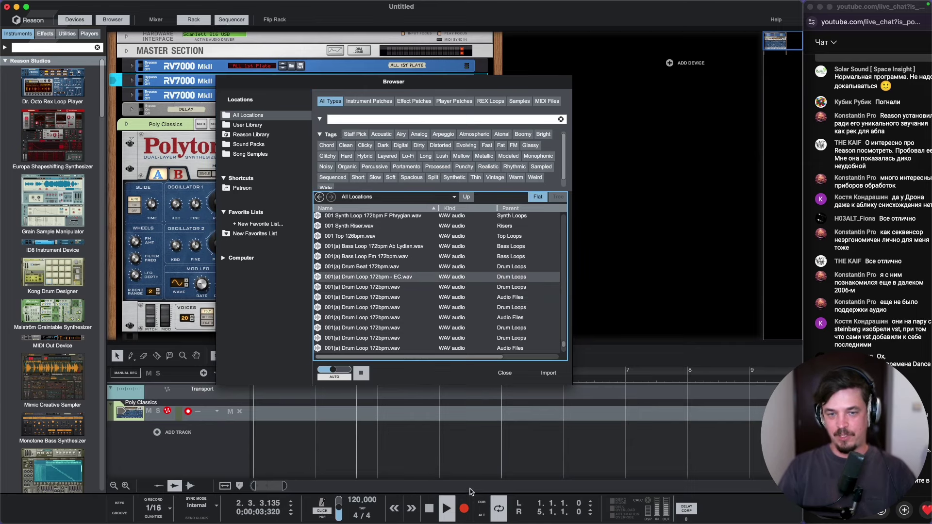
{"action": "double_click", "coordinate": [429, 508]}
{"action": "left_click", "coordinate": [363, 374]}
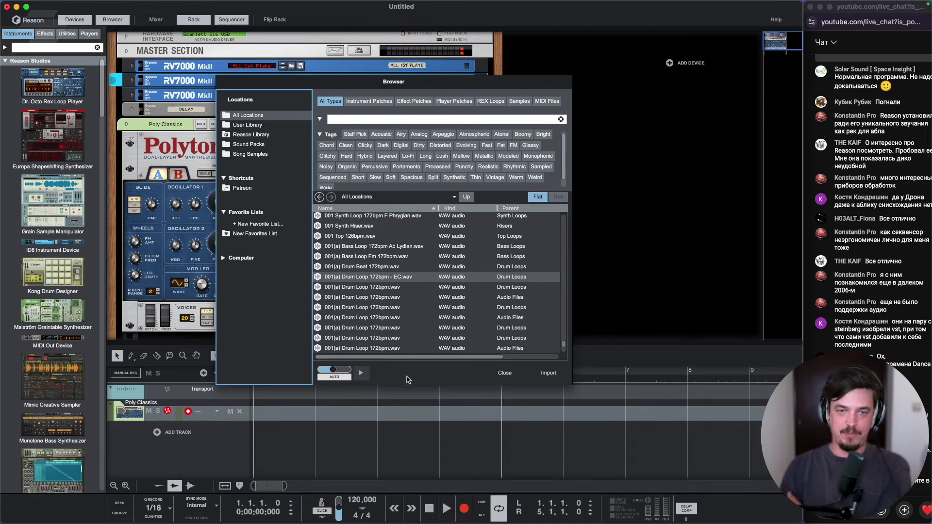
Step: Move the Browser window aside so most of the Polytone device is uncovered, and expand the Computer locations
{"action": "left_click_drag", "start_coordinate": [467, 78], "coordinate": [581, 65]}
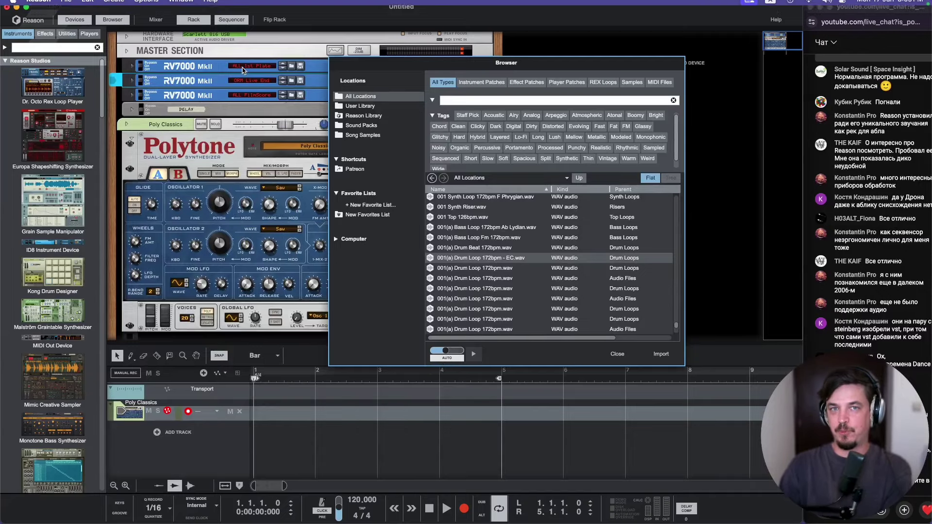
{"action": "left_click_drag", "start_coordinate": [479, 62], "coordinate": [512, 68]}
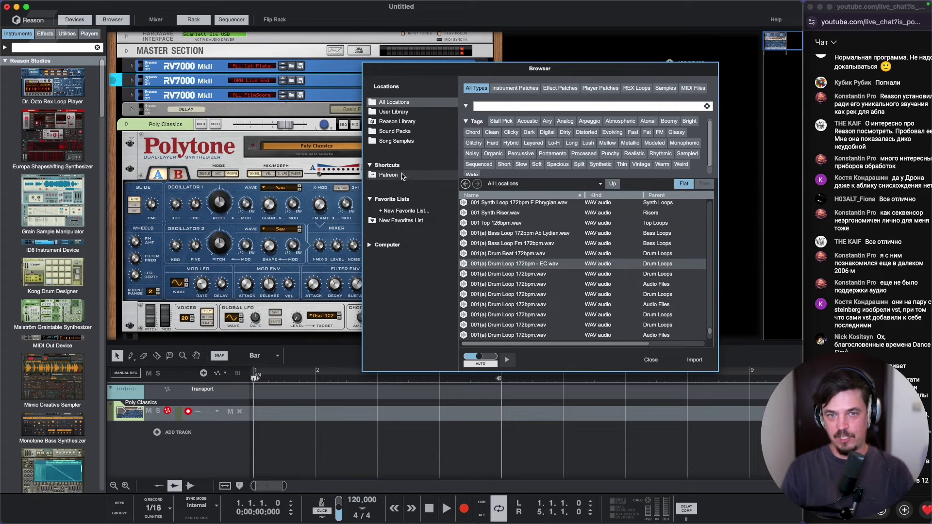
{"action": "left_click", "coordinate": [370, 245]}
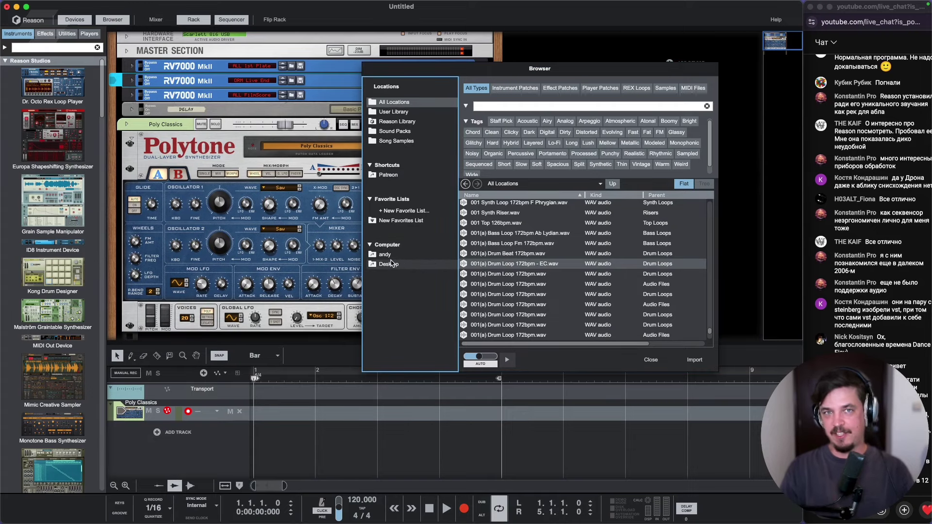
{"action": "left_click_drag", "start_coordinate": [446, 72], "coordinate": [394, 73]}
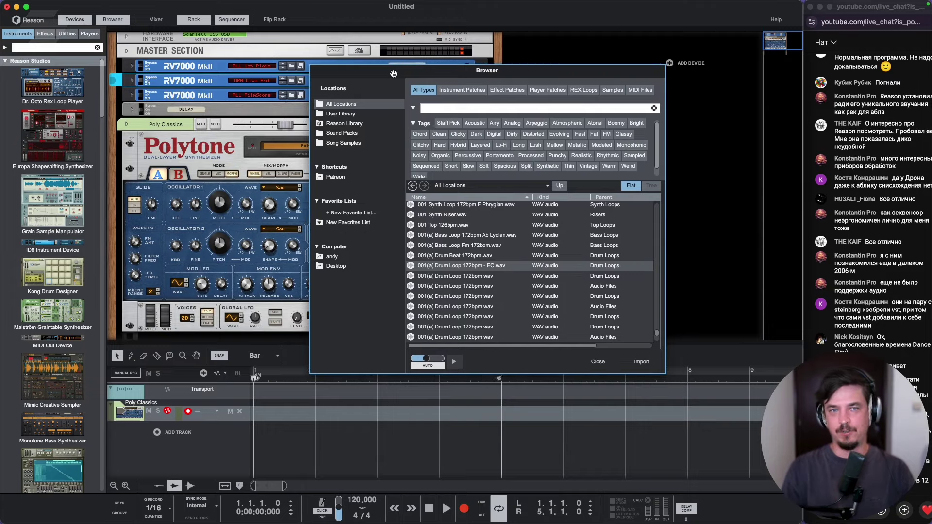
{"action": "left_click_drag", "start_coordinate": [393, 73], "coordinate": [488, 93]}
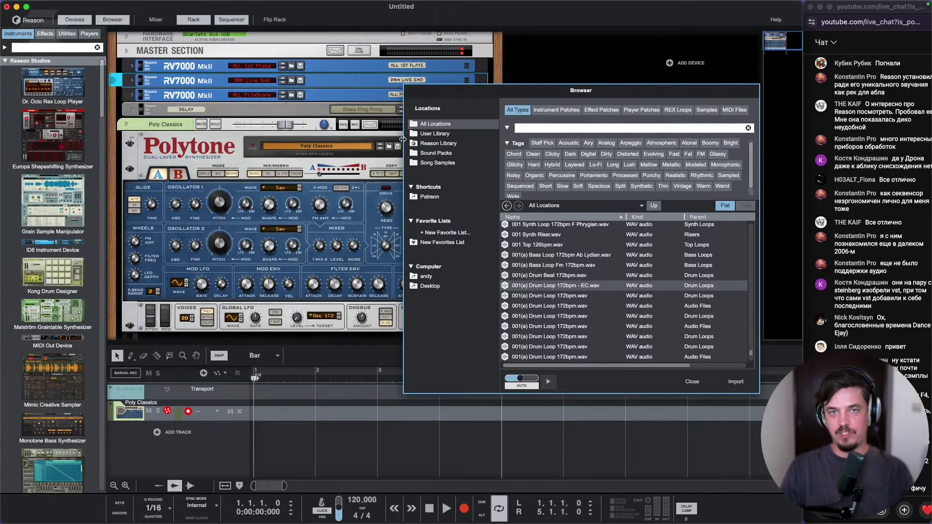
Step: Search all locations for names containing "synth" and load FM Alias Monosynth.cmb into the rack below Polytone
{"action": "left_click", "coordinate": [539, 127]}
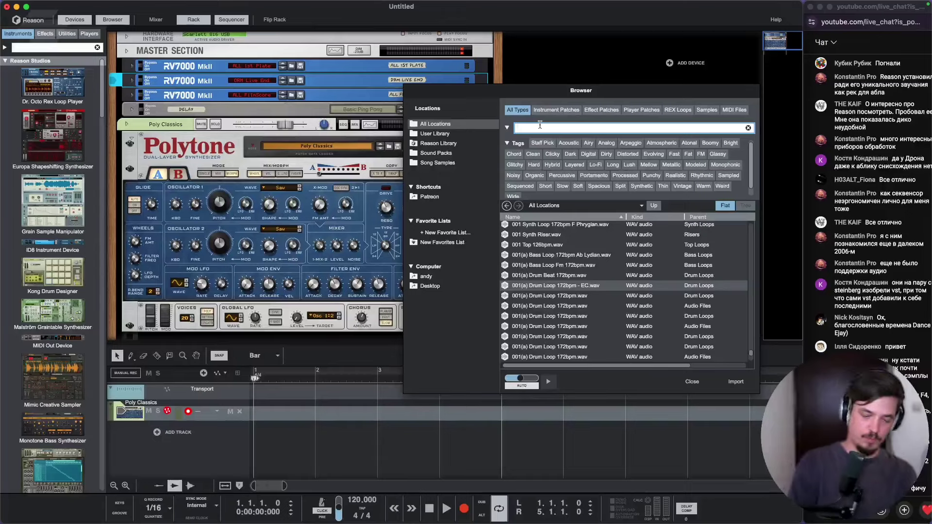
{"action": "type", "text": "syn"}
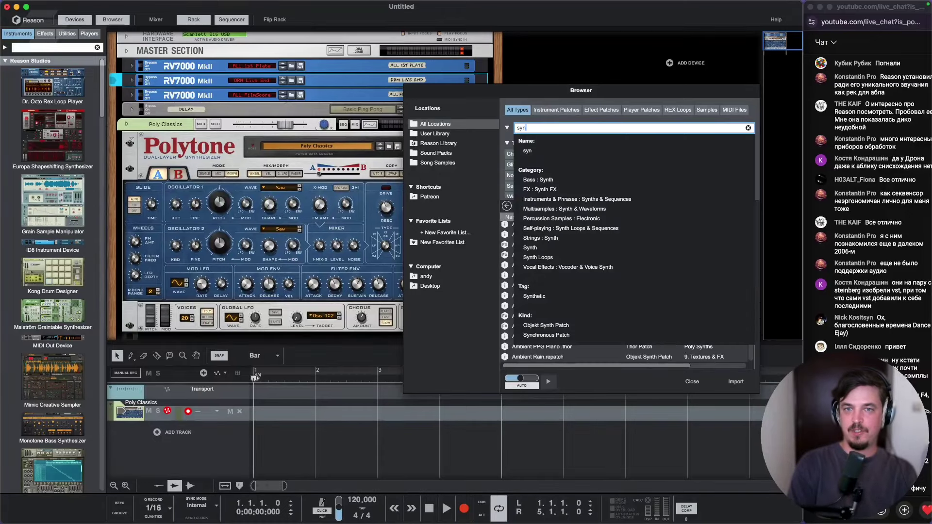
{"action": "type", "text": "th"}
{"action": "left_click", "coordinate": [532, 151]}
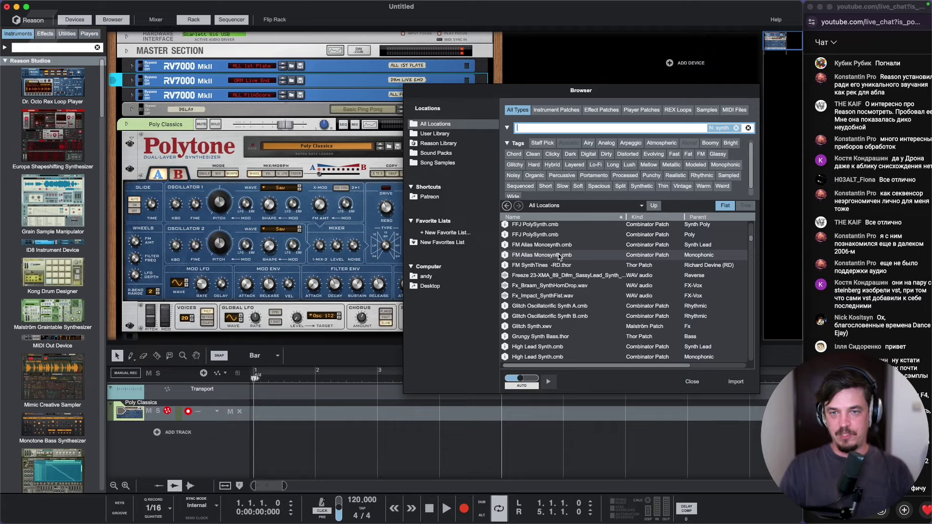
{"action": "mouse_move", "coordinate": [559, 256]}
{"action": "left_mouse_down"}
{"action": "mouse_move", "coordinate": [281, 315]}
{"action": "mouse_move", "coordinate": [304, 318]}
{"action": "left_mouse_up"}
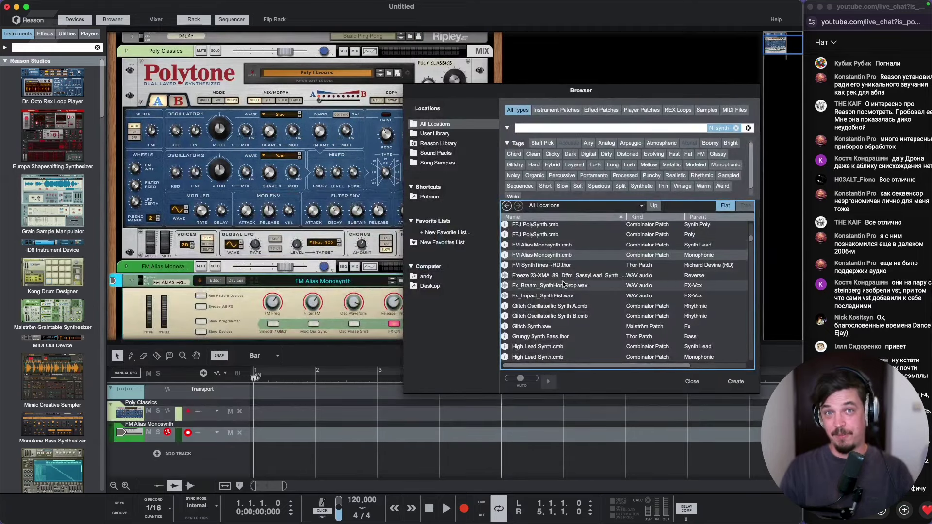
Step: Try to place the Fx_Impact_SynthFist.wav sample in the rack, and close the Browser window
{"action": "left_click_drag", "start_coordinate": [553, 296], "coordinate": [342, 272]}
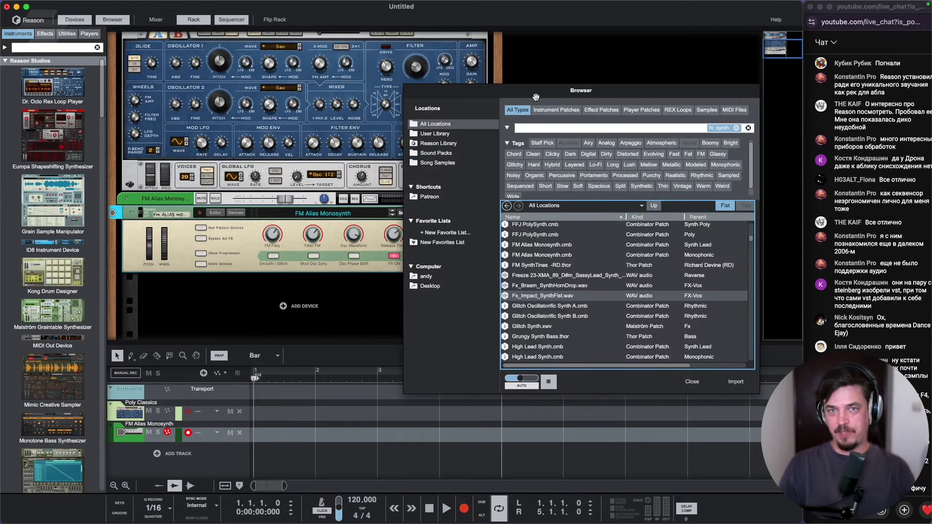
{"action": "left_click_drag", "start_coordinate": [534, 96], "coordinate": [364, 53]}
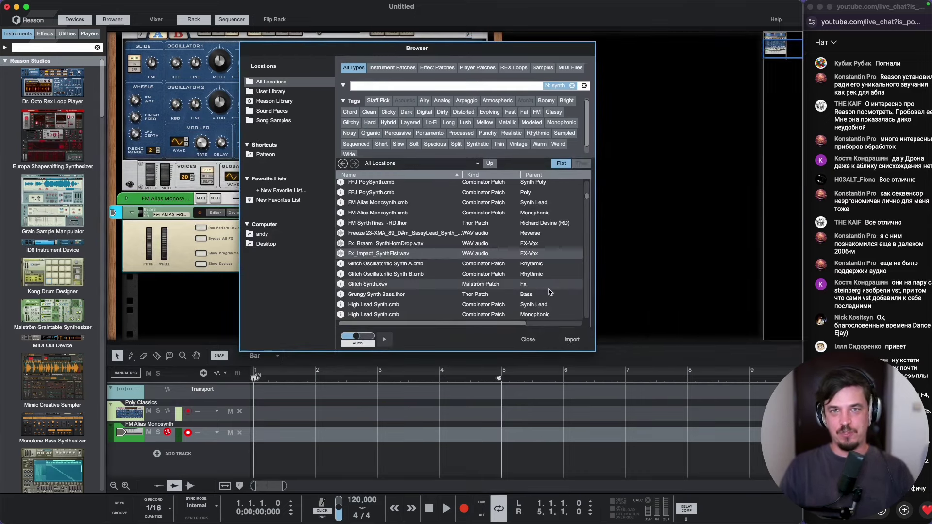
{"action": "left_click", "coordinate": [529, 341]}
Step: Switch to Google Chrome and review the New in 13 page from the upgrade notice down to the Sequencer Upgrade section
{"action": "mouse_move", "coordinate": [291, 521]}
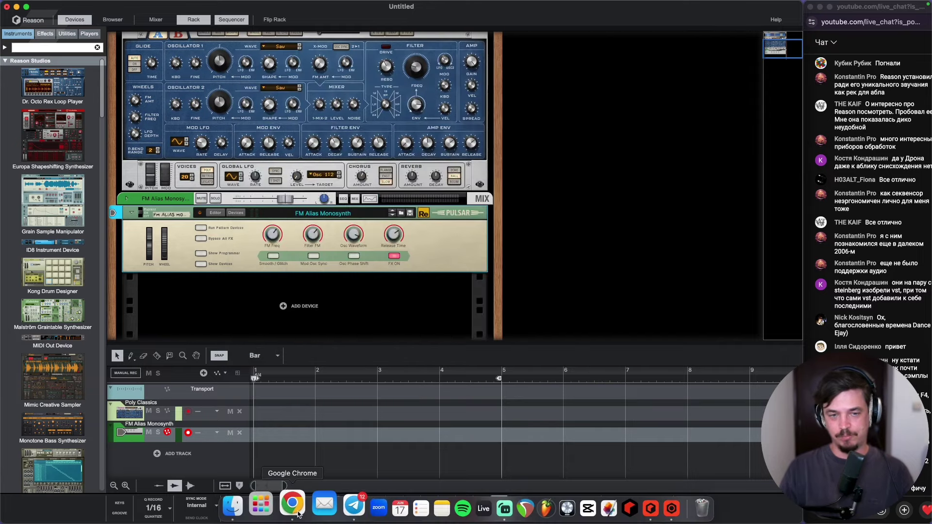
{"action": "left_click", "coordinate": [293, 505]}
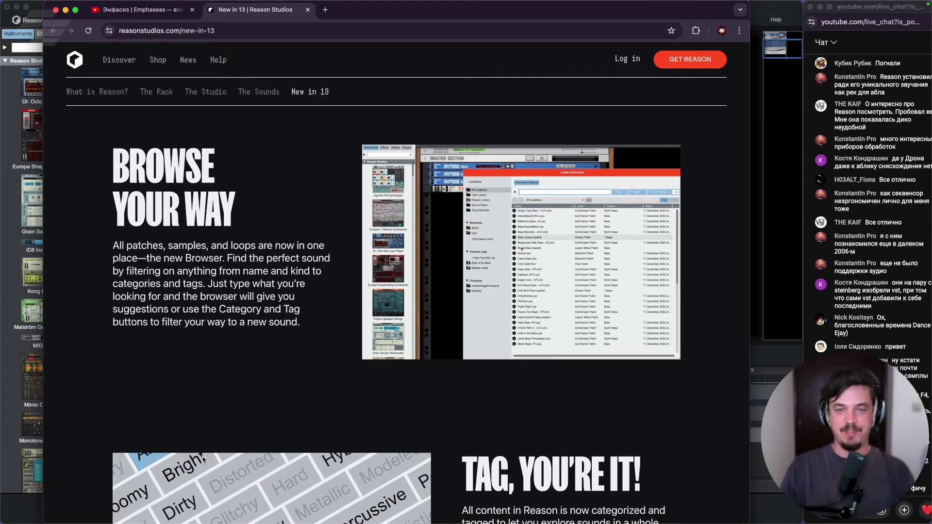
{"action": "mouse_move", "coordinate": [272, 523]}
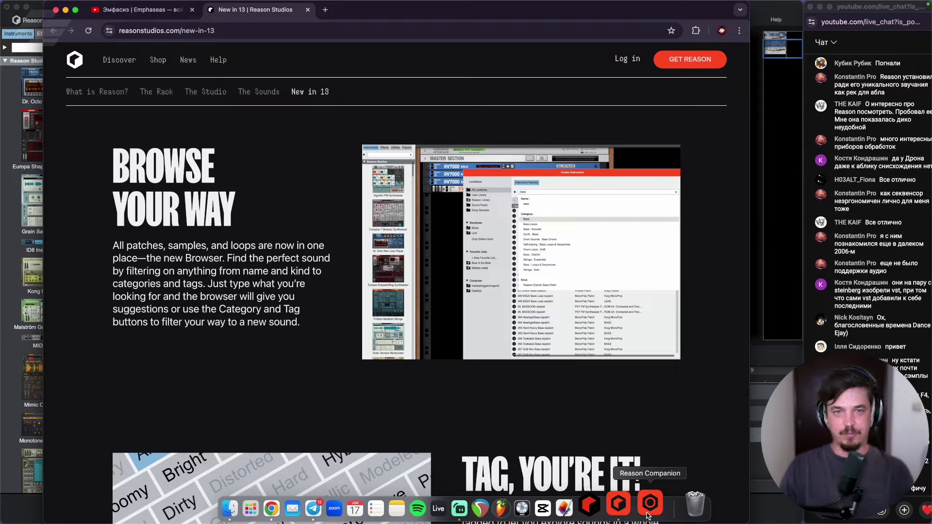
{"action": "scroll", "coordinate": [271, 333], "scroll_direction": "up", "scroll_amount": 5}
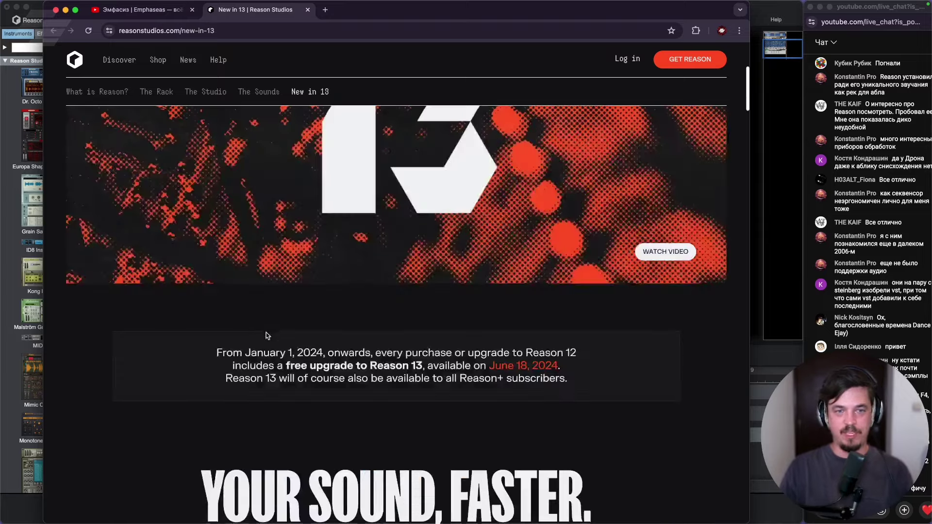
{"action": "scroll", "coordinate": [266, 333], "scroll_direction": "down", "scroll_amount": 10}
{"action": "scroll", "coordinate": [266, 335], "scroll_direction": "down", "scroll_amount": 3}
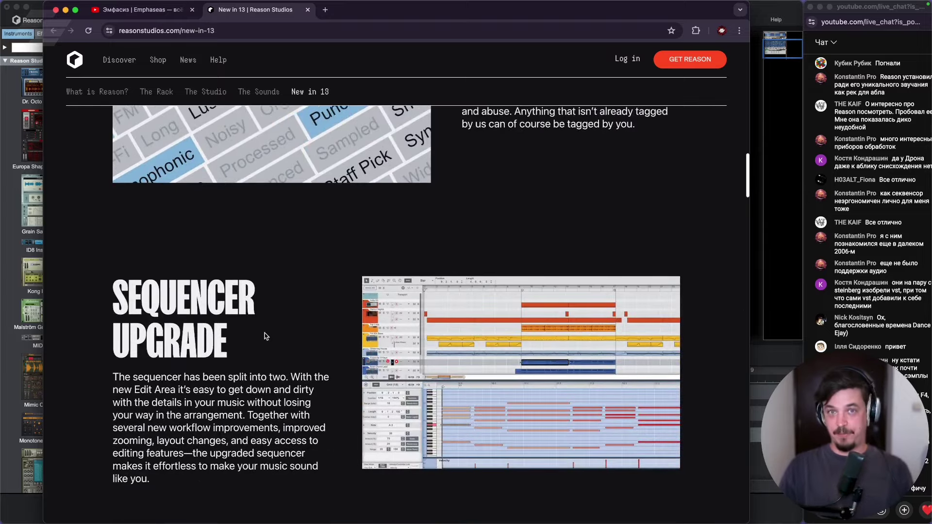
Step: Switch back to Reason 13 and hide the rack so that the sequencer fills the window
{"action": "left_click", "coordinate": [641, 519]}
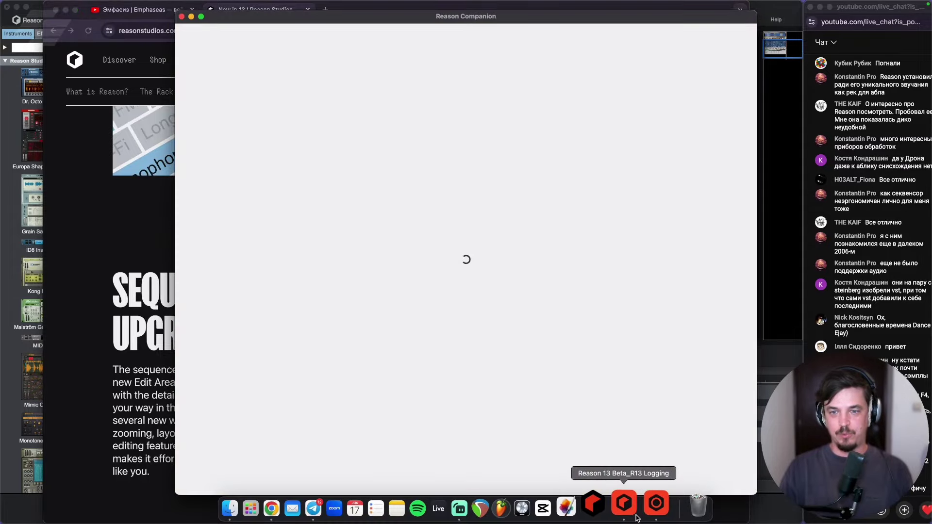
{"action": "left_click", "coordinate": [632, 515]}
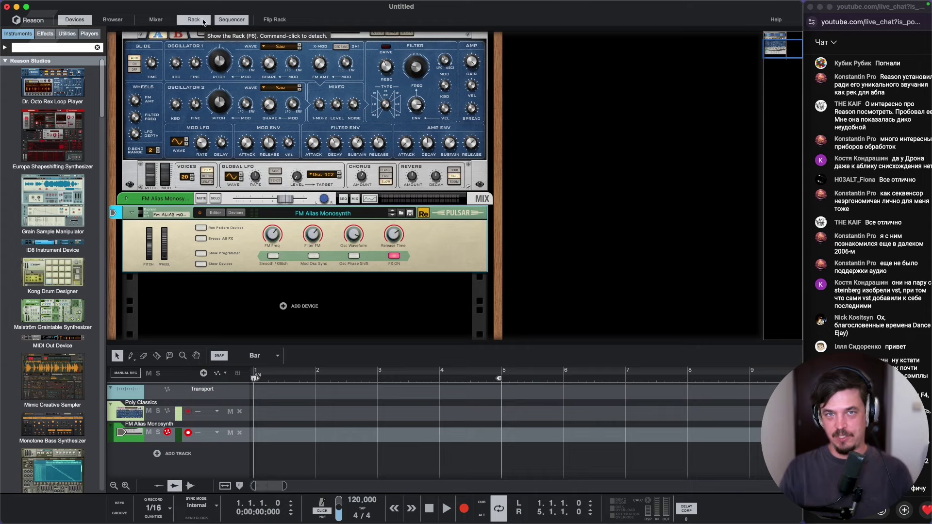
{"action": "left_click_drag", "start_coordinate": [262, 346], "coordinate": [240, 315]}
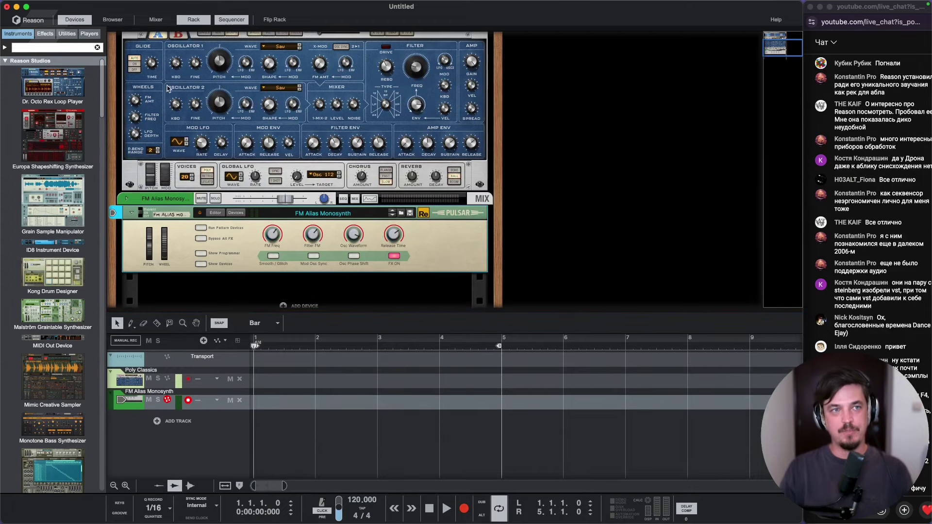
{"action": "left_click", "coordinate": [194, 20]}
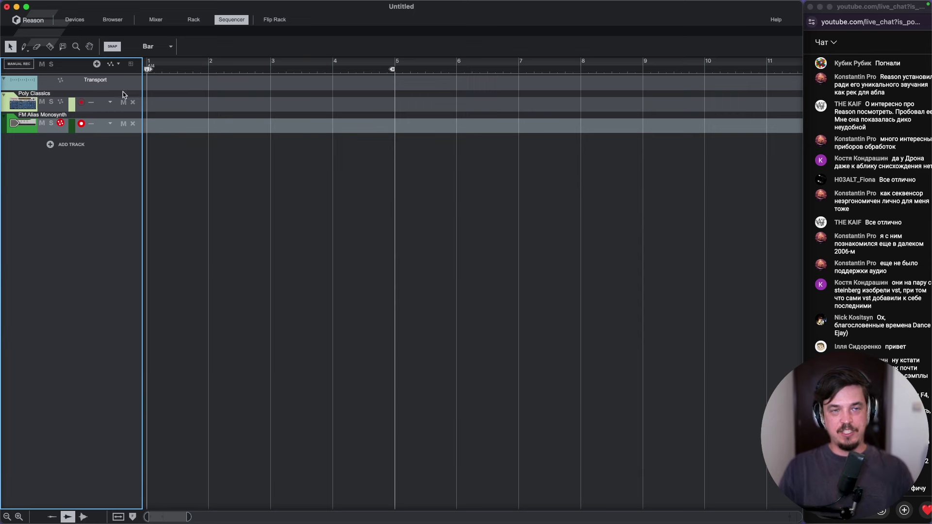
{"action": "left_click", "coordinate": [204, 134]}
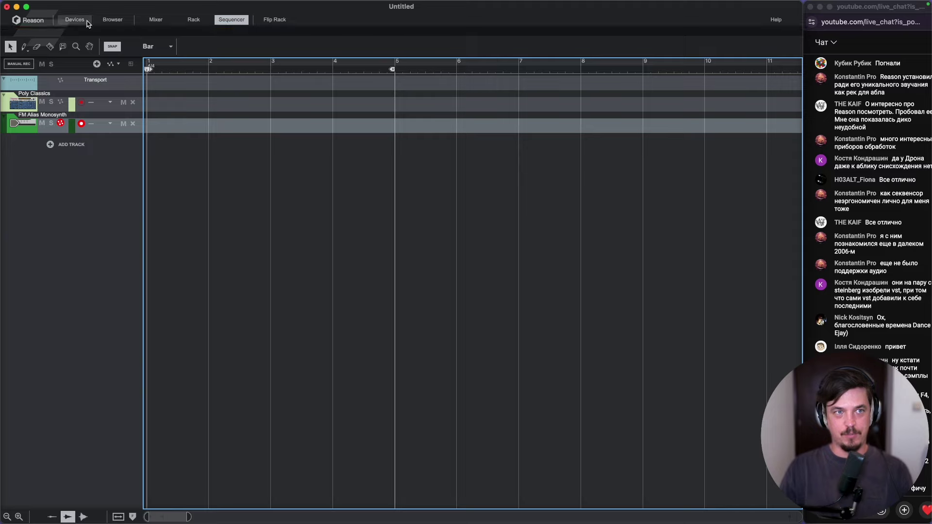
Step: Find 001 Synth Loop 172bpm F Phrygian.wav through the Patreon shortcut and add it to a new audio track at bar 2
{"action": "left_click", "coordinate": [108, 21]}
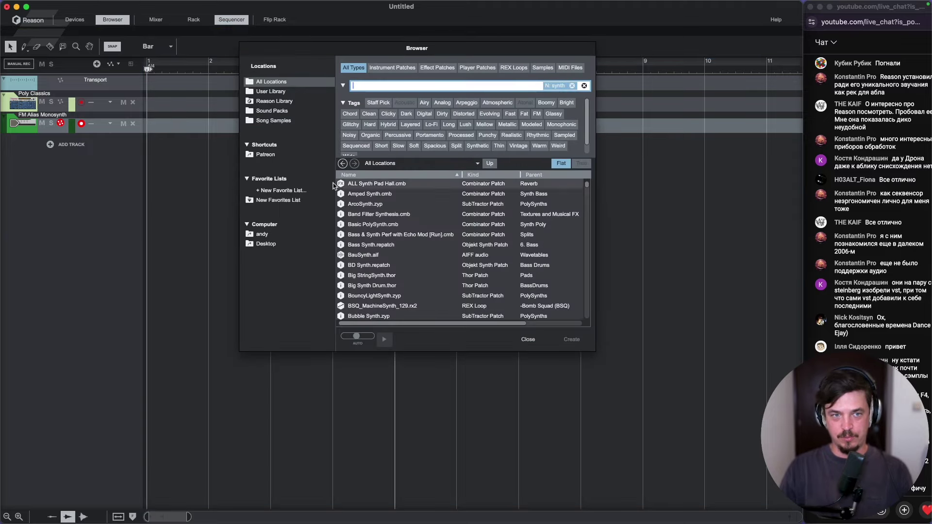
{"action": "left_click", "coordinate": [280, 154]}
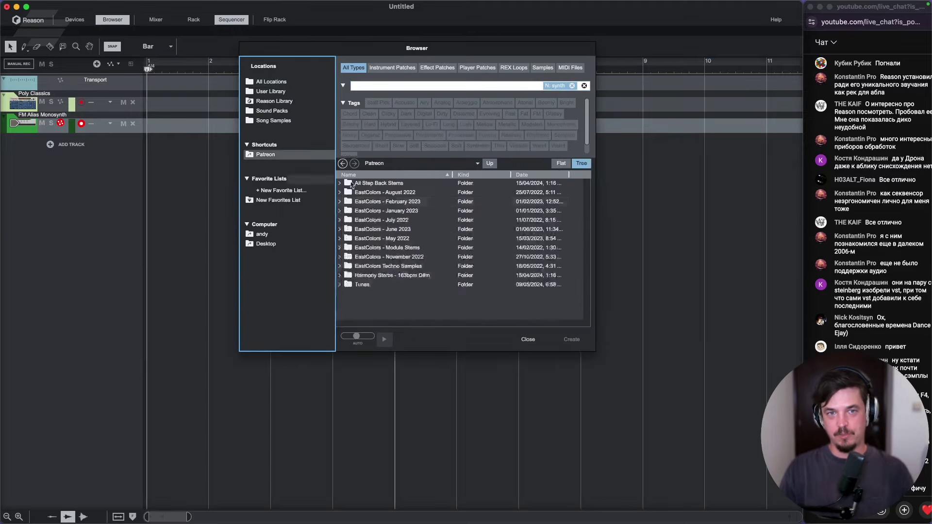
{"action": "double_click", "coordinate": [392, 204]}
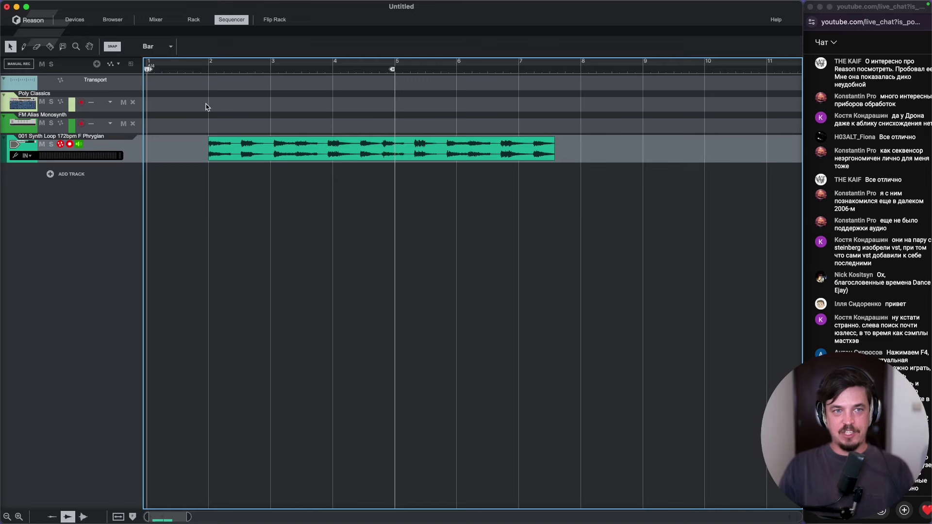
Step: Place the left locator at bar 2 and set the sequencer's snap value to Grid
{"action": "left_click", "coordinate": [211, 69]}
{"action": "left_click", "coordinate": [149, 46]}
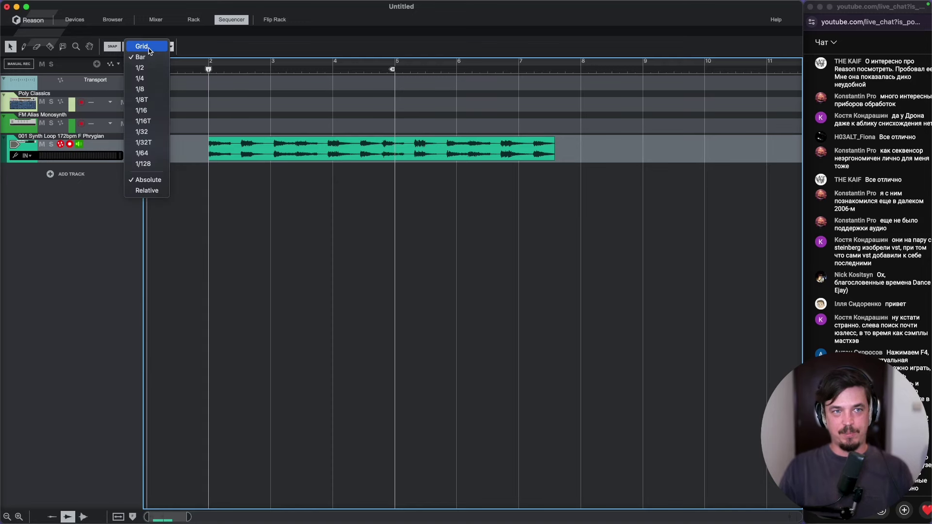
{"action": "left_click", "coordinate": [145, 45]}
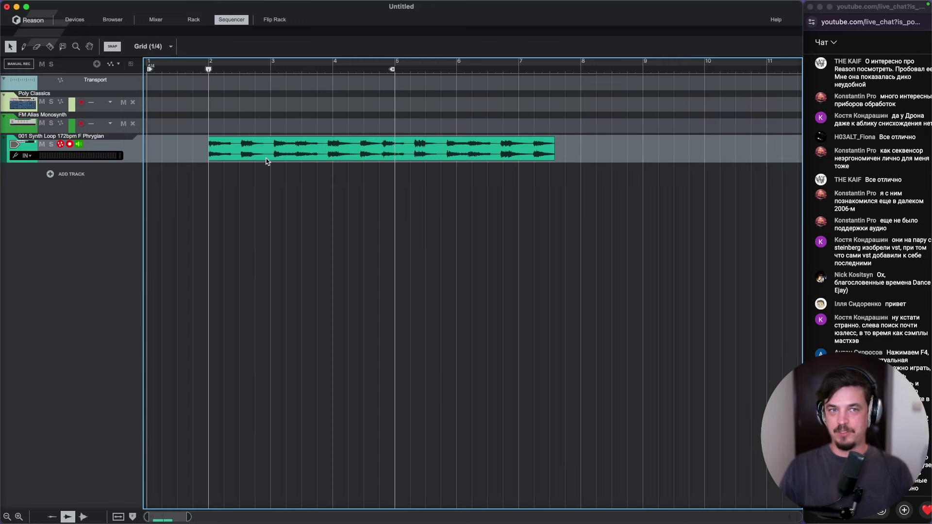
Step: Open the synth loop clip in the sequencer's Edit Area and make that area taller
{"action": "double_click", "coordinate": [321, 154]}
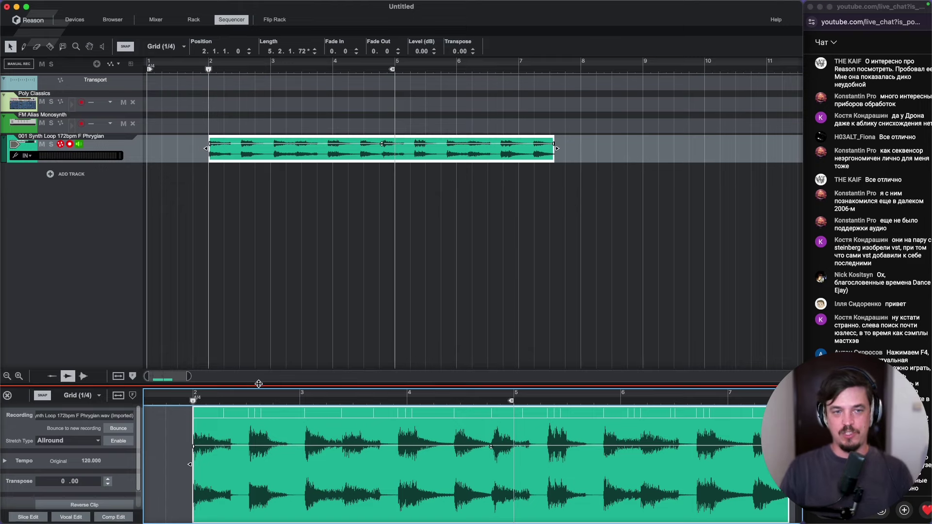
{"action": "left_click_drag", "start_coordinate": [259, 385], "coordinate": [259, 348]}
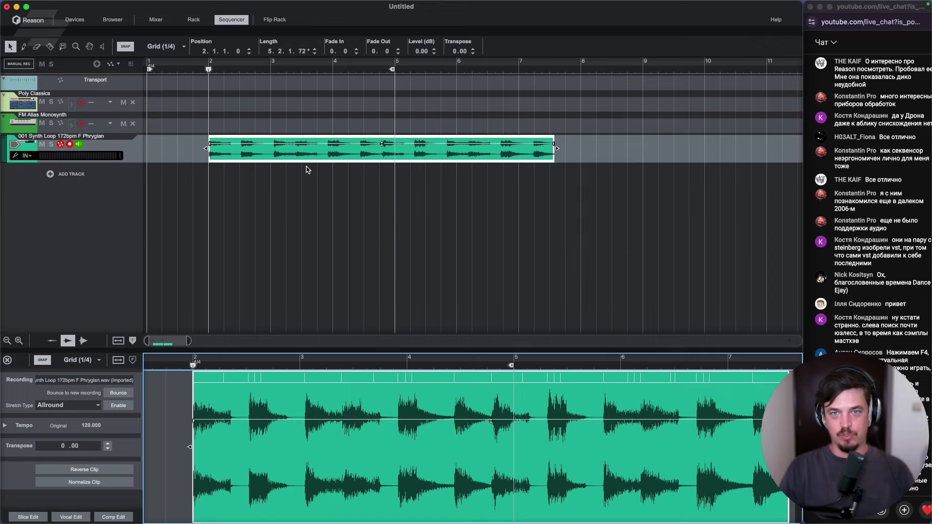
Step: Make the 001 Synth Loop audio track taller and move its clip to start at bar 5
{"action": "left_click_drag", "start_coordinate": [105, 161], "coordinate": [105, 199]}
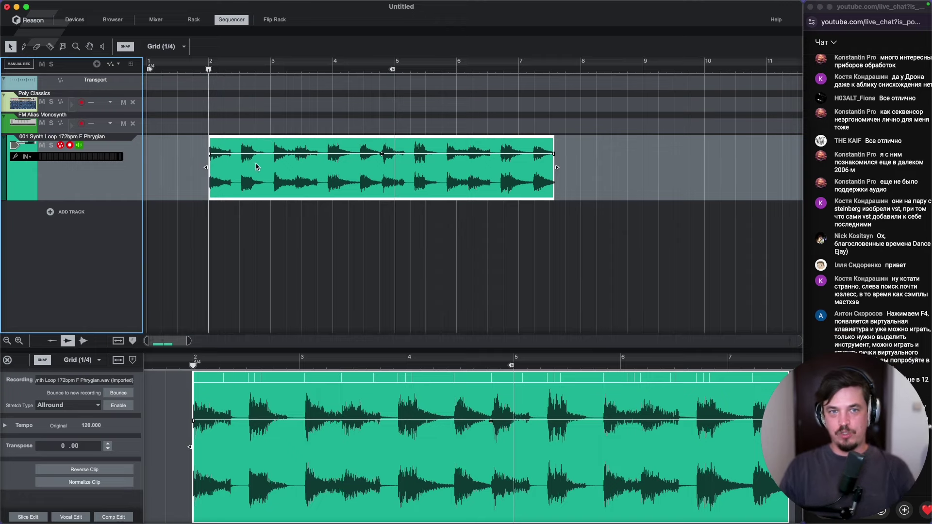
{"action": "left_click_drag", "start_coordinate": [256, 167], "coordinate": [232, 170]}
{"action": "double_click", "coordinate": [234, 169]}
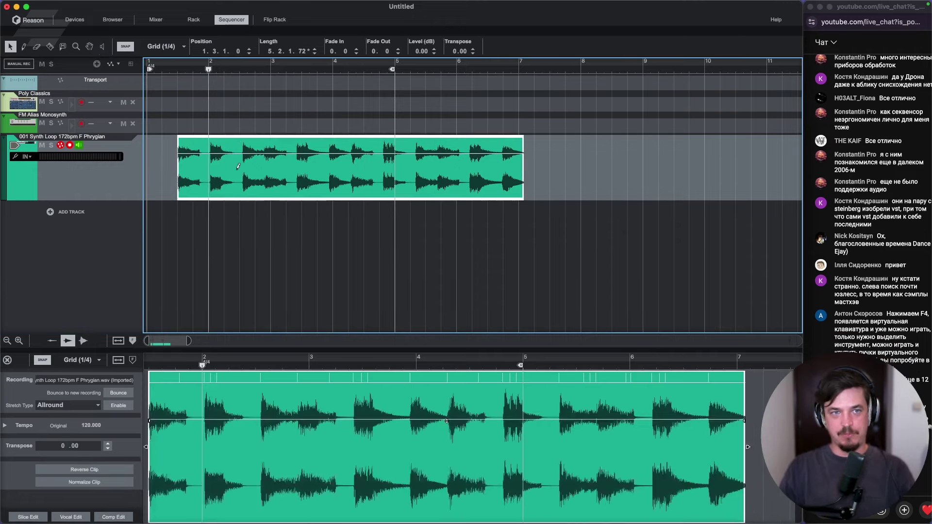
{"action": "scroll", "coordinate": [235, 169], "scroll_direction": "down", "scroll_amount": 3}
{"action": "left_click_drag", "start_coordinate": [208, 174], "coordinate": [395, 186]}
{"action": "scroll", "coordinate": [395, 172], "scroll_direction": "down", "scroll_amount": 3}
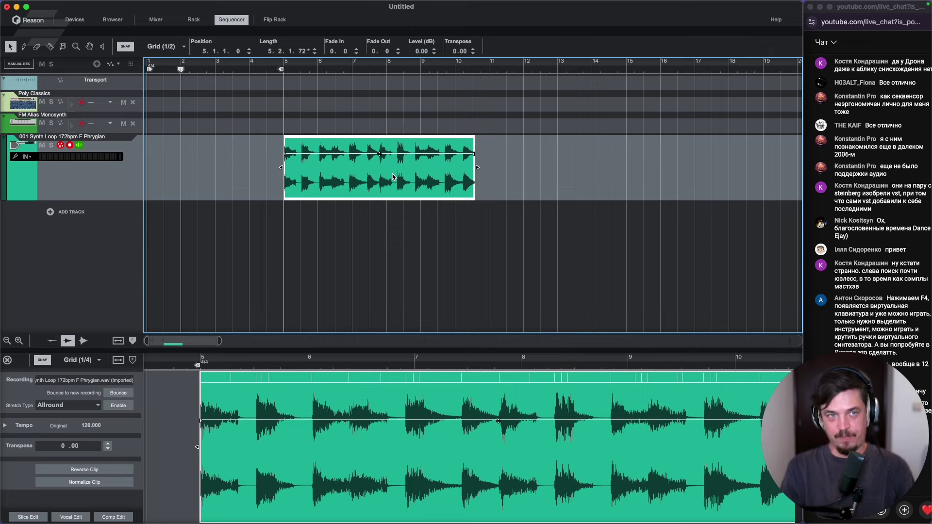
Step: Look through the devices in the rack above the sequencer, check the mixer, and return to the sequencer alone
{"action": "left_click", "coordinate": [195, 19]}
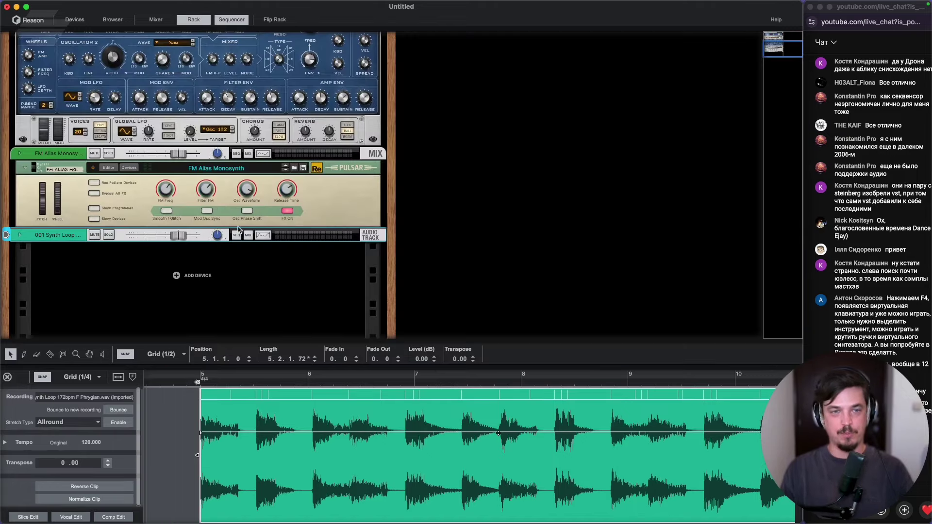
{"action": "scroll", "coordinate": [238, 230], "scroll_direction": "up", "scroll_amount": 5}
{"action": "scroll", "coordinate": [238, 230], "scroll_direction": "down", "scroll_amount": 5}
{"action": "scroll", "coordinate": [236, 194], "scroll_direction": "up", "scroll_amount": 3}
{"action": "left_click", "coordinate": [188, 22]}
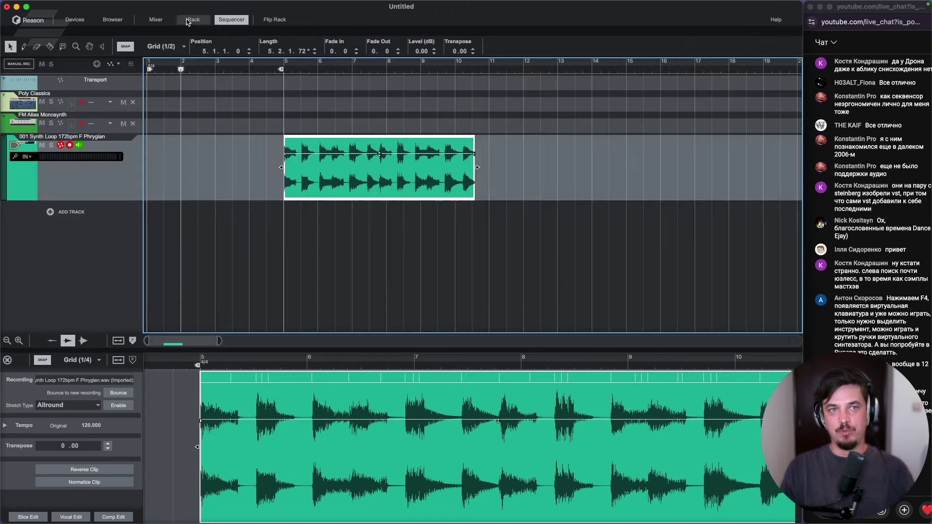
{"action": "left_click", "coordinate": [157, 19]}
{"action": "left_click", "coordinate": [164, 22]}
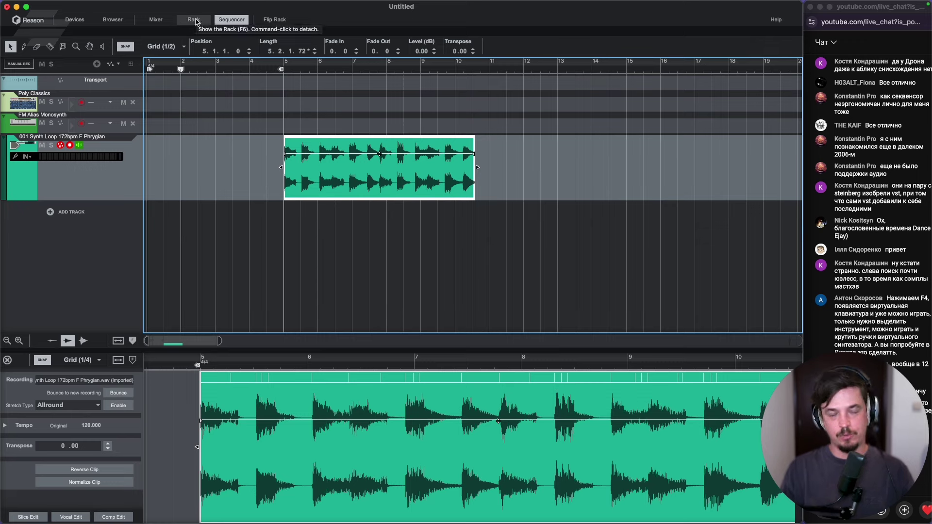
Step: Add an instrument track with the Friendly Keys patch and show its Europa synthesizer in the rack
{"action": "left_click", "coordinate": [93, 217]}
{"action": "left_click", "coordinate": [99, 222]}
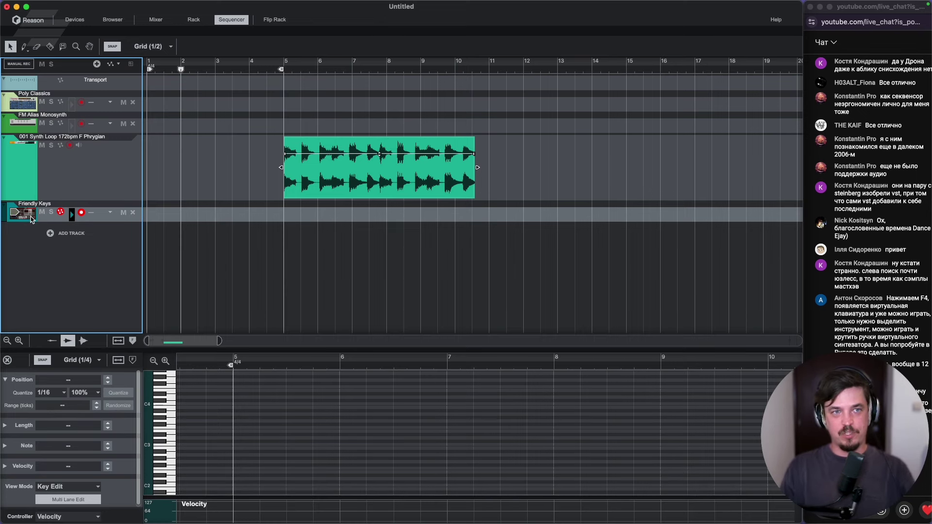
{"action": "left_click", "coordinate": [31, 220]}
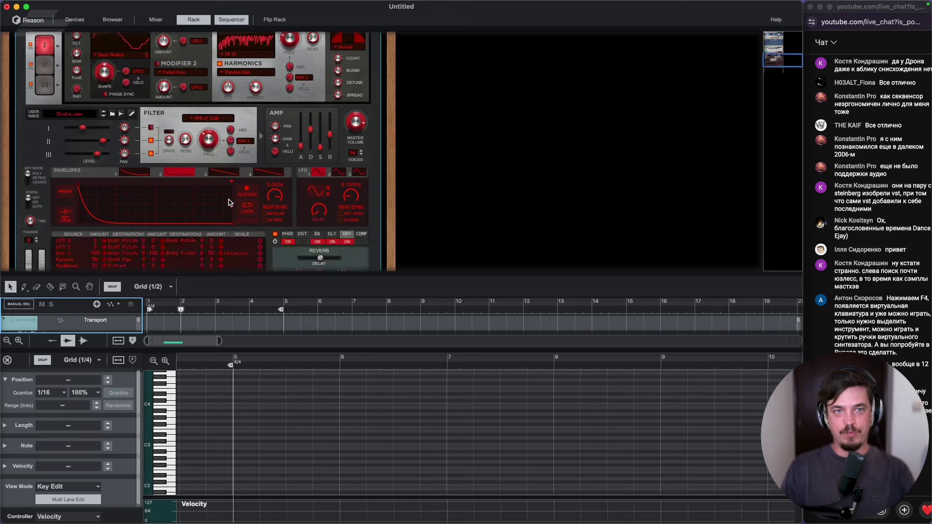
{"action": "scroll", "coordinate": [234, 214], "scroll_direction": "up", "scroll_amount": 2}
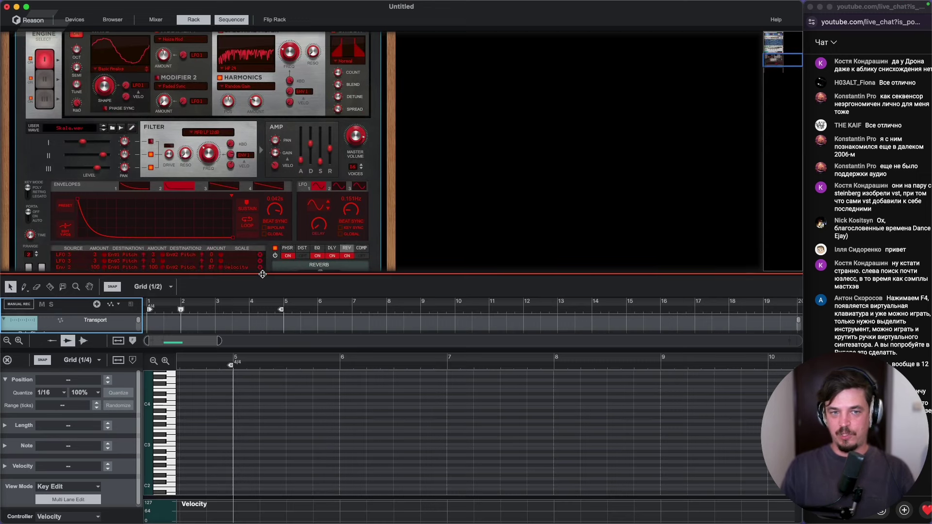
Step: Try different heights for the rack above the sequencer while looking over the Europa synthesizer's sections
{"action": "left_click_drag", "start_coordinate": [263, 275], "coordinate": [264, 307]}
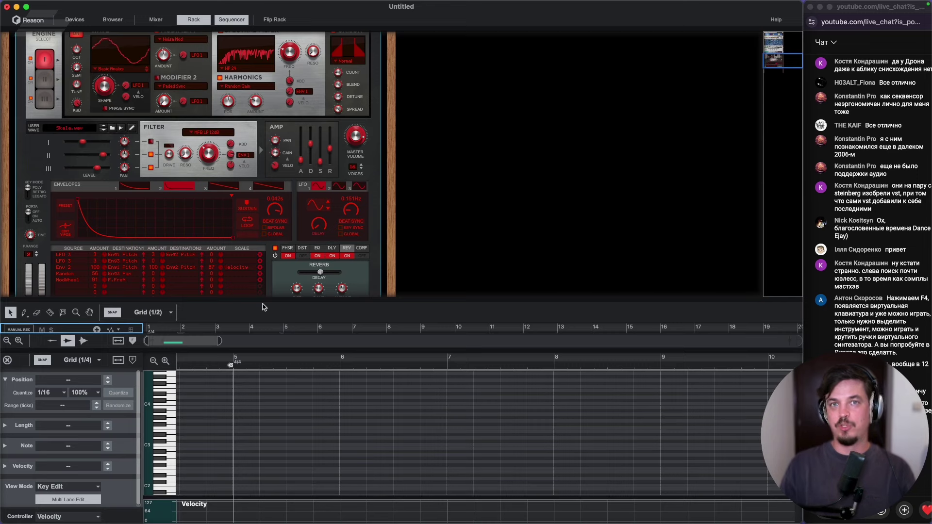
{"action": "scroll", "coordinate": [257, 256], "scroll_direction": "down", "scroll_amount": 5}
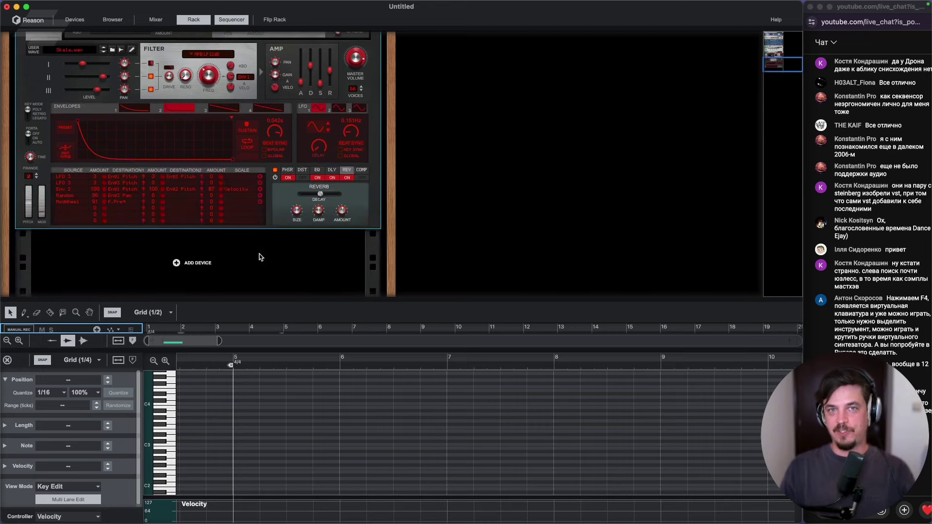
{"action": "scroll", "coordinate": [260, 257], "scroll_direction": "up", "scroll_amount": 10}
{"action": "scroll", "coordinate": [259, 257], "scroll_direction": "down", "scroll_amount": 4}
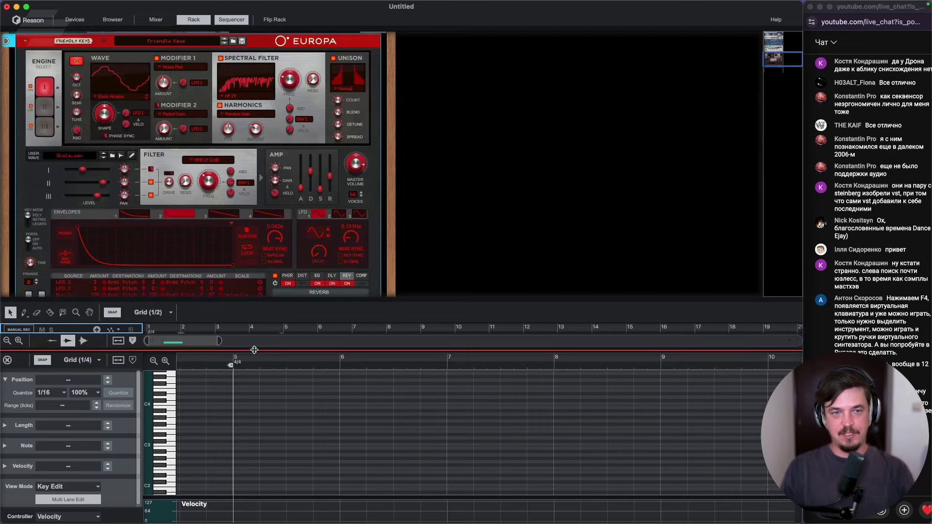
{"action": "left_click_drag", "start_coordinate": [254, 303], "coordinate": [254, 154]}
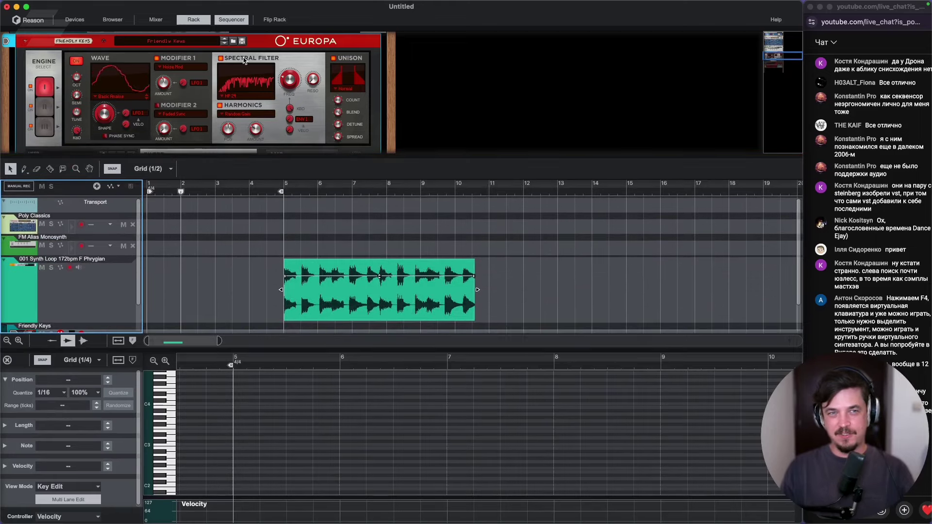
{"action": "scroll", "coordinate": [244, 59], "scroll_direction": "down", "scroll_amount": 5}
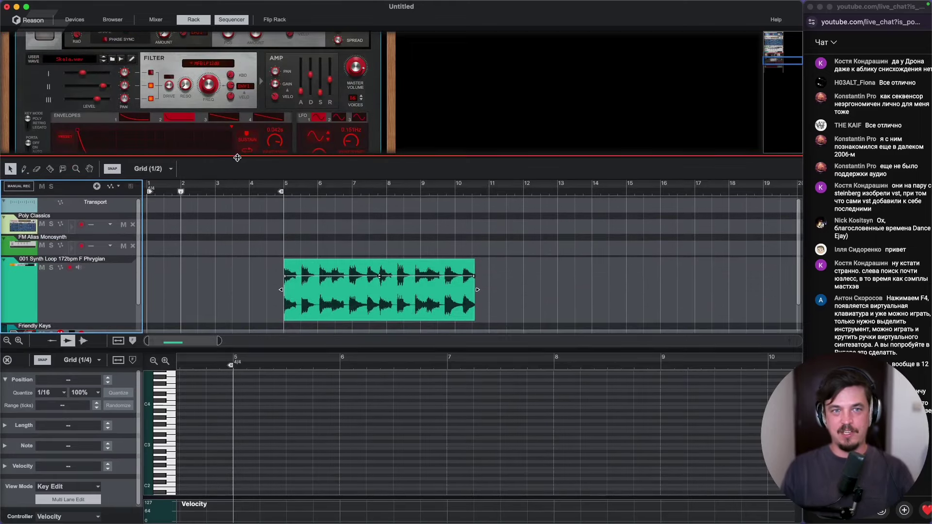
{"action": "left_click_drag", "start_coordinate": [238, 155], "coordinate": [216, 142]}
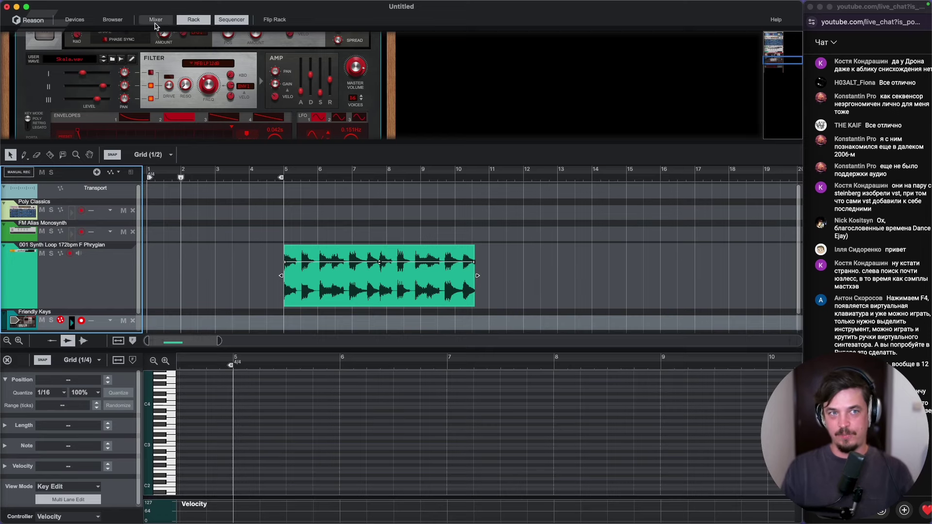
Step: Hide the rack and view the mixer above the sequencer
{"action": "left_click", "coordinate": [198, 25]}
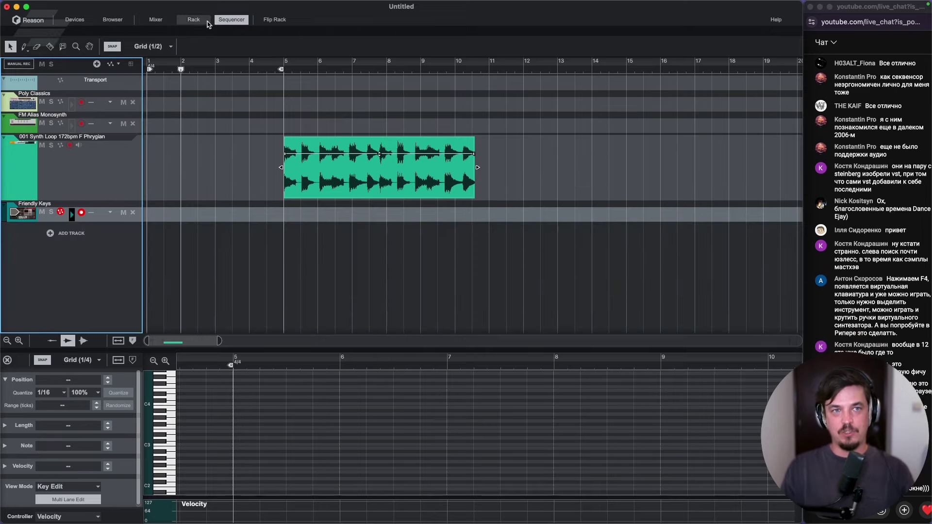
{"action": "left_click", "coordinate": [226, 23]}
{"action": "left_click", "coordinate": [227, 24]}
{"action": "left_click", "coordinate": [196, 23]}
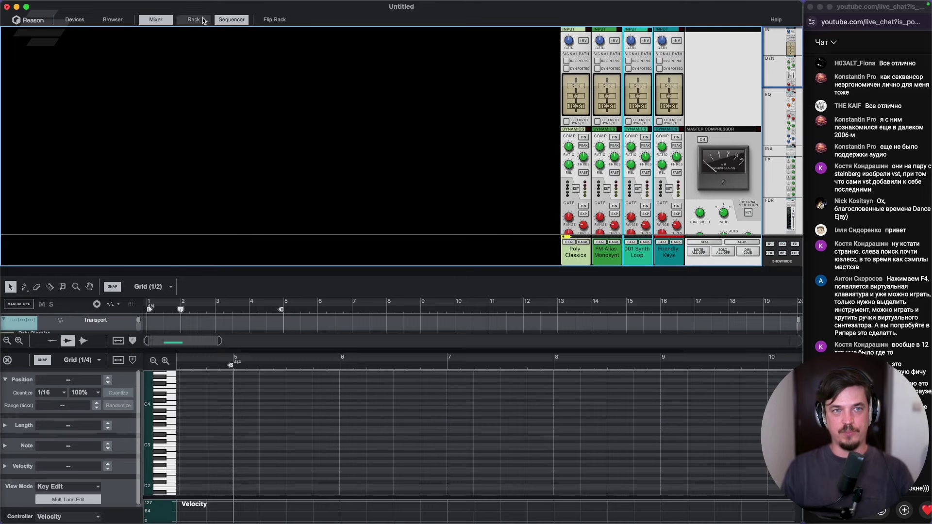
Step: Replace the mixer with the rack above the sequencer and make the Edit Area shorter
{"action": "left_click", "coordinate": [236, 25]}
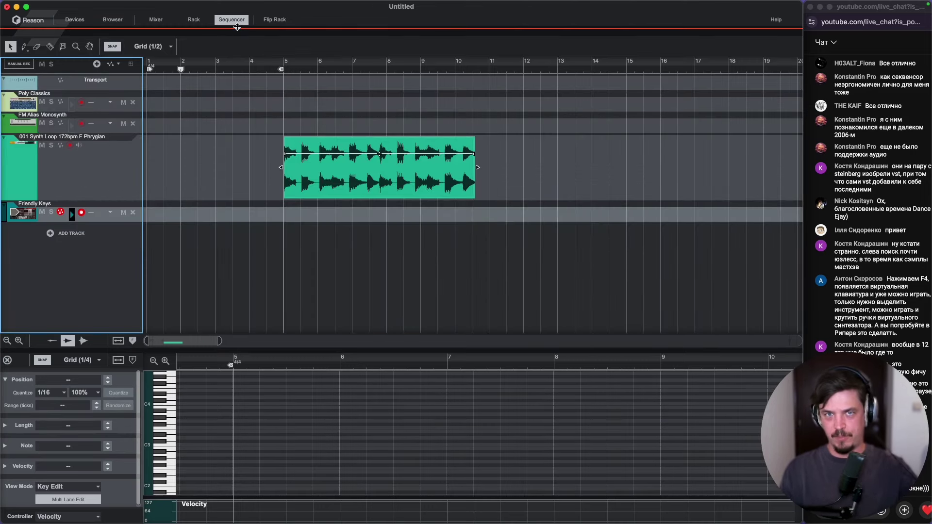
{"action": "left_click", "coordinate": [194, 20]}
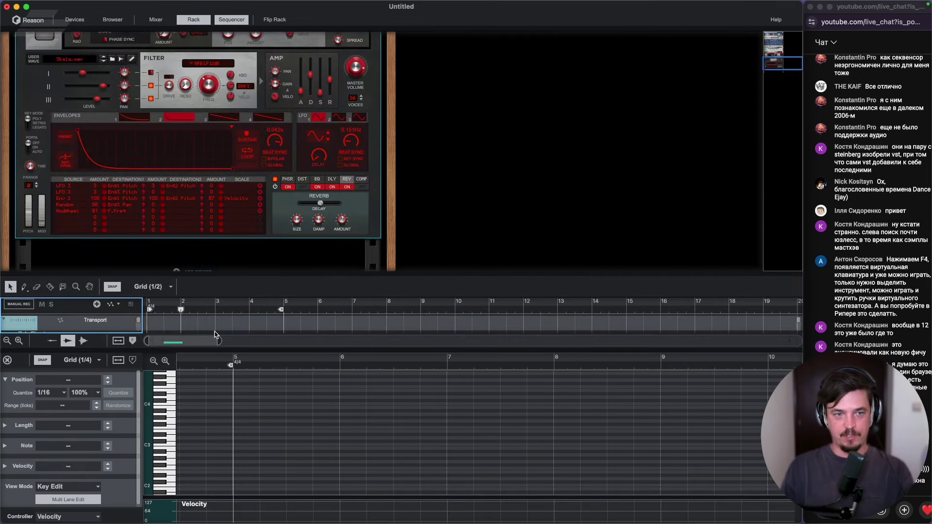
{"action": "left_click_drag", "start_coordinate": [210, 353], "coordinate": [210, 485]}
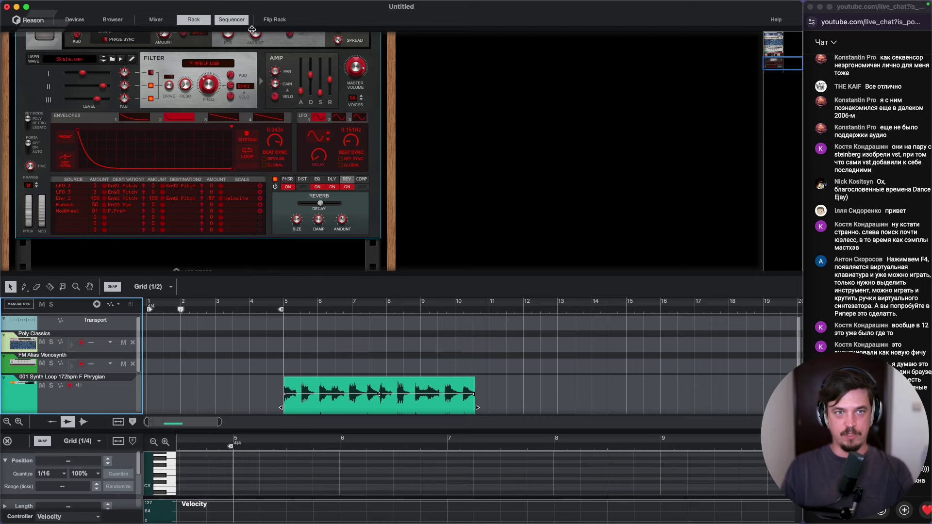
Step: Show only the rack and place Europa in a second rack column with an Audiomatic below it
{"action": "left_click", "coordinate": [231, 20]}
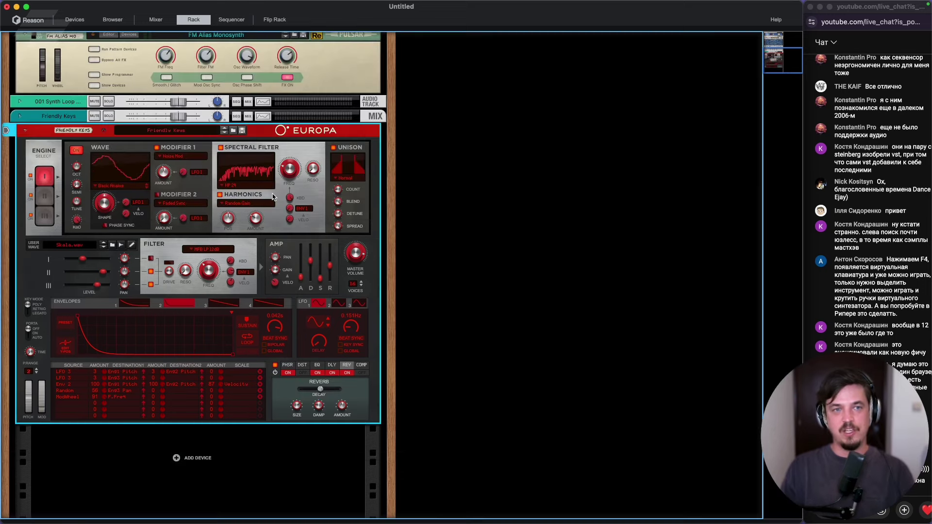
{"action": "left_click", "coordinate": [478, 136]}
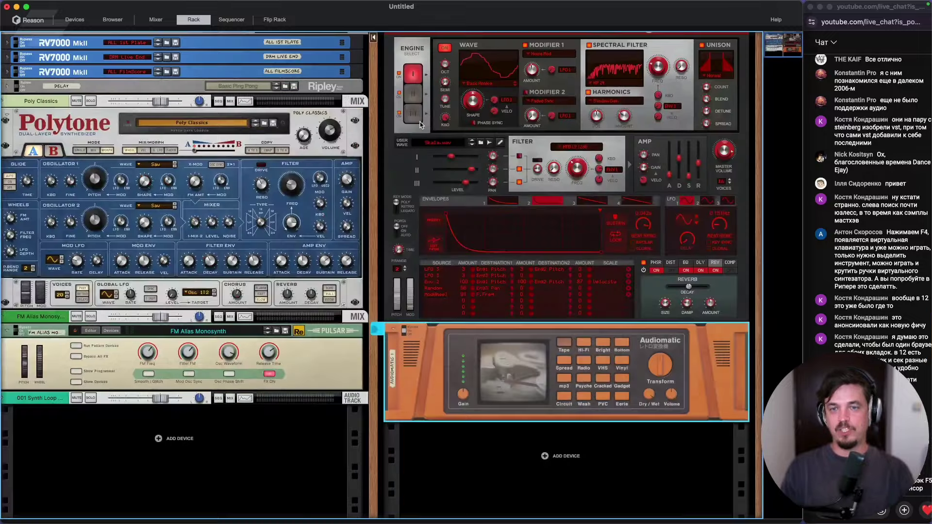
Step: View the rack with the sequencer, the rack with the mixer, and all three areas together
{"action": "left_click", "coordinate": [242, 20]}
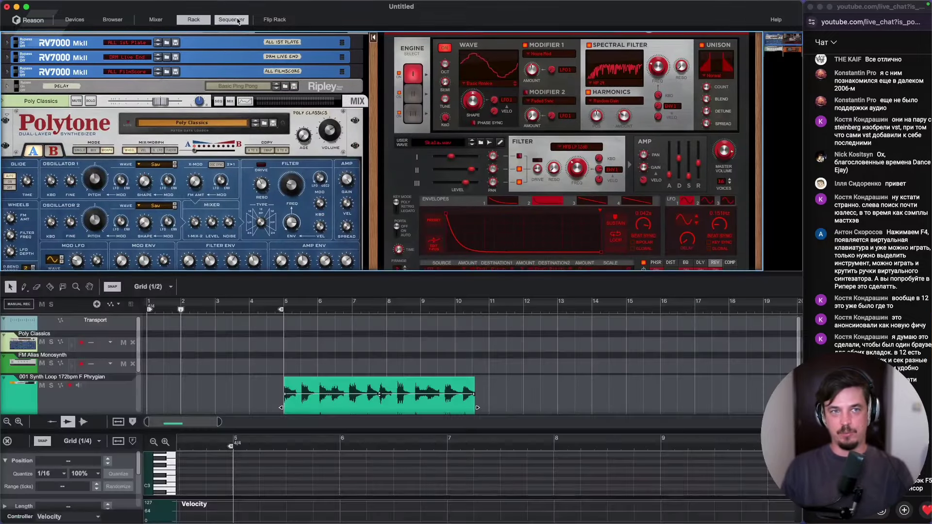
{"action": "left_click", "coordinate": [209, 20]}
{"action": "left_click", "coordinate": [210, 20]}
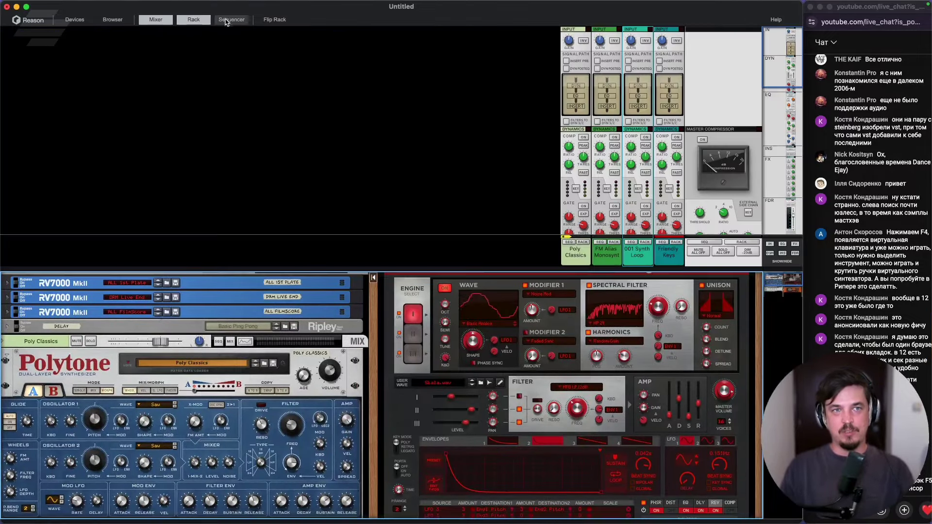
{"action": "left_click", "coordinate": [231, 20]}
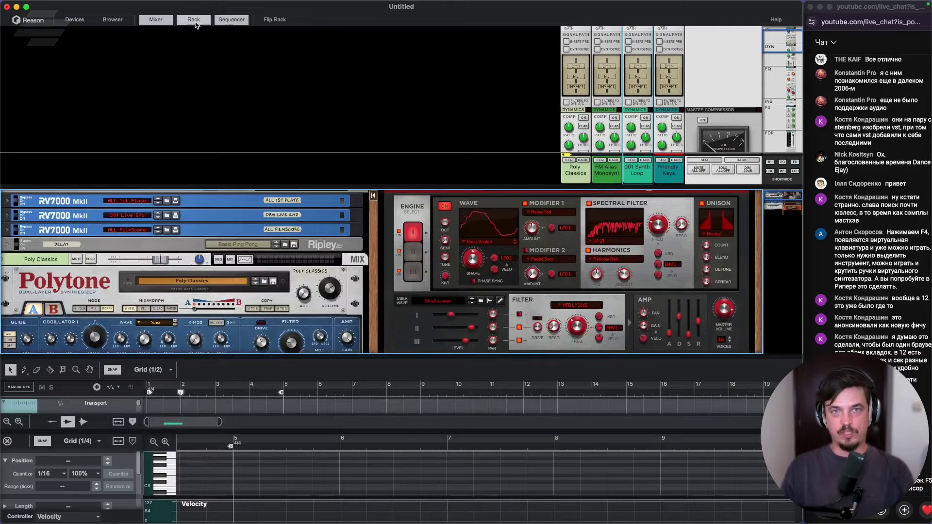
Step: Detach the rack into its own window, reattach it, and leave only the sequencer showing
{"action": "double_click", "coordinate": [196, 22]}
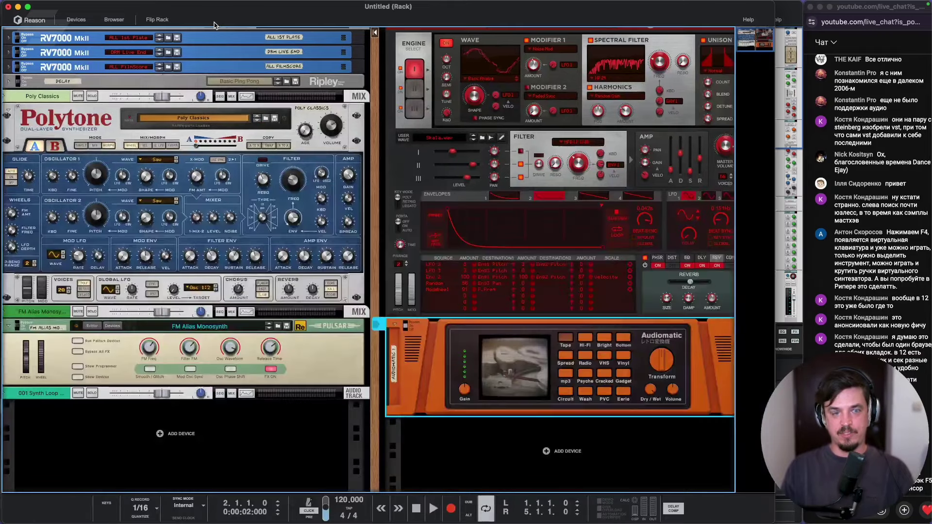
{"action": "left_click", "coordinate": [7, 7]}
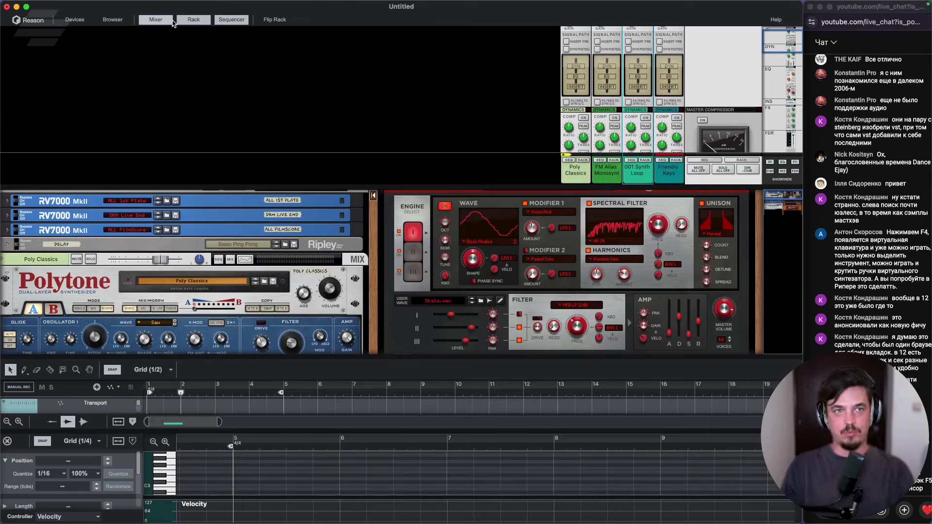
{"action": "left_click", "coordinate": [155, 19]}
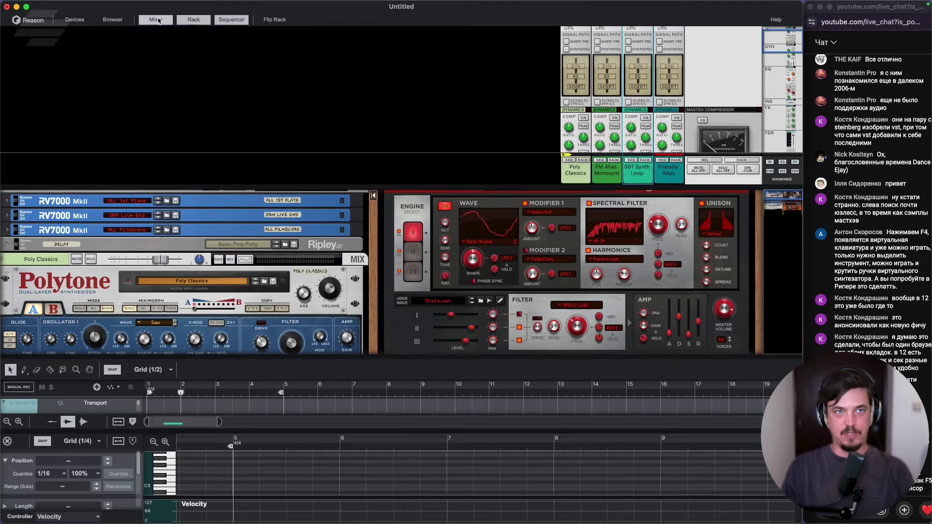
{"action": "left_click", "coordinate": [187, 20]}
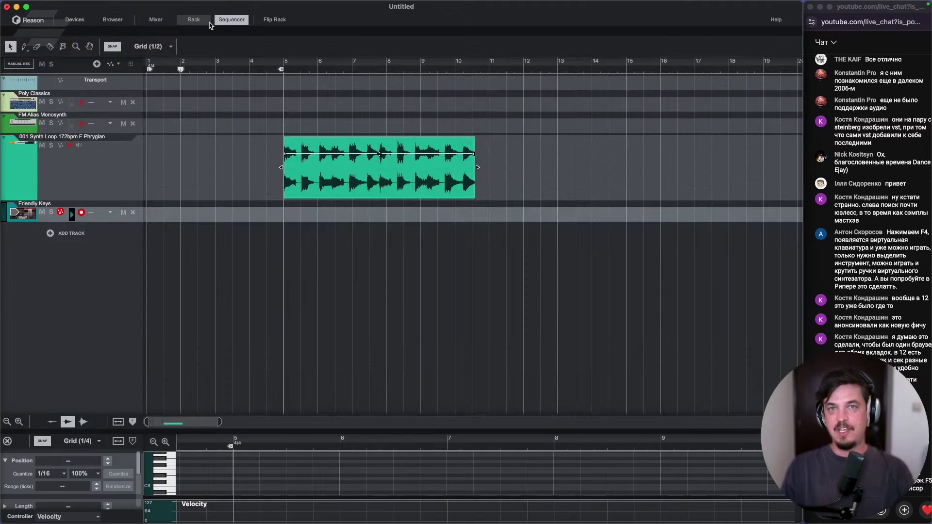
Step: Detach the rack into a separate window, narrow it, and move it over the sequencer's right half
{"action": "left_click", "coordinate": [195, 21]}
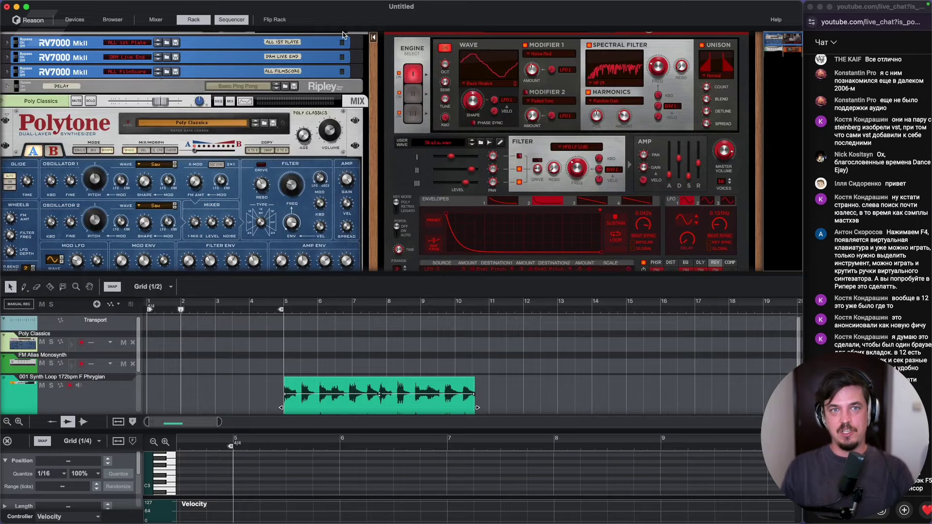
{"action": "double_click", "coordinate": [195, 21]}
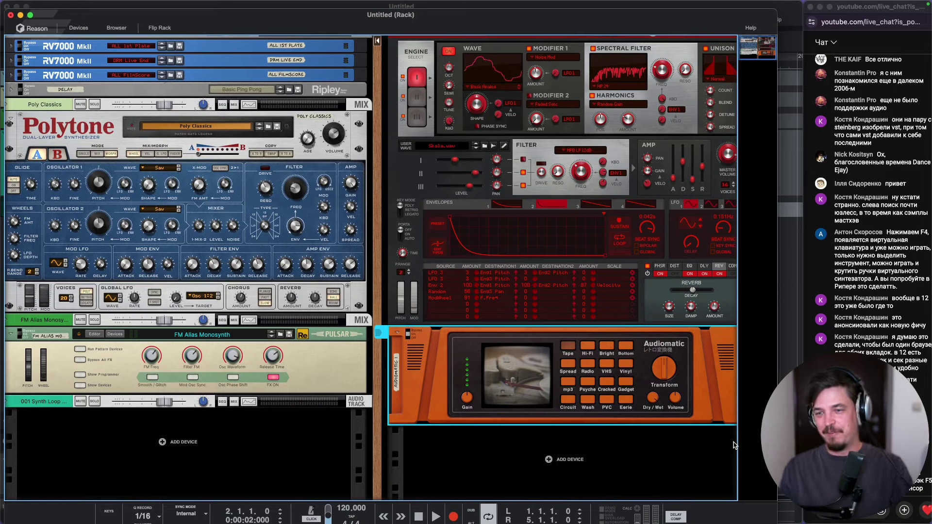
{"action": "left_click_drag", "start_coordinate": [776, 11], "coordinate": [445, 14]}
{"action": "left_click_drag", "start_coordinate": [388, 22], "coordinate": [728, 7]}
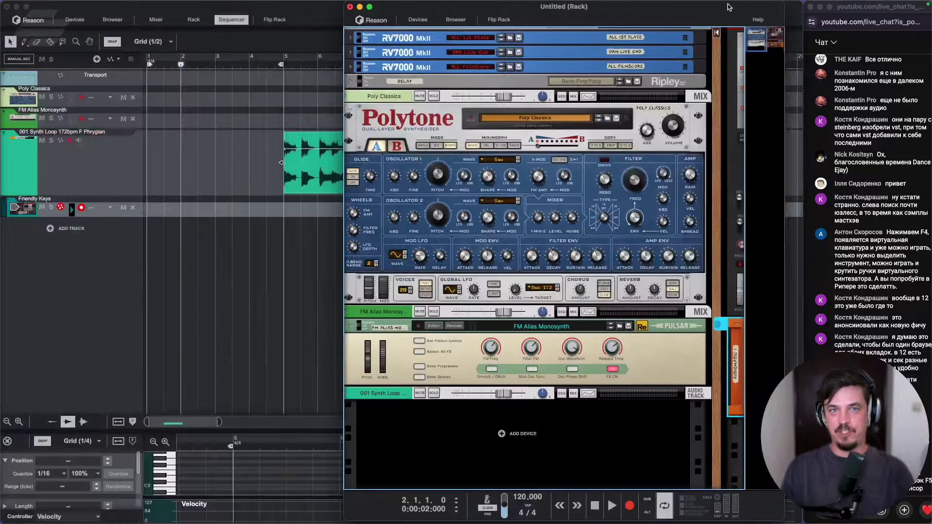
Step: Narrow the main sequencer window to about half its width and bring the rack window to the front
{"action": "left_click", "coordinate": [325, 20]}
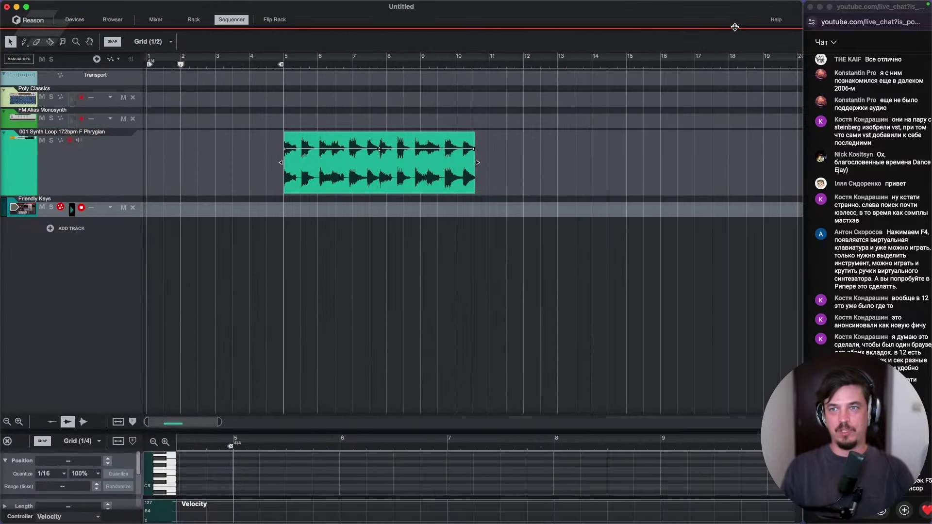
{"action": "left_click", "coordinate": [802, 4]}
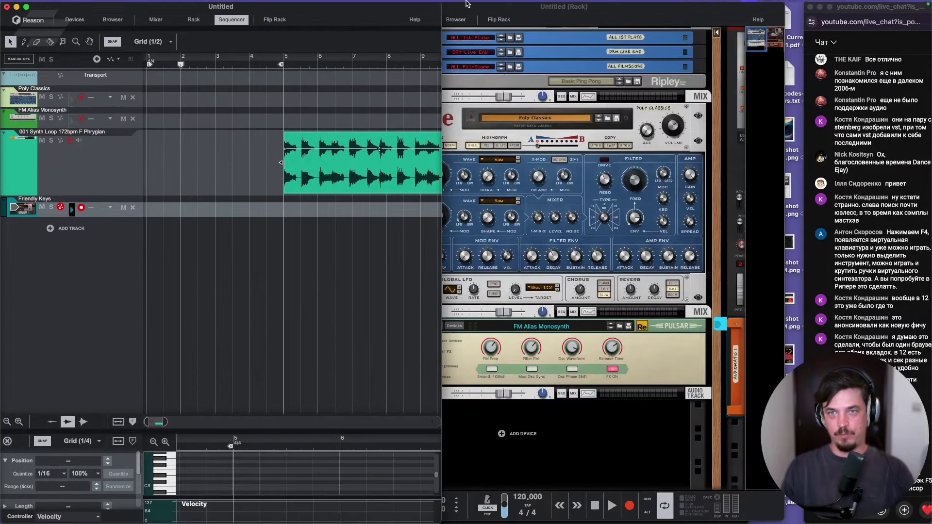
{"action": "left_click", "coordinate": [533, 10]}
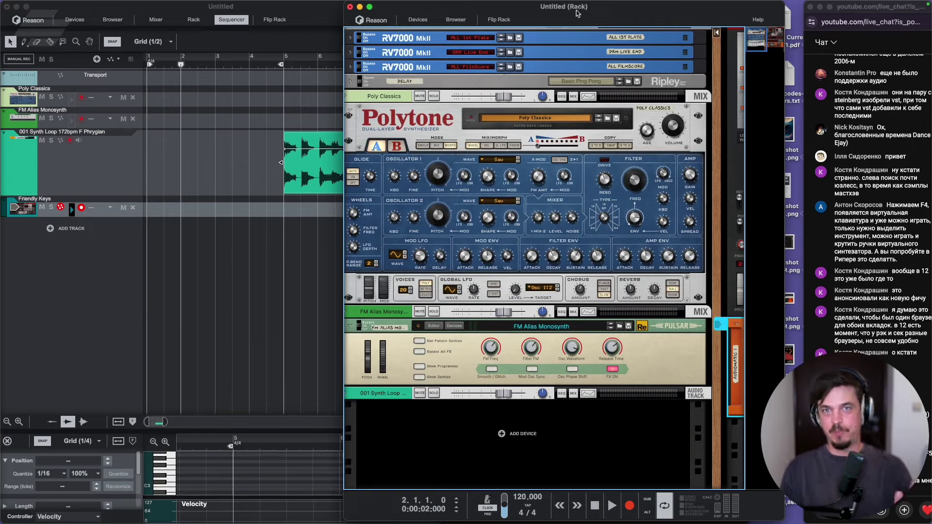
Step: Place the rack window beside the sequencer window, and adjust the sequencer window's width so the two do not overlap
{"action": "left_click_drag", "start_coordinate": [568, 11], "coordinate": [663, 16]}
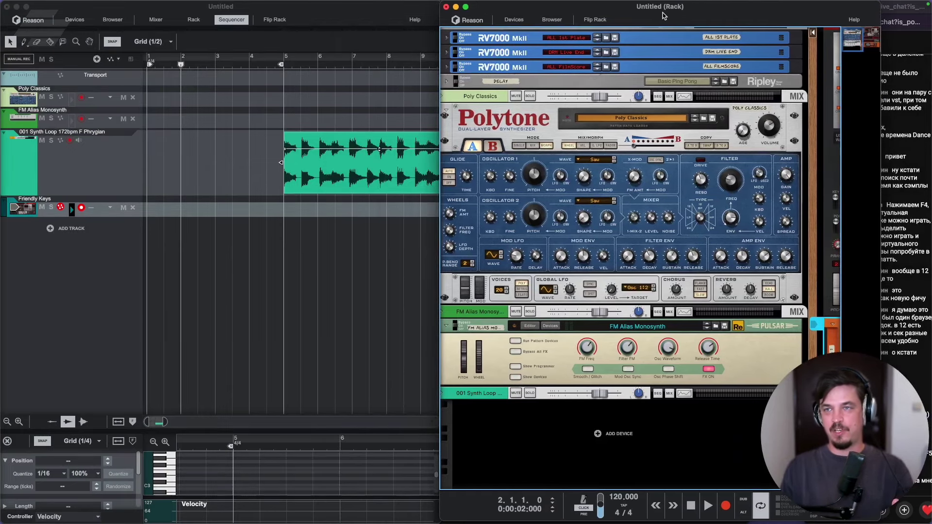
{"action": "left_click", "coordinate": [889, 6]}
{"action": "left_click", "coordinate": [383, 29]}
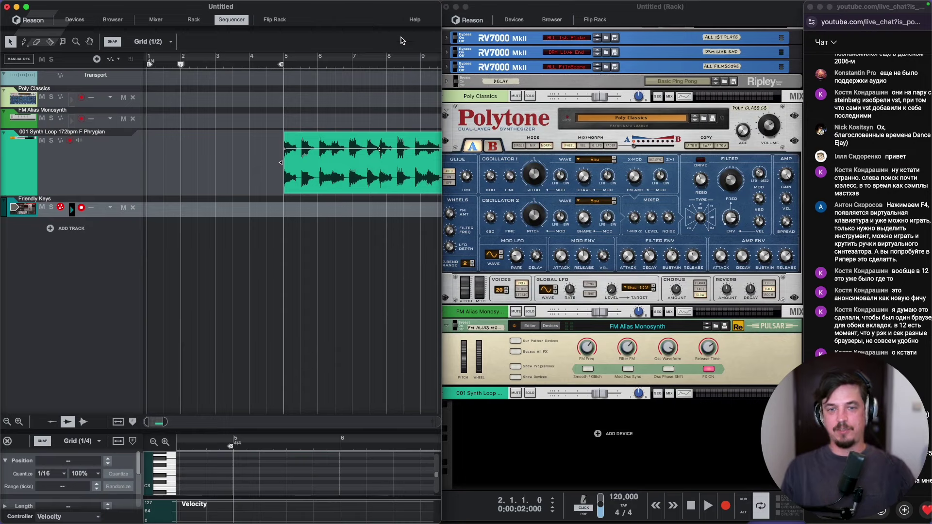
{"action": "mouse_move", "coordinate": [440, 95]}
{"action": "left_mouse_down"}
{"action": "mouse_move", "coordinate": [471, 94]}
{"action": "mouse_move", "coordinate": [430, 93]}
{"action": "mouse_move", "coordinate": [439, 94]}
{"action": "left_mouse_up"}
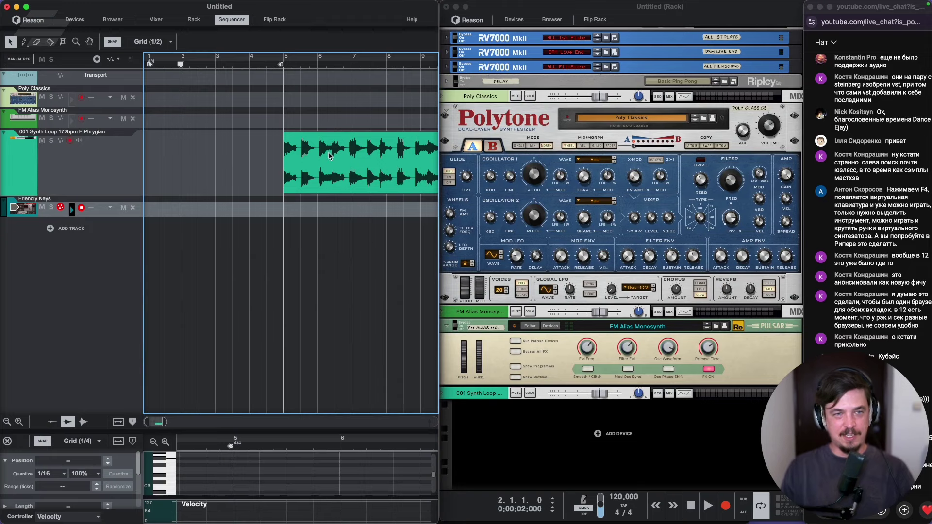
Step: Zoom the sequencer timeline out to fit the whole synth loop clip, and view the rack up to the Master Section
{"action": "scroll", "coordinate": [291, 148], "scroll_direction": "down", "scroll_amount": 1}
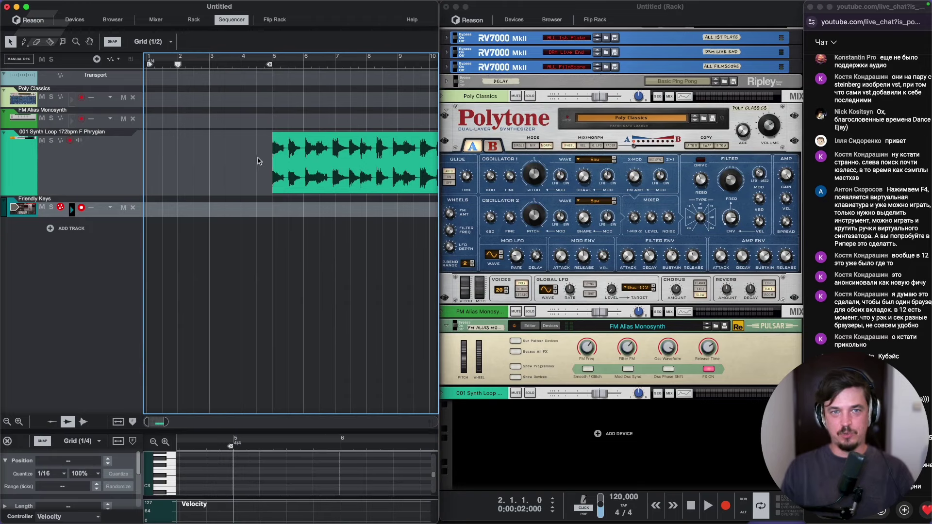
{"action": "scroll", "coordinate": [257, 162], "scroll_direction": "down", "scroll_amount": 4}
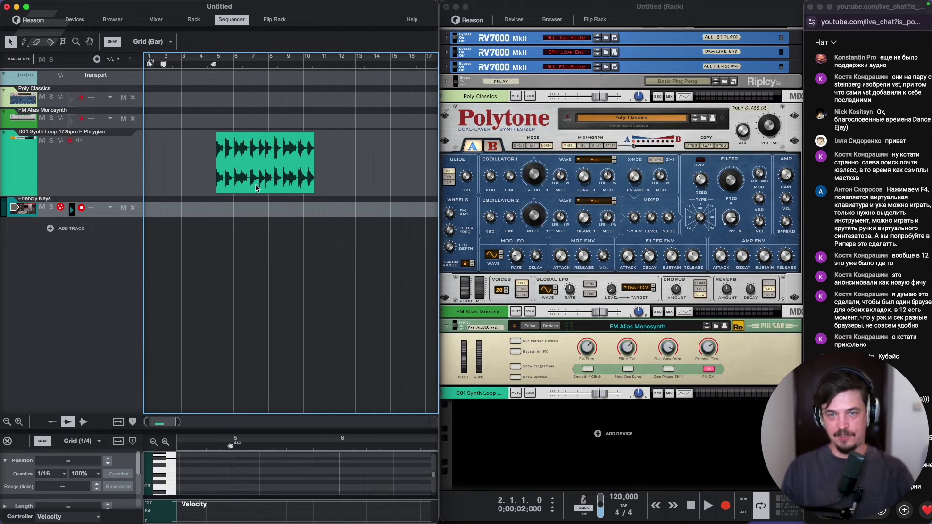
{"action": "scroll", "coordinate": [572, 194], "scroll_direction": "down", "scroll_amount": 1}
{"action": "scroll", "coordinate": [572, 194], "scroll_direction": "up", "scroll_amount": 3}
{"action": "scroll", "coordinate": [572, 195], "scroll_direction": "down", "scroll_amount": 3}
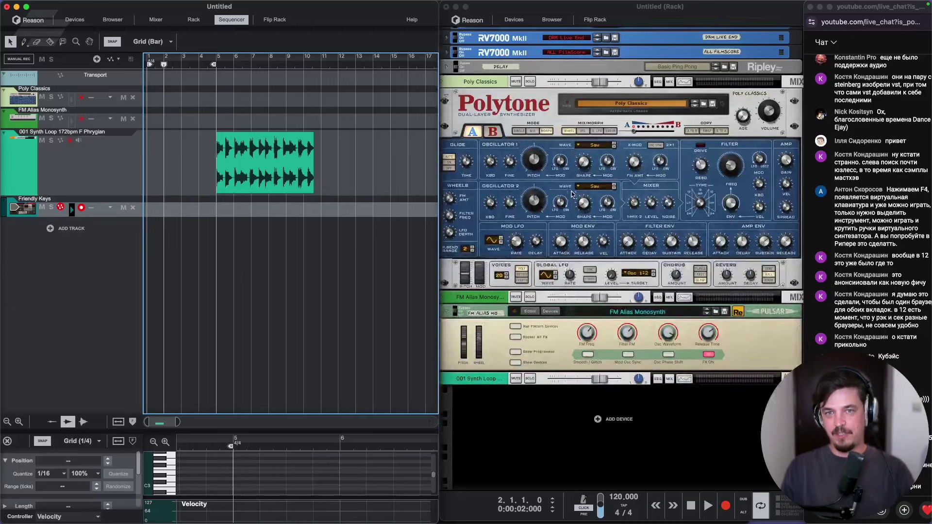
{"action": "scroll", "coordinate": [571, 194], "scroll_direction": "up", "scroll_amount": 2}
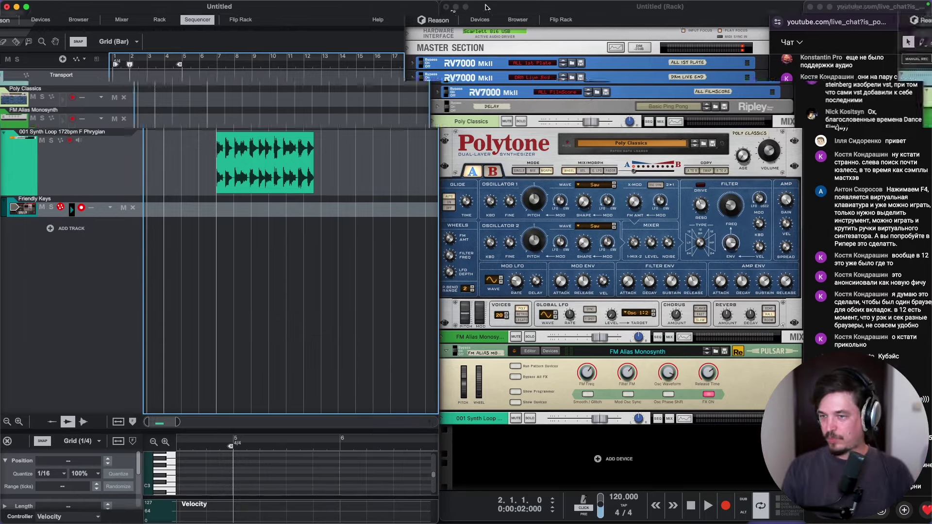
Step: Widen the main sequencer window to its full width with the rack window minimized, and restore the rack window
{"action": "left_click", "coordinate": [456, 7]}
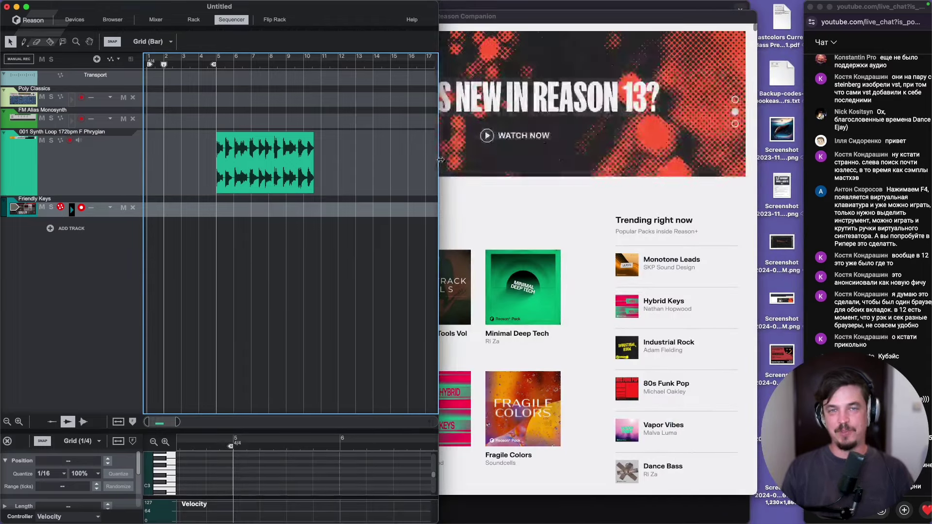
{"action": "left_click_drag", "start_coordinate": [440, 159], "coordinate": [805, 142]}
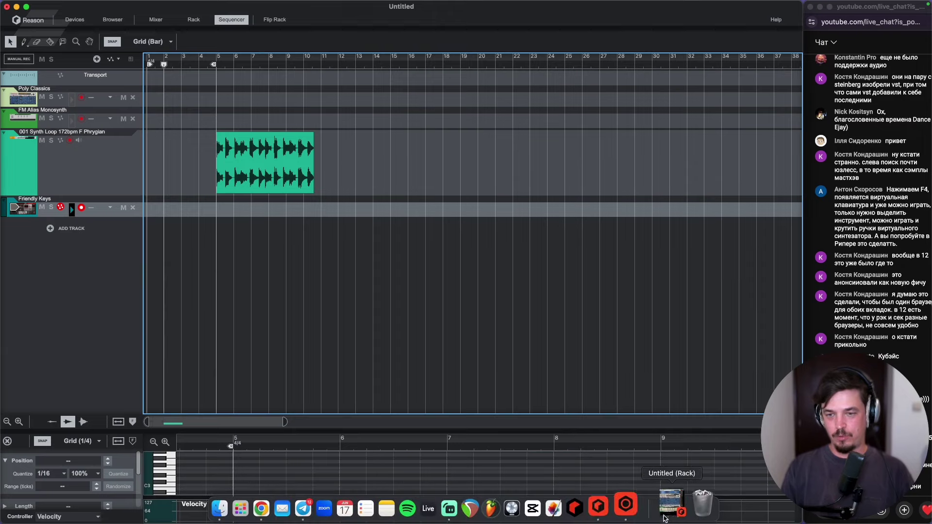
{"action": "left_click", "coordinate": [667, 505]}
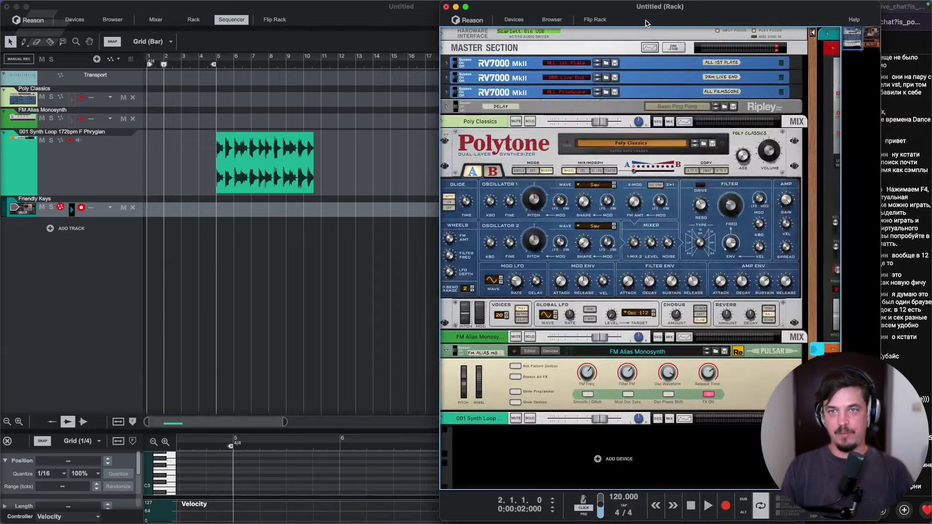
Step: Move the detached rack window over the sequencer's right half, and bring the main sequencer window back to the front
{"action": "left_click_drag", "start_coordinate": [619, 15], "coordinate": [536, 17]}
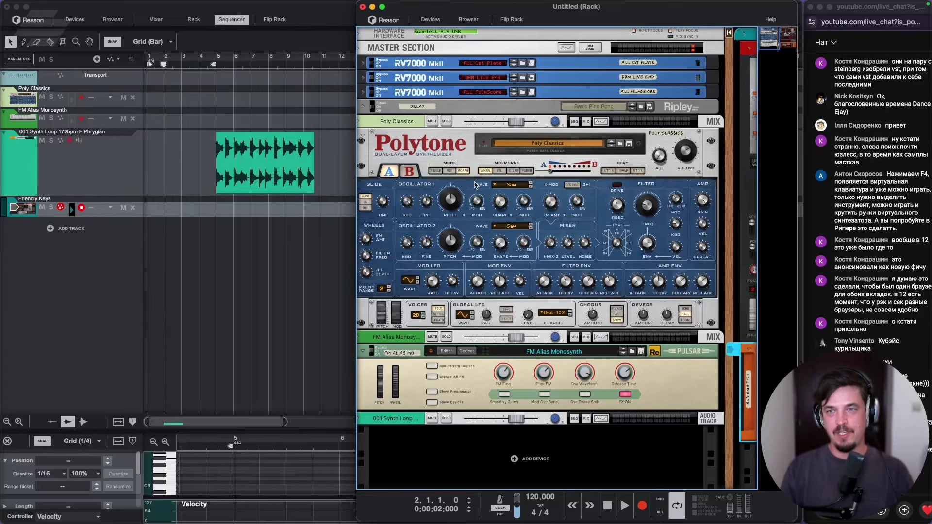
{"action": "scroll", "coordinate": [475, 185], "scroll_direction": "down", "scroll_amount": 2}
{"action": "scroll", "coordinate": [448, 184], "scroll_direction": "up", "scroll_amount": 2}
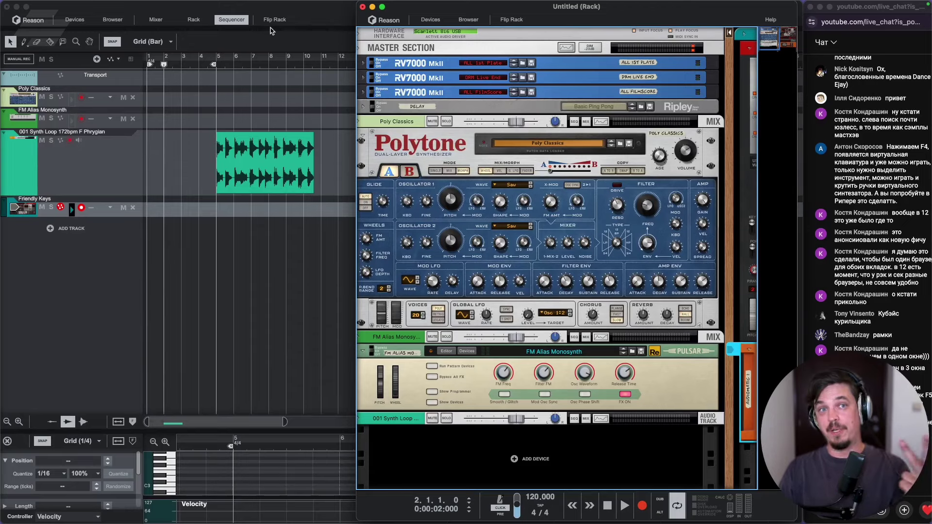
{"action": "left_click", "coordinate": [312, 18]}
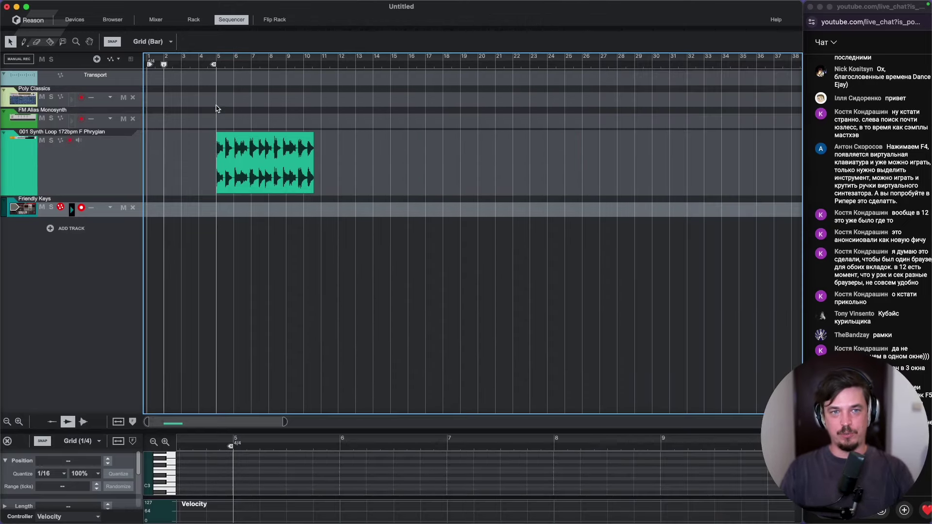
Step: View the mixer in its own window, reattach it to the main window, and leave only the sequencer showing
{"action": "left_click", "coordinate": [156, 20]}
{"action": "left_click_drag", "start_coordinate": [392, 10], "coordinate": [393, 12]}
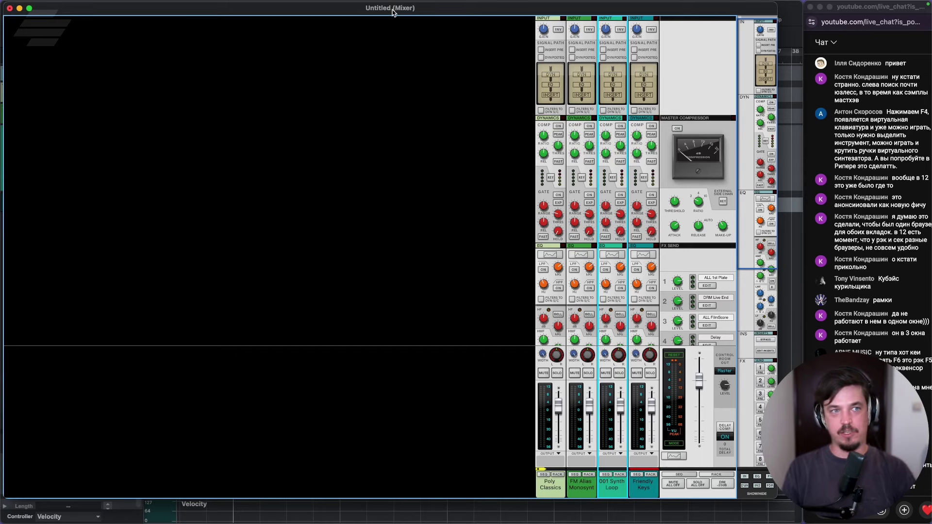
{"action": "left_click", "coordinate": [10, 9]}
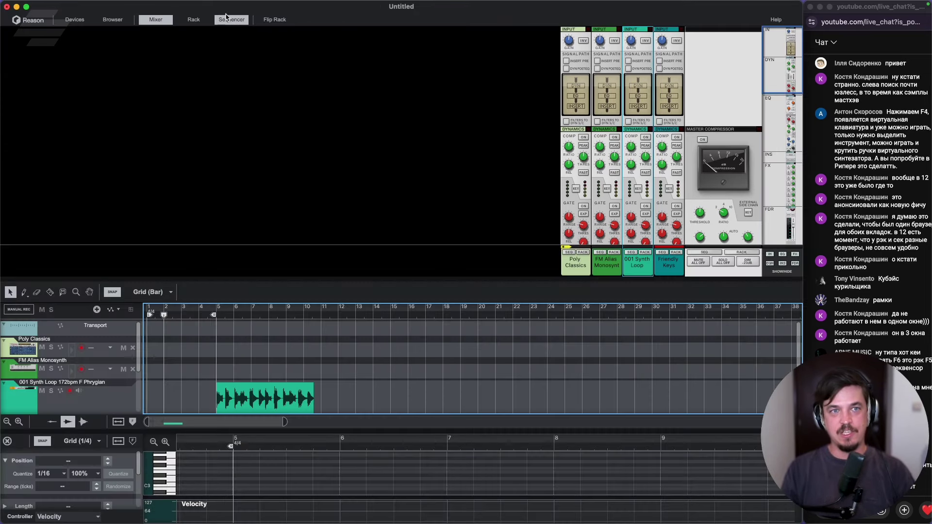
{"action": "left_click", "coordinate": [165, 22]}
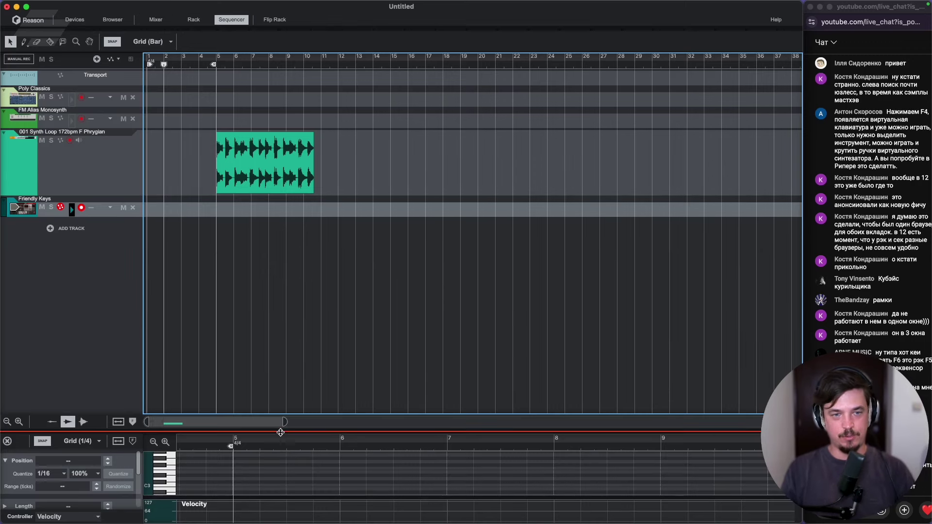
Step: Enlarge the Edit Area to about 40% of the window's height and show the synth loop clip in it
{"action": "left_click_drag", "start_coordinate": [280, 432], "coordinate": [277, 323]}
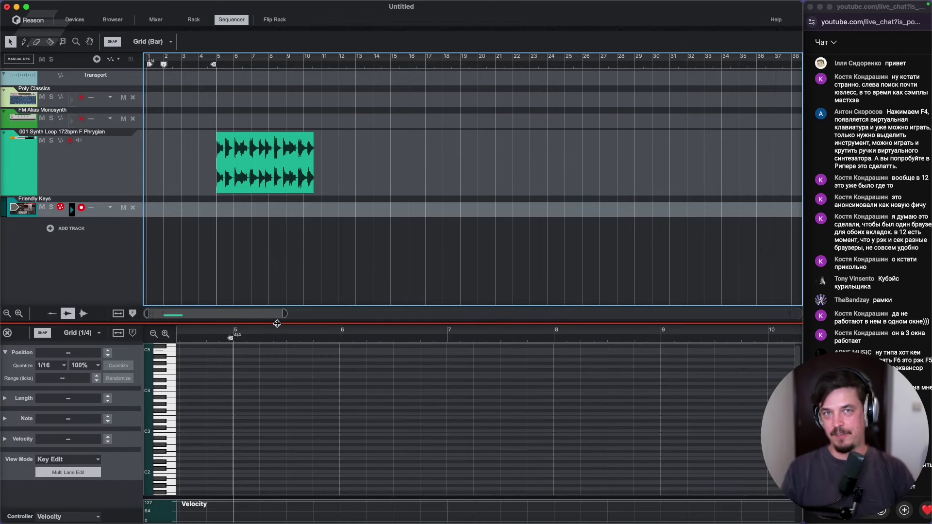
{"action": "left_click", "coordinate": [255, 183]}
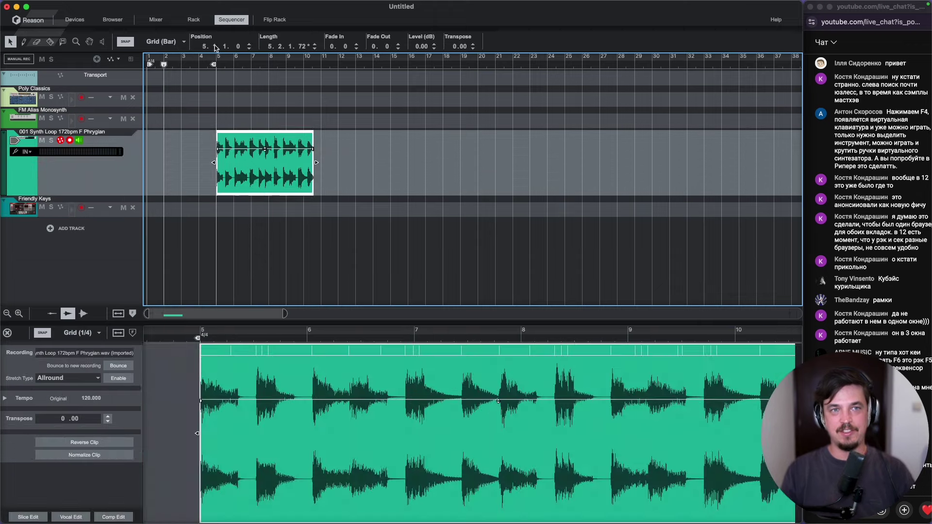
Step: Reattach the rack to the main window and hide it so only the sequencer shows
{"action": "left_click", "coordinate": [197, 21]}
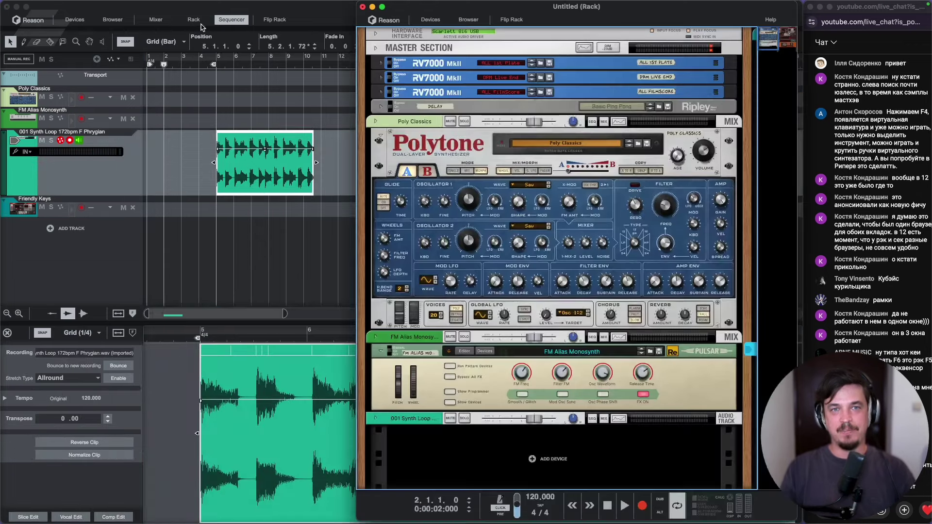
{"action": "left_click", "coordinate": [363, 8]}
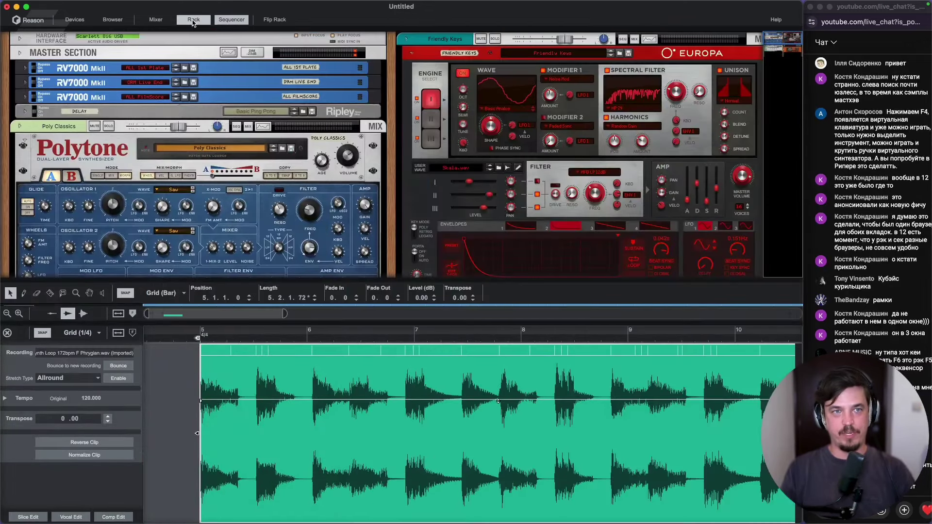
{"action": "left_click", "coordinate": [193, 20]}
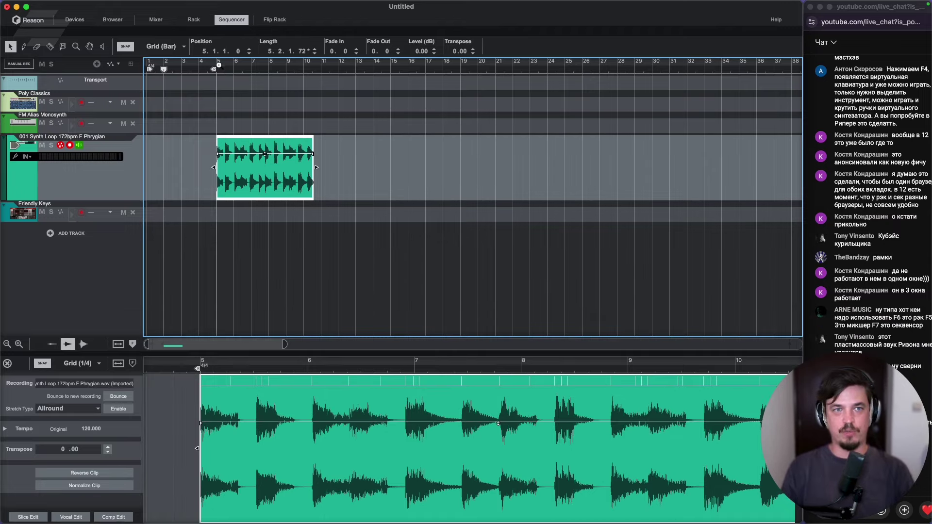
Step: Zoom the arrangement timeline in on the synth loop clip until it nearly fills the sequencer's width
{"action": "left_click_drag", "start_coordinate": [219, 66], "coordinate": [246, 95]}
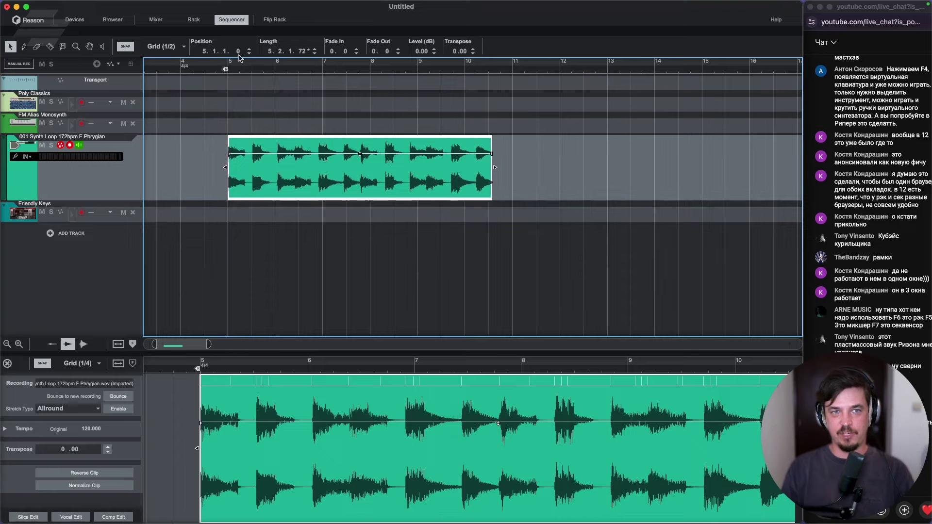
{"action": "left_click_drag", "start_coordinate": [244, 62], "coordinate": [267, 146]}
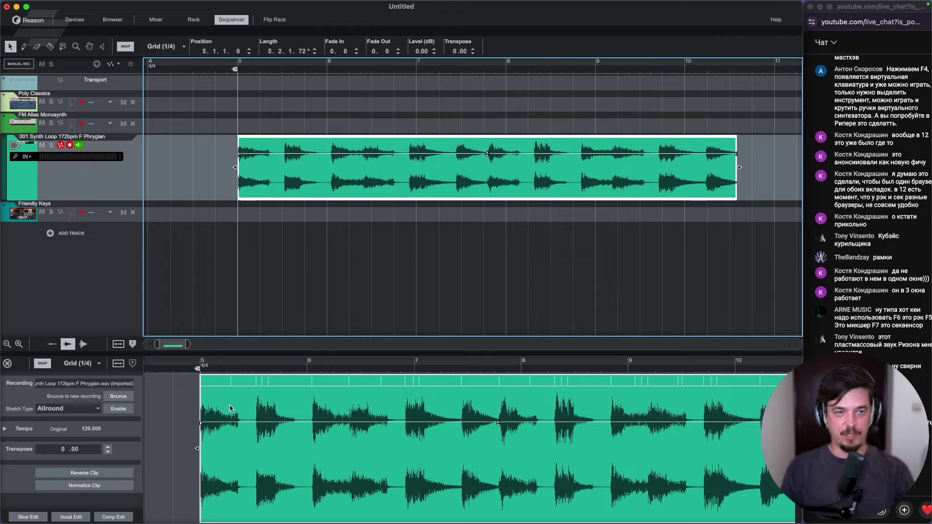
Step: Switch to the browser and read the Sequencer Upgrade section of the New in 13 page on reasonstudios.com
{"action": "mouse_move", "coordinate": [284, 519]}
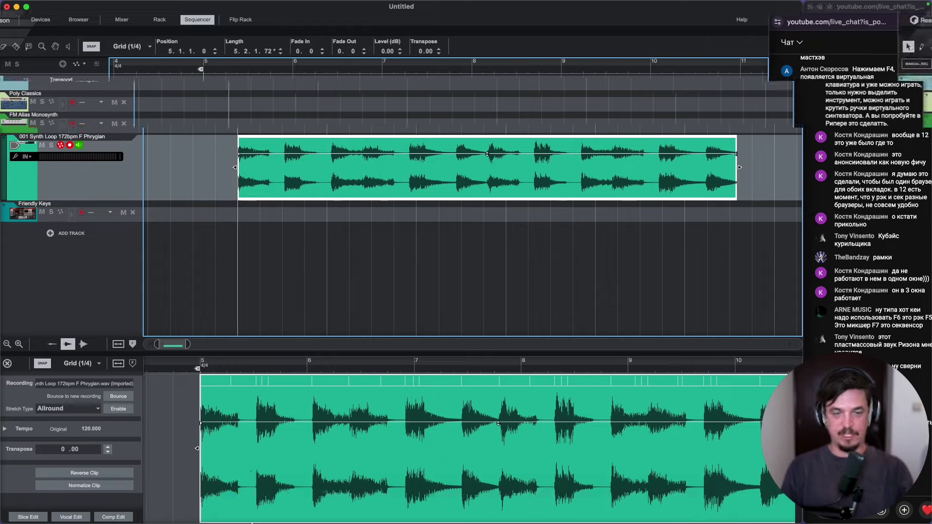
{"action": "left_click", "coordinate": [300, 505]}
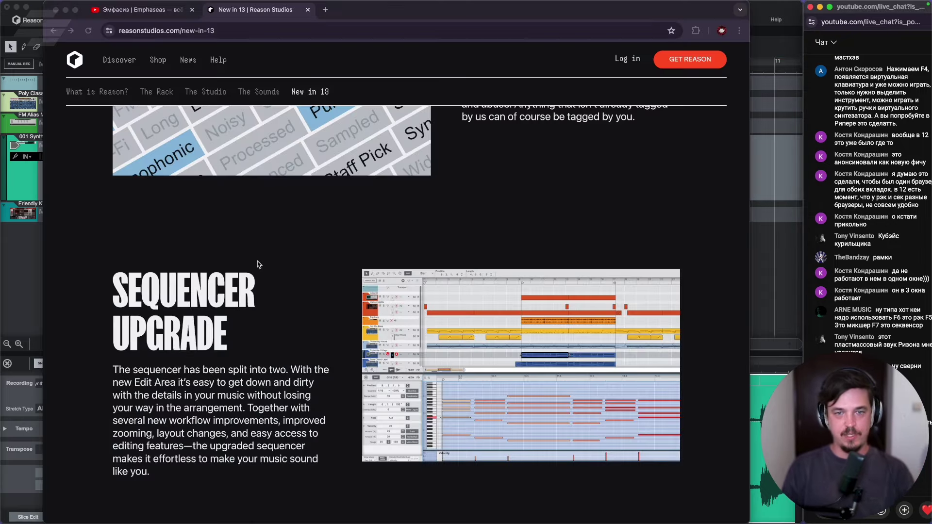
{"action": "scroll", "coordinate": [257, 270], "scroll_direction": "down", "scroll_amount": 4}
{"action": "scroll", "coordinate": [269, 291], "scroll_direction": "down", "scroll_amount": 3}
{"action": "scroll", "coordinate": [313, 241], "scroll_direction": "up", "scroll_amount": 3}
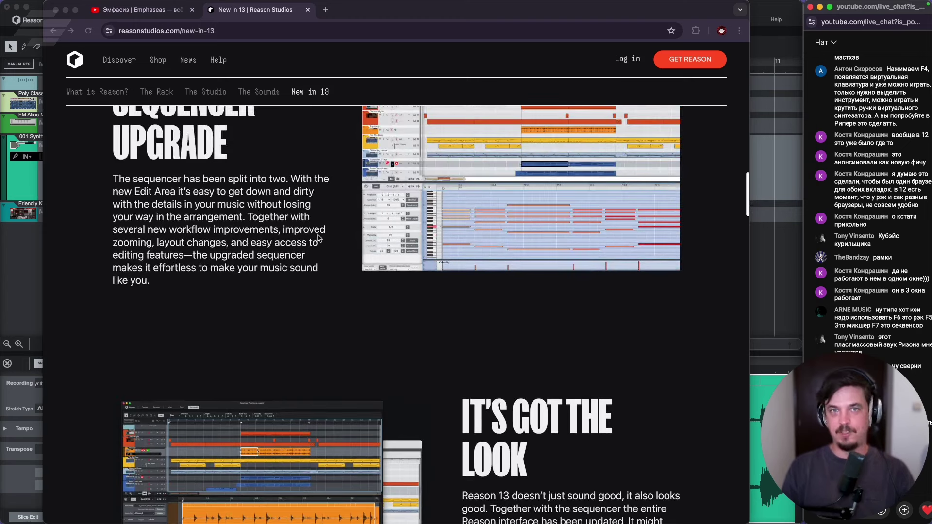
{"action": "scroll", "coordinate": [357, 214], "scroll_direction": "up", "scroll_amount": 3}
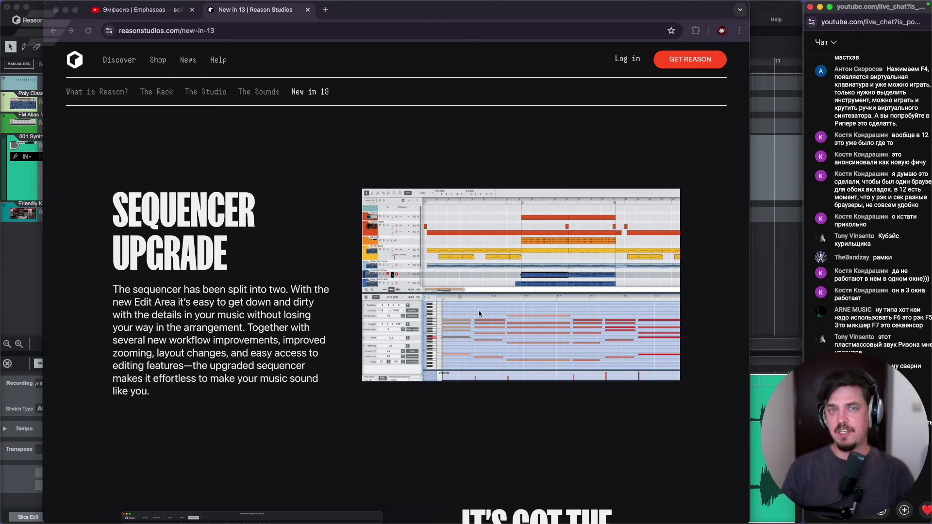
Step: Read the page's sections on the updated interface, the new sounds and the Polytone Dual-Layer Synthesizer
{"action": "scroll", "coordinate": [481, 315], "scroll_direction": "down", "scroll_amount": 5}
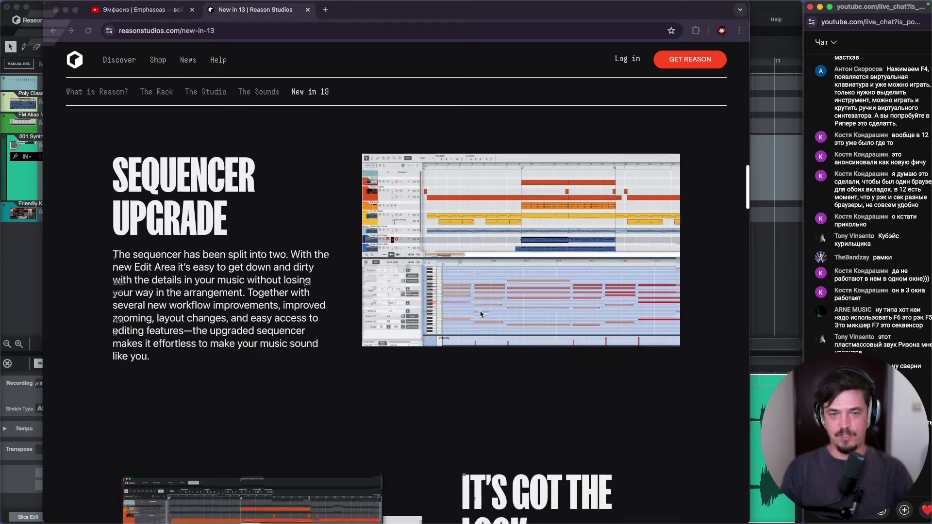
{"action": "scroll", "coordinate": [469, 316], "scroll_direction": "down", "scroll_amount": 2}
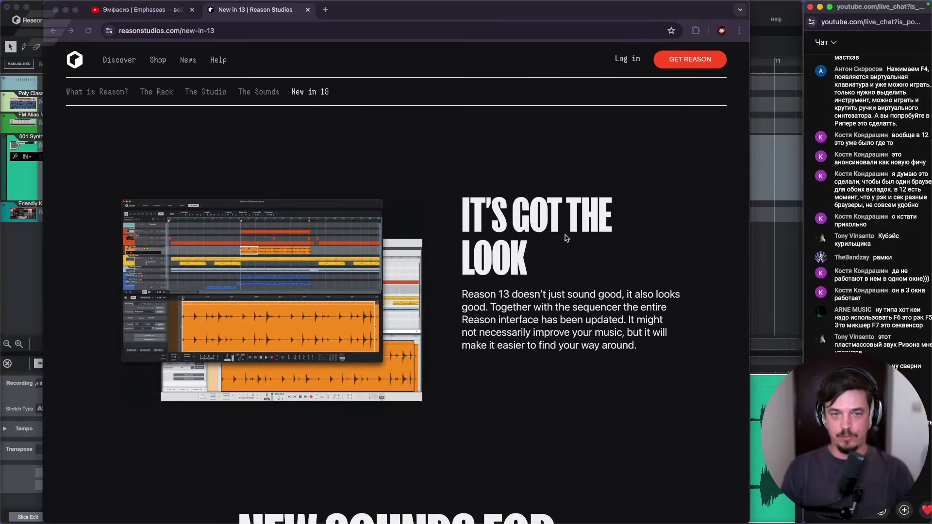
{"action": "scroll", "coordinate": [561, 240], "scroll_direction": "down", "scroll_amount": 1}
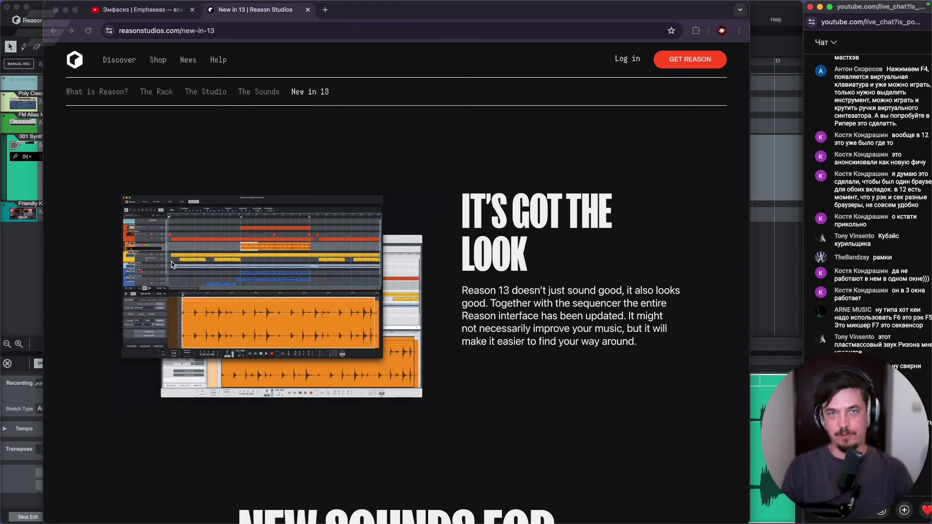
{"action": "scroll", "coordinate": [500, 240], "scroll_direction": "down", "scroll_amount": 3}
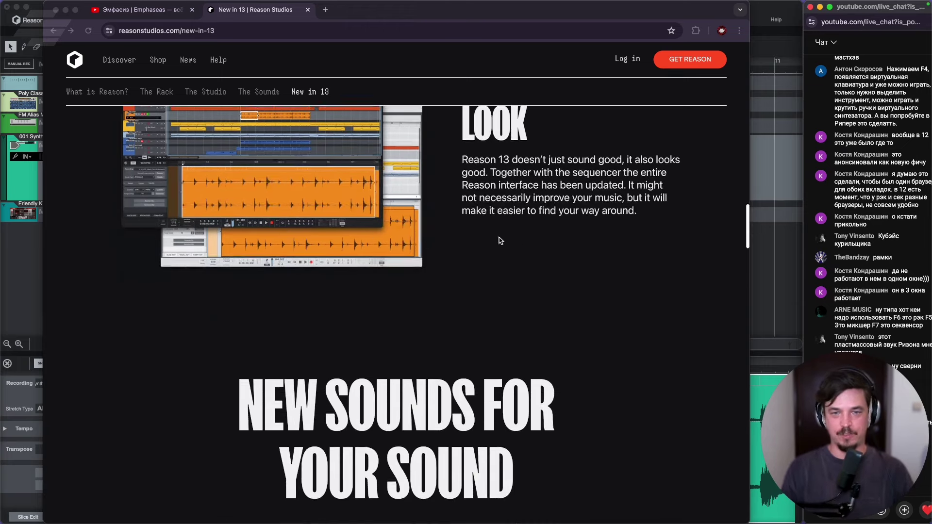
{"action": "scroll", "coordinate": [597, 241], "scroll_direction": "down", "scroll_amount": 8}
{"action": "scroll", "coordinate": [597, 243], "scroll_direction": "up", "scroll_amount": 2}
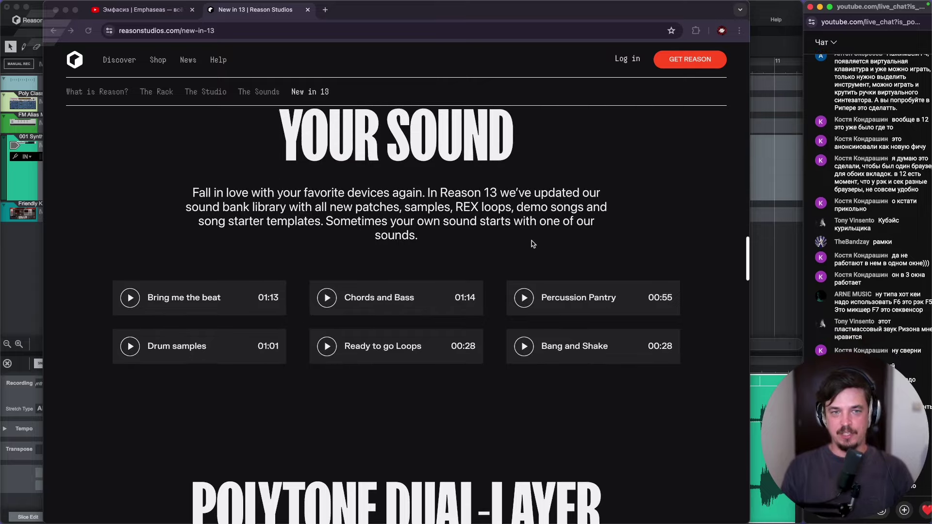
{"action": "scroll", "coordinate": [532, 241], "scroll_direction": "down", "scroll_amount": 7}
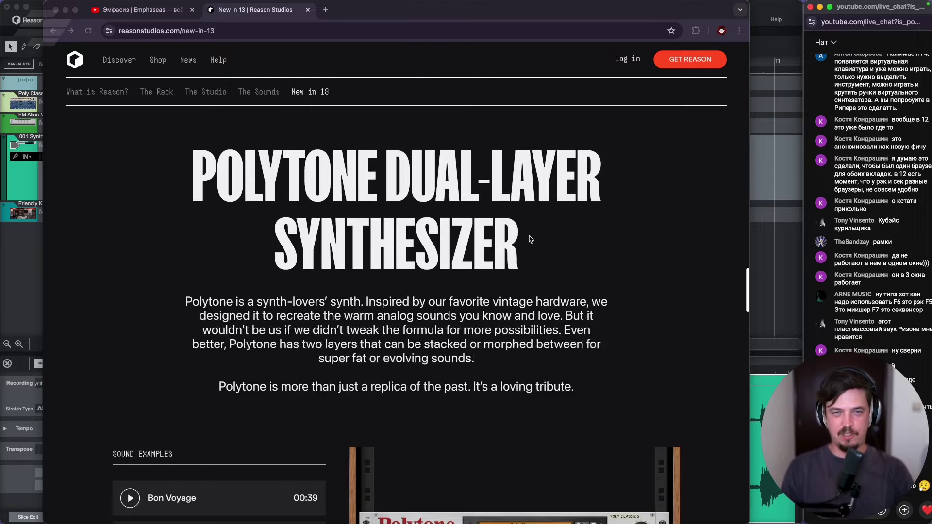
{"action": "scroll", "coordinate": [530, 239], "scroll_direction": "up", "scroll_amount": 7}
{"action": "scroll", "coordinate": [529, 240], "scroll_direction": "down", "scroll_amount": 11}
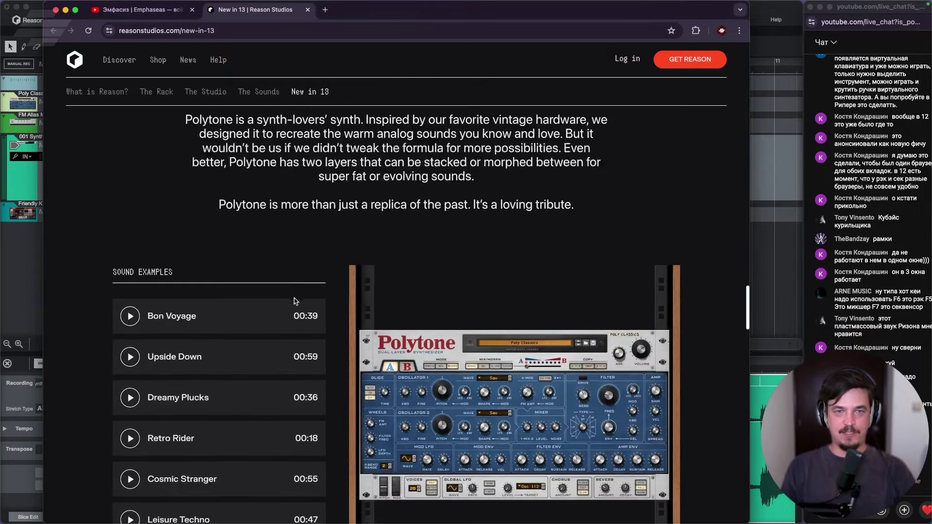
Step: Switch back to Reason and add a Polytone instrument, showing it in the rack above the sequencer
{"action": "left_click", "coordinate": [19, 274]}
{"action": "left_click", "coordinate": [49, 233]}
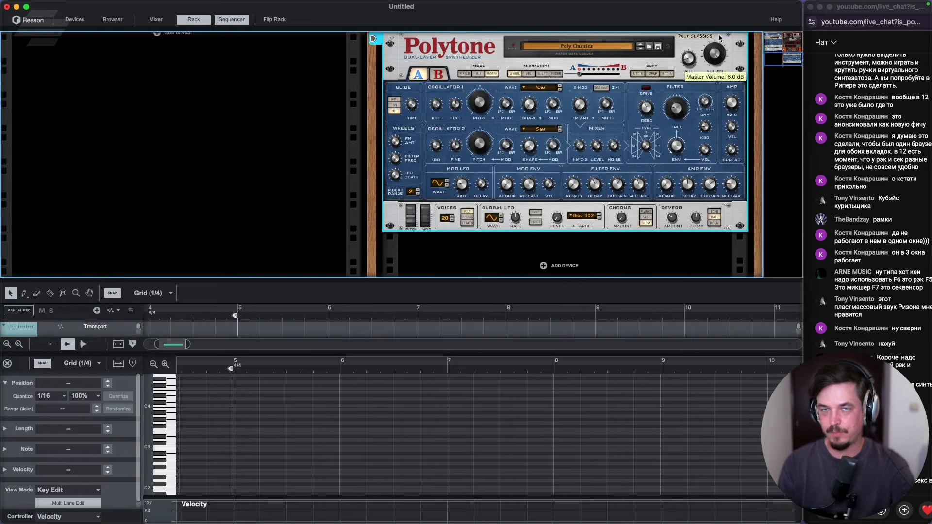
Step: Hide the sequencer so the rack fills the window, and reset the Polytone to its Init Patch
{"action": "left_click_drag", "start_coordinate": [483, 281], "coordinate": [480, 313]}
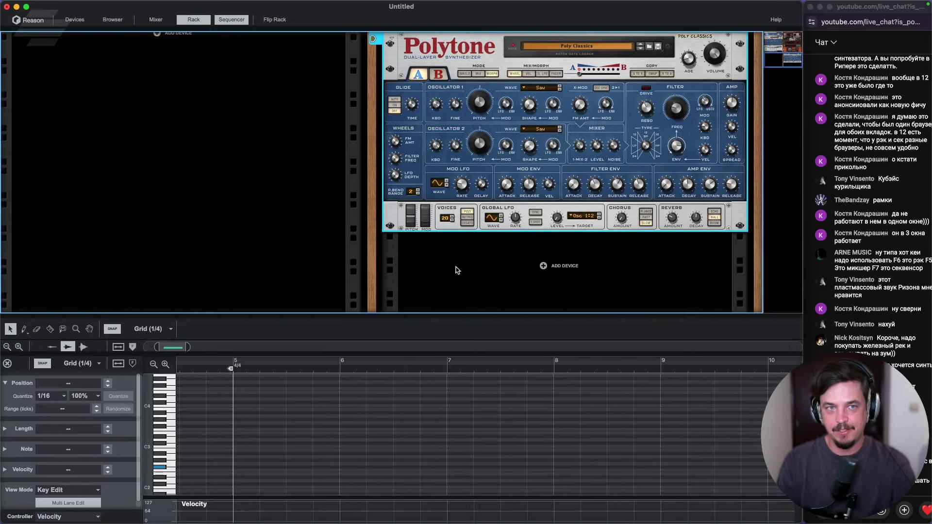
{"action": "left_click", "coordinate": [232, 19]}
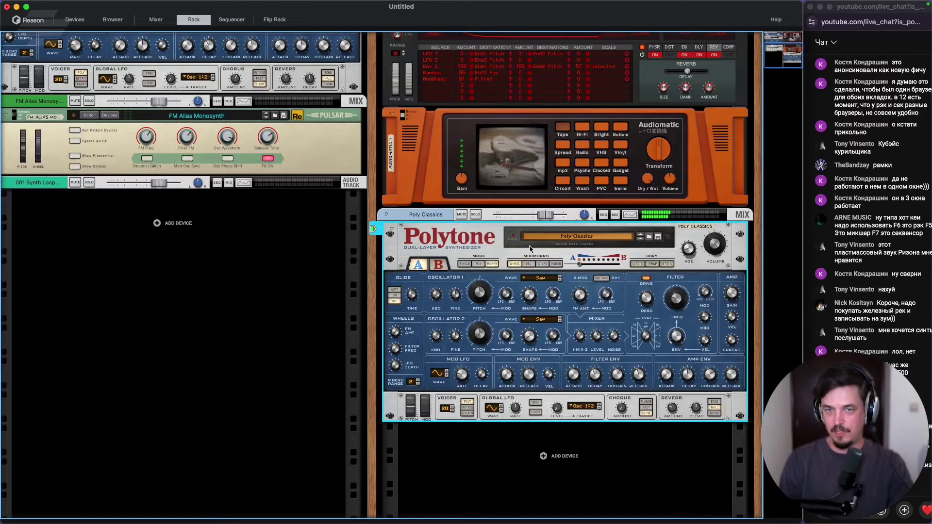
{"action": "right_click", "coordinate": [514, 243]}
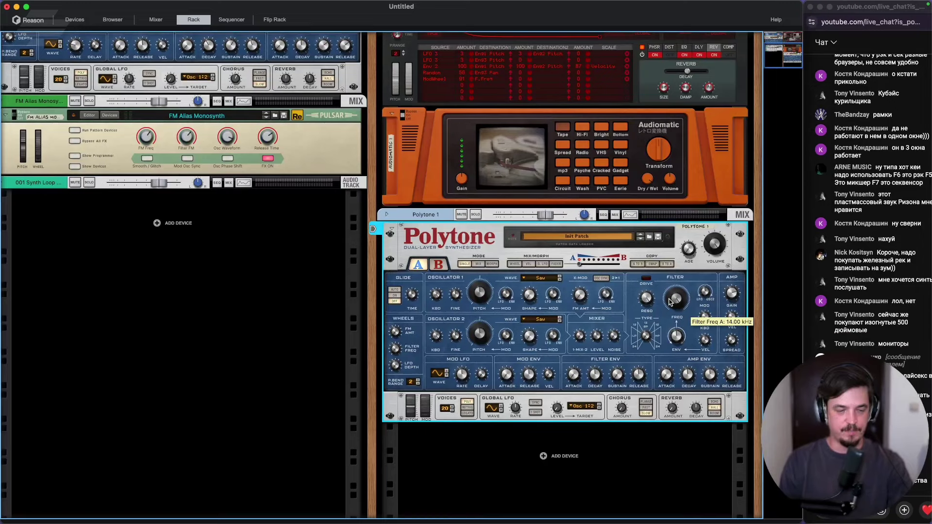
Step: Sweep layer A's filter frequency on the Polytone's Init Patch to audition it, and show the sequencer below the rack again
{"action": "left_click_drag", "start_coordinate": [670, 302], "coordinate": [681, 313]}
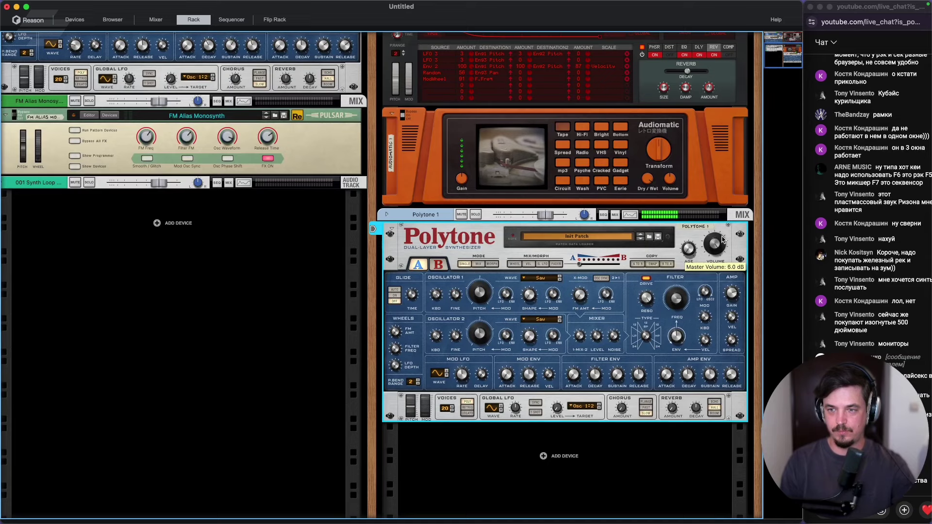
{"action": "mouse_move", "coordinate": [684, 292]}
{"action": "left_mouse_down"}
{"action": "mouse_move", "coordinate": [683, 307]}
{"action": "mouse_move", "coordinate": [686, 292]}
{"action": "left_mouse_up"}
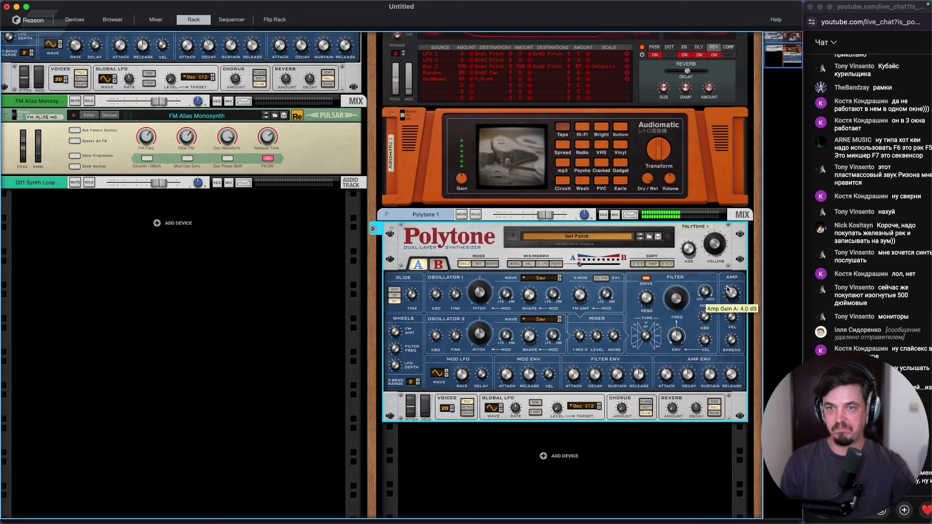
{"action": "left_click_drag", "start_coordinate": [689, 299], "coordinate": [688, 310]}
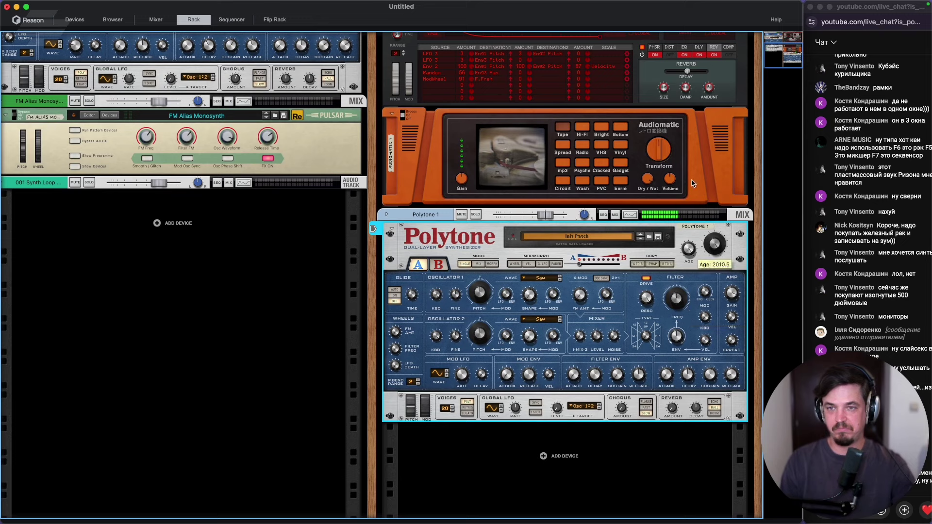
{"action": "mouse_move", "coordinate": [692, 178]}
{"action": "left_mouse_down"}
{"action": "mouse_move", "coordinate": [684, 319]}
{"action": "mouse_move", "coordinate": [690, 185]}
{"action": "left_mouse_up"}
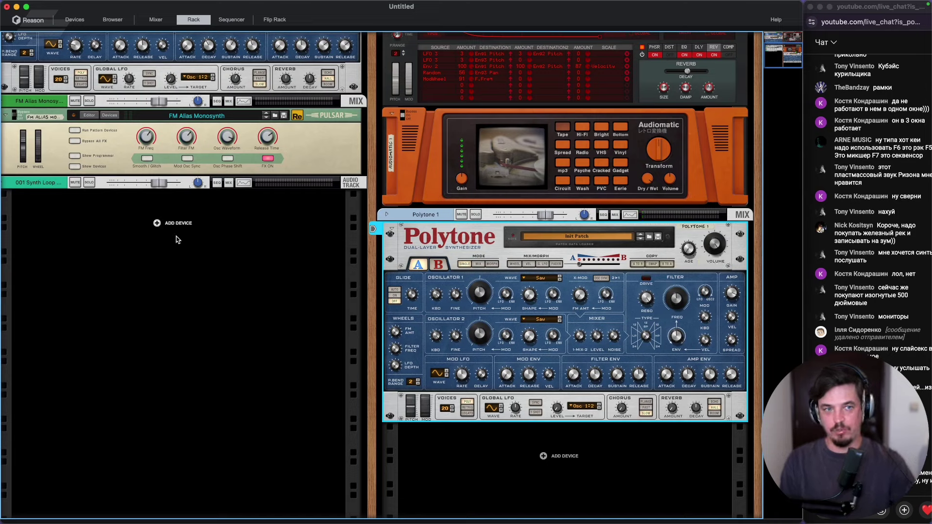
{"action": "left_click", "coordinate": [233, 21]}
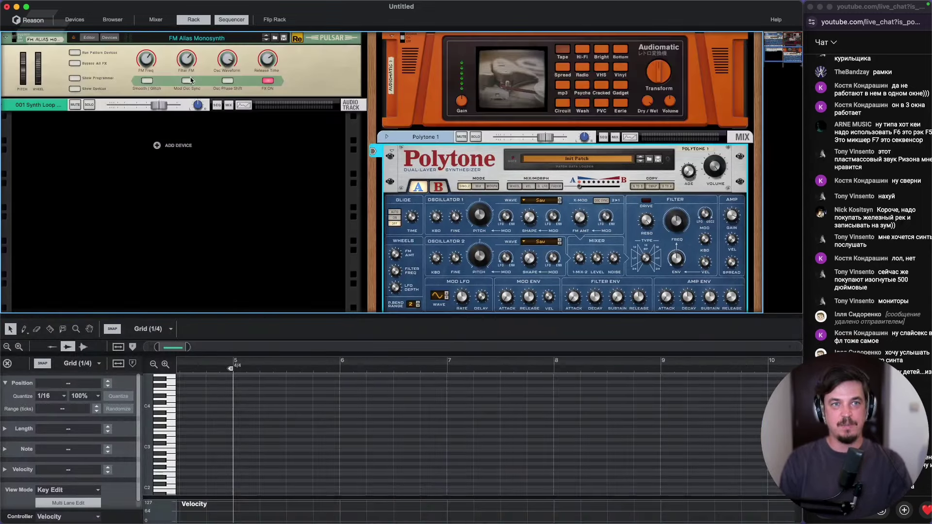
{"action": "right_click", "coordinate": [182, 149]}
{"action": "left_click", "coordinate": [182, 149]}
{"action": "right_click", "coordinate": [182, 149]}
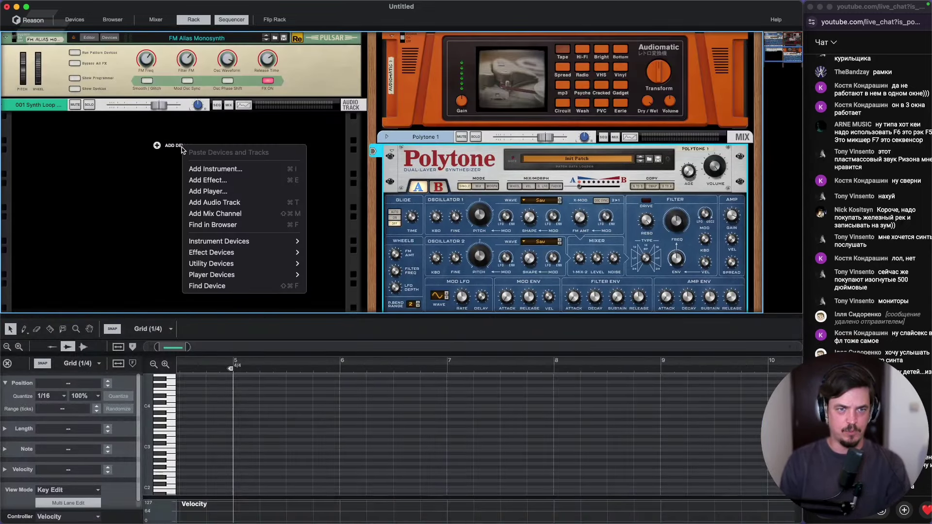
{"action": "left_click", "coordinate": [181, 149]}
{"action": "right_click", "coordinate": [178, 148]}
{"action": "mouse_move", "coordinate": [230, 265]}
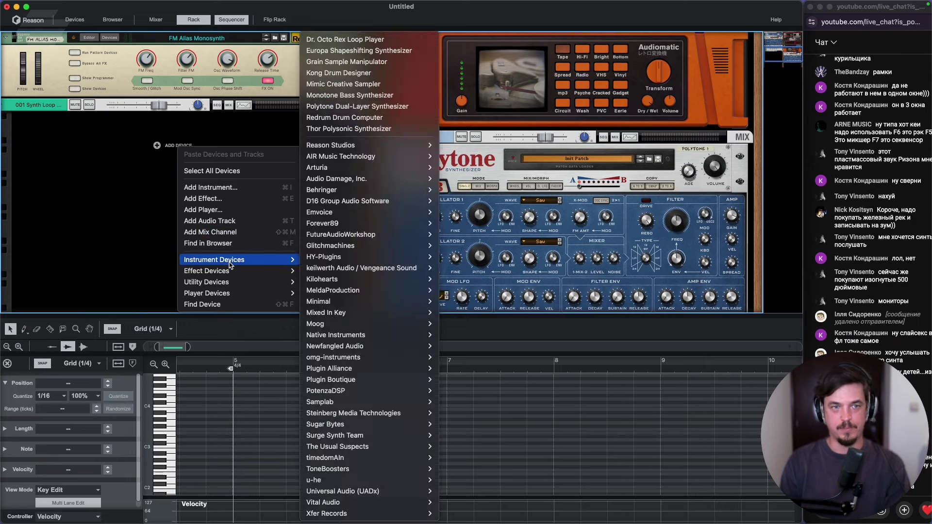
{"action": "left_click", "coordinate": [119, 218]}
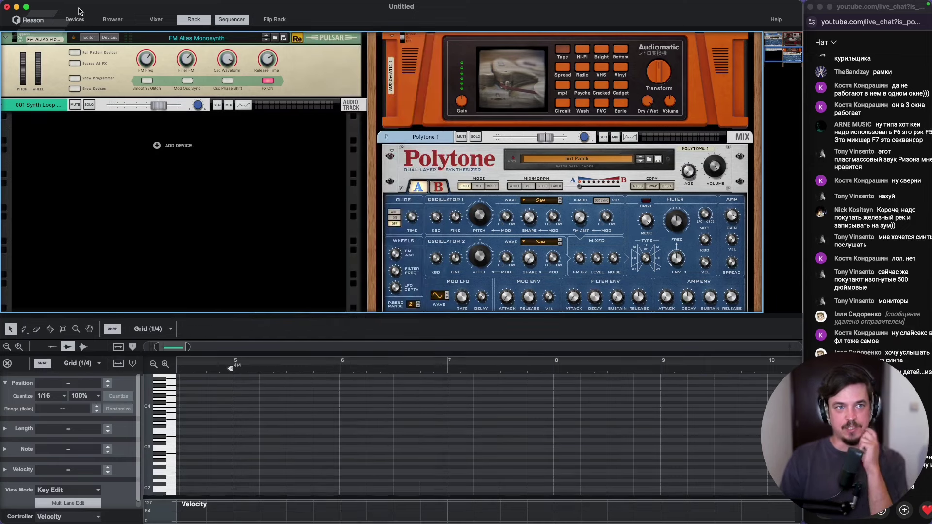
Step: Find the Diva plugin among the instrument devices, add it to the rack and move its window up
{"action": "left_click", "coordinate": [107, 20]}
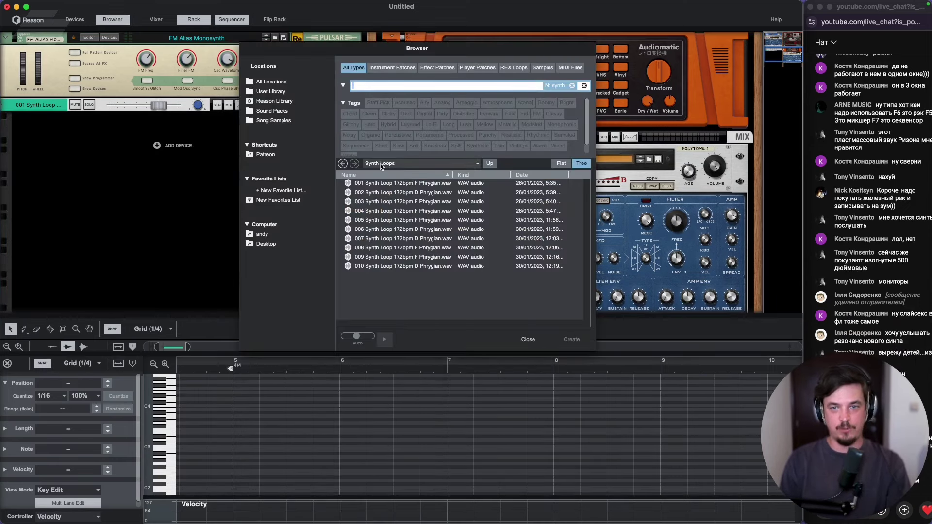
{"action": "type", "text": "diva"}
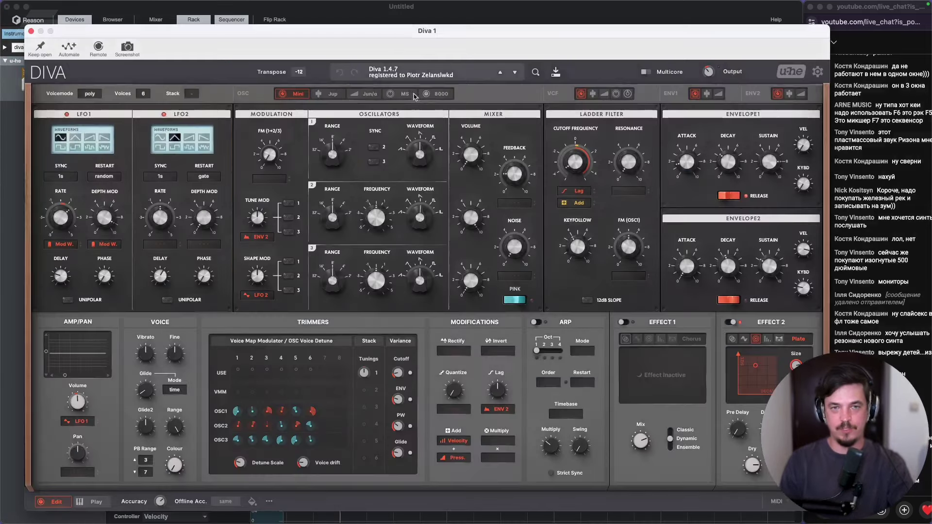
{"action": "left_click_drag", "start_coordinate": [433, 32], "coordinate": [404, 20]}
Step: Load the init preset in Diva
{"action": "left_click", "coordinate": [406, 57]}
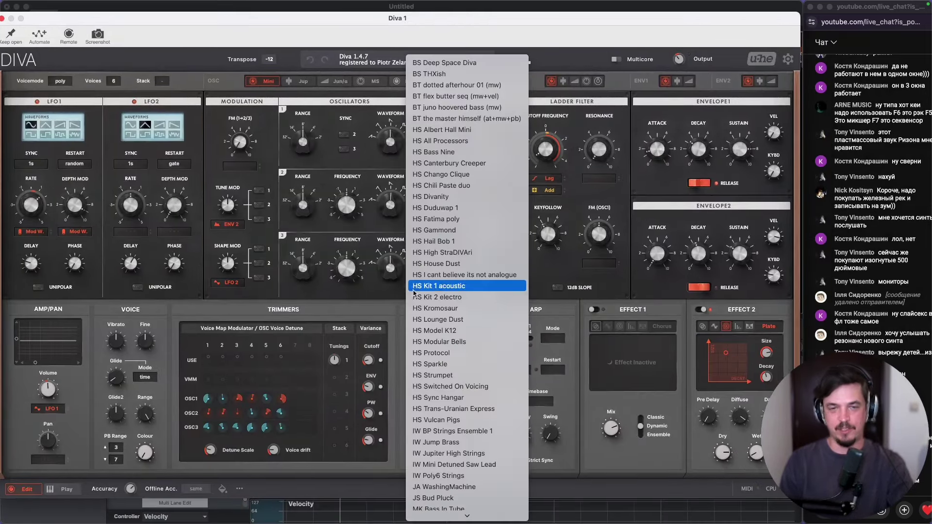
{"action": "left_click", "coordinate": [388, 61]}
{"action": "right_click", "coordinate": [393, 60]}
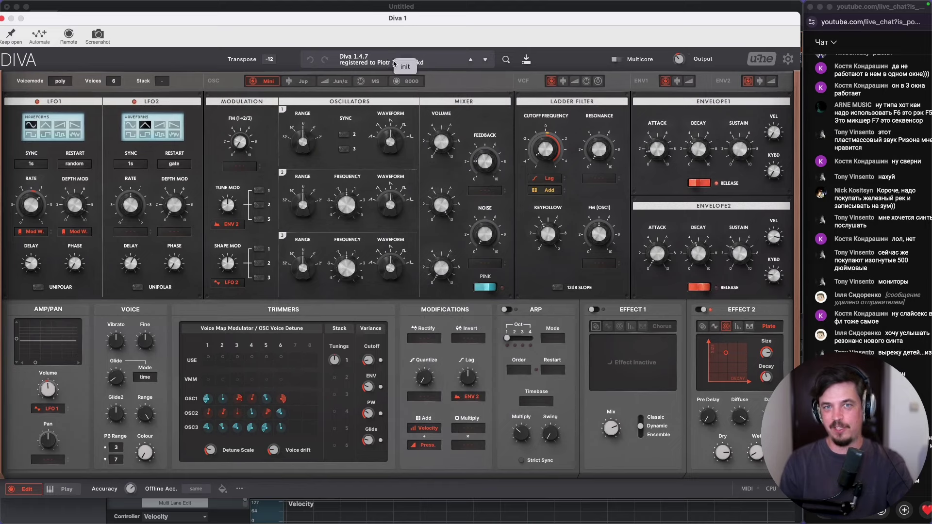
{"action": "left_click", "coordinate": [403, 67]}
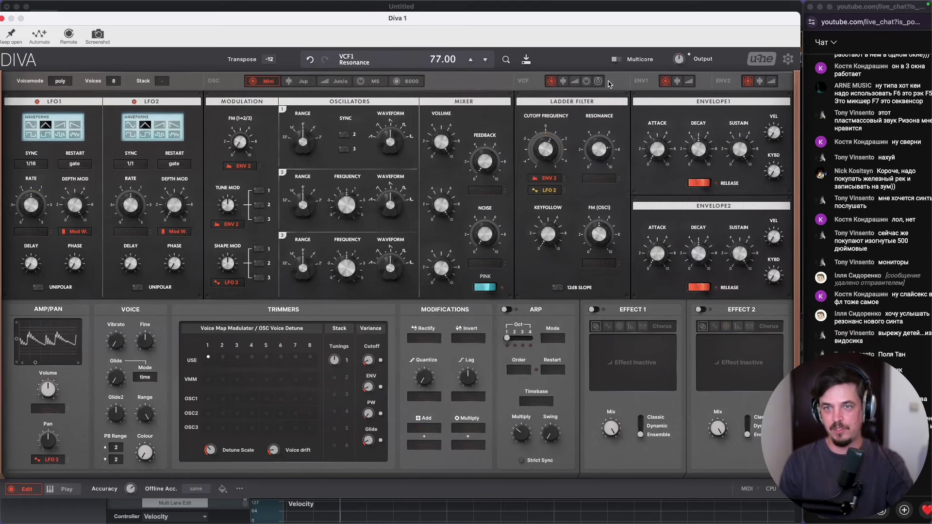
Step: Audition Diva's ladder filter by adjusting cutoff and resonance, with the main output at 126, and close the plugin window
{"action": "left_click_drag", "start_coordinate": [551, 151], "coordinate": [551, 152]}
{"action": "left_click_drag", "start_coordinate": [596, 150], "coordinate": [597, 132]}
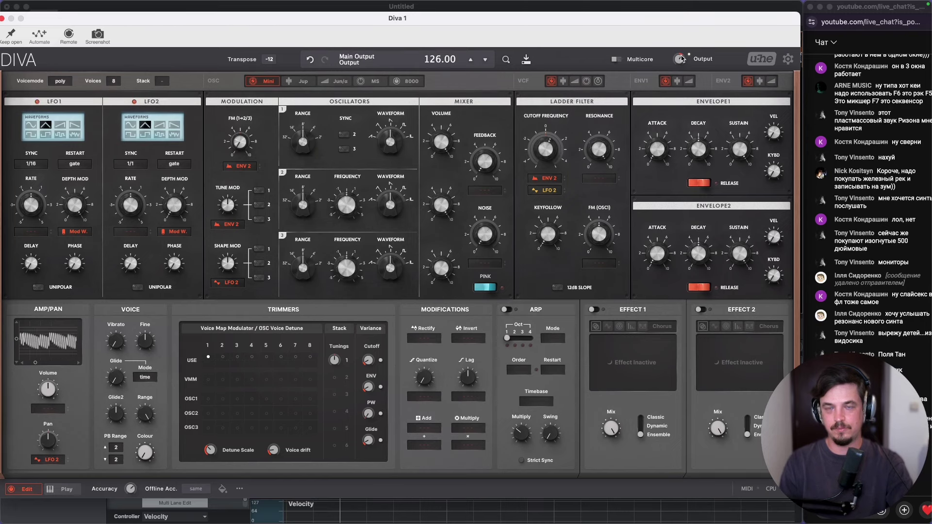
{"action": "left_click_drag", "start_coordinate": [546, 151], "coordinate": [546, 182]}
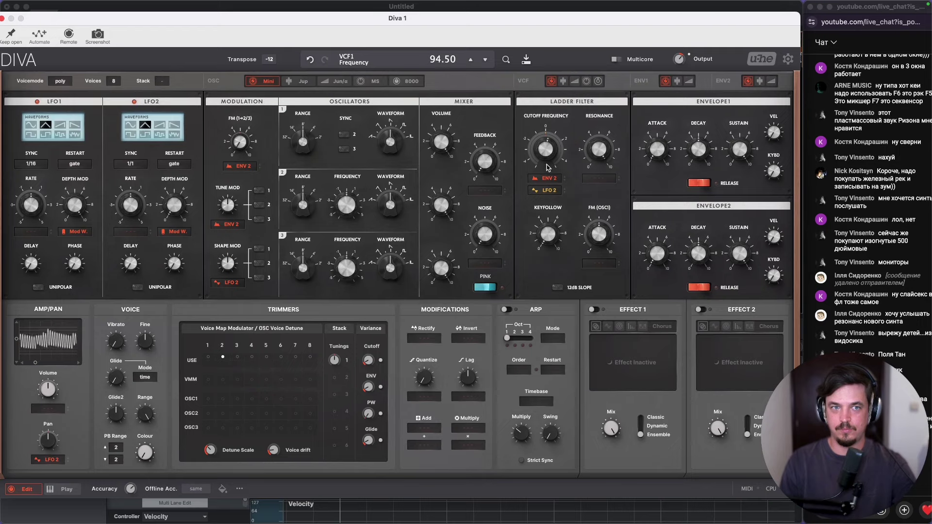
{"action": "left_click", "coordinate": [2, 18]}
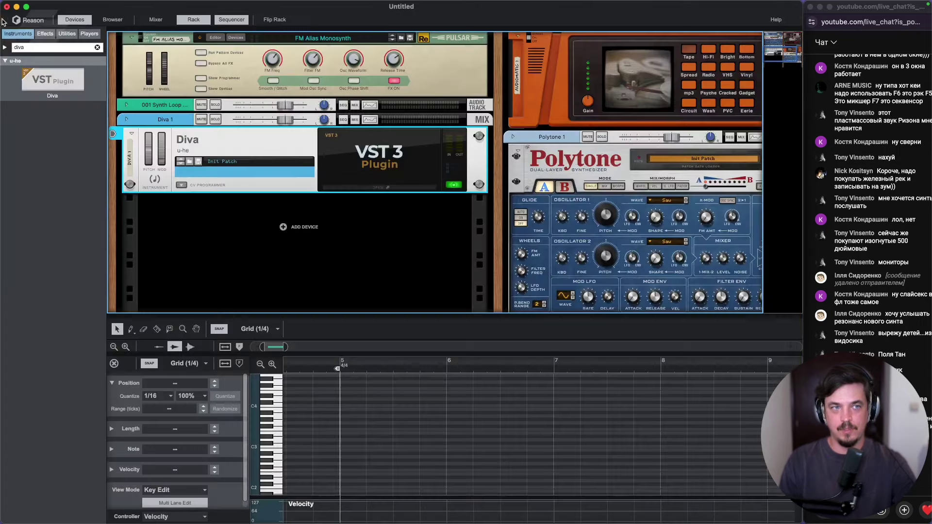
Step: Enlarge the sequencer's arrangement area to reveal the track list and select the Polytone 1 track for playing
{"action": "left_click", "coordinate": [630, 163]}
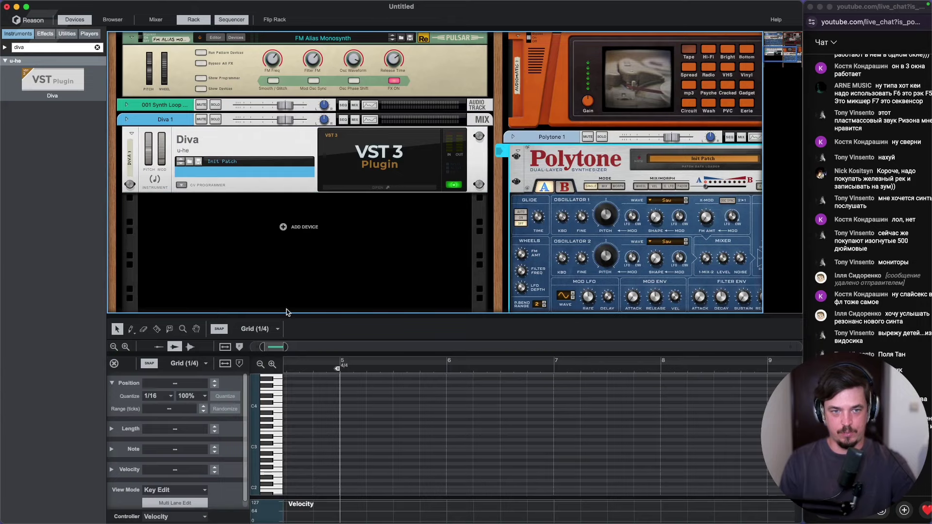
{"action": "left_click_drag", "start_coordinate": [278, 318], "coordinate": [275, 214]}
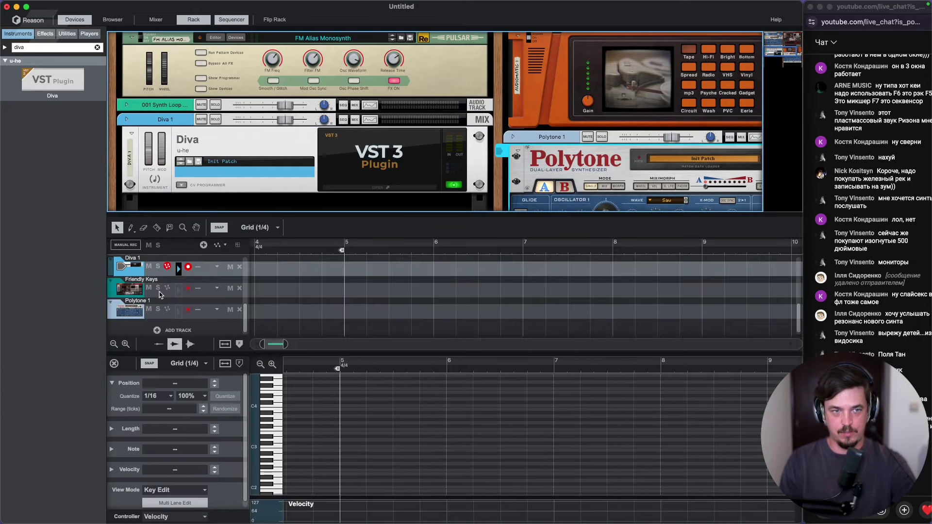
{"action": "left_click", "coordinate": [140, 306]}
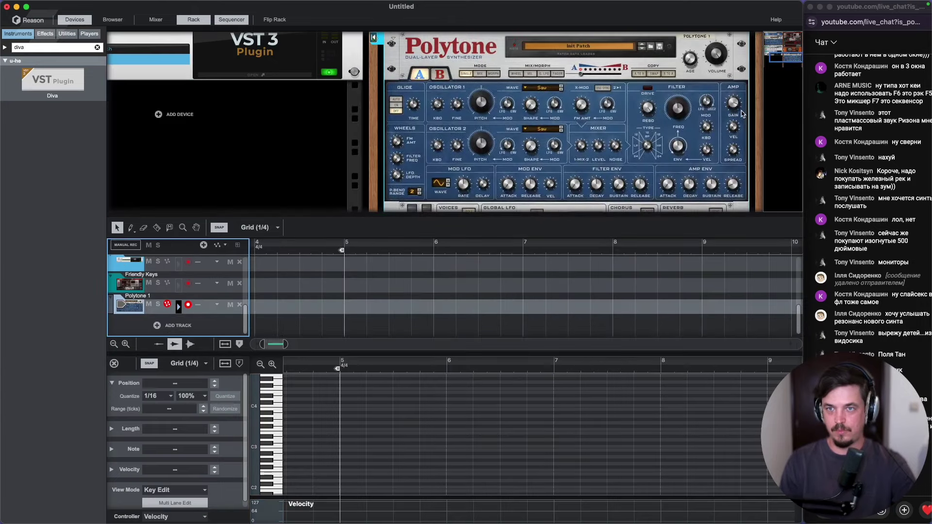
Step: Sweep the Polytone's layer A filter frequency to compare its sound with Diva's
{"action": "left_click", "coordinate": [740, 113]}
{"action": "mouse_move", "coordinate": [678, 109]}
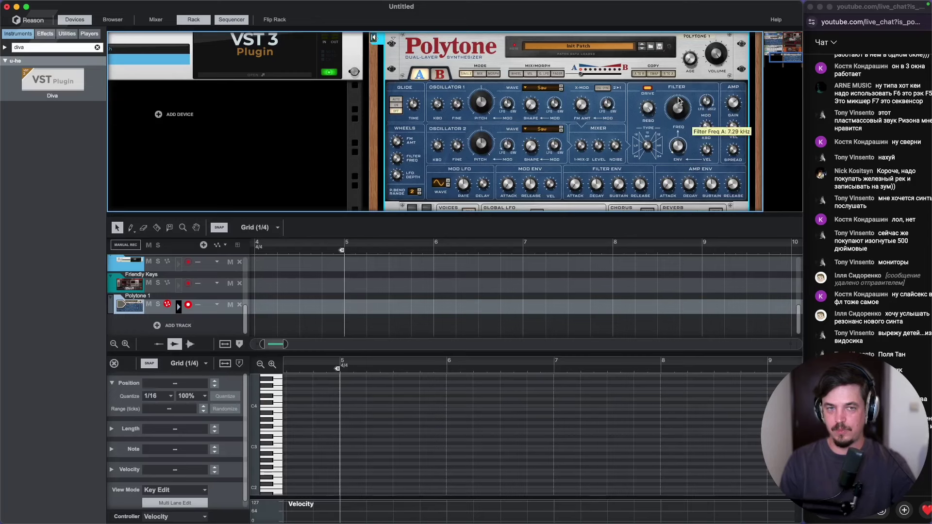
{"action": "left_click_drag", "start_coordinate": [679, 101], "coordinate": [646, 180]}
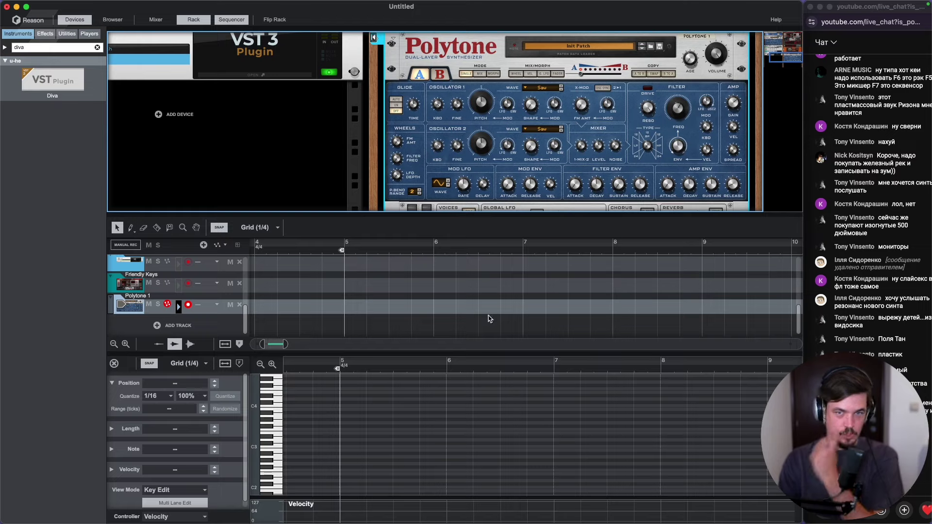
Step: Give the arrangement and the rack more height, and hide the sequencer to show the rack alone
{"action": "left_click_drag", "start_coordinate": [468, 352], "coordinate": [461, 406]}
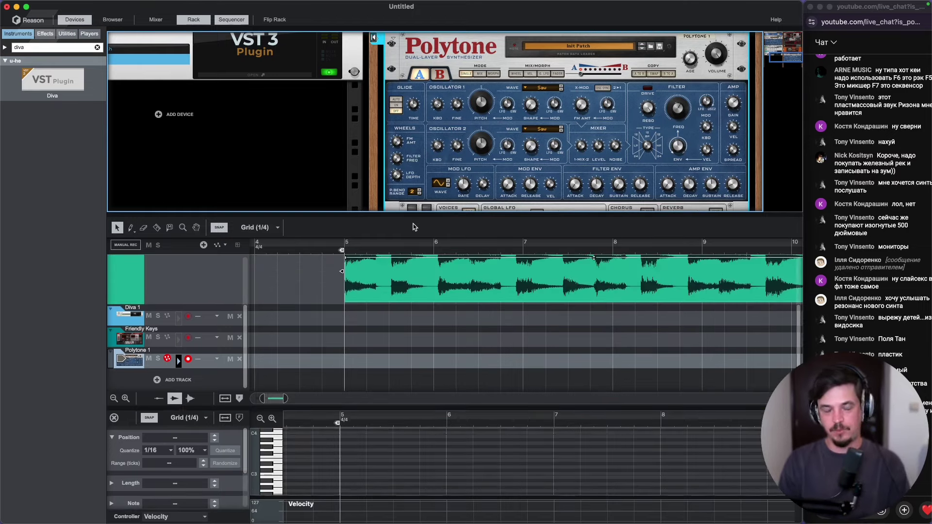
{"action": "left_click_drag", "start_coordinate": [414, 227], "coordinate": [413, 264]}
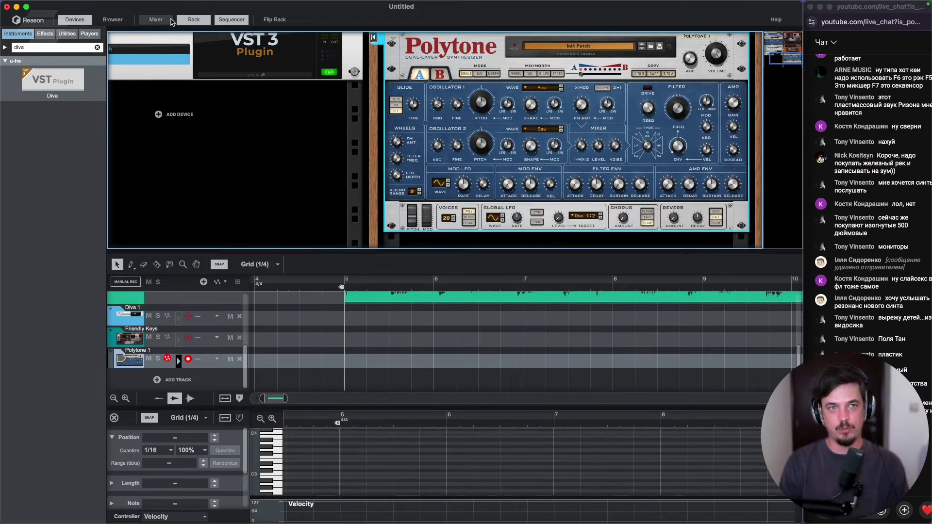
{"action": "left_click", "coordinate": [232, 19]}
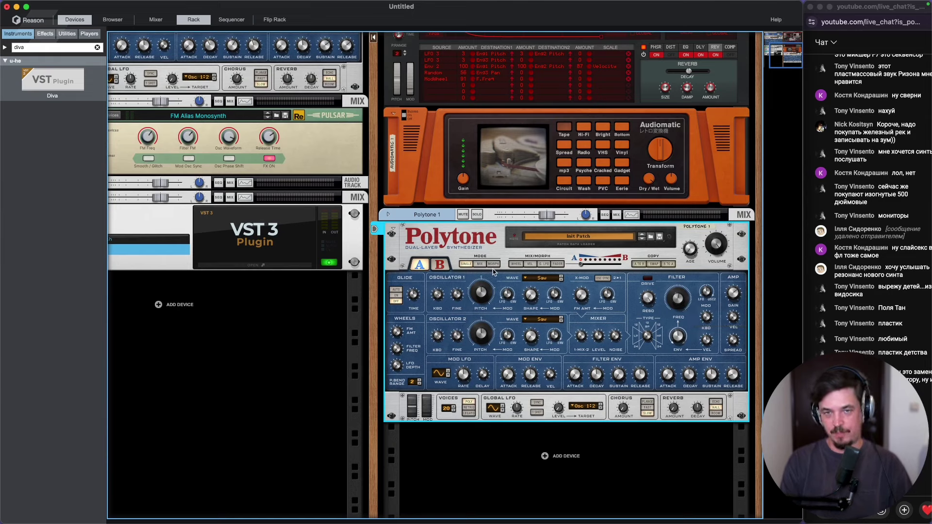
Step: Switch between the Polytone's layers B and A, ending on A, and set the layer balance to 29.1 %
{"action": "mouse_move", "coordinate": [584, 264]}
{"action": "left_mouse_down"}
{"action": "mouse_move", "coordinate": [623, 263]}
{"action": "mouse_move", "coordinate": [576, 268]}
{"action": "left_mouse_up"}
{"action": "left_click", "coordinate": [420, 268]}
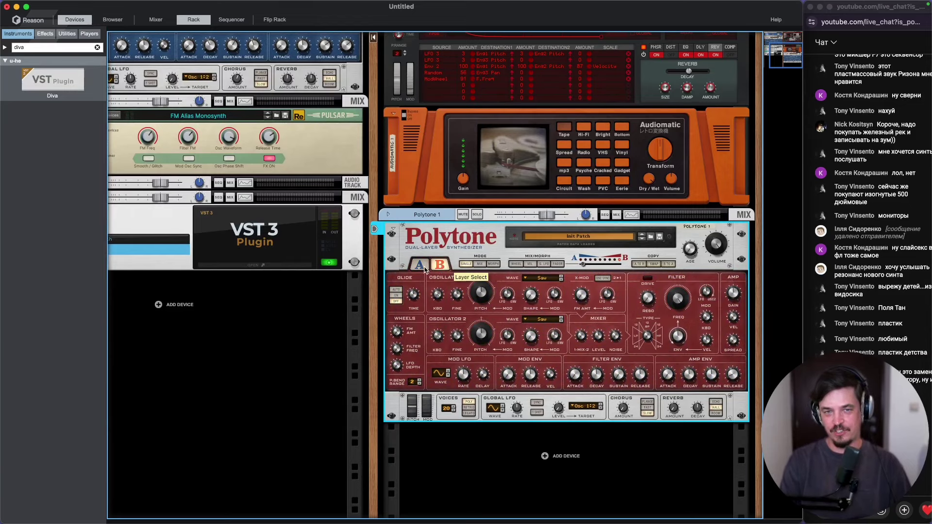
{"action": "left_click", "coordinate": [420, 268]}
{"action": "left_click", "coordinate": [421, 270]}
{"action": "left_click", "coordinate": [421, 269]}
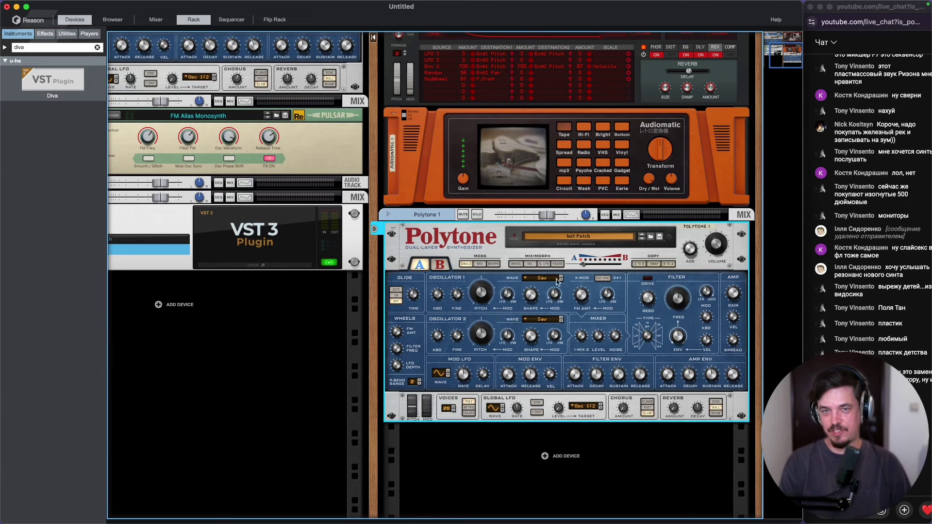
{"action": "mouse_move", "coordinate": [587, 265]}
{"action": "left_mouse_down"}
{"action": "mouse_move", "coordinate": [610, 267]}
{"action": "mouse_move", "coordinate": [601, 268]}
{"action": "left_mouse_up"}
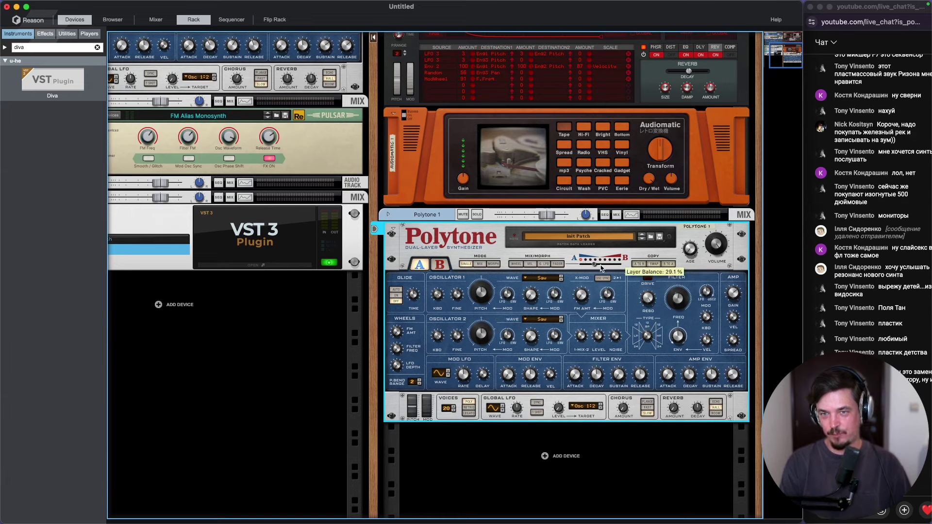
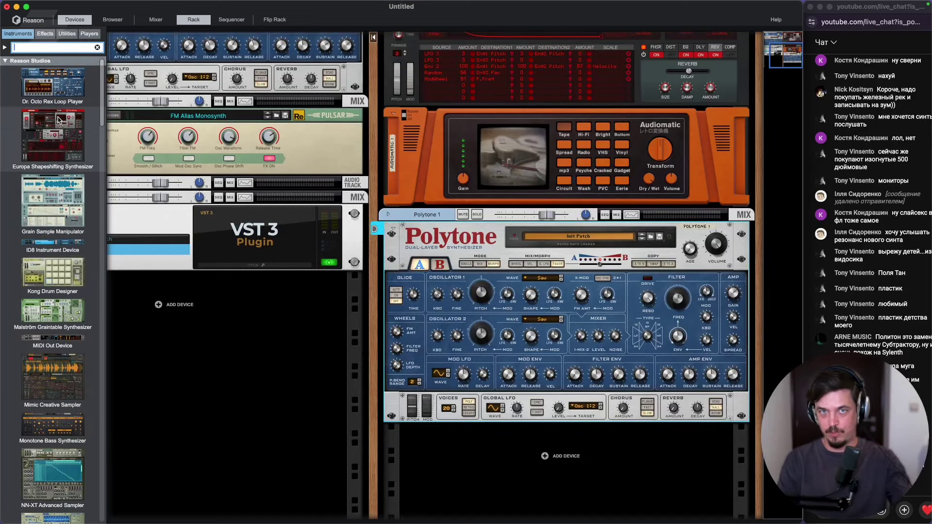
Step: Add a Monotone Bass Synthesizer to the rack directly below the Polytone
{"action": "scroll", "coordinate": [53, 194], "scroll_direction": "down", "scroll_amount": 4}
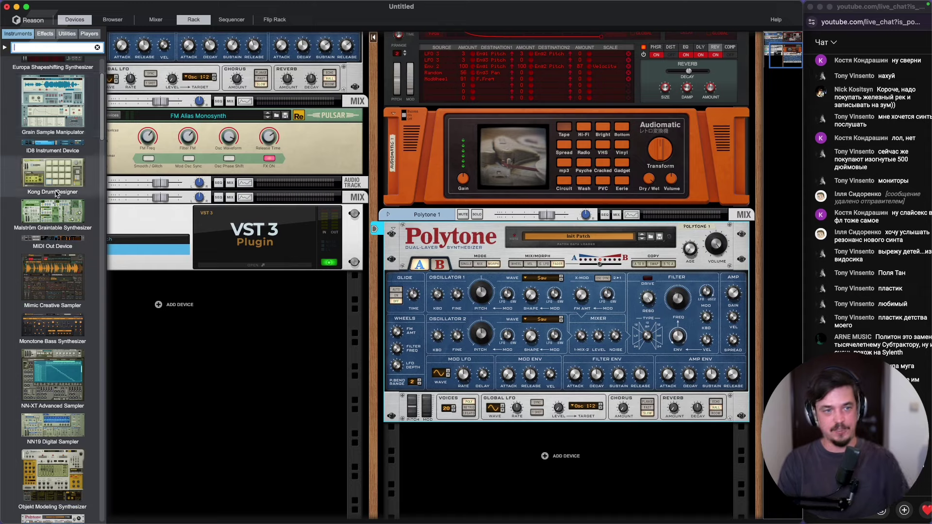
{"action": "mouse_move", "coordinate": [53, 325]}
{"action": "left_mouse_down"}
{"action": "mouse_move", "coordinate": [624, 461]}
{"action": "mouse_move", "coordinate": [611, 455]}
{"action": "left_mouse_up"}
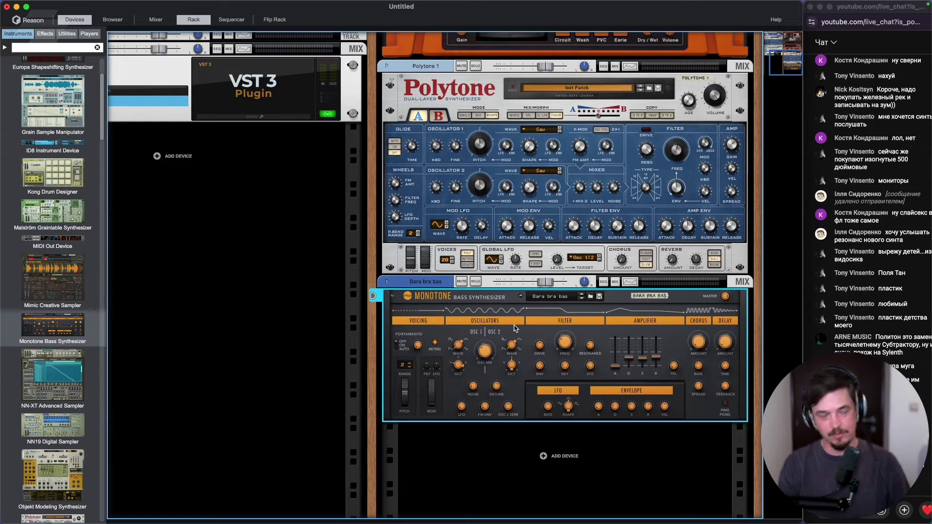
Step: Look through the available instruments in the device list, from Monotone down to Thor
{"action": "scroll", "coordinate": [53, 432], "scroll_direction": "down", "scroll_amount": 2}
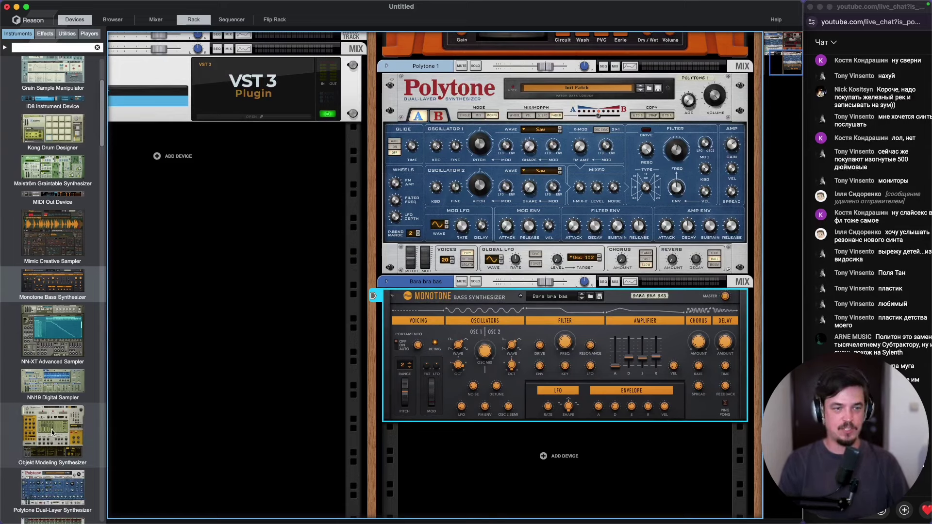
{"action": "scroll", "coordinate": [53, 430], "scroll_direction": "down", "scroll_amount": 2}
{"action": "scroll", "coordinate": [55, 422], "scroll_direction": "down", "scroll_amount": 1}
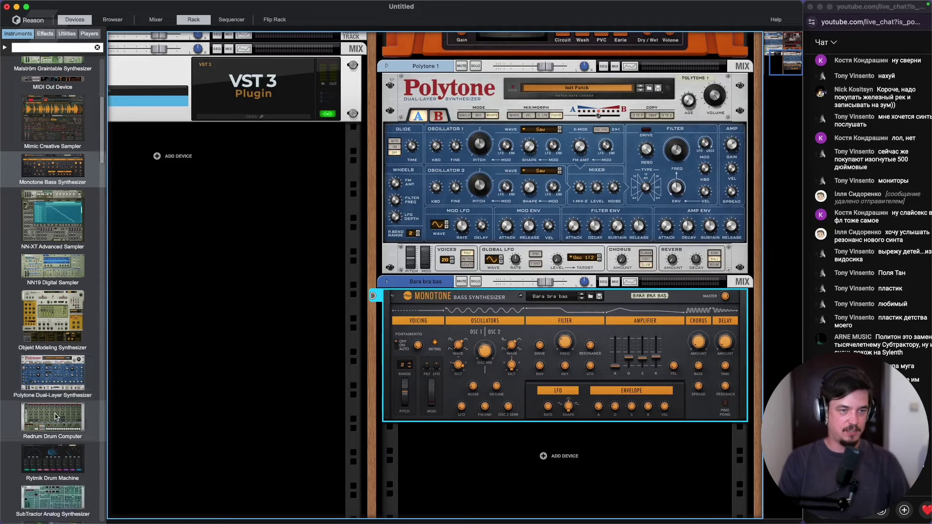
{"action": "scroll", "coordinate": [61, 444], "scroll_direction": "down", "scroll_amount": 3}
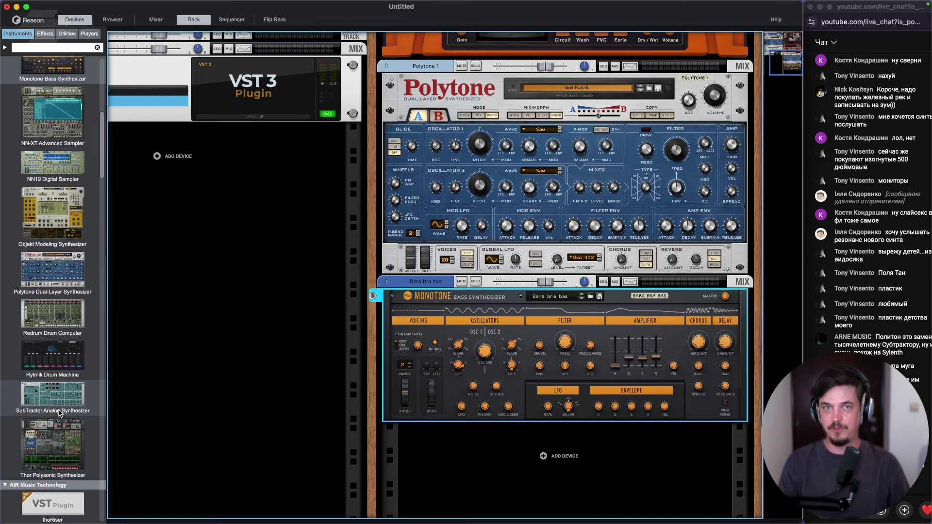
{"action": "scroll", "coordinate": [48, 386], "scroll_direction": "up", "scroll_amount": 1}
{"action": "scroll", "coordinate": [48, 378], "scroll_direction": "up", "scroll_amount": 1}
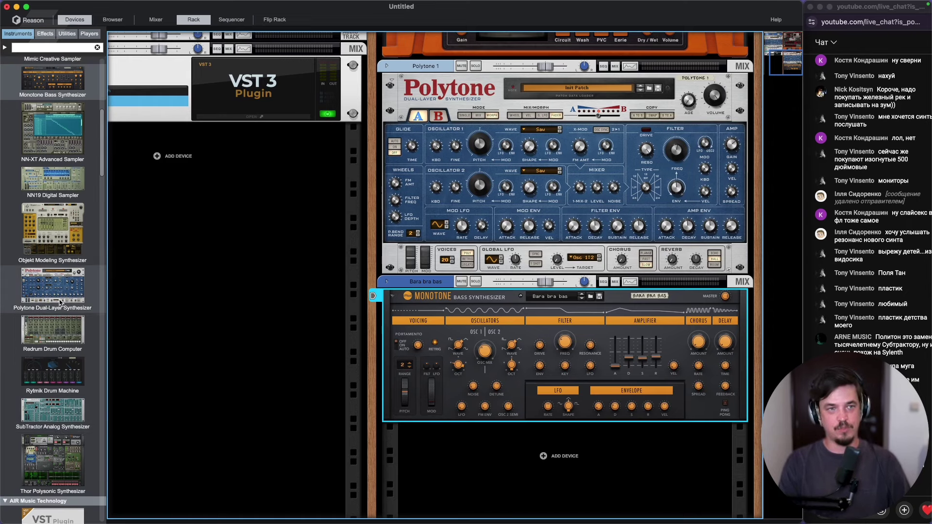
{"action": "scroll", "coordinate": [65, 298], "scroll_direction": "up", "scroll_amount": 4}
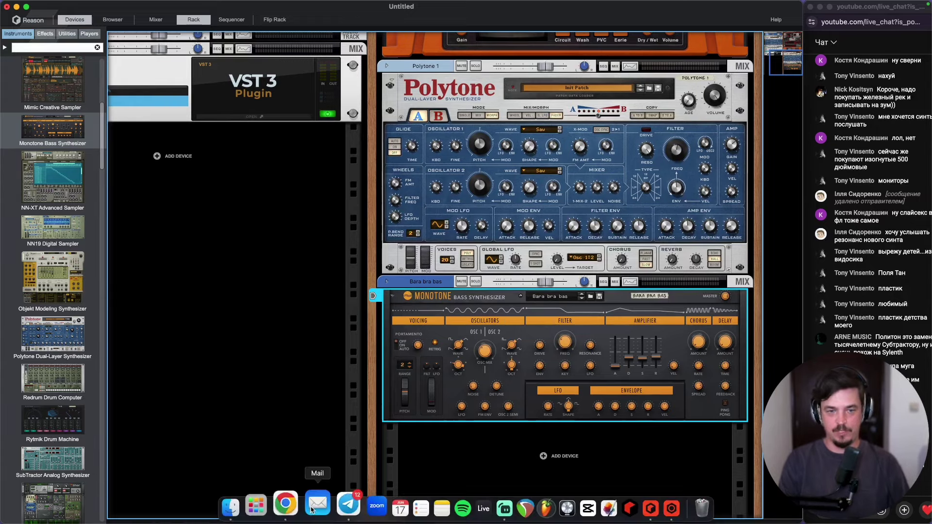
Step: Switch to the web browser and read through the New in 13 page from the Polytone section to Ripley Space Delay
{"action": "left_click", "coordinate": [301, 509]}
{"action": "scroll", "coordinate": [405, 155], "scroll_direction": "up", "scroll_amount": 1}
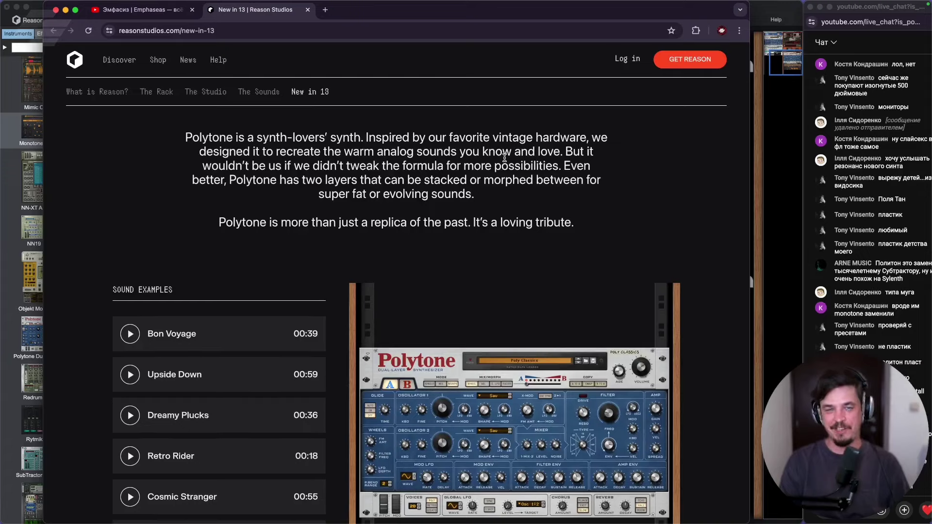
{"action": "scroll", "coordinate": [505, 158], "scroll_direction": "down", "scroll_amount": 2}
{"action": "scroll", "coordinate": [505, 159], "scroll_direction": "down", "scroll_amount": 3}
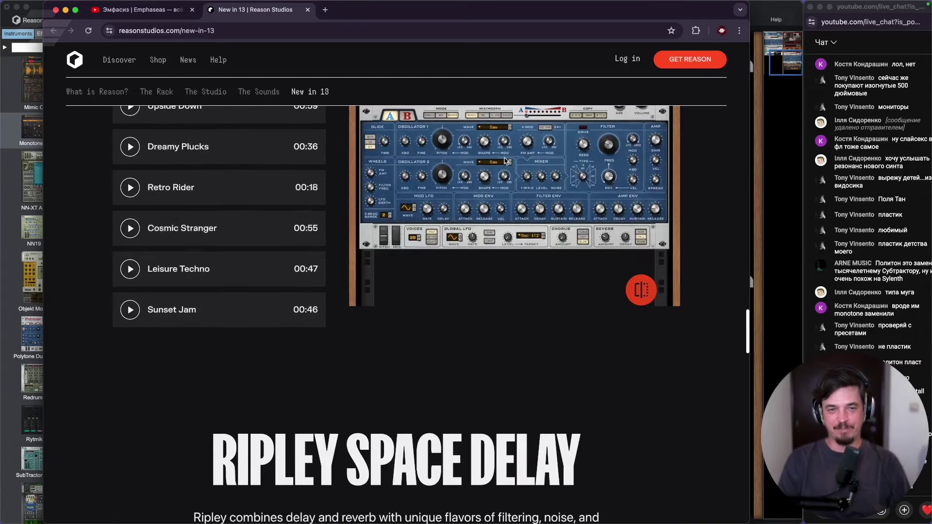
{"action": "scroll", "coordinate": [506, 160], "scroll_direction": "down", "scroll_amount": 5}
{"action": "mouse_move", "coordinate": [482, 514]}
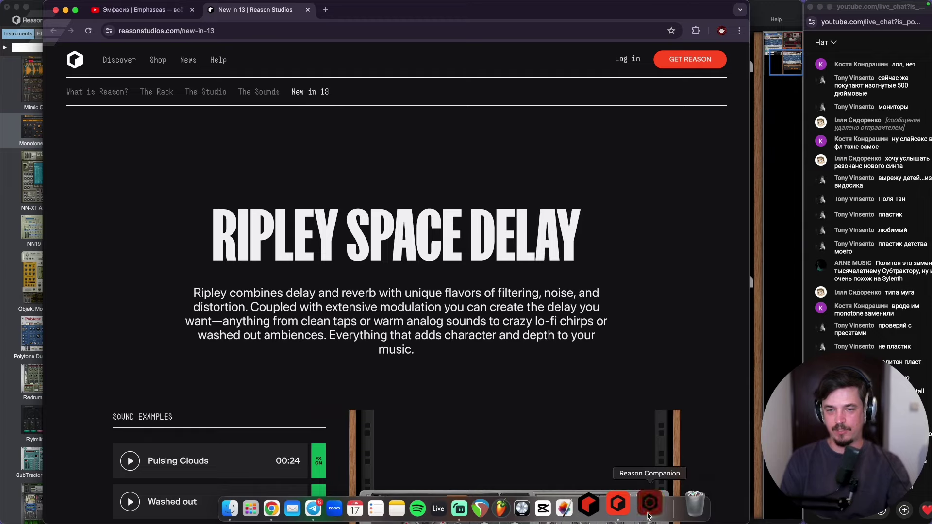
Step: Switch back to Reason and delete the Monotone Bass Synthesizer together with its whole device group
{"action": "left_click", "coordinate": [649, 507]}
{"action": "left_click", "coordinate": [618, 505]}
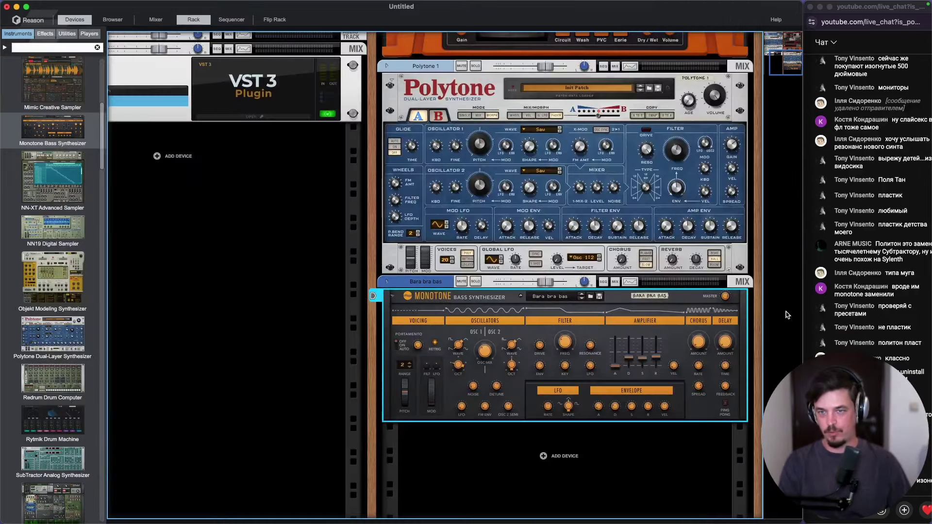
{"action": "key", "text": "BackSpace"}
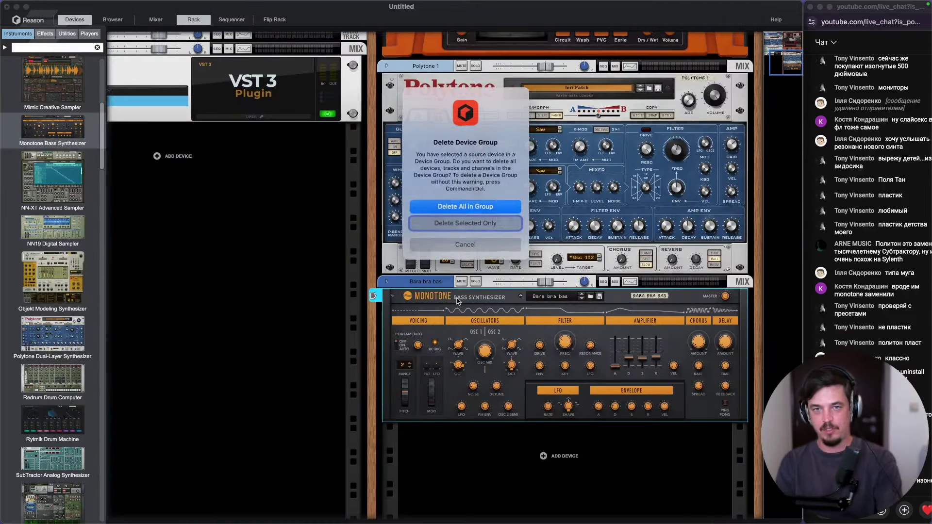
{"action": "key", "text": "Return"}
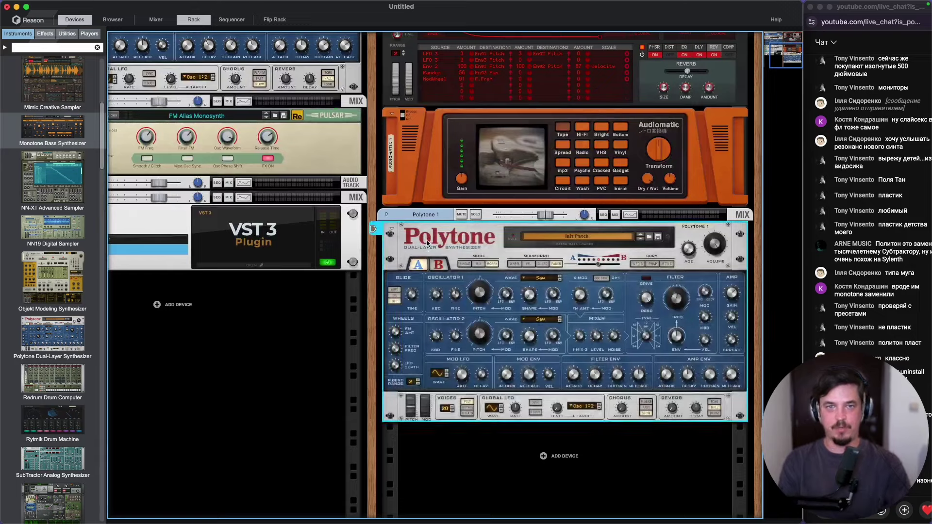
Step: Browse the Polytone's staff-picked patches and audition Analog and Wonky, Analog Flute -RC and AnalogFourths -GR, adjusting the synth's volume
{"action": "left_click", "coordinate": [649, 237]}
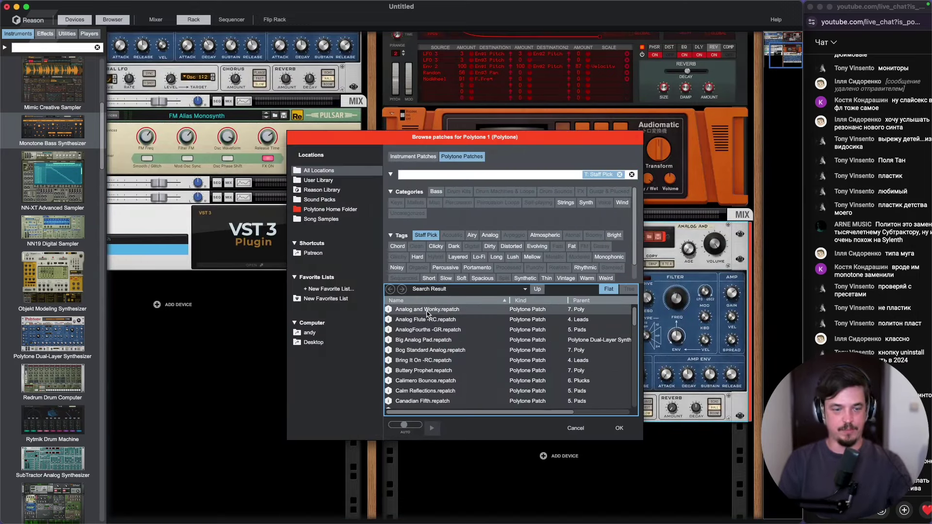
{"action": "left_click", "coordinate": [427, 310]}
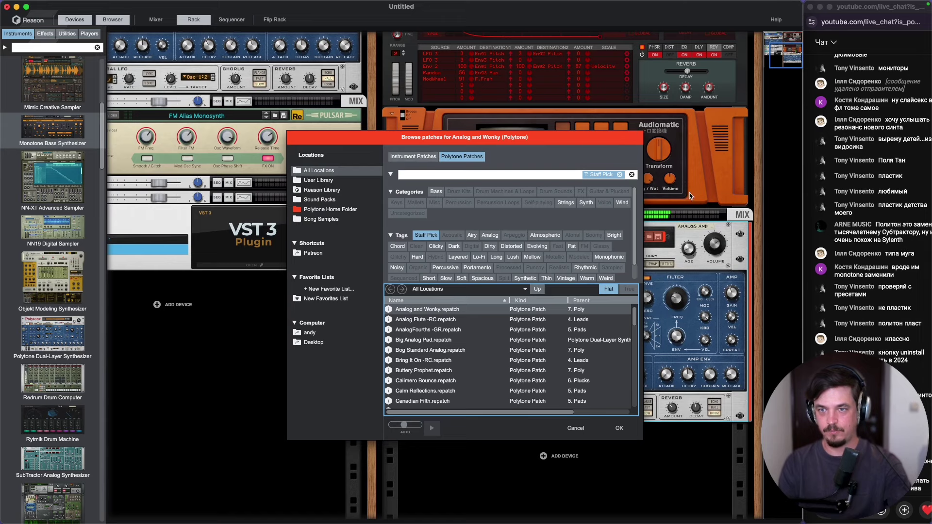
{"action": "left_click_drag", "start_coordinate": [716, 248], "coordinate": [716, 234]}
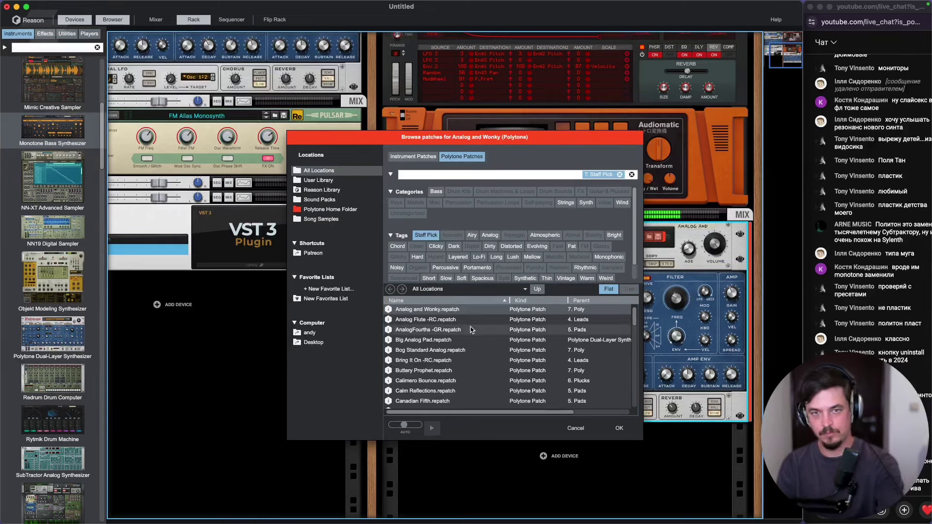
{"action": "left_click", "coordinate": [455, 320]}
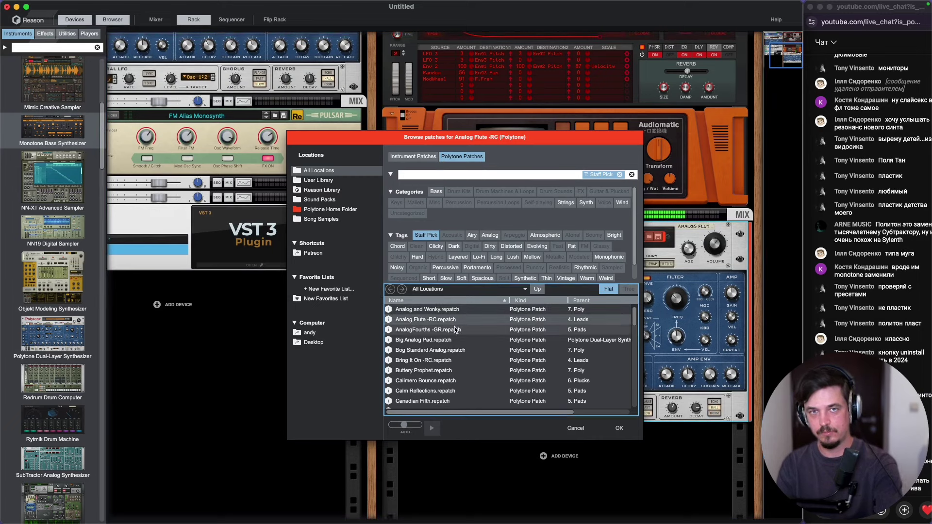
{"action": "left_click", "coordinate": [454, 331]}
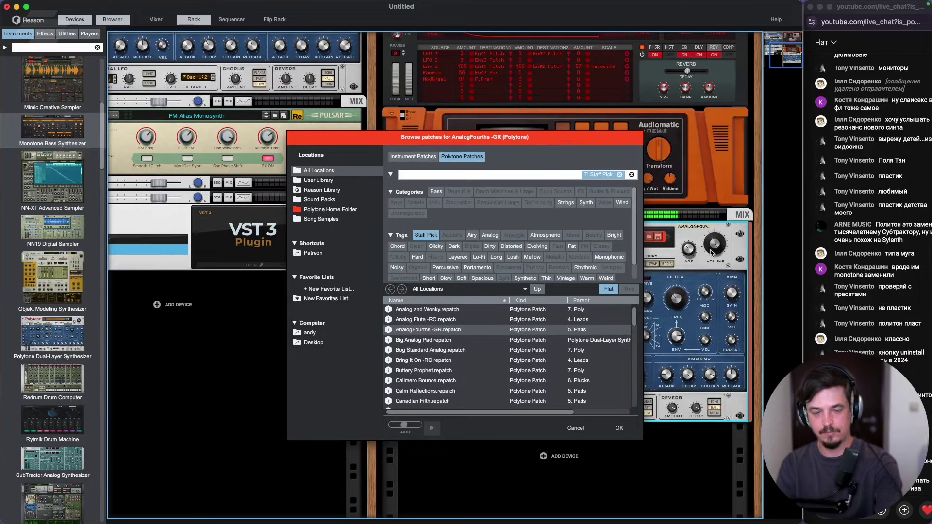
Step: Audition the Polytone patches Bring It On -RC, Calimero Bounce, Voyager Pad and QuadraSaw
{"action": "left_click", "coordinate": [548, 360]}
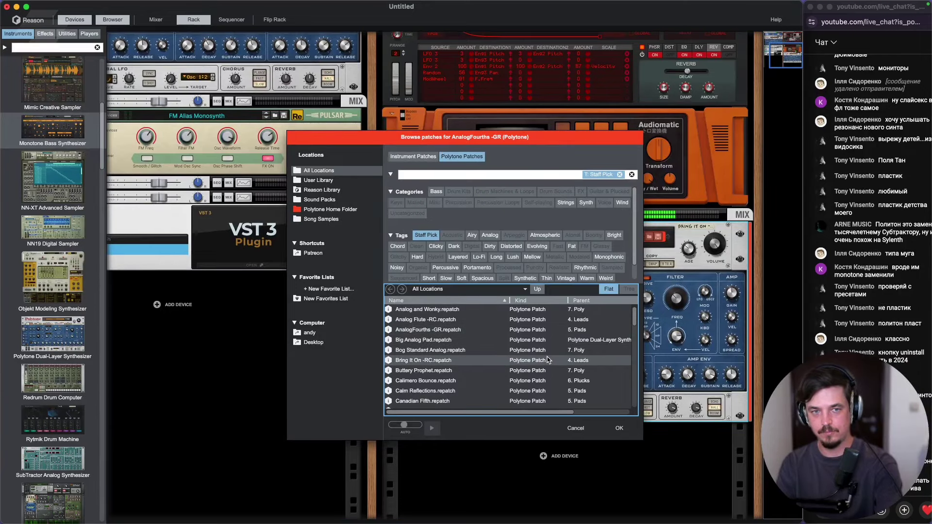
{"action": "left_click", "coordinate": [478, 380]}
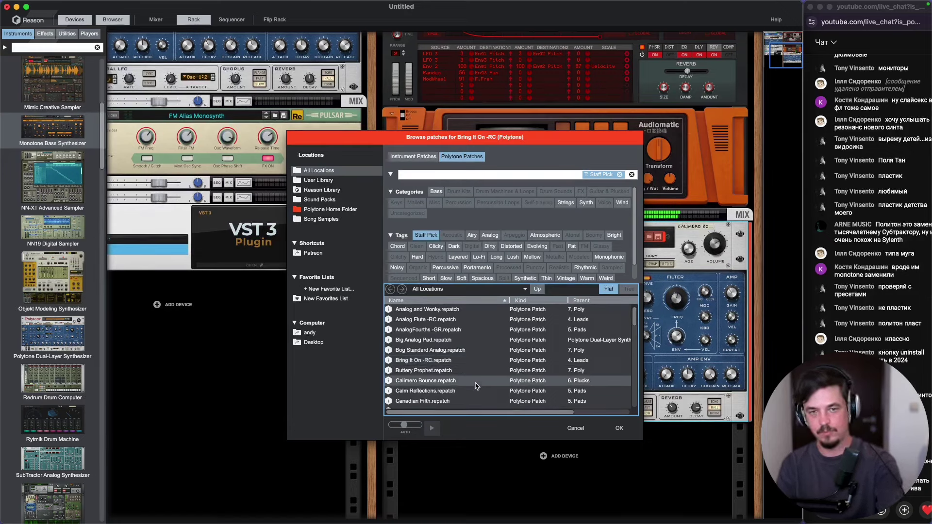
{"action": "scroll", "coordinate": [478, 379], "scroll_direction": "down", "scroll_amount": 15}
{"action": "left_click", "coordinate": [474, 372]}
{"action": "scroll", "coordinate": [474, 373], "scroll_direction": "up", "scroll_amount": 3}
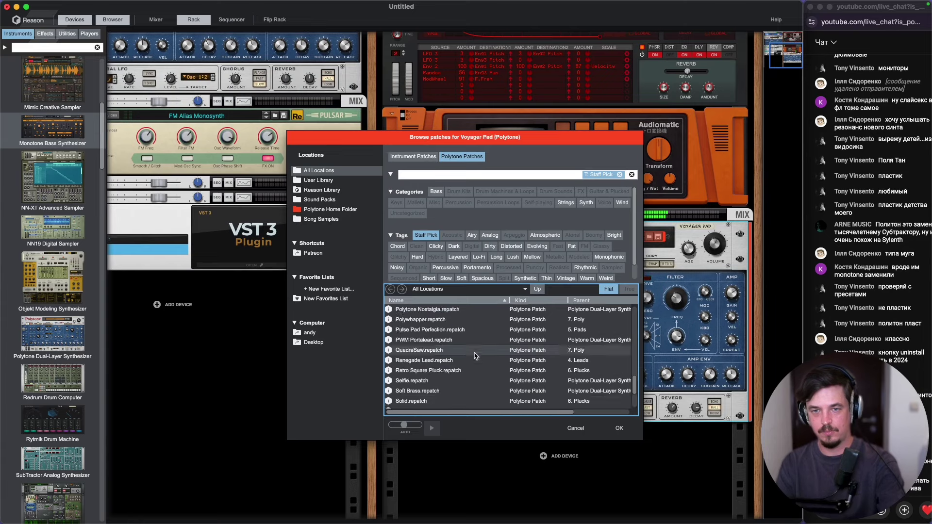
{"action": "left_click", "coordinate": [465, 351]}
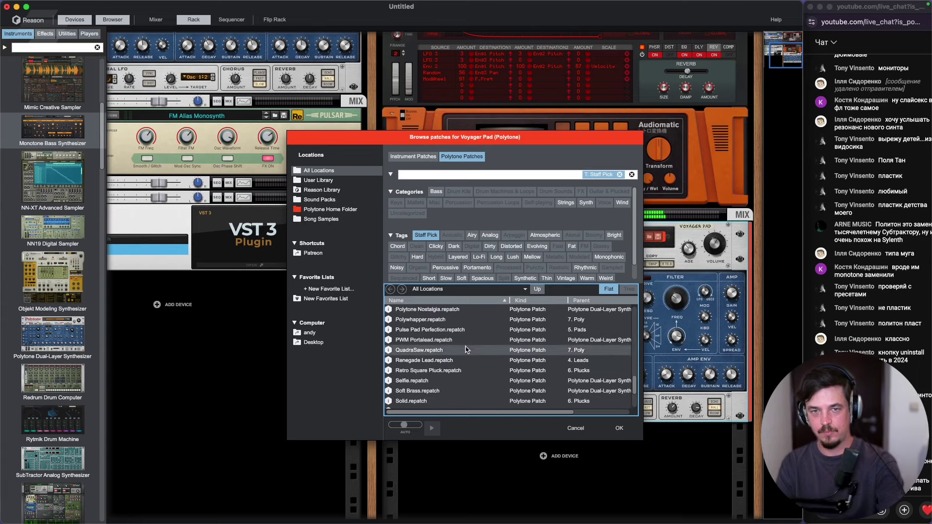
Step: View the Polytone patches without the Staff Pick filter and by the Lo-Fi tag, and leave the patch browser without keeping a patch
{"action": "left_click", "coordinate": [429, 237]}
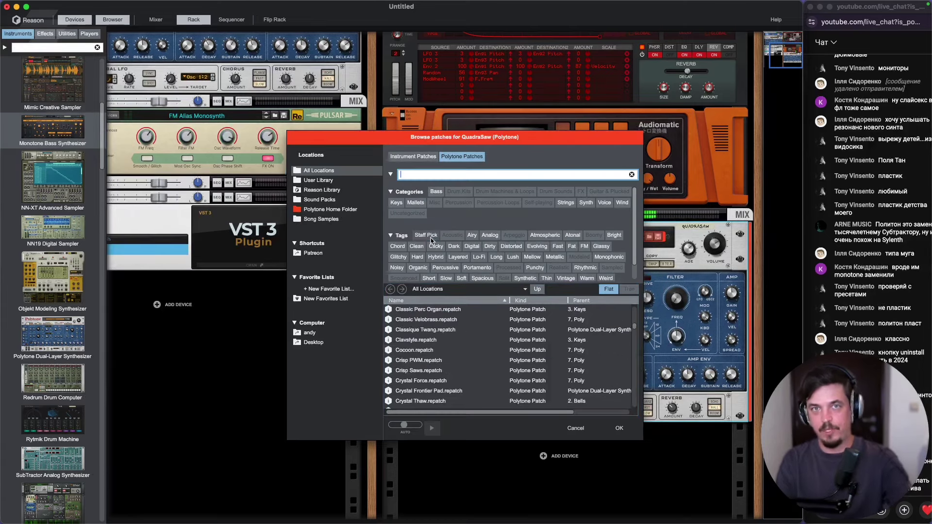
{"action": "left_click", "coordinate": [479, 257]}
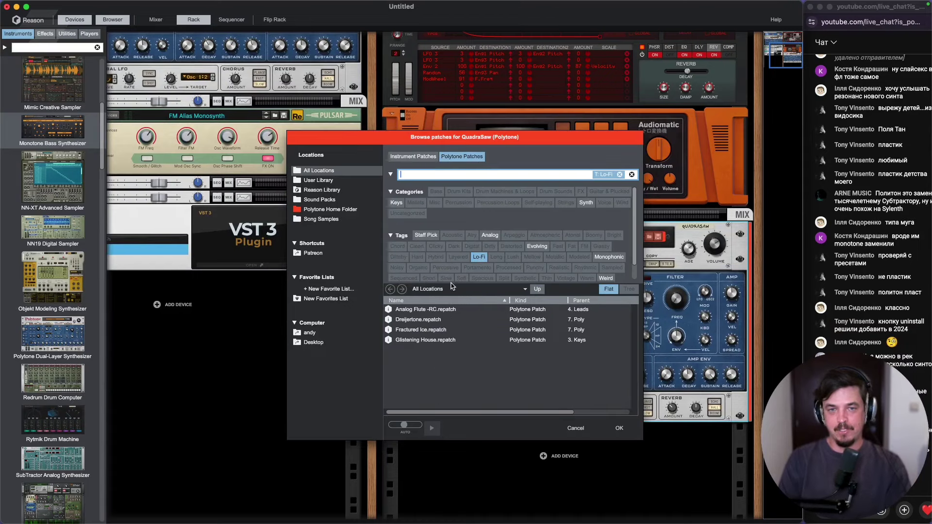
{"action": "left_click", "coordinate": [479, 259]}
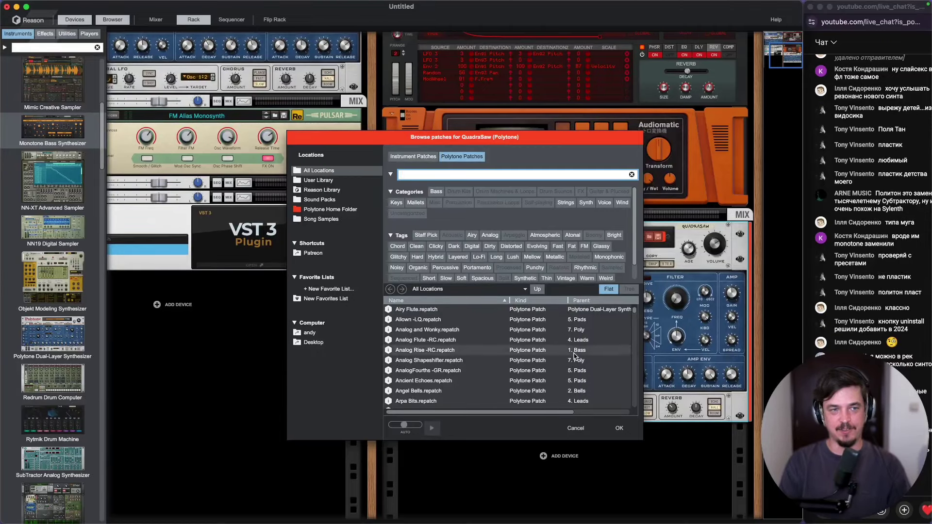
{"action": "left_click", "coordinate": [575, 429]}
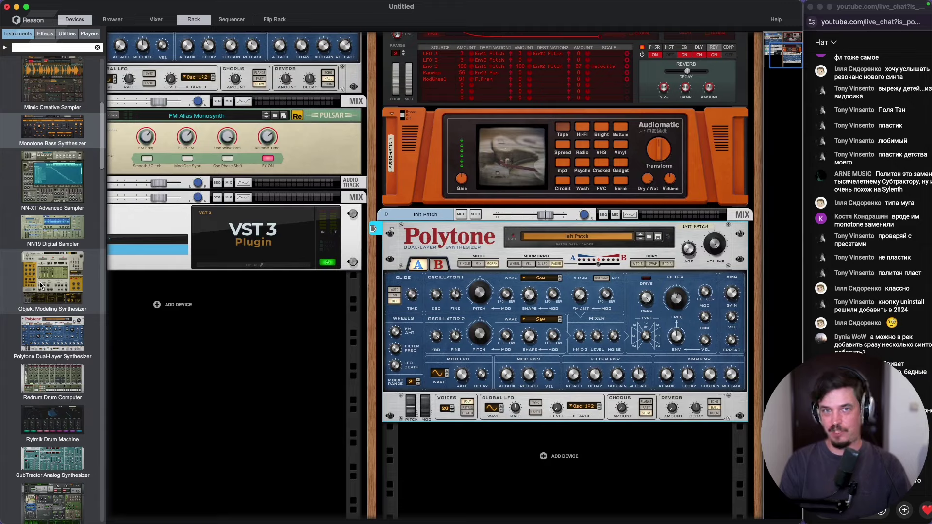
Step: Add an Objekt Modeling Synthesizer below the Polytone and step through its patches to Mellow Yellow and Melodica (Mod Wheel)
{"action": "mouse_move", "coordinate": [40, 286]}
{"action": "left_mouse_down"}
{"action": "mouse_move", "coordinate": [477, 398]}
{"action": "mouse_move", "coordinate": [496, 470]}
{"action": "left_mouse_up"}
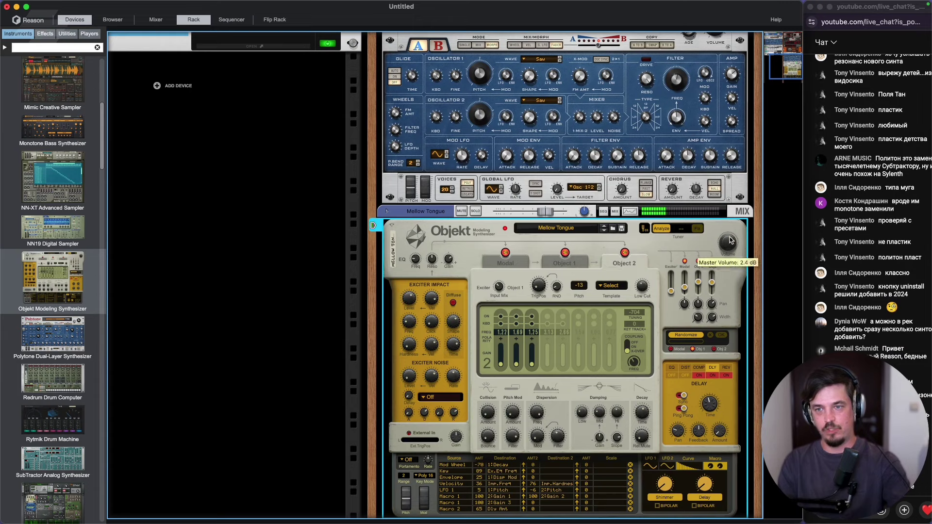
{"action": "left_click", "coordinate": [603, 232]}
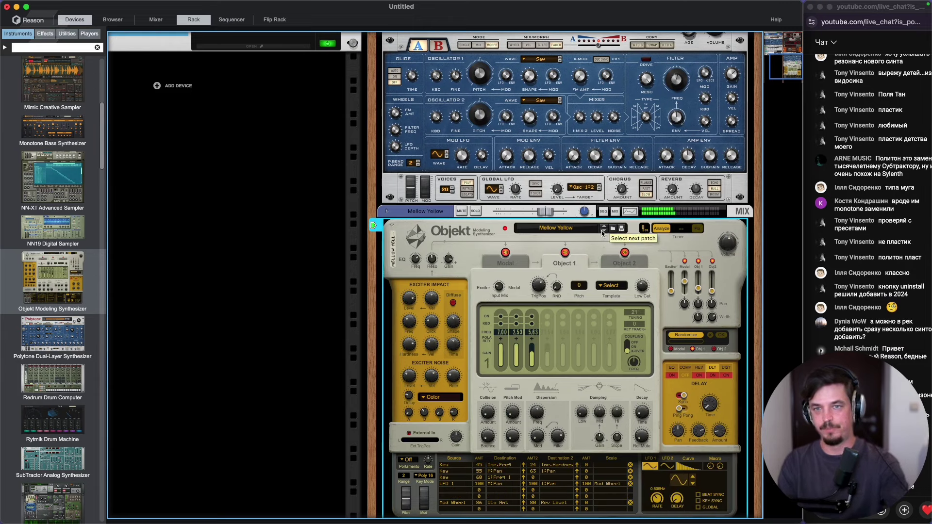
{"action": "left_click", "coordinate": [602, 232]}
Step: Delete the Objekt Modeling Synthesizer together with its whole device group
{"action": "mouse_move", "coordinate": [614, 522]}
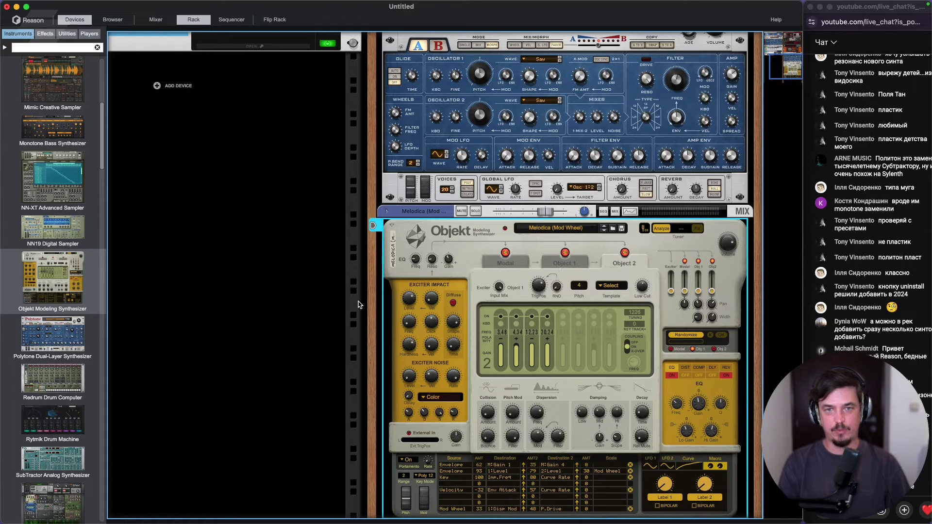
{"action": "key", "text": "BackSpace"}
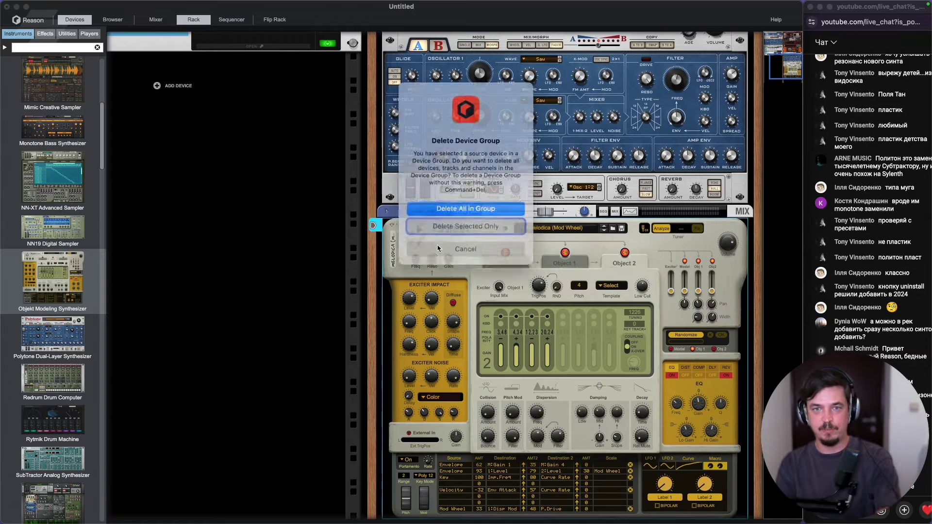
{"action": "key", "text": "Return"}
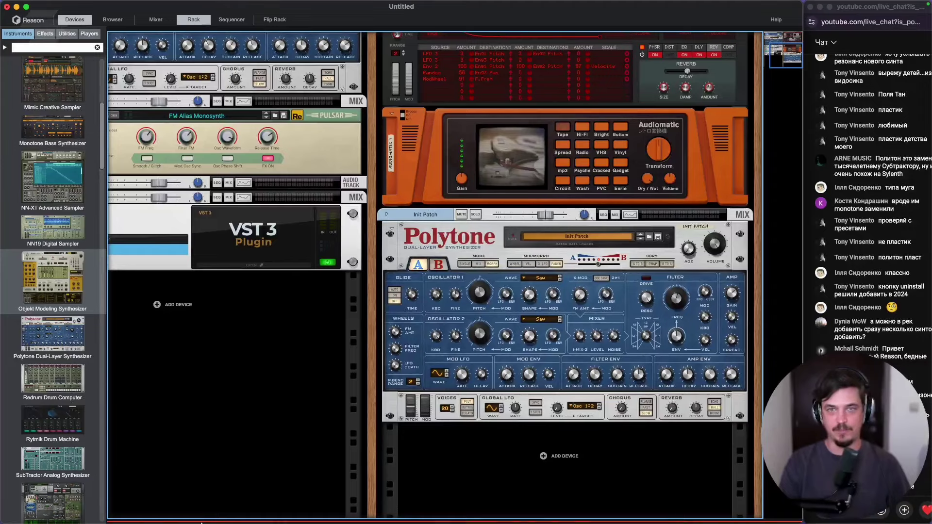
Step: Switch to the web browser and read the Ripley Space Delay description on the New in 13 page
{"action": "mouse_move", "coordinate": [231, 522]}
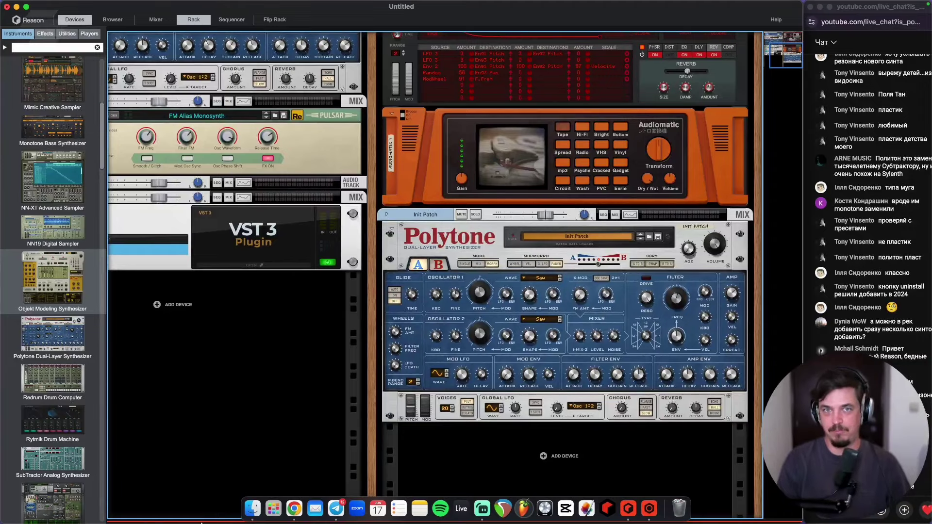
{"action": "left_click", "coordinate": [294, 508]}
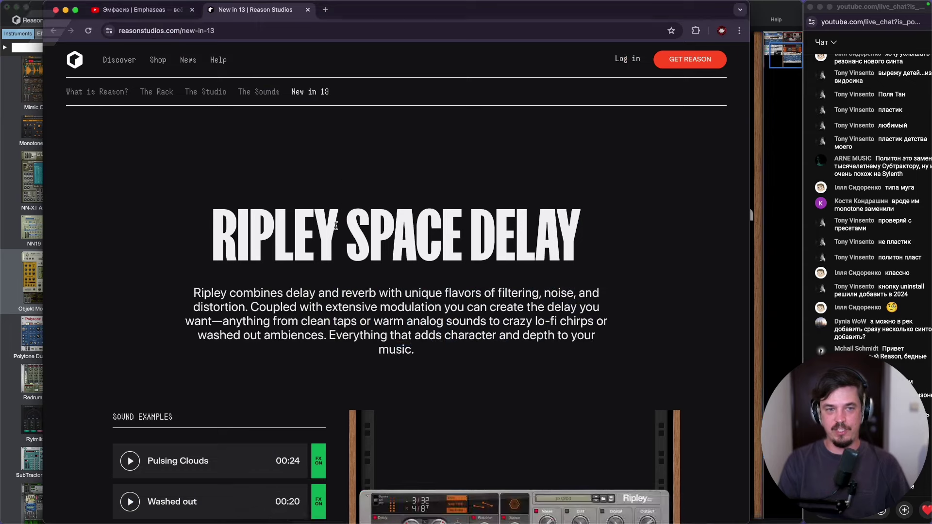
{"action": "scroll", "coordinate": [362, 232], "scroll_direction": "down", "scroll_amount": 1}
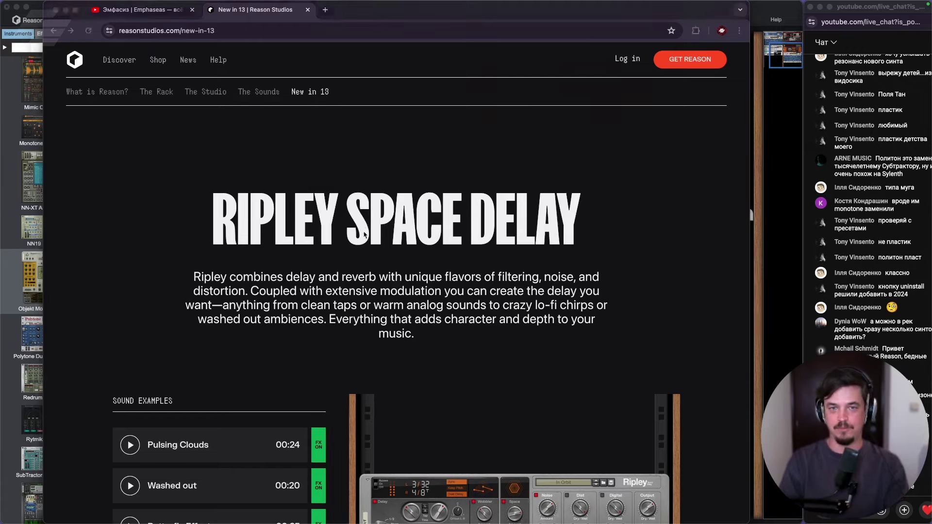
{"action": "key", "text": "super+Tab"}
{"action": "left_click", "coordinate": [436, 251]}
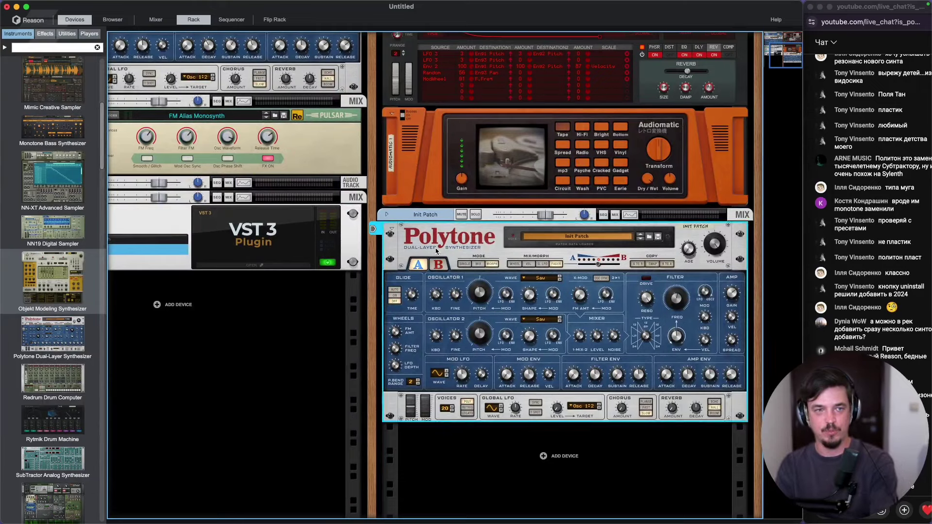
{"action": "key", "text": "BackSpace"}
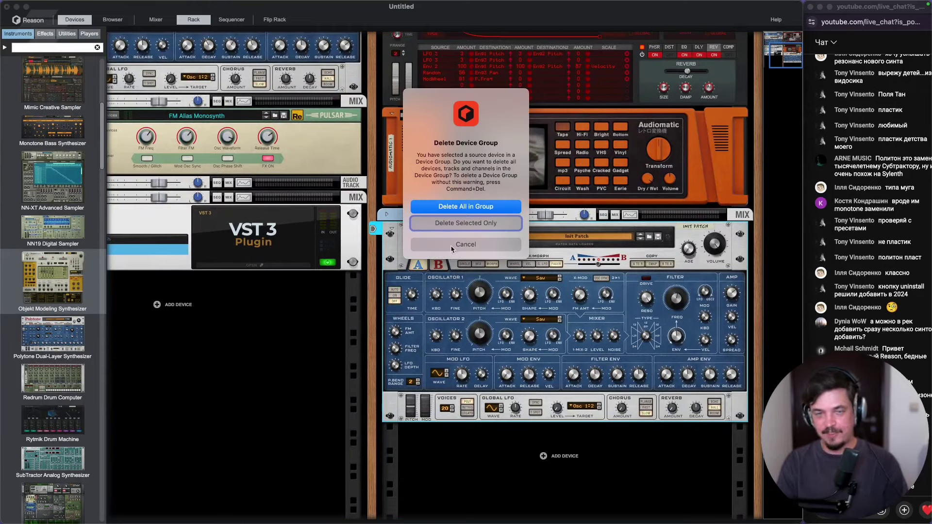
{"action": "left_click", "coordinate": [451, 249]}
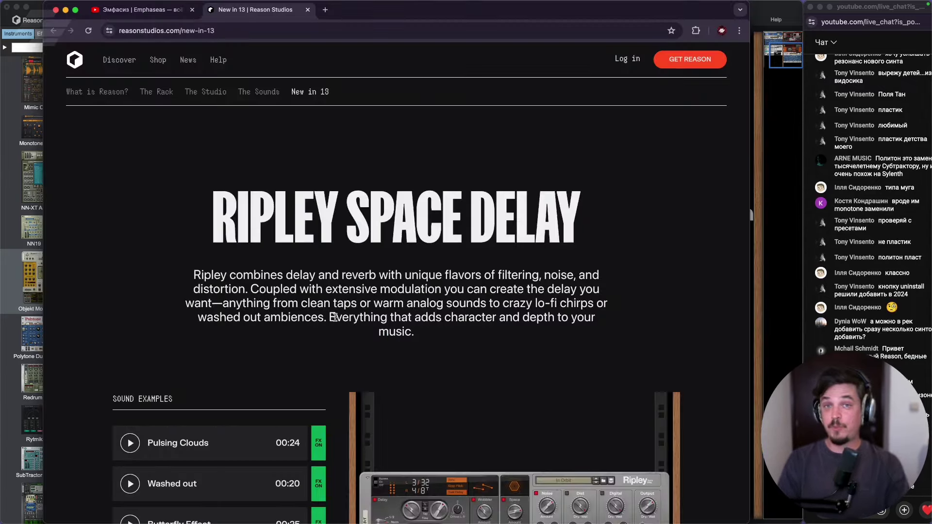
Step: Return to Reason, search the effects for "riple" and add the Ripley Space Delay directly below the Polytone
{"action": "key", "text": "super+Tab"}
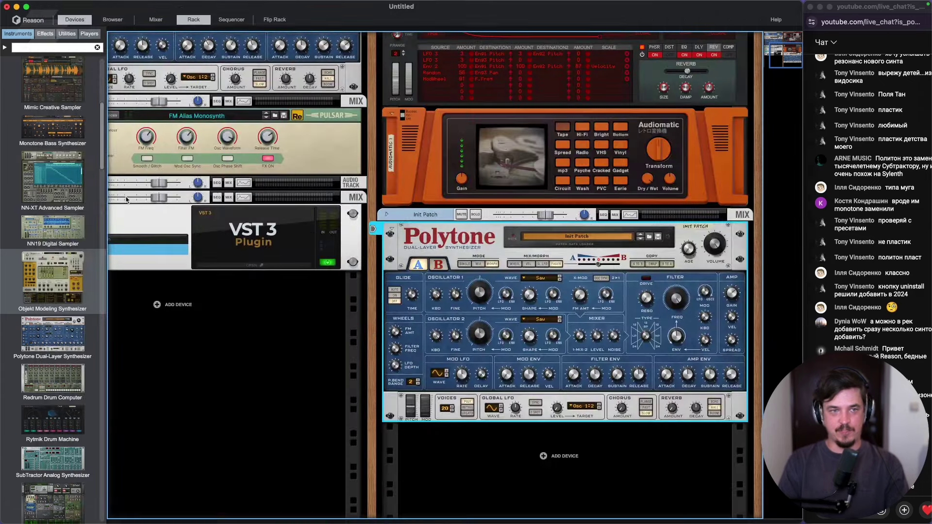
{"action": "left_click", "coordinate": [45, 34]}
{"action": "left_click", "coordinate": [49, 46]}
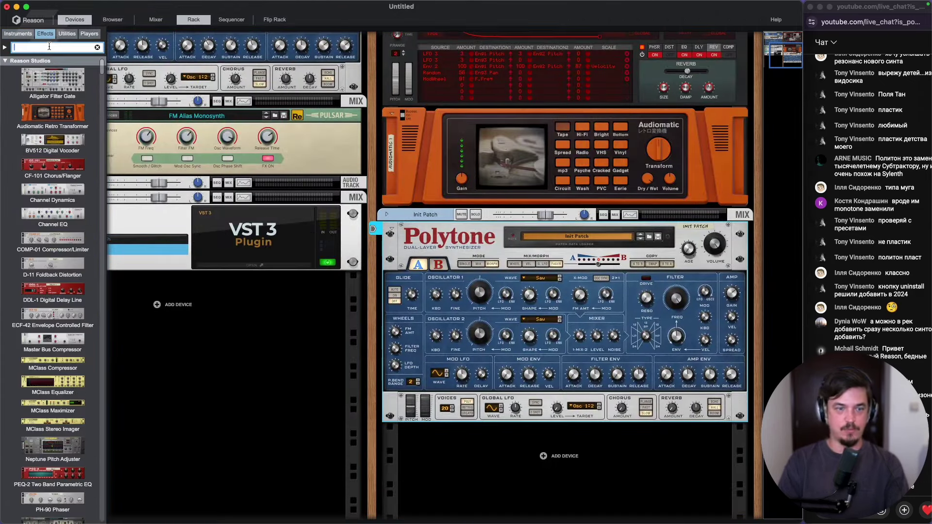
{"action": "type", "text": "riple"}
{"action": "left_click_drag", "start_coordinate": [48, 68], "coordinate": [605, 414]}
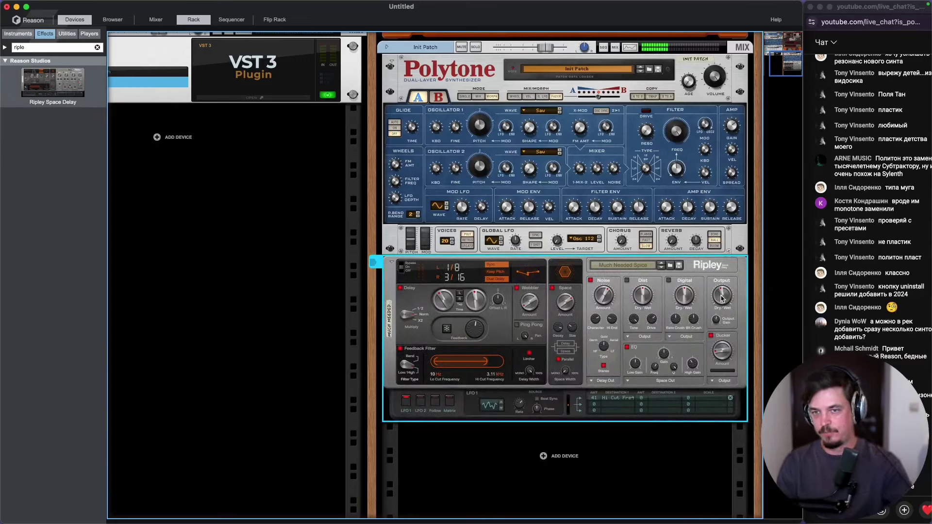
Step: Adjust Ripley's Output Dry-Wet amount and advance its patches through Old Slapback to Onboard the Nostromo -RC
{"action": "left_click_drag", "start_coordinate": [721, 295], "coordinate": [719, 319]}
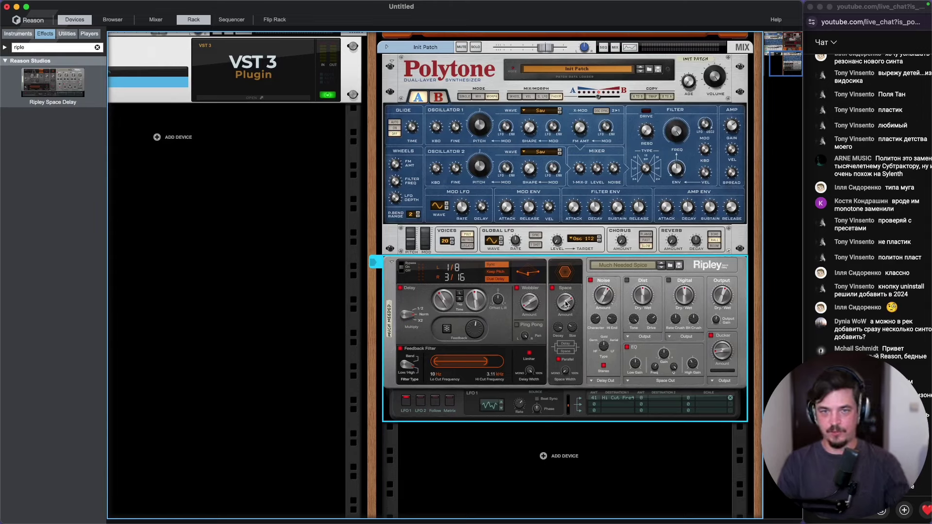
{"action": "left_click", "coordinate": [663, 268]}
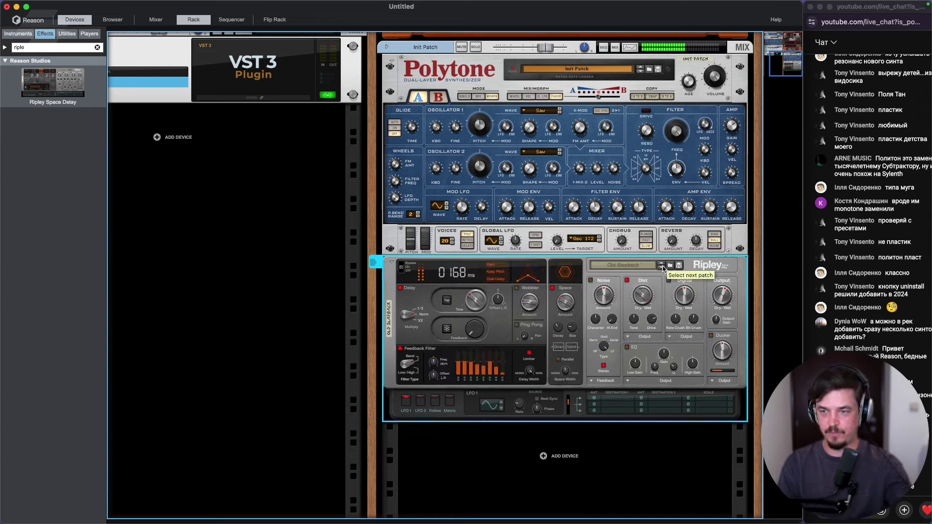
{"action": "left_click", "coordinate": [663, 267]}
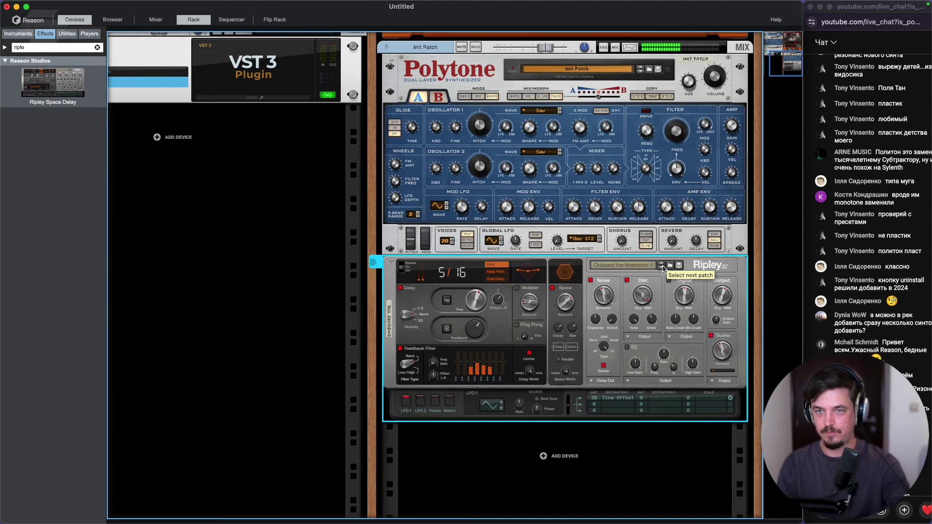
Step: Audition Ripley's Staff Pick patches Ambient Multiplication, Ambient Stereo Delay, Bath Room and Big Lo-Fi Ambient
{"action": "left_click", "coordinate": [670, 265]}
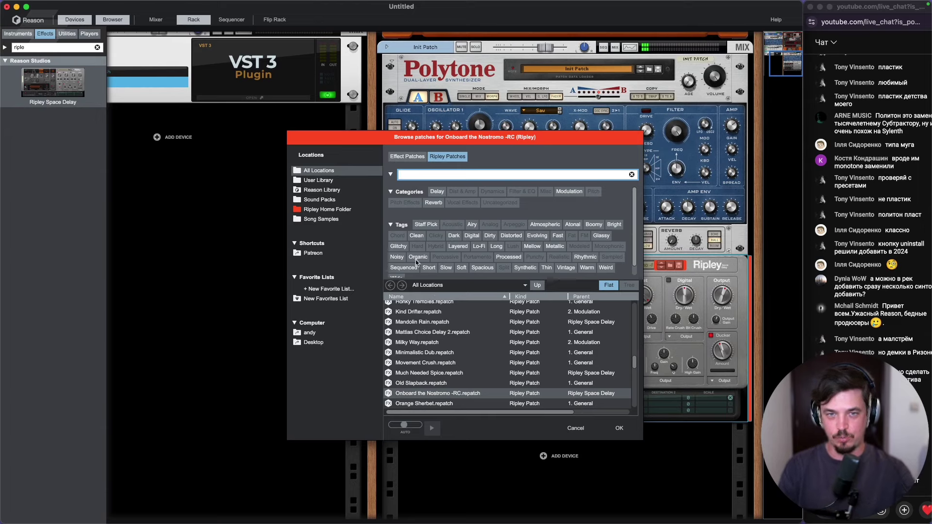
{"action": "left_click", "coordinate": [426, 225]}
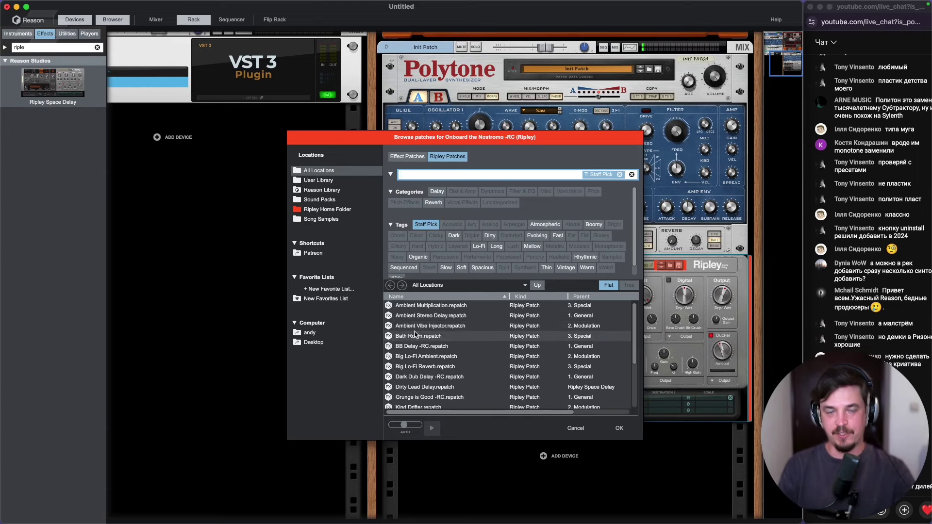
{"action": "left_click", "coordinate": [419, 306]}
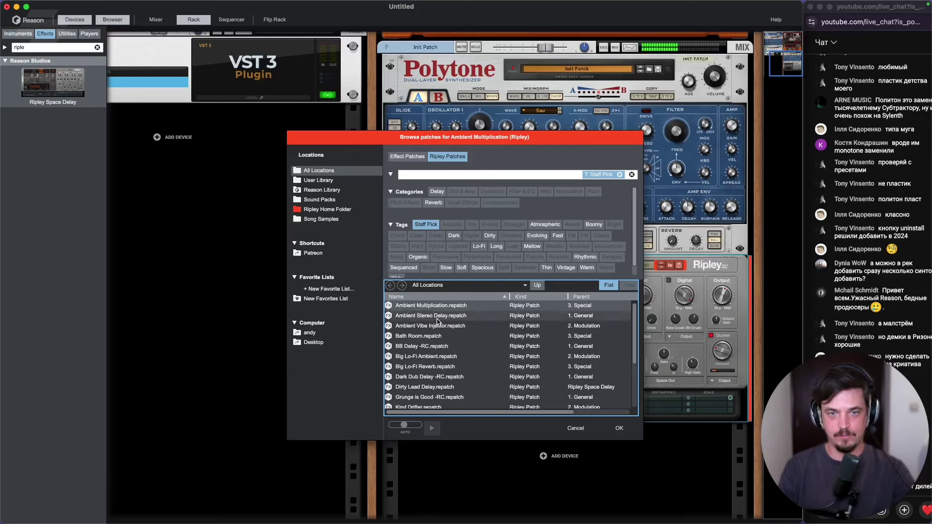
{"action": "key", "text": "Down"}
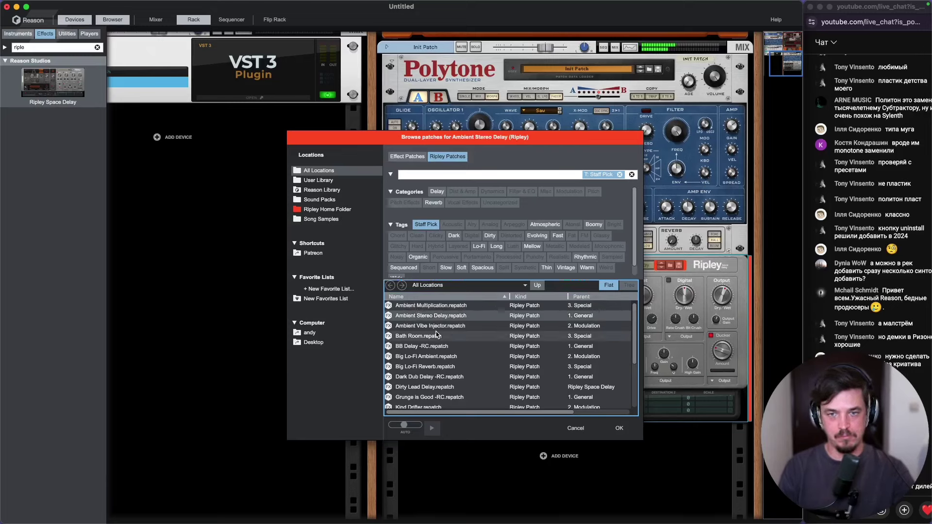
{"action": "left_click", "coordinate": [437, 335]}
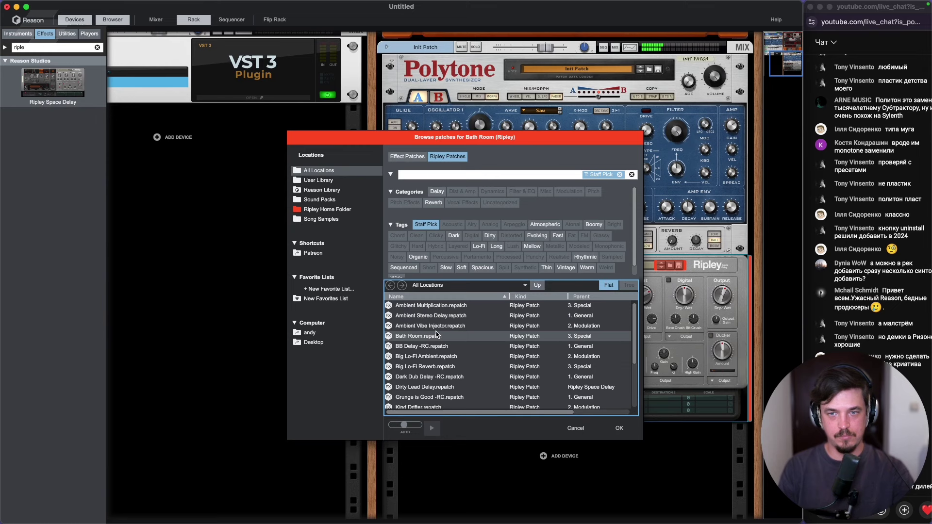
{"action": "left_click", "coordinate": [426, 356]}
Step: Audition Pitch Stepper and Stereo Step Delay under the Sequenced tag instead of Staff Pick, and leave the patch browser without keeping a patch
{"action": "left_click", "coordinate": [426, 224]}
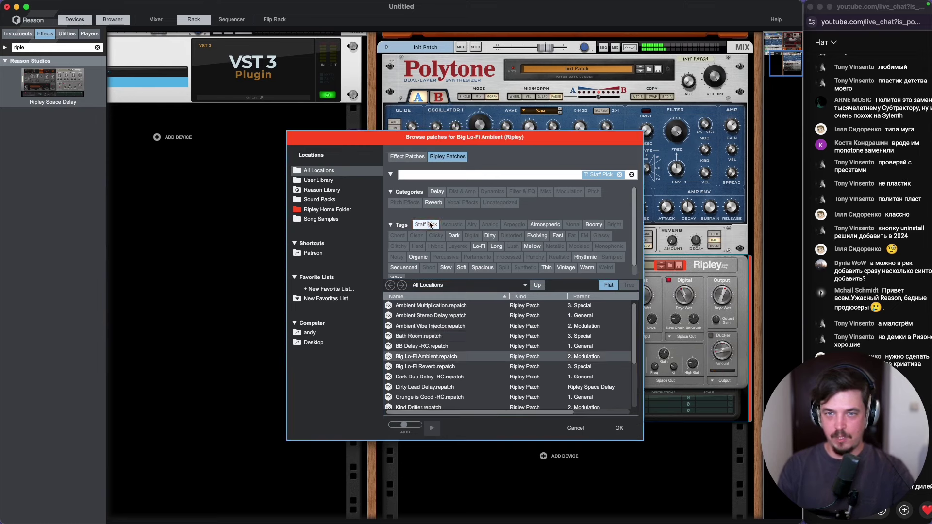
{"action": "scroll", "coordinate": [452, 252], "scroll_direction": "down", "scroll_amount": 2}
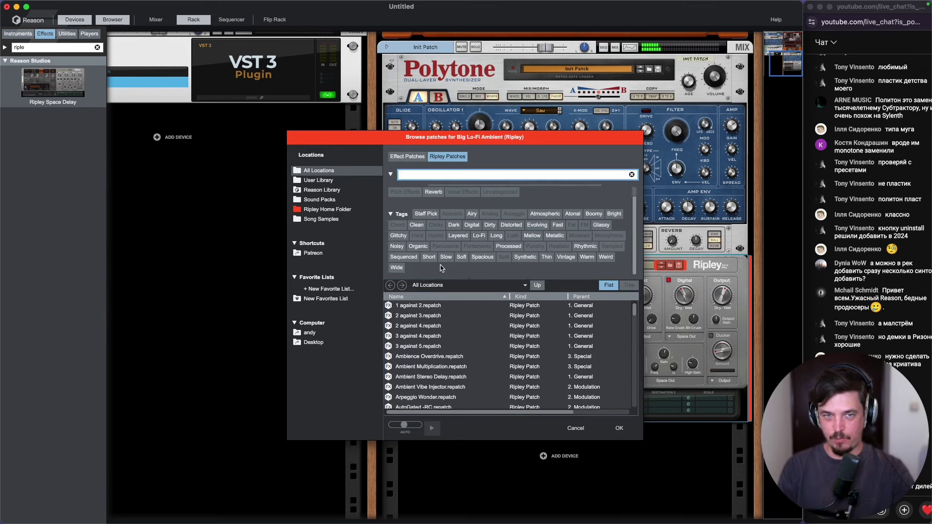
{"action": "left_click", "coordinate": [394, 257]}
{"action": "left_click", "coordinate": [410, 307]}
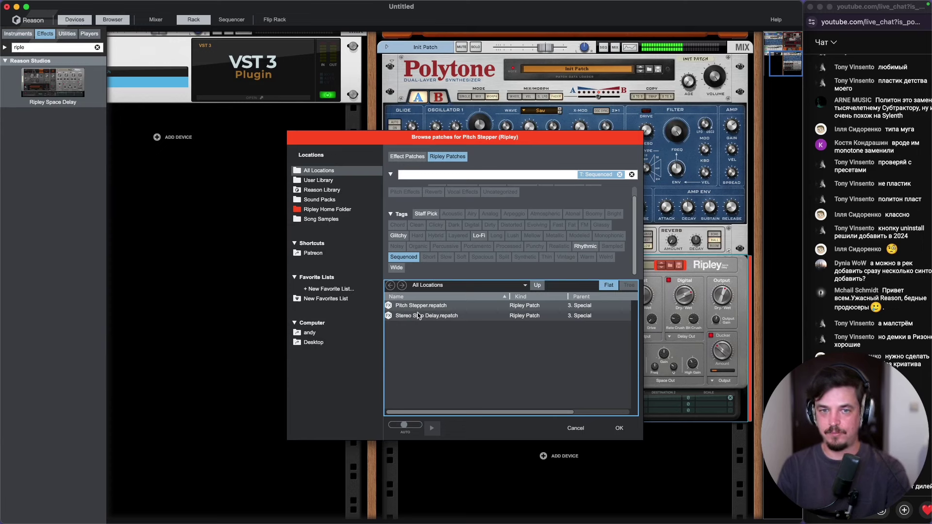
{"action": "left_click", "coordinate": [417, 317]}
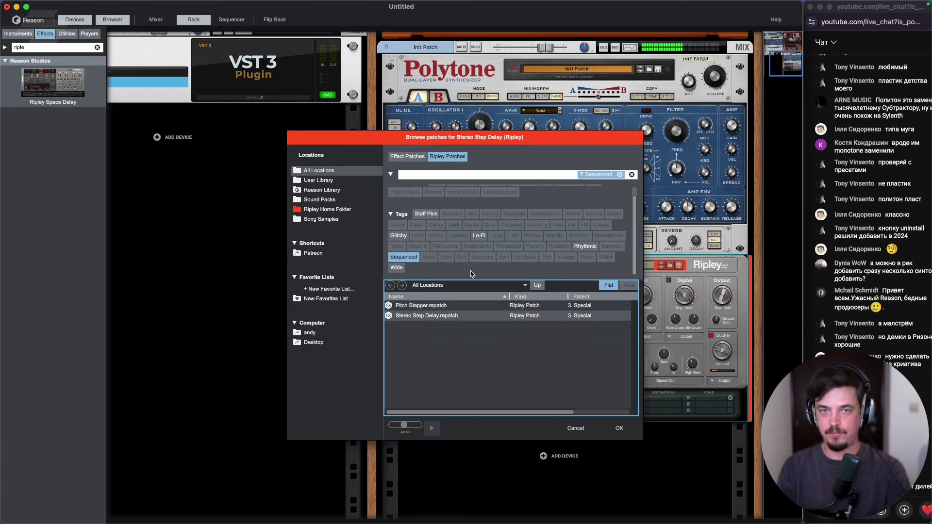
{"action": "left_click", "coordinate": [632, 175]}
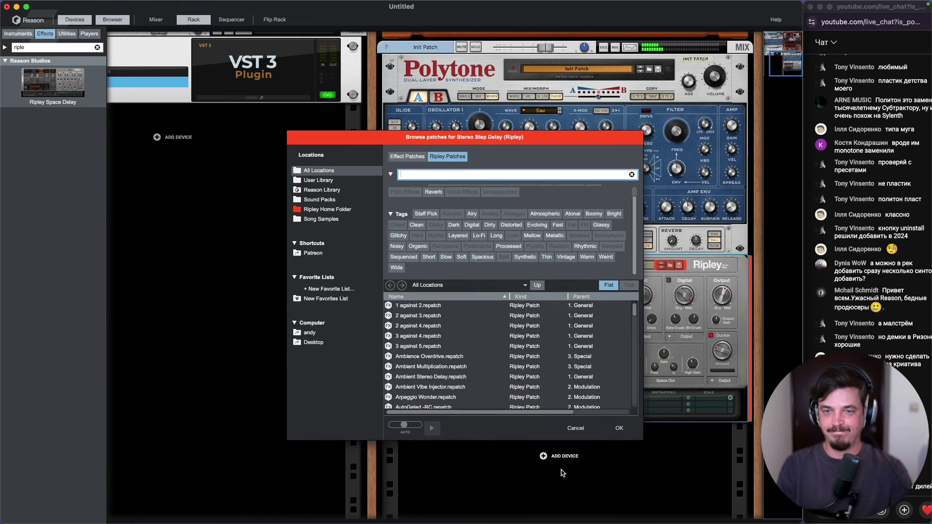
{"action": "left_click", "coordinate": [576, 428]}
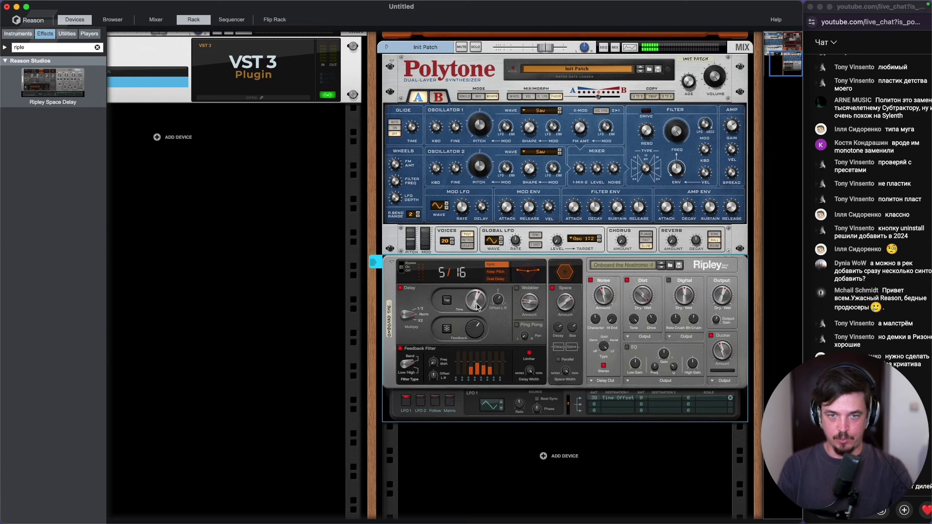
Step: Set Ripley's synced delay time to 1/4 and view its Matrix, Follow and LFO 1 modulation pages
{"action": "left_click_drag", "start_coordinate": [445, 275], "coordinate": [446, 277]}
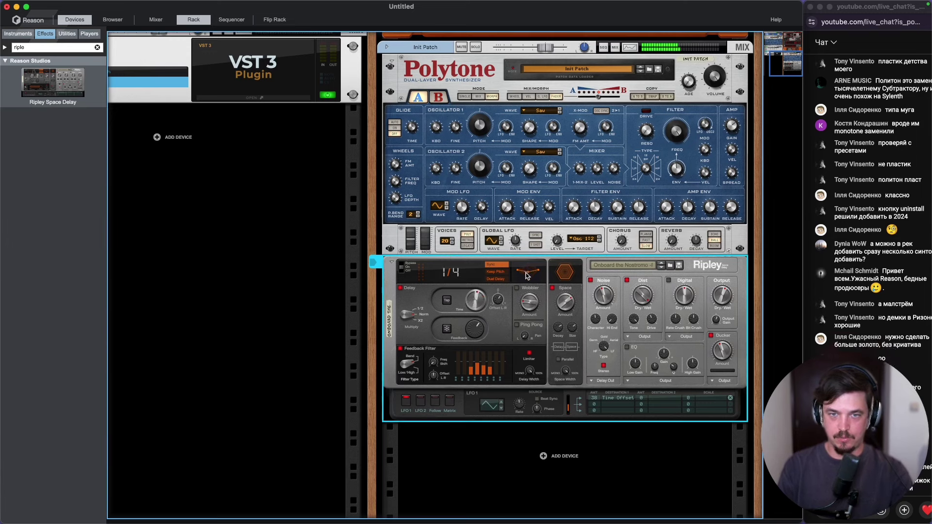
{"action": "left_click_drag", "start_coordinate": [562, 302], "coordinate": [560, 302]}
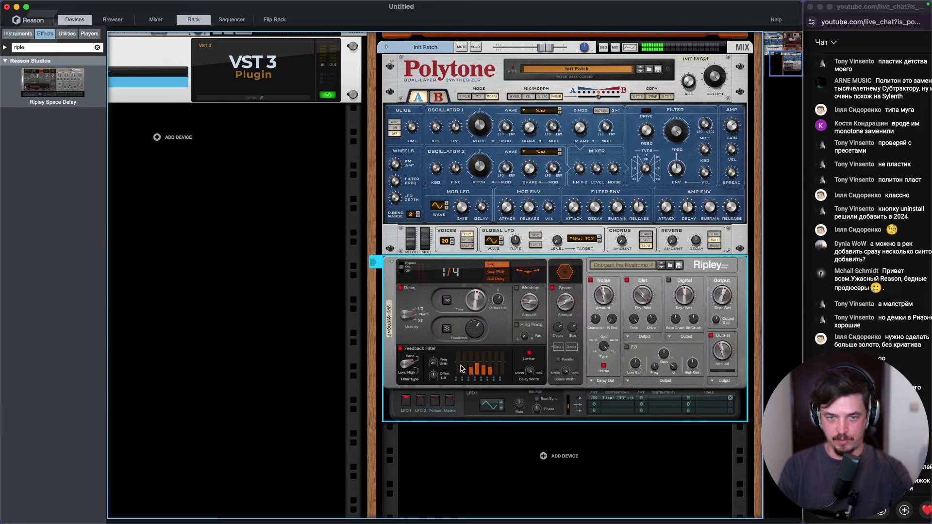
{"action": "left_click", "coordinate": [450, 403]}
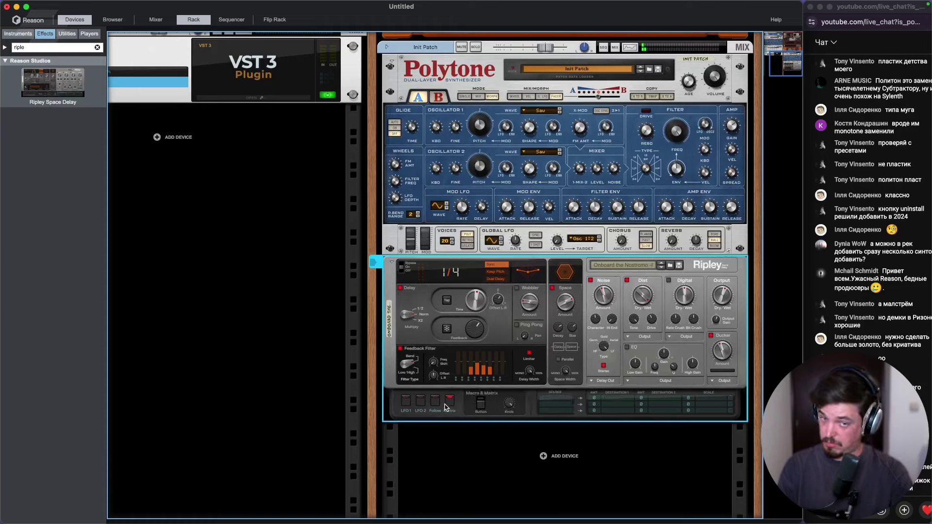
{"action": "left_click", "coordinate": [435, 402]}
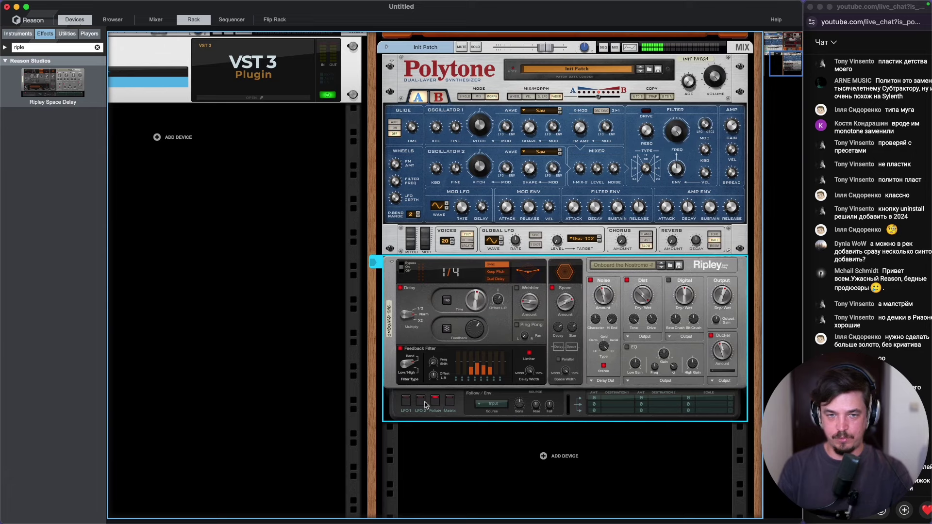
{"action": "left_click", "coordinate": [407, 402]}
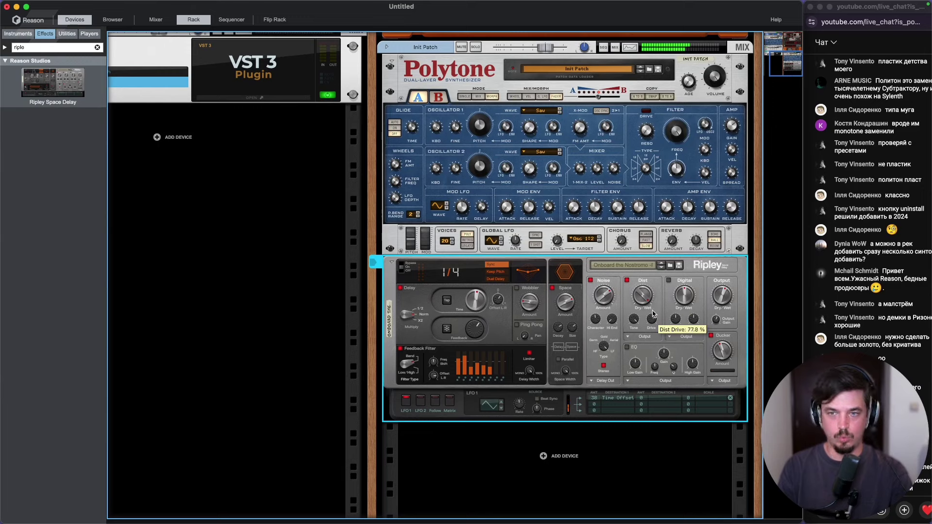
Step: Turn on Ripley's Digital and EQ sections and adjust the Digital Dry-Wet and EQ Mid Gain
{"action": "left_click", "coordinate": [668, 280]}
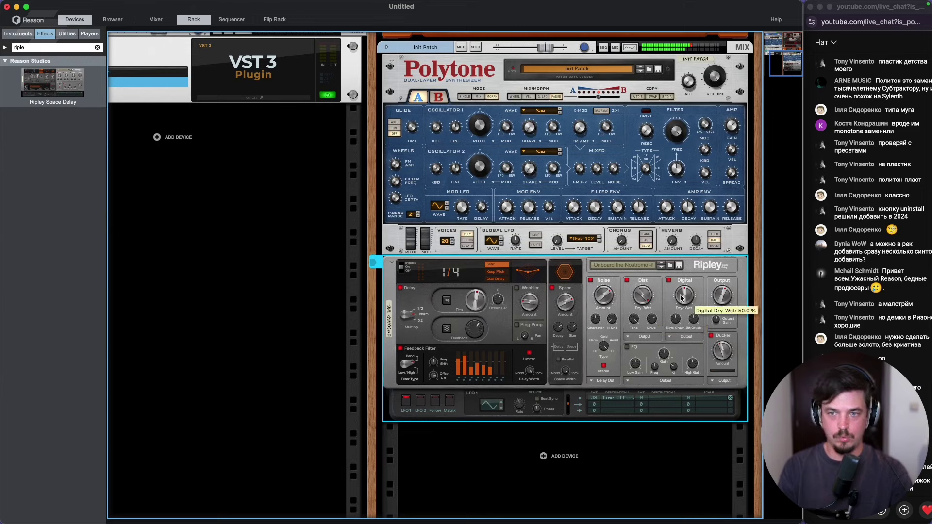
{"action": "left_click_drag", "start_coordinate": [681, 297], "coordinate": [681, 304]}
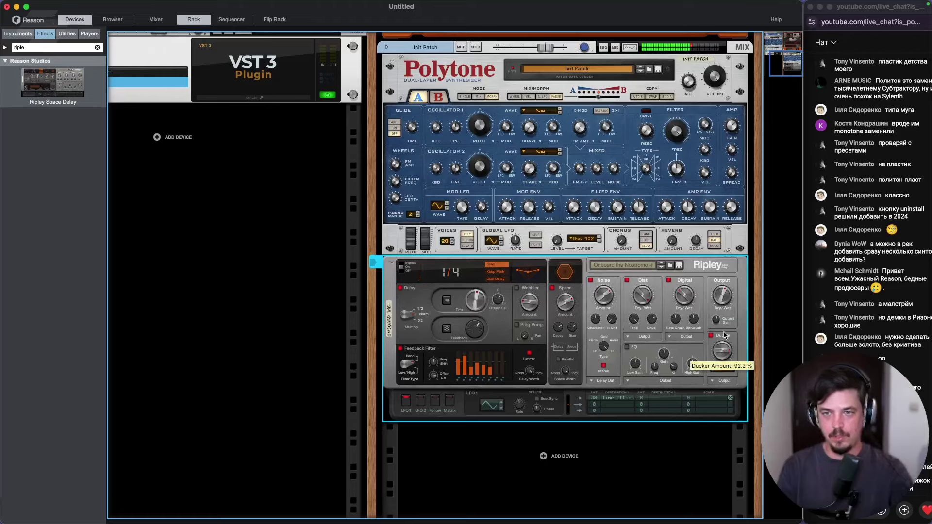
{"action": "left_click", "coordinate": [627, 348]}
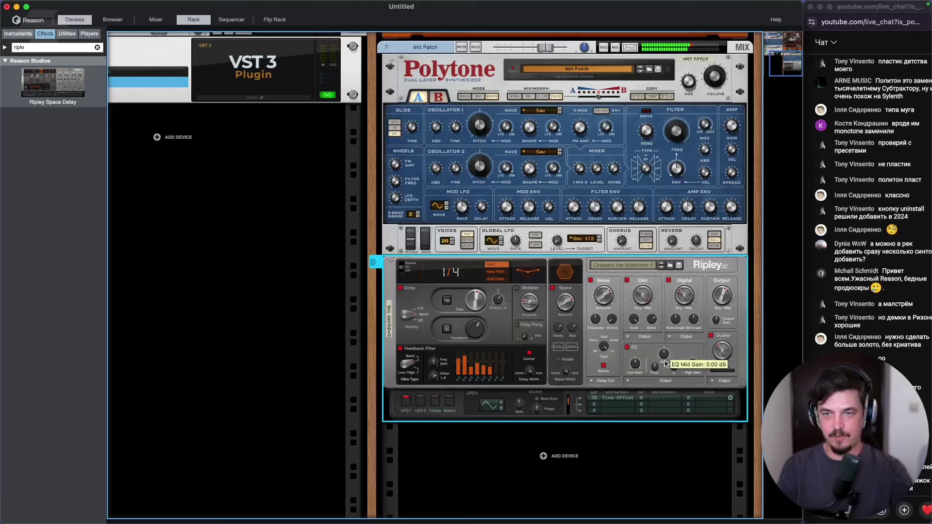
{"action": "mouse_move", "coordinate": [665, 359]}
{"action": "left_mouse_down"}
{"action": "mouse_move", "coordinate": [666, 339]}
{"action": "mouse_move", "coordinate": [667, 362]}
{"action": "left_mouse_up"}
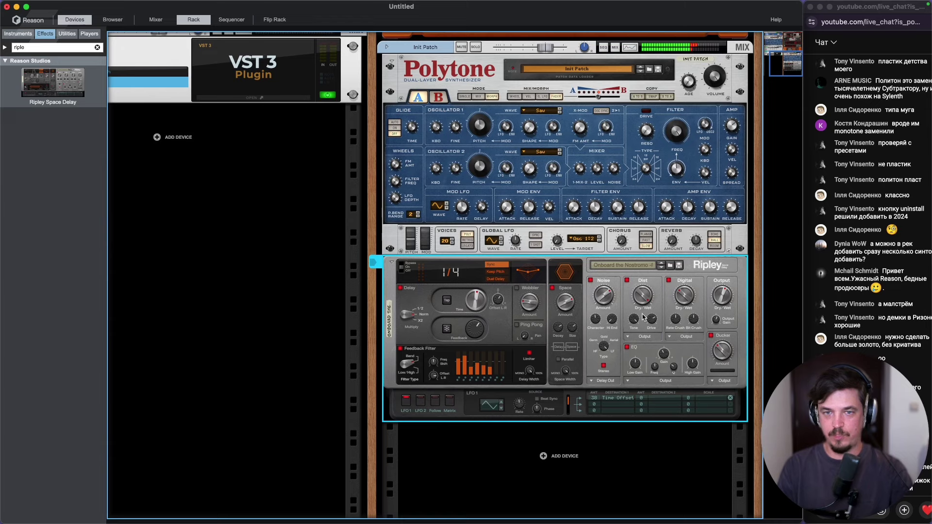
Step: Sweep Ripley's synced delay time through values such as 5/16, 2/4, 7/16 and 3/16, ending at 1/8
{"action": "mouse_move", "coordinate": [476, 302]}
{"action": "left_mouse_down"}
{"action": "mouse_move", "coordinate": [475, 315]}
{"action": "mouse_move", "coordinate": [475, 307]}
{"action": "left_mouse_up"}
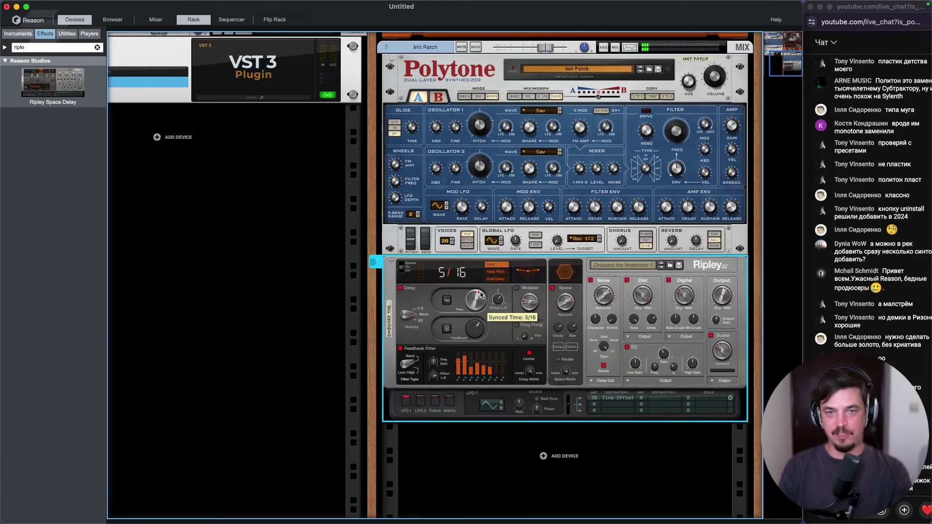
{"action": "left_click_drag", "start_coordinate": [481, 295], "coordinate": [481, 288]}
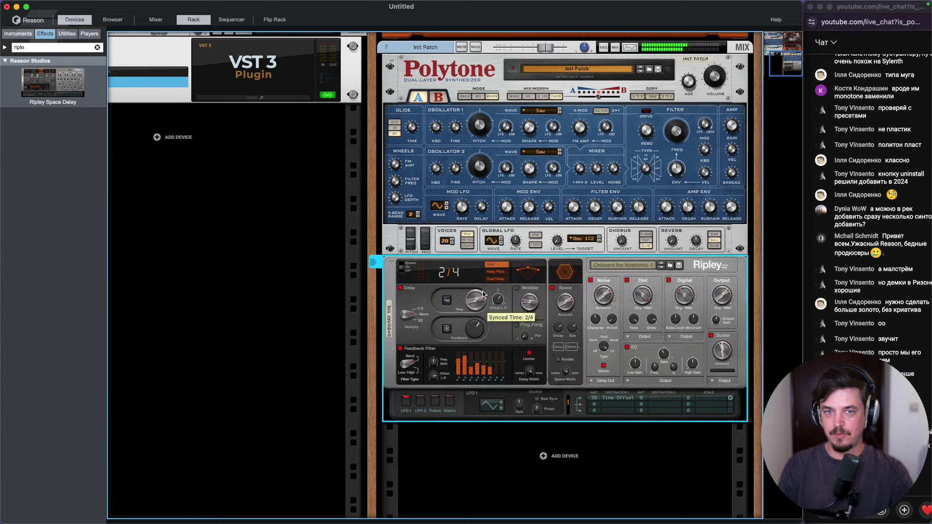
{"action": "scroll", "coordinate": [482, 303], "scroll_direction": "down", "scroll_amount": 5}
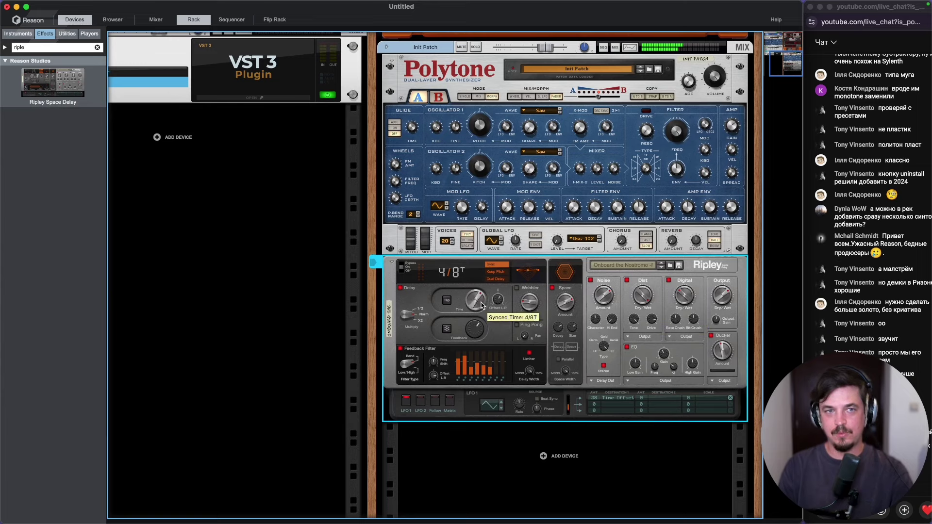
{"action": "scroll", "coordinate": [483, 303], "scroll_direction": "up", "scroll_amount": 3}
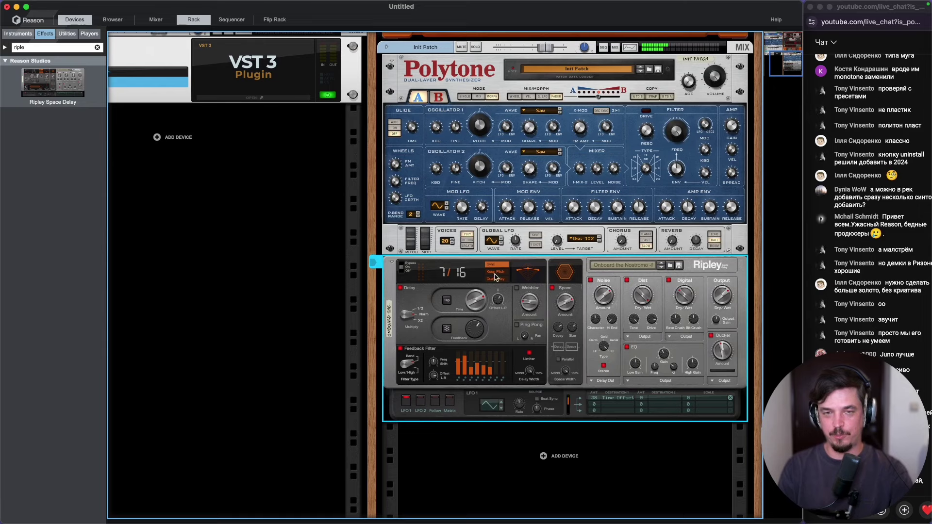
{"action": "scroll", "coordinate": [477, 311], "scroll_direction": "down", "scroll_amount": 5}
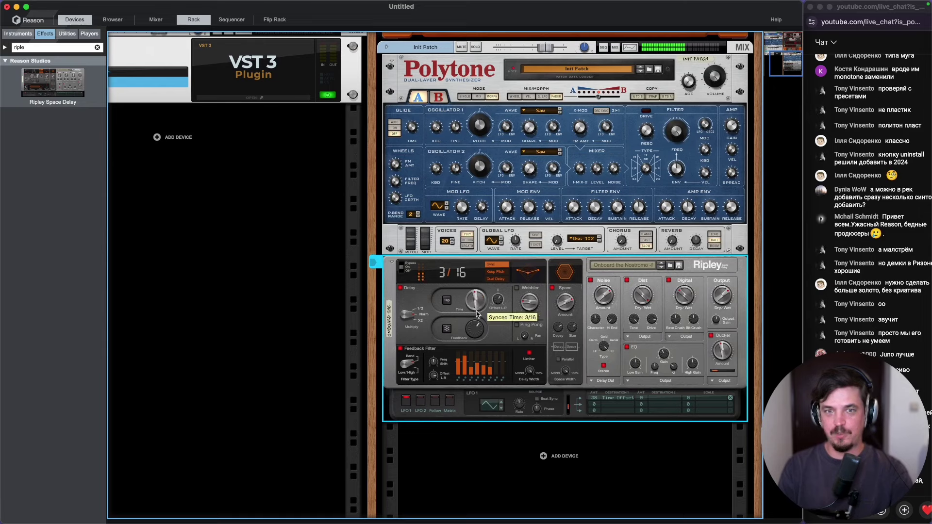
{"action": "scroll", "coordinate": [477, 313], "scroll_direction": "down", "scroll_amount": 1}
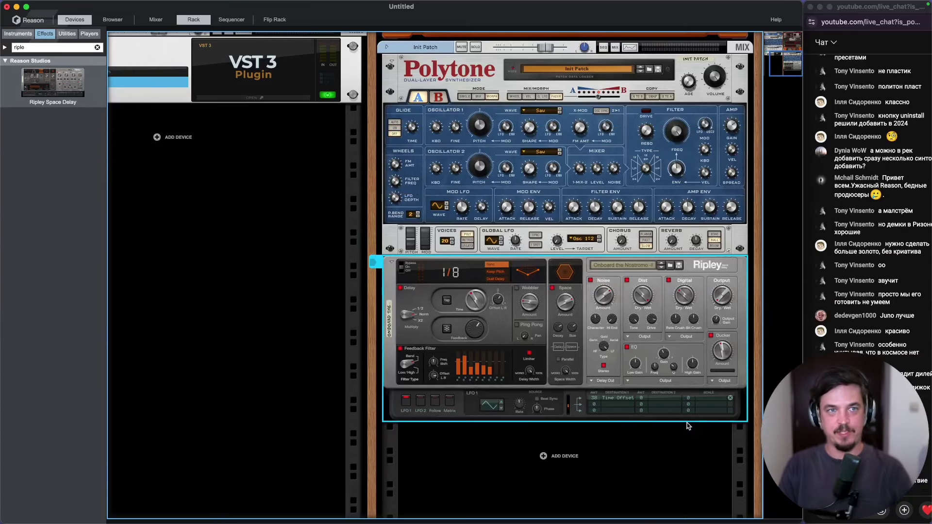
Step: Clear the effects search and look through the full Reason Studios effects list for other delay devices
{"action": "left_click", "coordinate": [97, 47]}
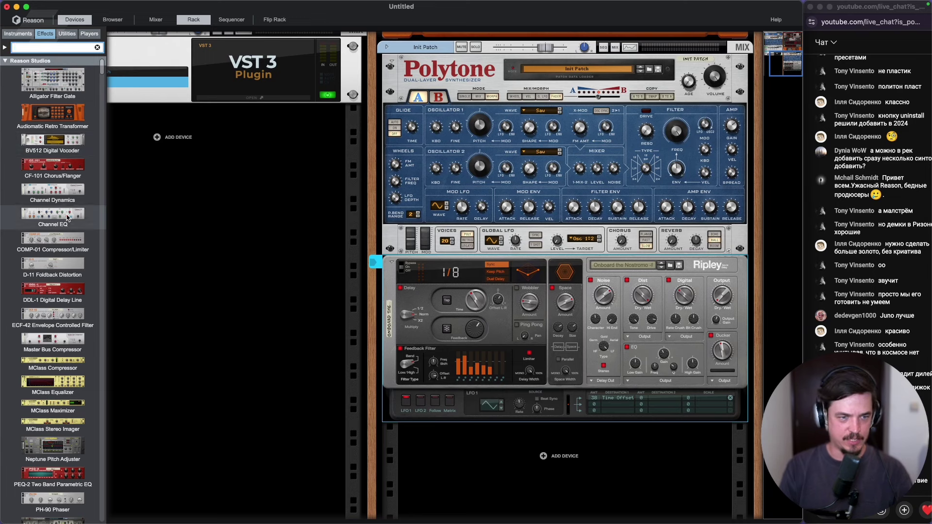
{"action": "scroll", "coordinate": [51, 367], "scroll_direction": "down", "scroll_amount": 2}
{"action": "scroll", "coordinate": [48, 388], "scroll_direction": "down", "scroll_amount": 7}
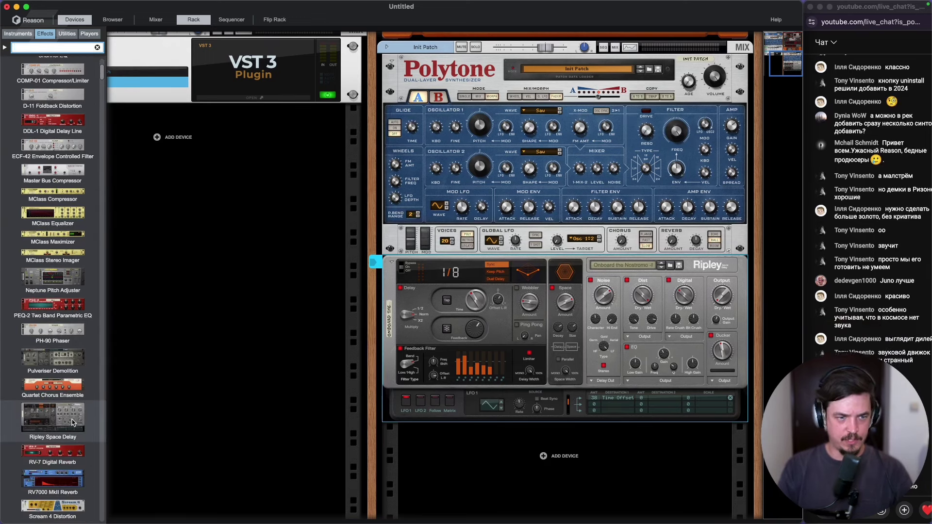
{"action": "scroll", "coordinate": [72, 422], "scroll_direction": "down", "scroll_amount": 4}
{"action": "scroll", "coordinate": [73, 423], "scroll_direction": "down", "scroll_amount": 3}
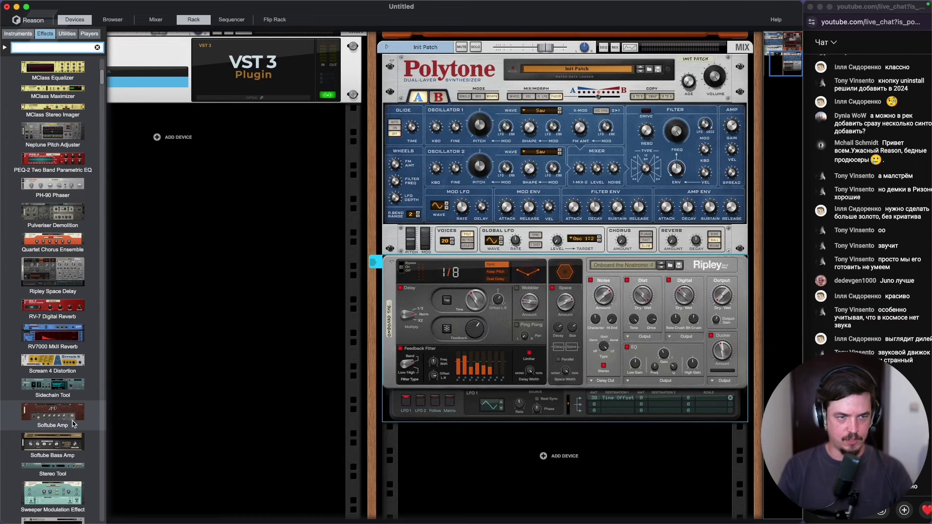
{"action": "scroll", "coordinate": [73, 423], "scroll_direction": "down", "scroll_amount": 1}
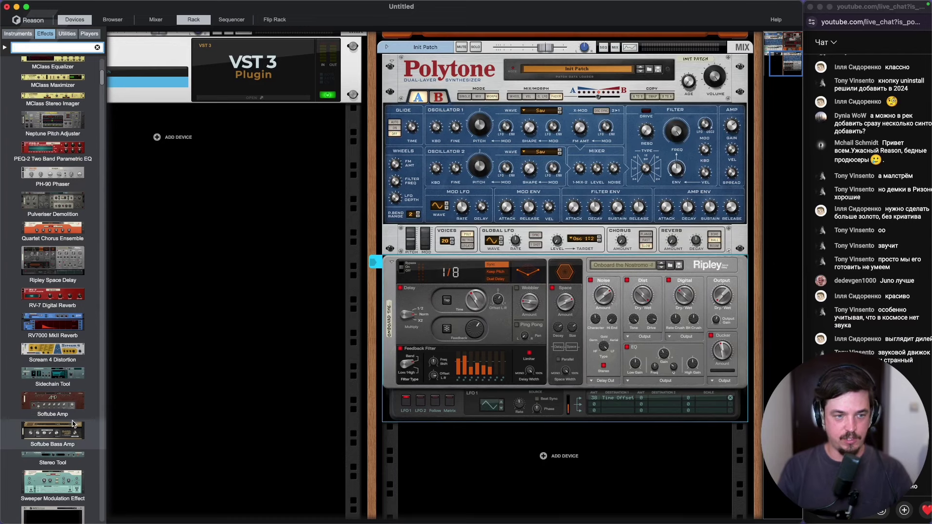
{"action": "scroll", "coordinate": [68, 431], "scroll_direction": "down", "scroll_amount": 3}
{"action": "scroll", "coordinate": [67, 430], "scroll_direction": "up", "scroll_amount": 6}
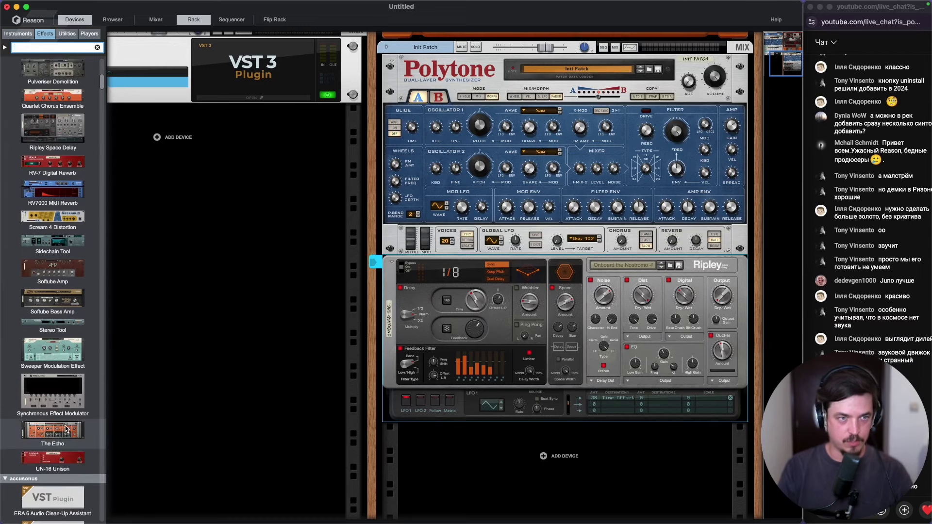
{"action": "scroll", "coordinate": [71, 337], "scroll_direction": "up", "scroll_amount": 10}
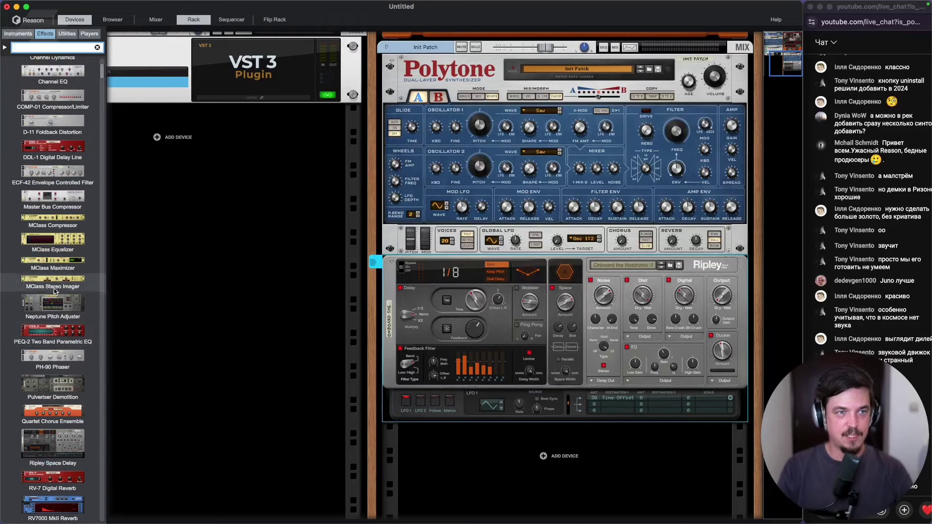
{"action": "scroll", "coordinate": [61, 246], "scroll_direction": "up", "scroll_amount": 4}
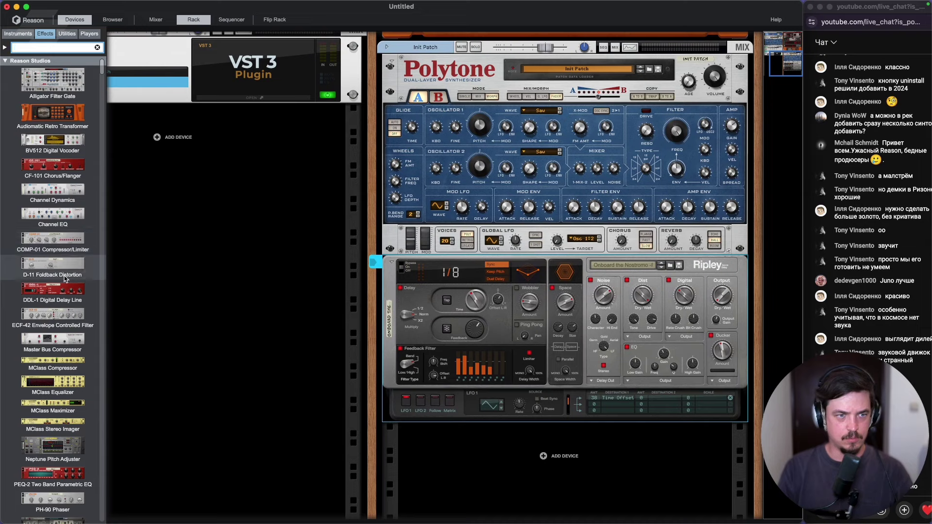
Step: Add the DDL-1 Digital Delay Line and The Echo to the rack below Ripley Space Delay, and select Ripley again
{"action": "left_click_drag", "start_coordinate": [46, 292], "coordinate": [480, 439]}
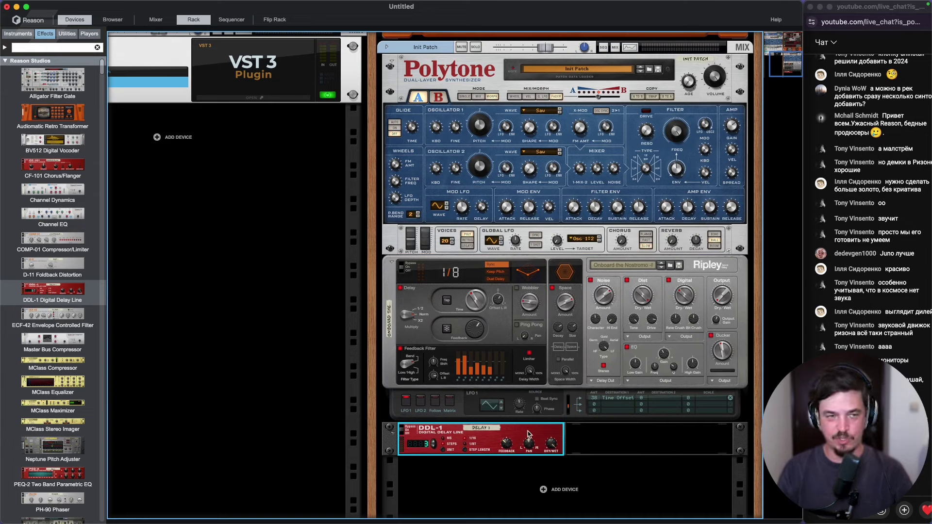
{"action": "scroll", "coordinate": [90, 409], "scroll_direction": "down", "scroll_amount": 4}
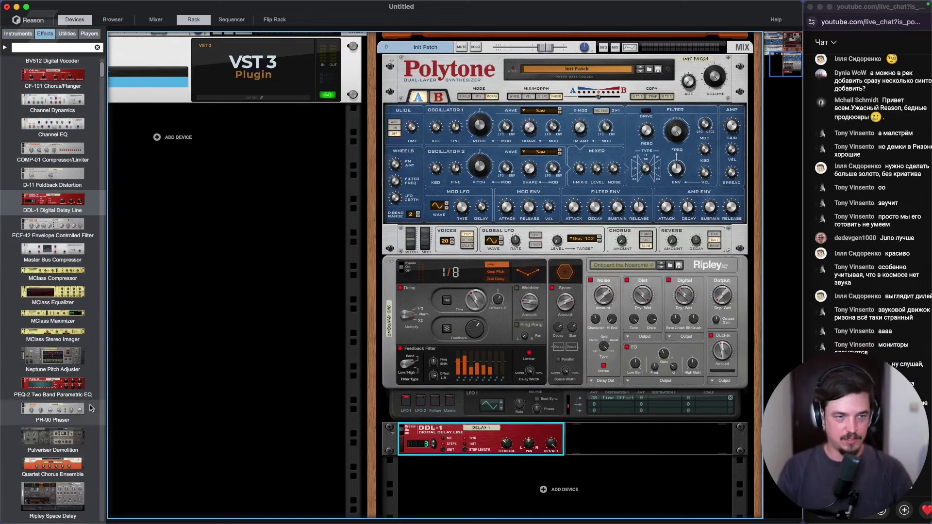
{"action": "scroll", "coordinate": [90, 409], "scroll_direction": "down", "scroll_amount": 3}
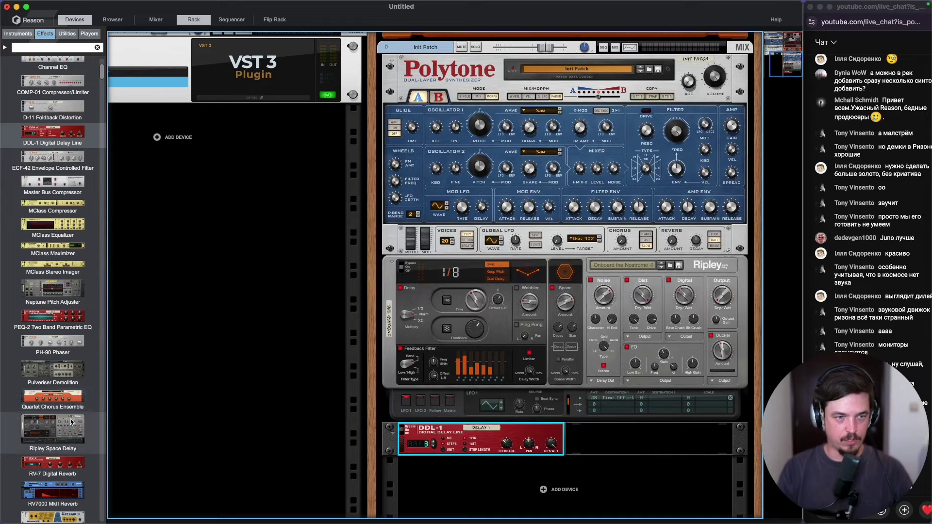
{"action": "scroll", "coordinate": [70, 422], "scroll_direction": "down", "scroll_amount": 12}
{"action": "mouse_move", "coordinate": [71, 427]}
{"action": "left_mouse_down"}
{"action": "mouse_move", "coordinate": [622, 484]}
{"action": "mouse_move", "coordinate": [582, 485]}
{"action": "left_mouse_up"}
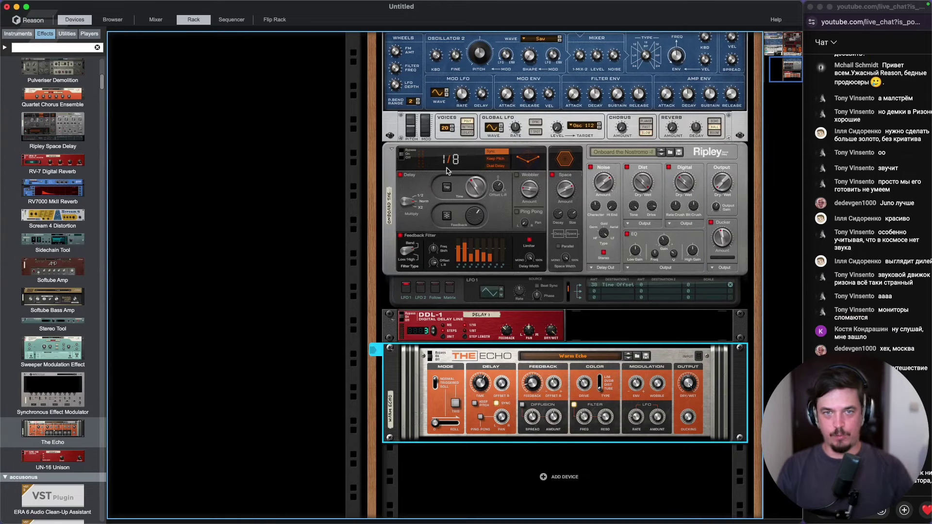
{"action": "left_click", "coordinate": [404, 157]}
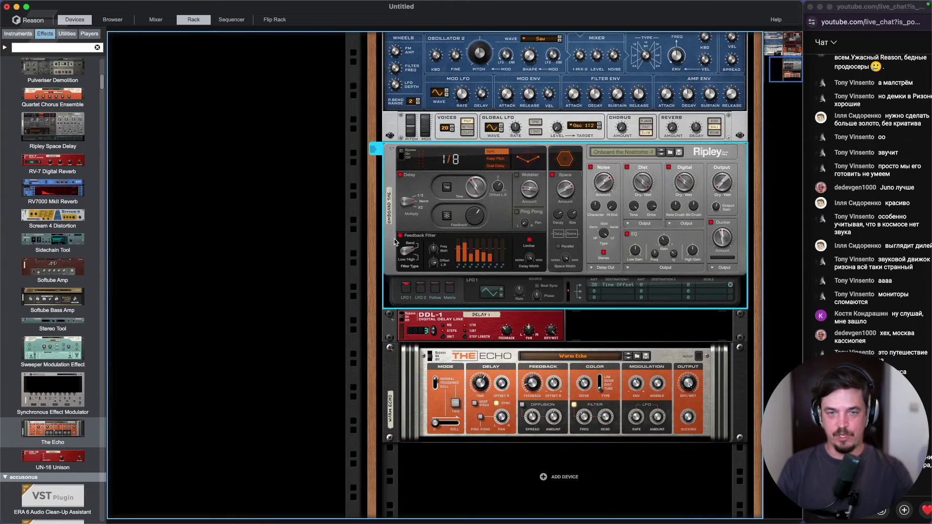
Step: Bypass the DDL-1 delay and turn on ping-pong in The Echo
{"action": "left_click", "coordinate": [409, 324]}
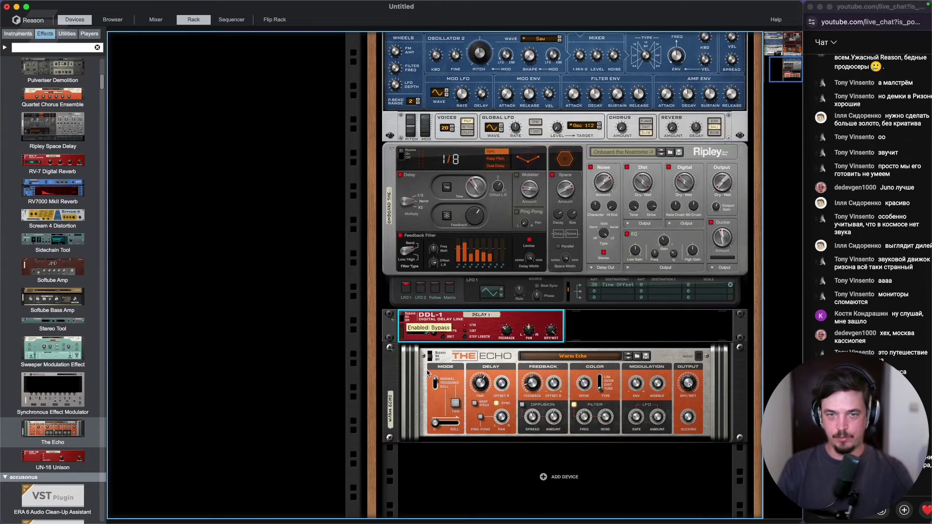
{"action": "left_click", "coordinate": [533, 384]}
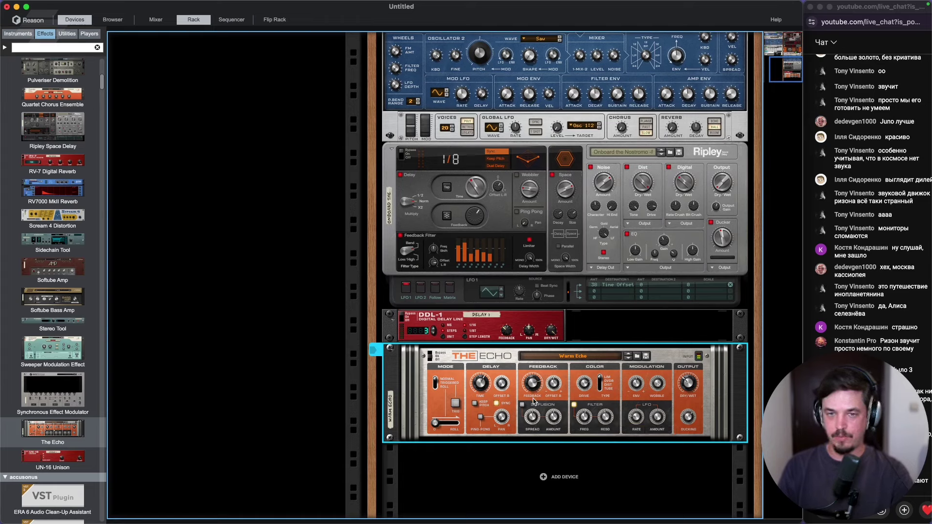
{"action": "left_click", "coordinate": [481, 417]}
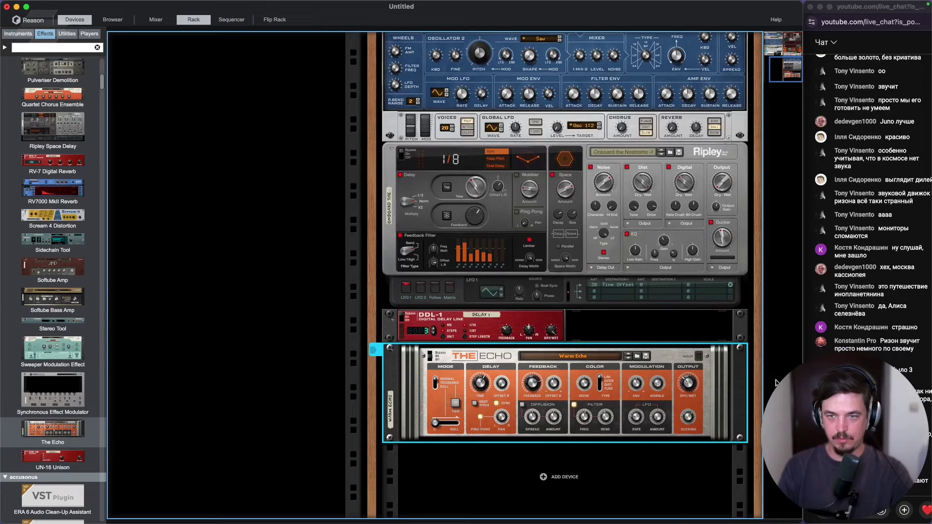
Step: Adjust The Echo's modulation envelope, filter frequency, color type and dry/wet balance
{"action": "left_click_drag", "start_coordinate": [636, 384], "coordinate": [634, 394]}
{"action": "left_click_drag", "start_coordinate": [589, 415], "coordinate": [588, 415]}
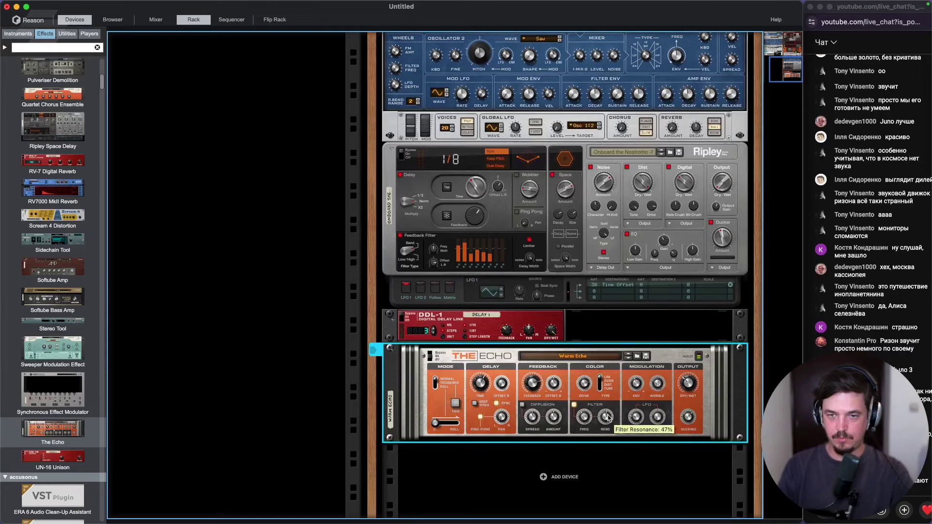
{"action": "left_click_drag", "start_coordinate": [605, 382], "coordinate": [600, 385]}
{"action": "left_click", "coordinate": [599, 384]}
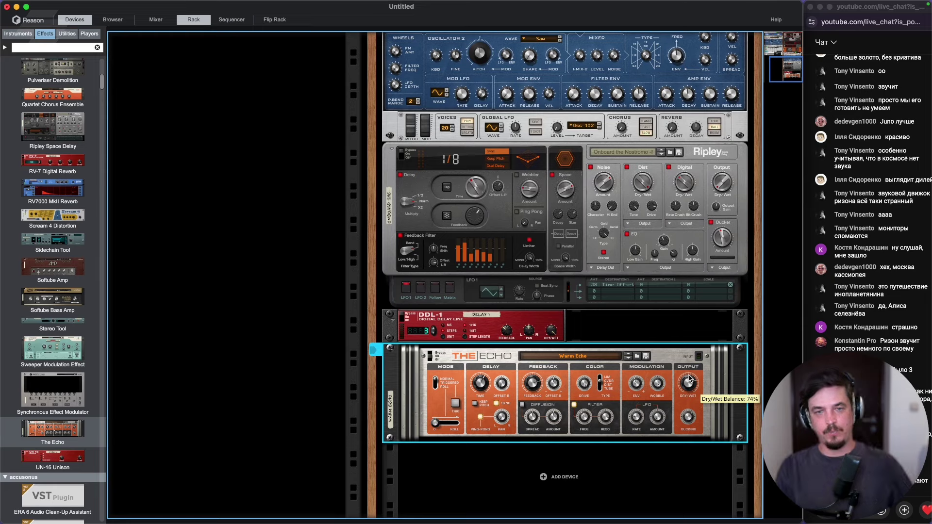
{"action": "left_click_drag", "start_coordinate": [689, 379], "coordinate": [690, 384]}
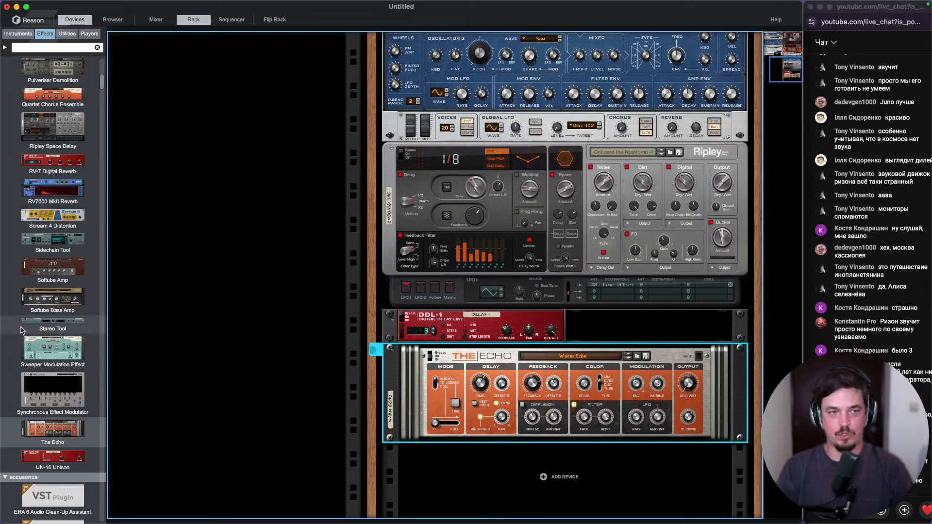
{"action": "left_click", "coordinate": [426, 190]}
{"action": "scroll", "coordinate": [442, 233], "scroll_direction": "up", "scroll_amount": 8}
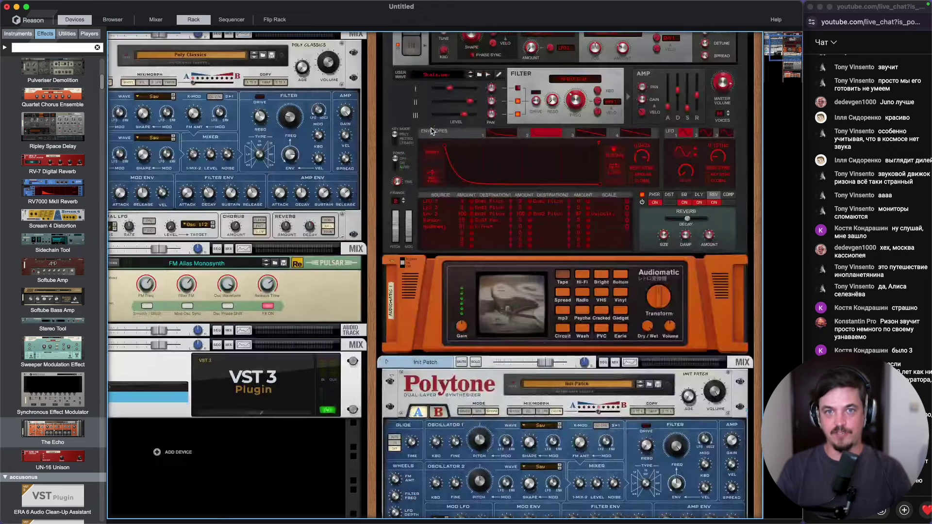
{"action": "scroll", "coordinate": [459, 313], "scroll_direction": "down", "scroll_amount": 8}
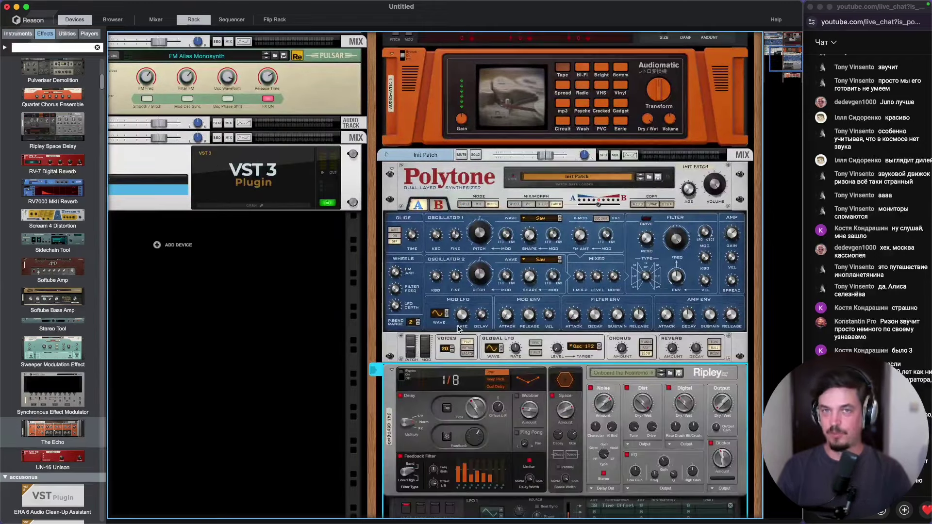
{"action": "scroll", "coordinate": [458, 330], "scroll_direction": "down", "scroll_amount": 6}
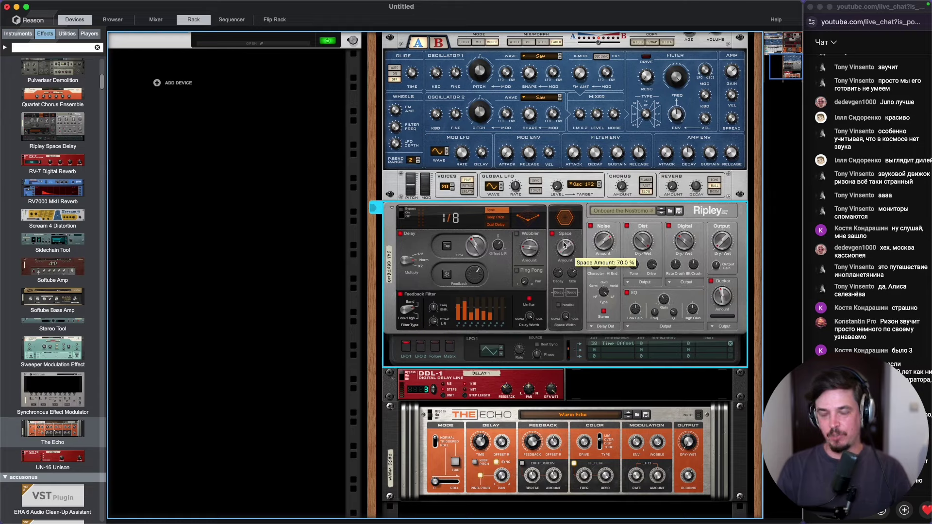
Step: Switch to Google Chrome and read the Reason Tools section on the New in 13 page
{"action": "mouse_move", "coordinate": [345, 517]}
{"action": "left_click", "coordinate": [273, 508]}
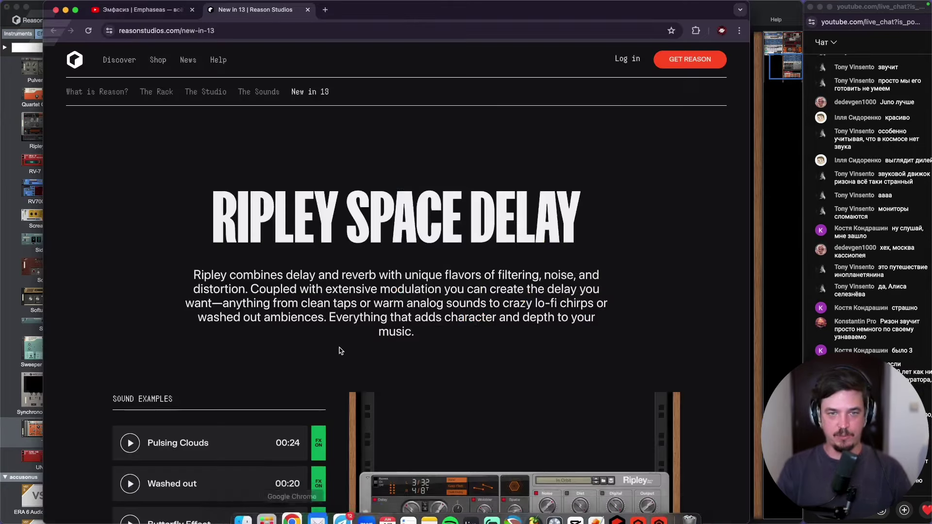
{"action": "scroll", "coordinate": [340, 349], "scroll_direction": "down", "scroll_amount": 5}
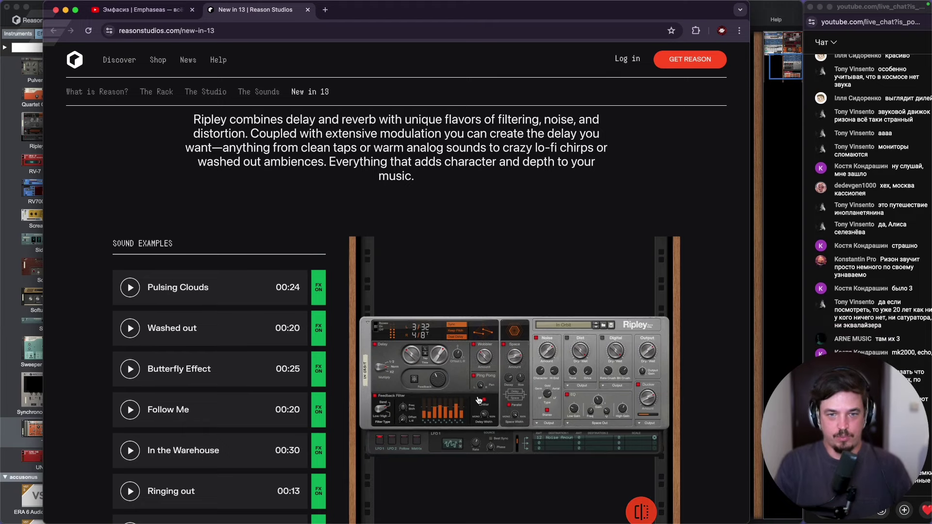
{"action": "scroll", "coordinate": [403, 395], "scroll_direction": "down", "scroll_amount": 8}
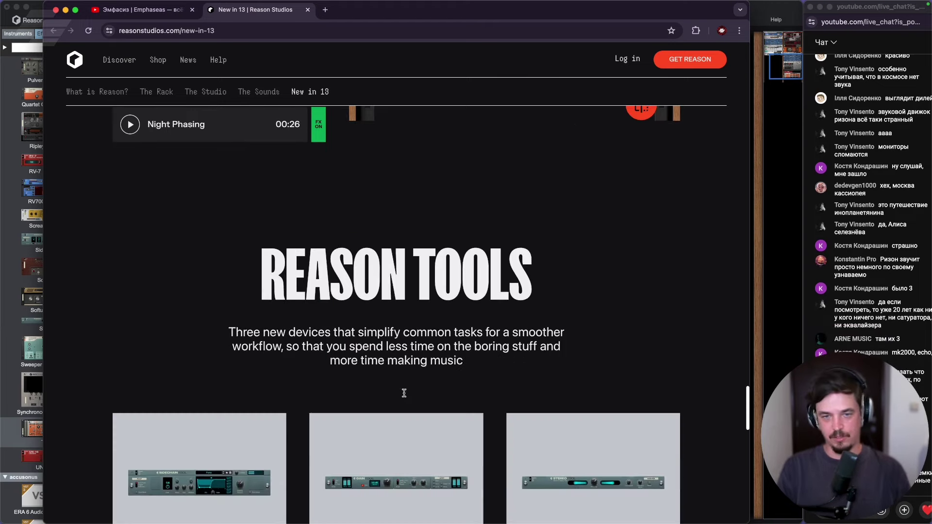
{"action": "scroll", "coordinate": [386, 383], "scroll_direction": "down", "scroll_amount": 2}
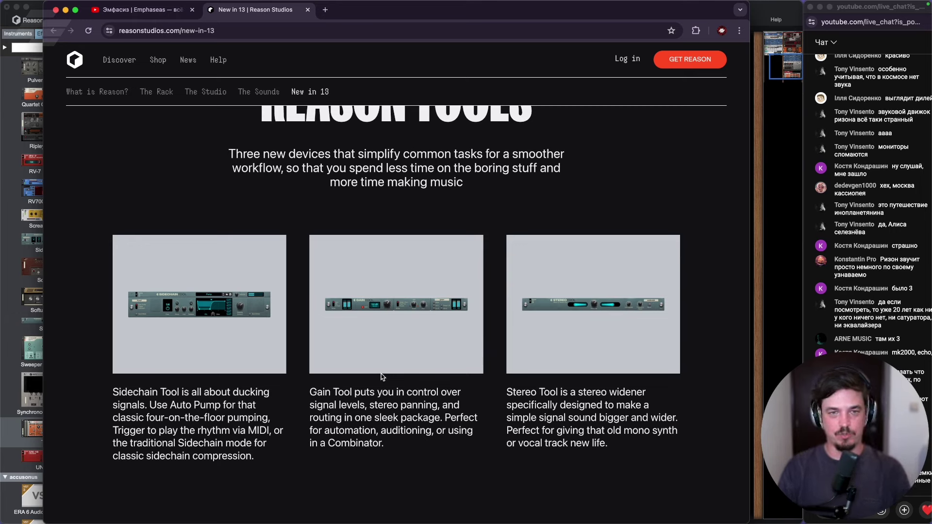
{"action": "mouse_move", "coordinate": [374, 522]}
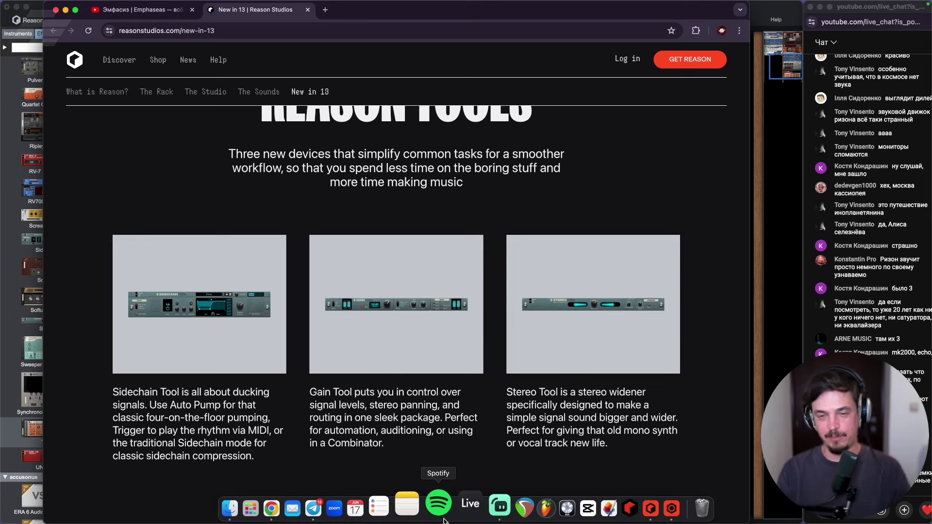
{"action": "scroll", "coordinate": [291, 340], "scroll_direction": "up", "scroll_amount": 1}
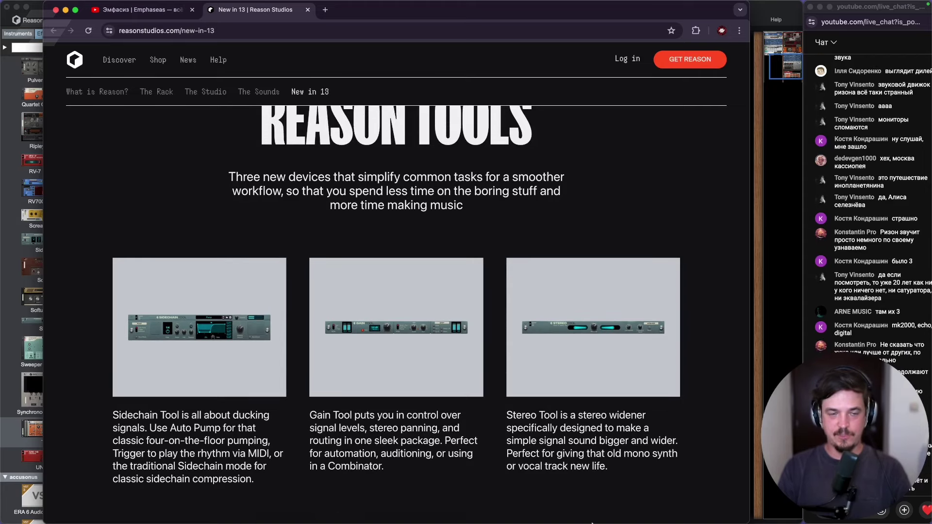
Step: Switch back to Reason and delete the Ripley Space Delay from the rack
{"action": "mouse_move", "coordinate": [592, 522]}
{"action": "left_click", "coordinate": [628, 512]}
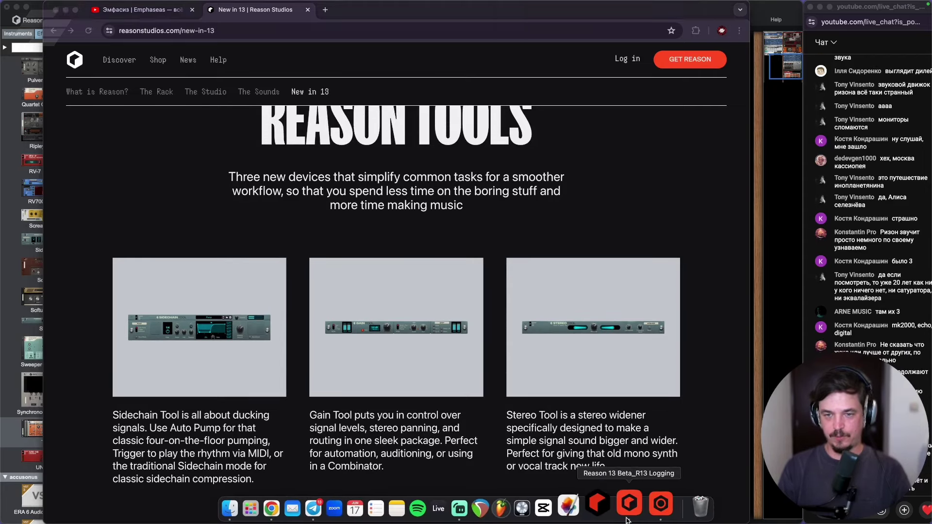
{"action": "scroll", "coordinate": [529, 245], "scroll_direction": "up", "scroll_amount": 2}
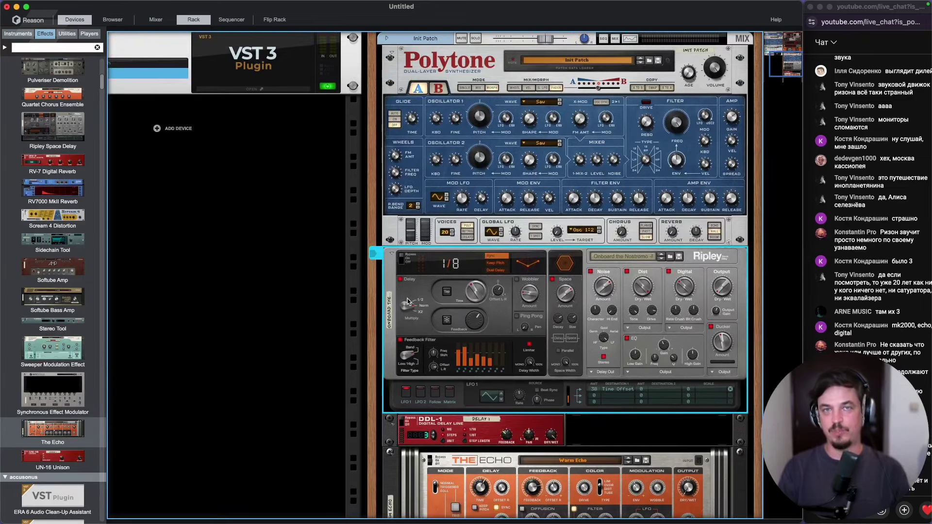
{"action": "left_click", "coordinate": [417, 452]}
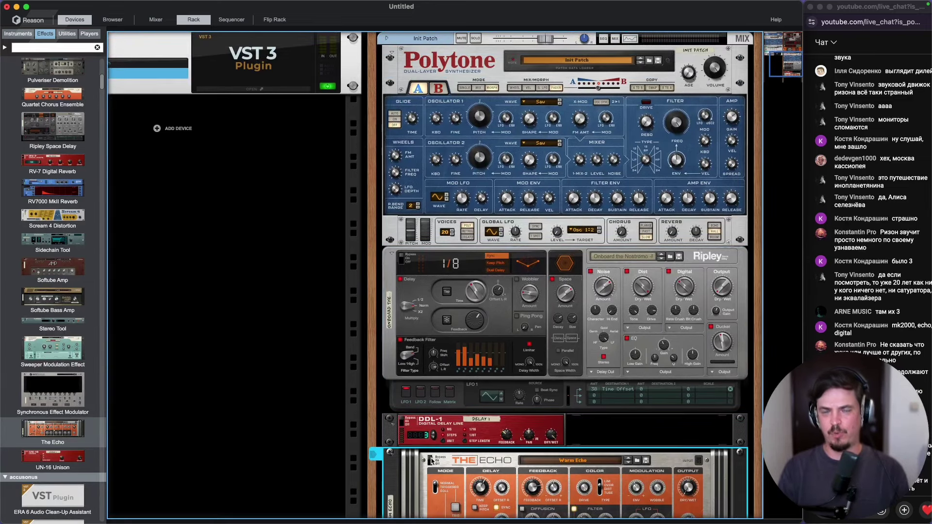
{"action": "left_click", "coordinate": [387, 272]}
{"action": "key", "text": "BackSpace"}
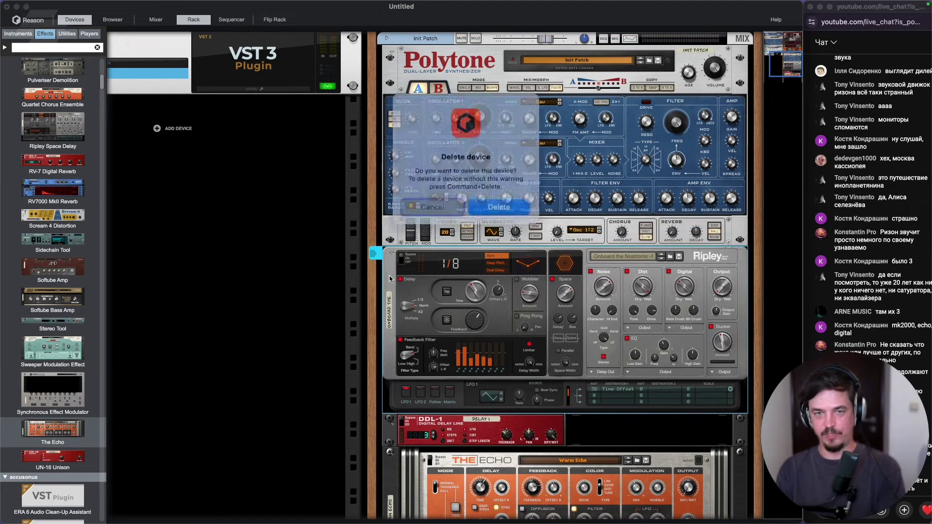
{"action": "key", "text": "Return"}
Step: Delete the DDL-1 delay and The Echo from the rack
{"action": "left_click", "coordinate": [389, 321]}
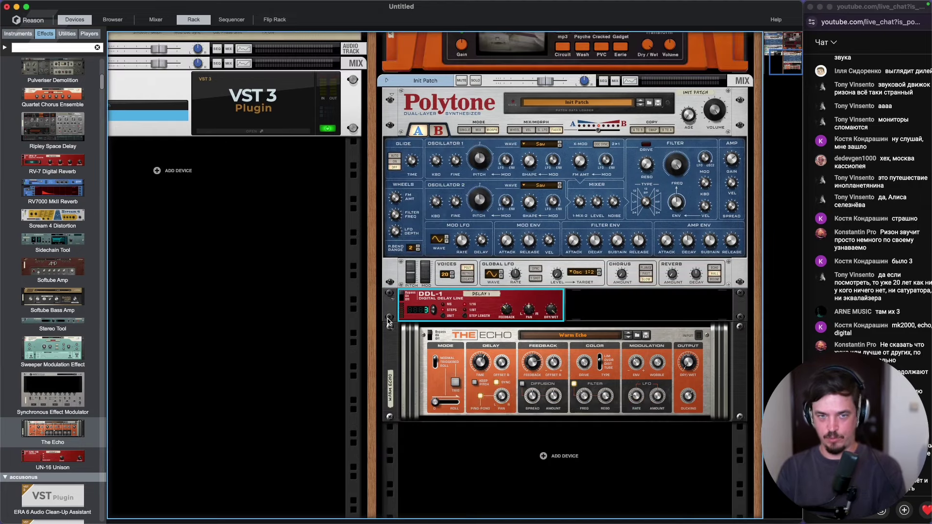
{"action": "key", "text": "BackSpace"}
{"action": "key", "text": "Return"}
{"action": "left_click", "coordinate": [391, 346]}
{"action": "key", "text": "BackSpace"}
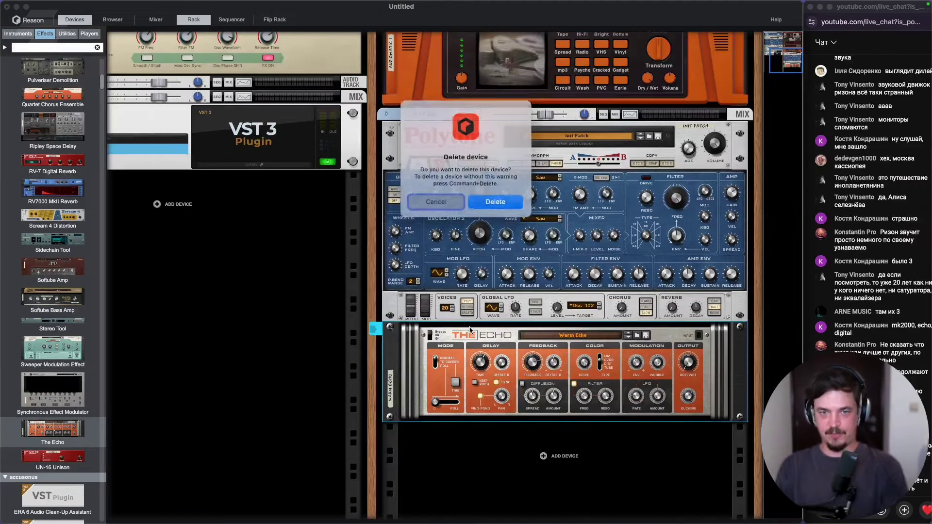
{"action": "key", "text": "Return"}
Step: Find the Sidechain Tool with the search term "side", add it below Polytone and set its ducking amount to 52.3 %
{"action": "left_click_drag", "start_coordinate": [53, 75], "coordinate": [624, 439]}
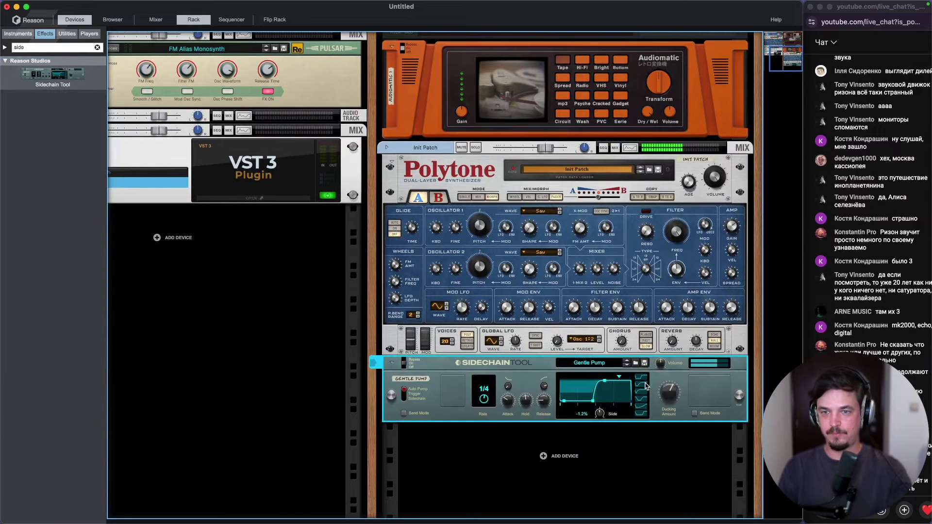
{"action": "left_click_drag", "start_coordinate": [665, 377], "coordinate": [676, 410]}
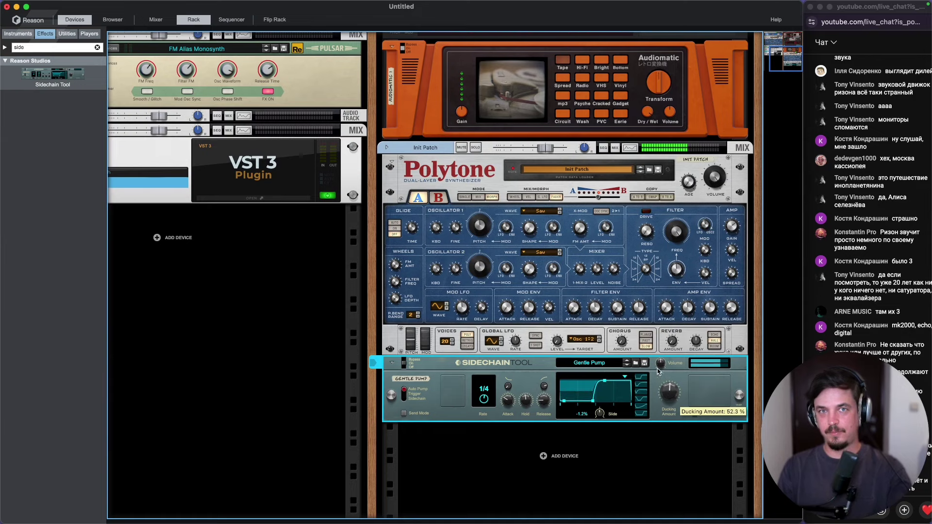
Step: Load the Allown -LQ patch in Polytone and adjust the Sidechain Tool's pump curve
{"action": "left_click", "coordinate": [640, 173]}
{"action": "left_click", "coordinate": [640, 172]}
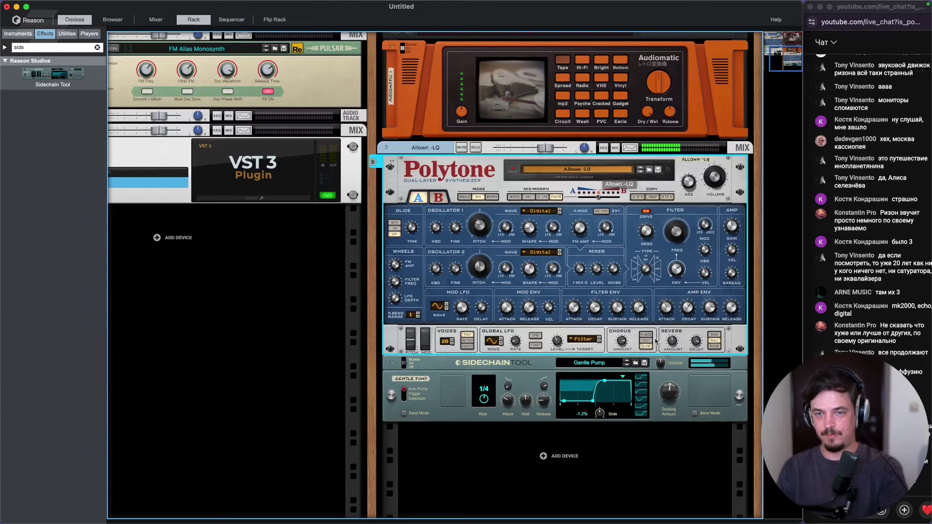
{"action": "left_click", "coordinate": [404, 366]}
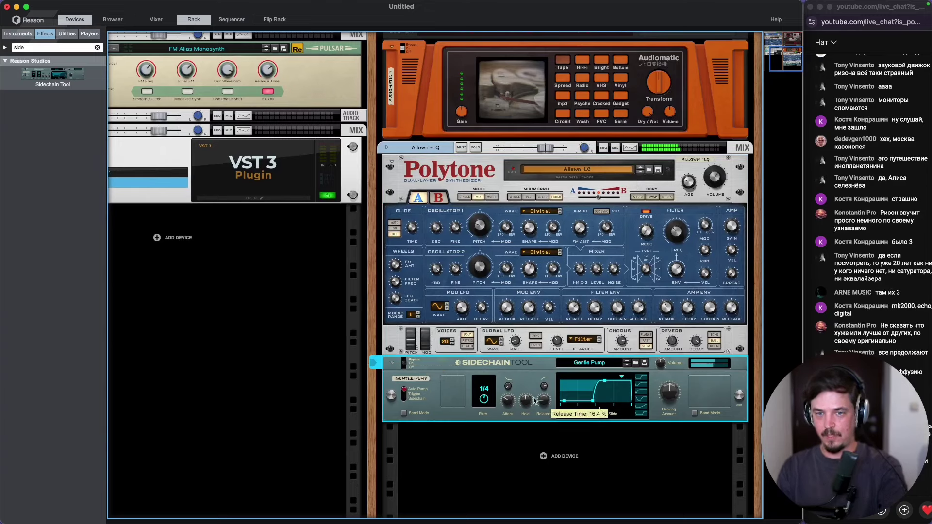
{"action": "left_click_drag", "start_coordinate": [592, 399], "coordinate": [566, 402]}
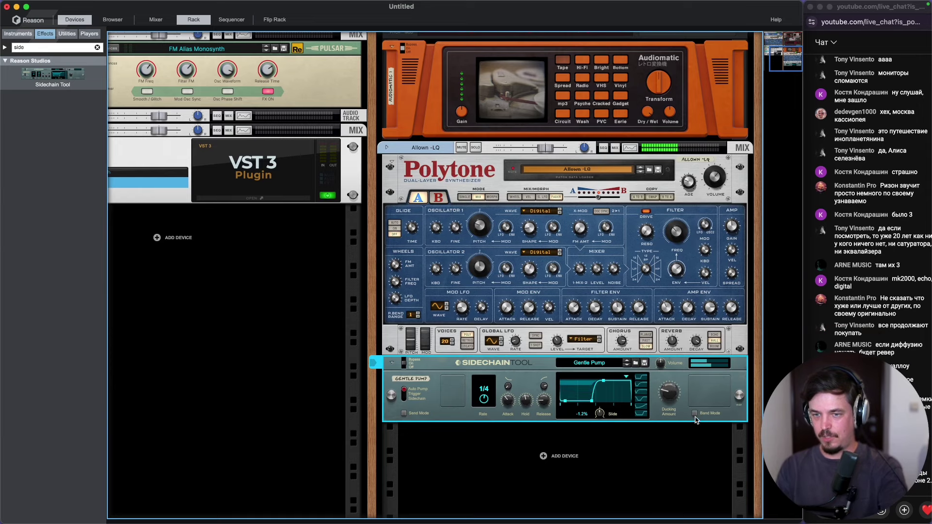
Step: Try the Sidechain Tool's output band mode on Lo Band with a changed crossover frequency, and turn it off again
{"action": "left_click", "coordinate": [695, 414]}
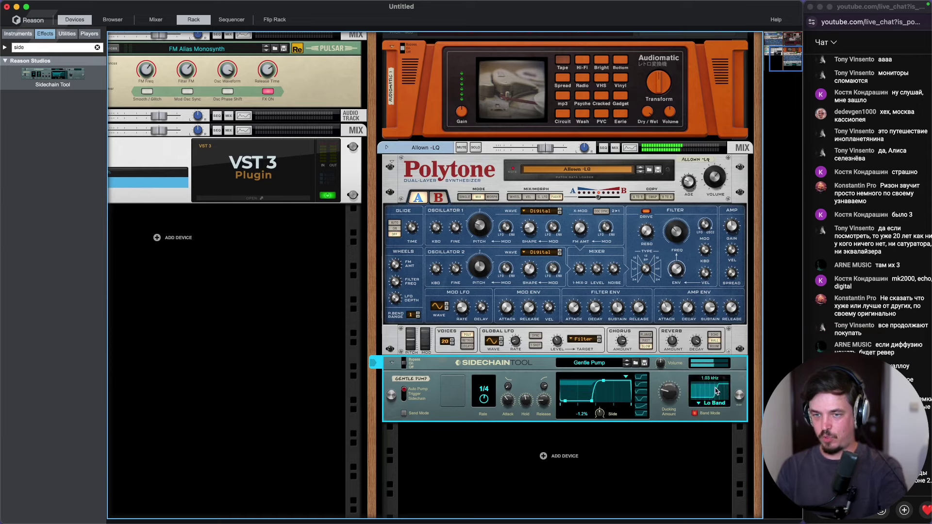
{"action": "left_click_drag", "start_coordinate": [716, 391], "coordinate": [708, 391]}
{"action": "left_click", "coordinate": [695, 414]}
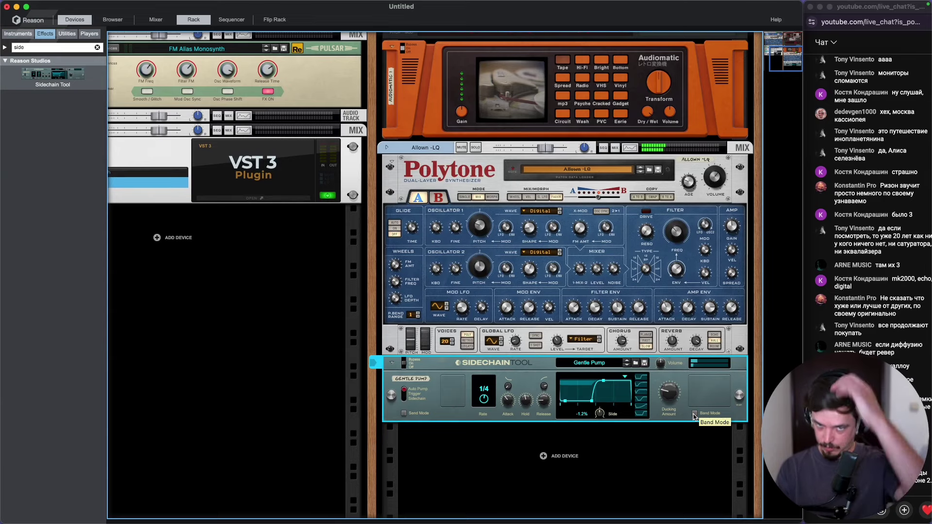
Step: Try the Sidechain Tool's Sidechain effect mode and return it to Auto Pump
{"action": "left_click", "coordinate": [405, 398]}
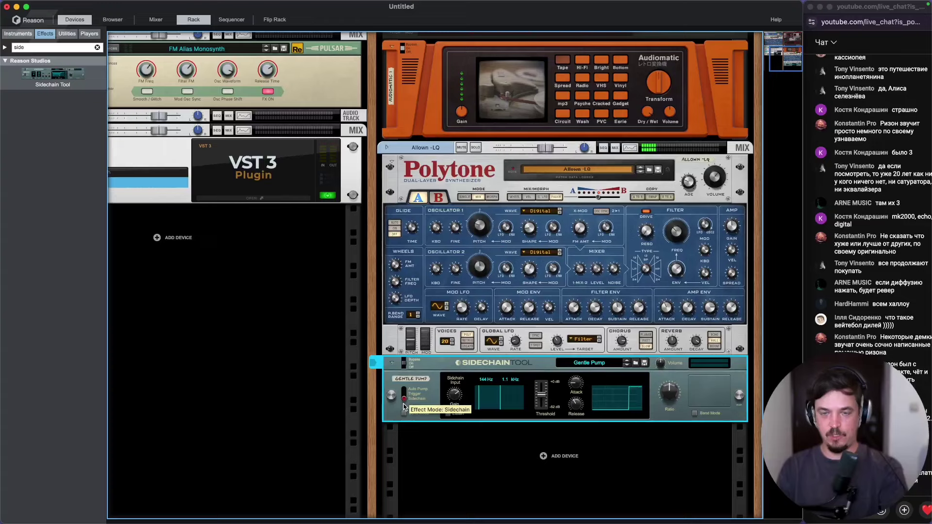
{"action": "left_click", "coordinate": [404, 401]}
{"action": "left_click", "coordinate": [404, 401]}
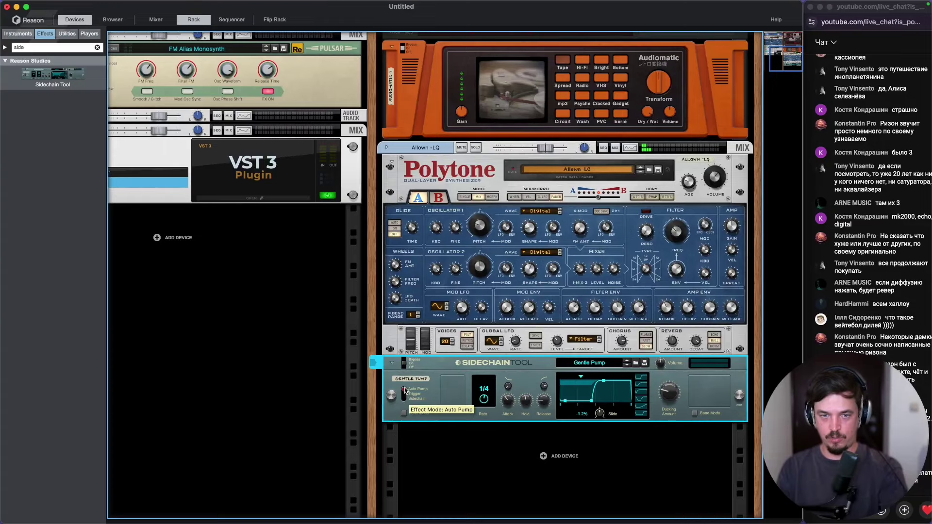
{"action": "left_click", "coordinate": [402, 413]}
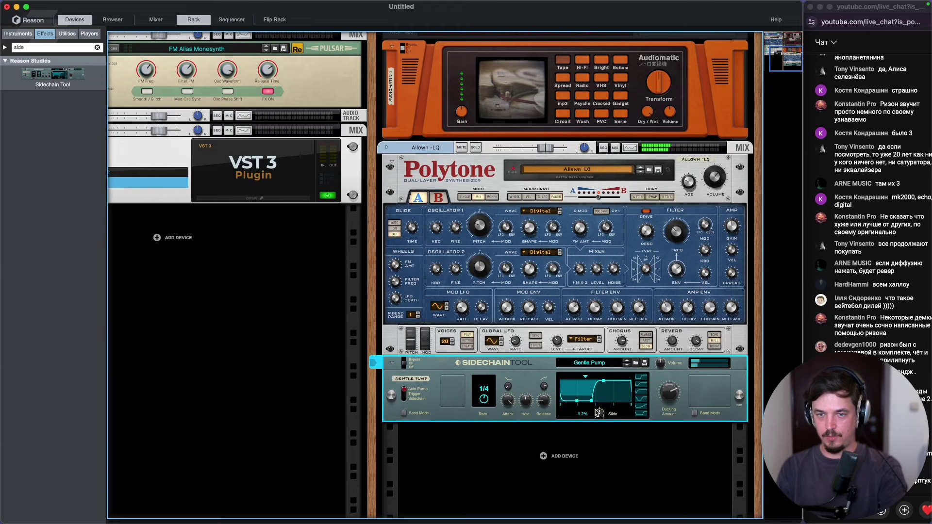
Step: Set the Sidechain Tool's slide to -23% and clear the effects search
{"action": "mouse_move", "coordinate": [599, 413]}
{"action": "left_mouse_down"}
{"action": "mouse_move", "coordinate": [601, 399]}
{"action": "mouse_move", "coordinate": [599, 417]}
{"action": "left_mouse_up"}
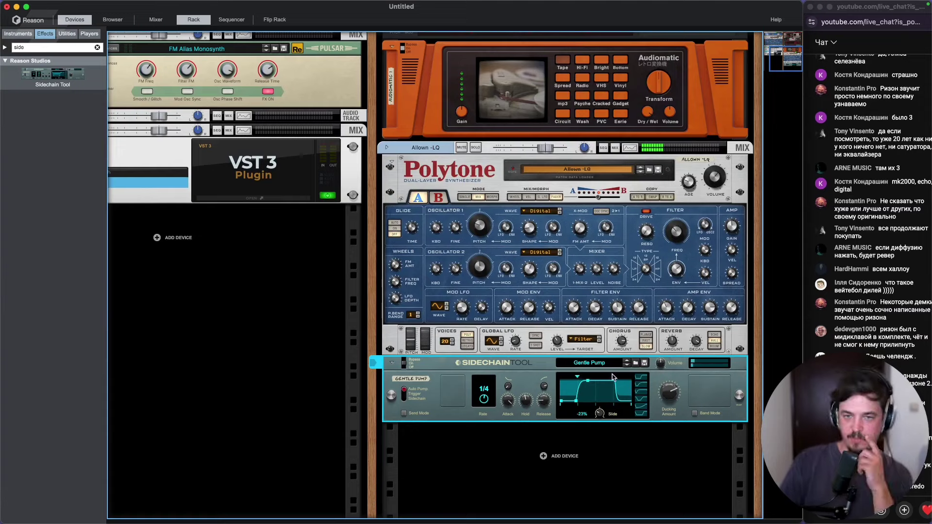
{"action": "key", "text": "Tab"}
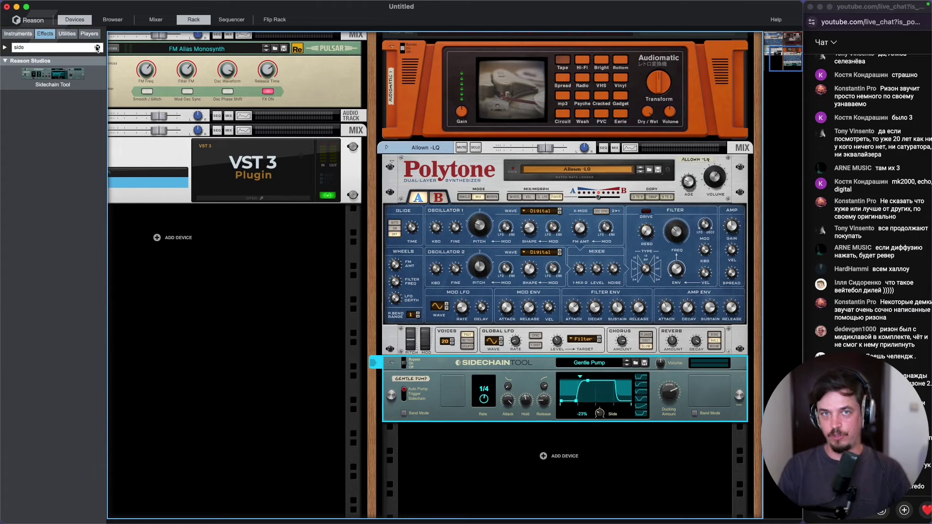
{"action": "left_click", "coordinate": [97, 48]}
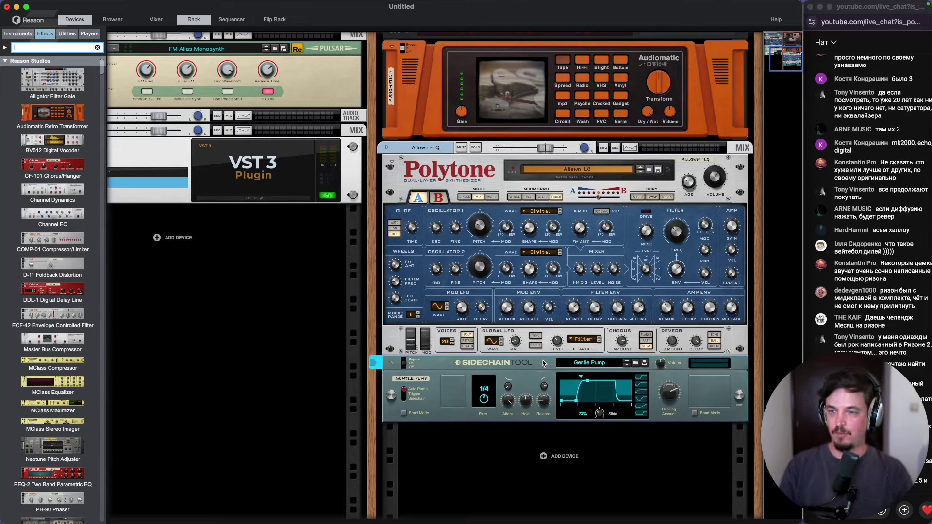
{"action": "left_click", "coordinate": [451, 369]}
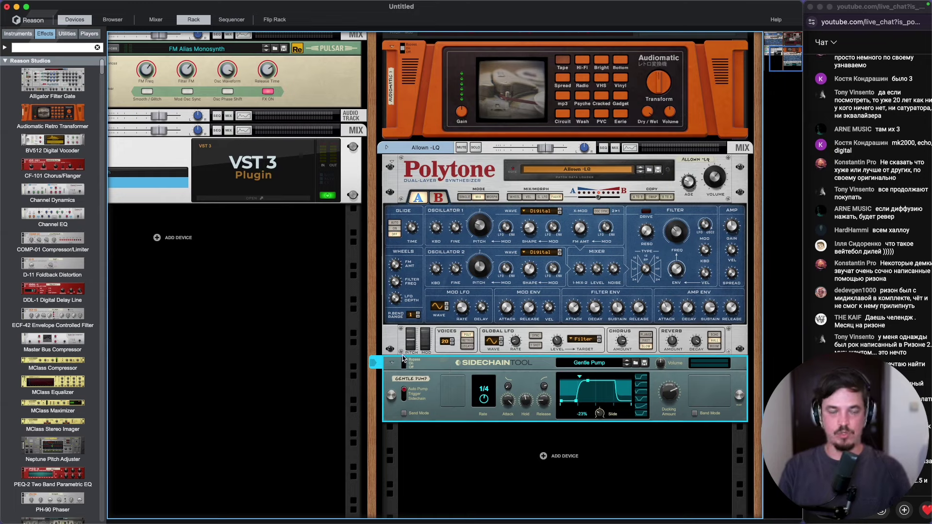
Step: Add a Gain Tool below the Sidechain Tool in the Polytone chain and set its gain to 4.5 dB
{"action": "left_click", "coordinate": [67, 33]}
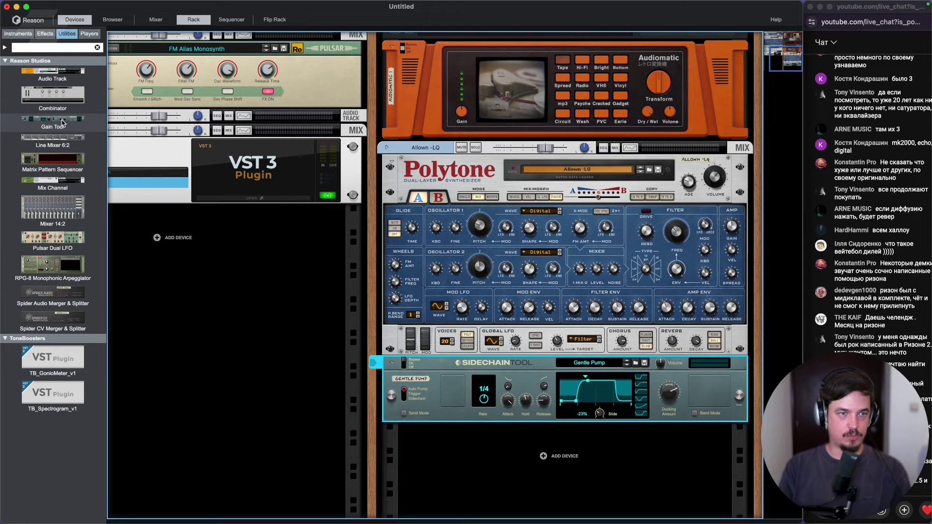
{"action": "left_click_drag", "start_coordinate": [47, 123], "coordinate": [564, 423]}
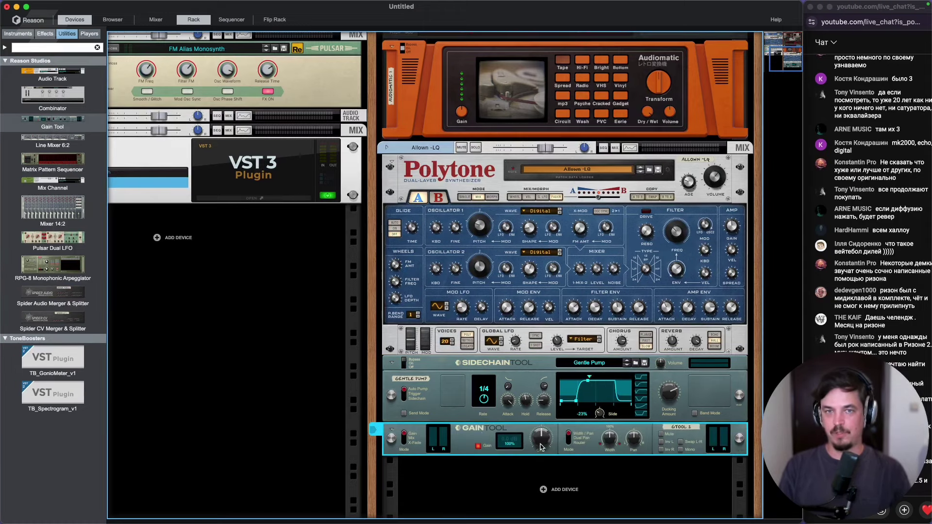
{"action": "left_click_drag", "start_coordinate": [541, 440], "coordinate": [544, 399]}
{"action": "left_click_drag", "start_coordinate": [608, 437], "coordinate": [608, 442]}
{"action": "left_click_drag", "start_coordinate": [543, 438], "coordinate": [543, 455]}
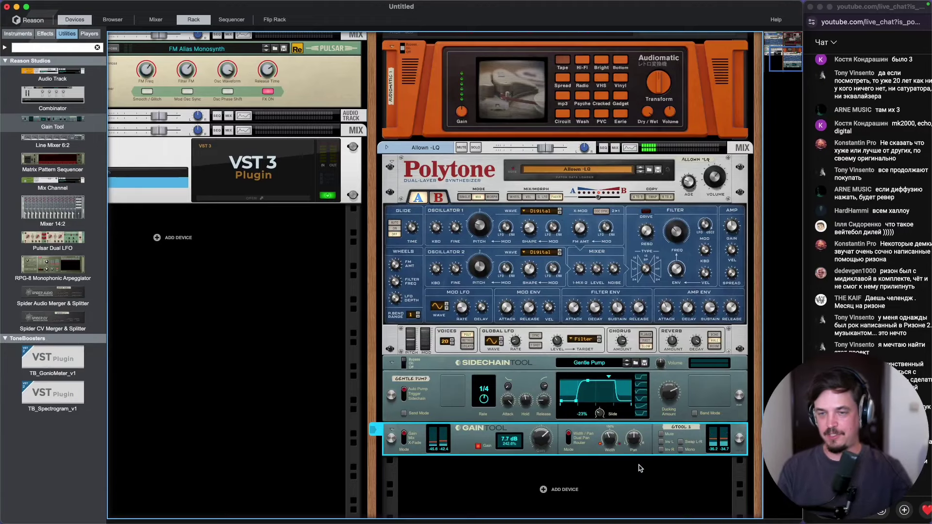
{"action": "left_click", "coordinate": [671, 450]}
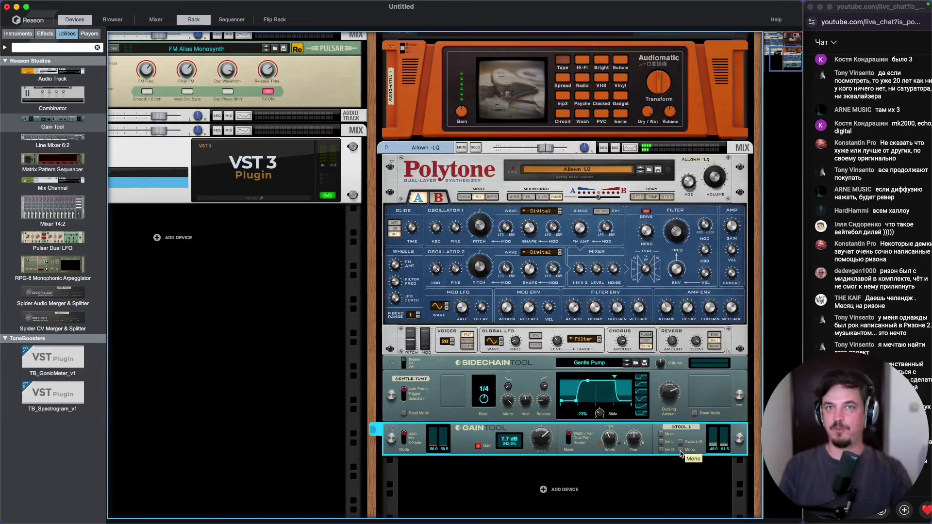
{"action": "left_click_drag", "start_coordinate": [542, 434], "coordinate": [542, 438]}
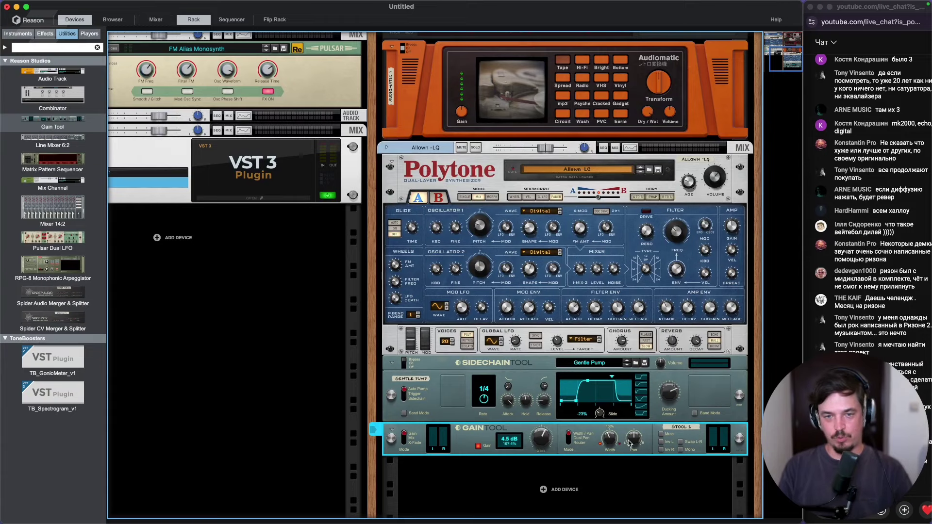
Step: Show the mixer on its own and try the Allown -LQ channel's stereo width in the fader section
{"action": "left_click", "coordinate": [154, 20]}
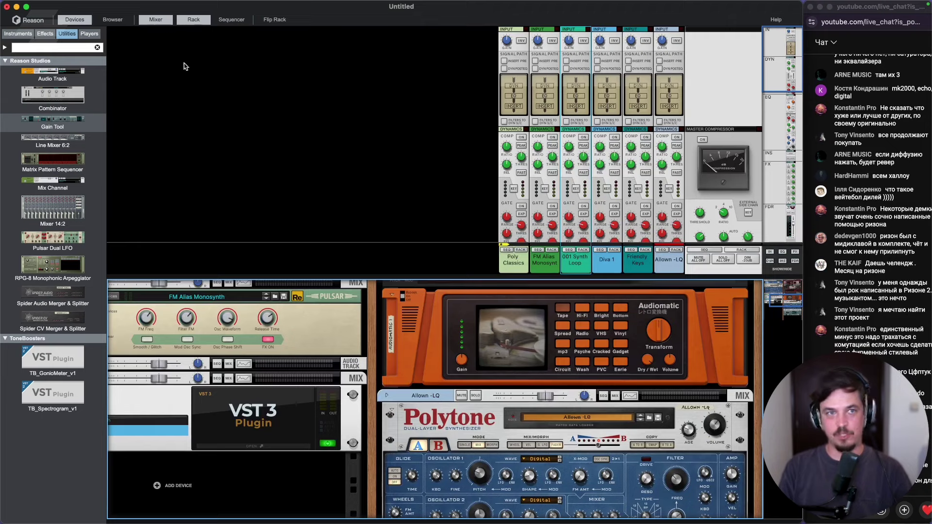
{"action": "left_click", "coordinate": [194, 20]}
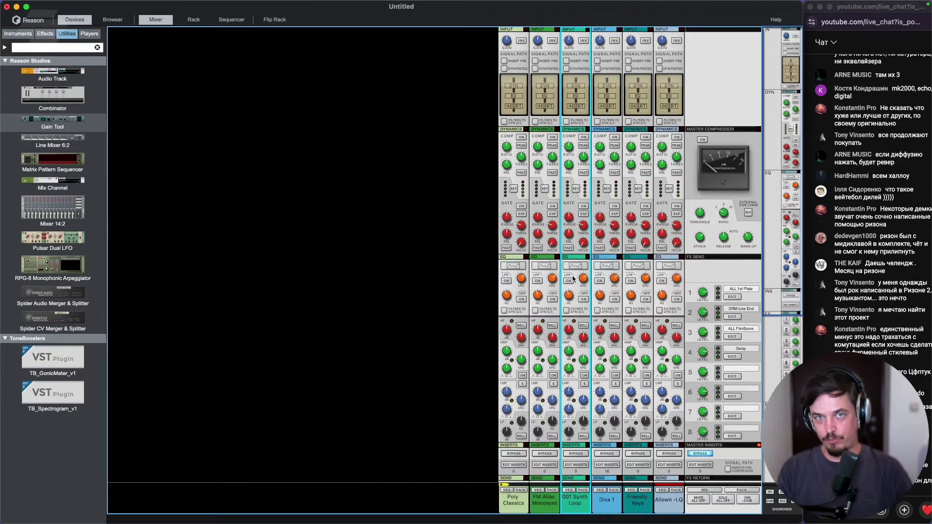
{"action": "scroll", "coordinate": [588, 300], "scroll_direction": "down", "scroll_amount": 5}
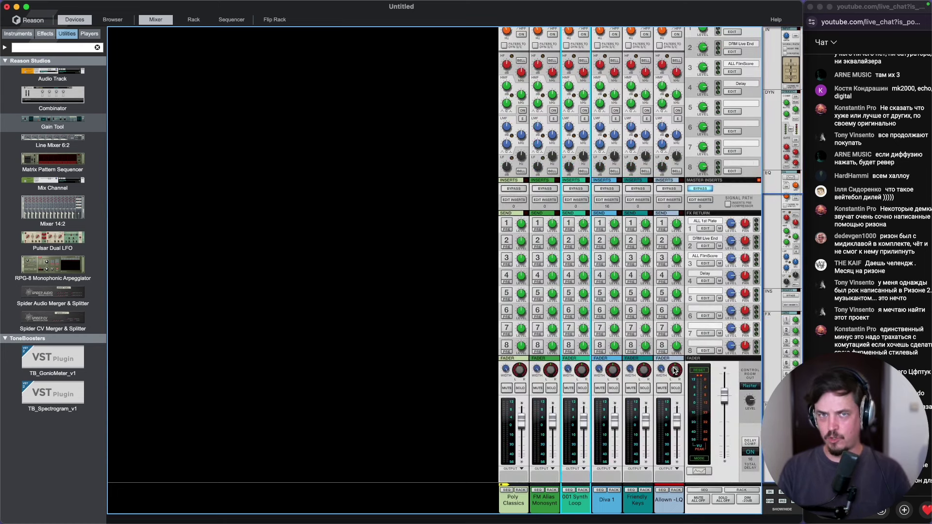
{"action": "left_click_drag", "start_coordinate": [661, 369], "coordinate": [659, 406]}
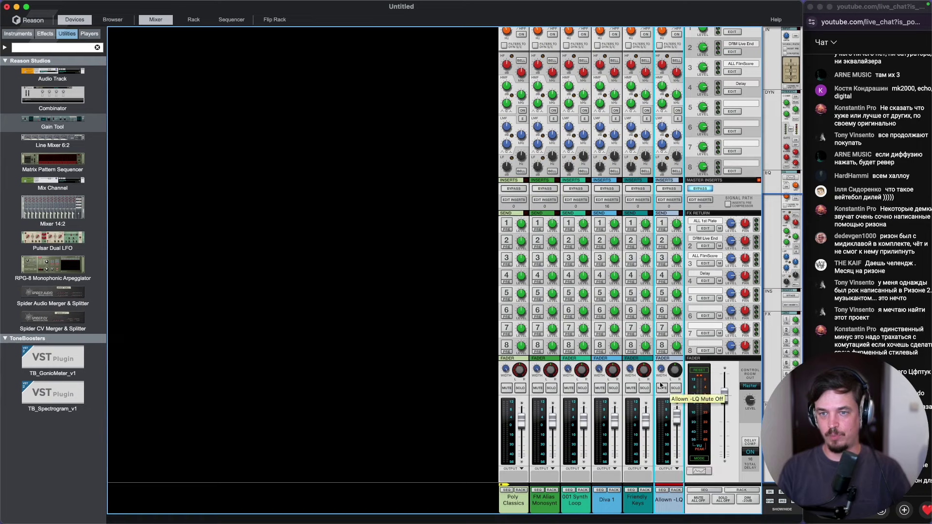
{"action": "scroll", "coordinate": [607, 291], "scroll_direction": "up", "scroll_amount": 5}
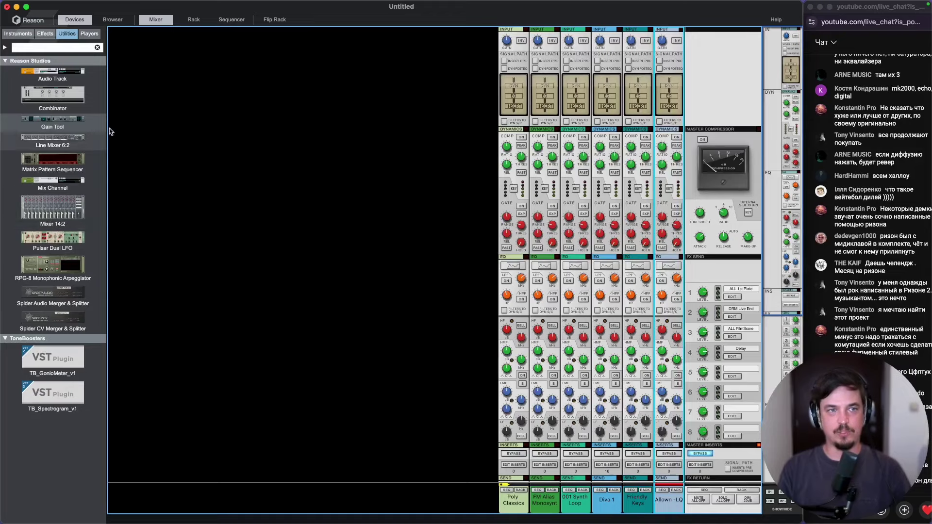
Step: Return to the rack alone, add a Mixer 14:2 below the Gain Tool and delete it again
{"action": "left_click", "coordinate": [156, 19]}
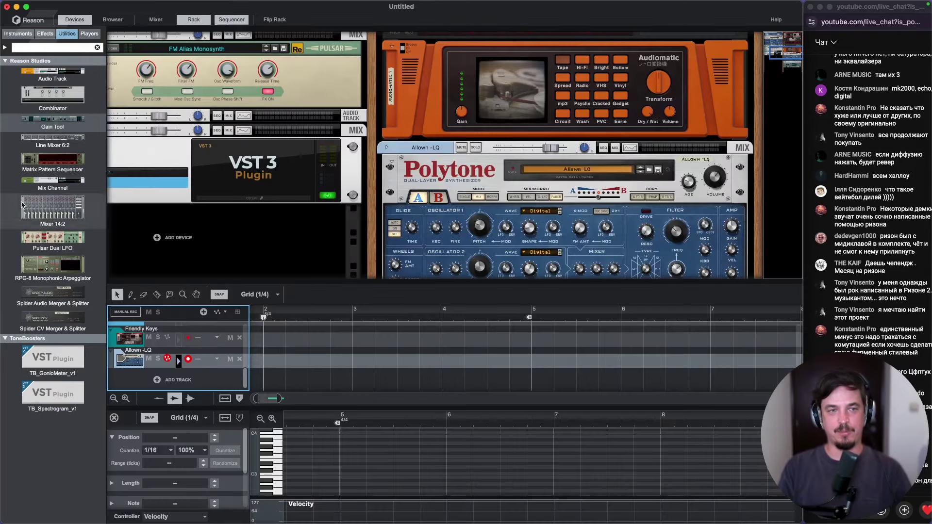
{"action": "left_click", "coordinate": [231, 20]}
{"action": "left_click_drag", "start_coordinate": [55, 214], "coordinate": [536, 495]}
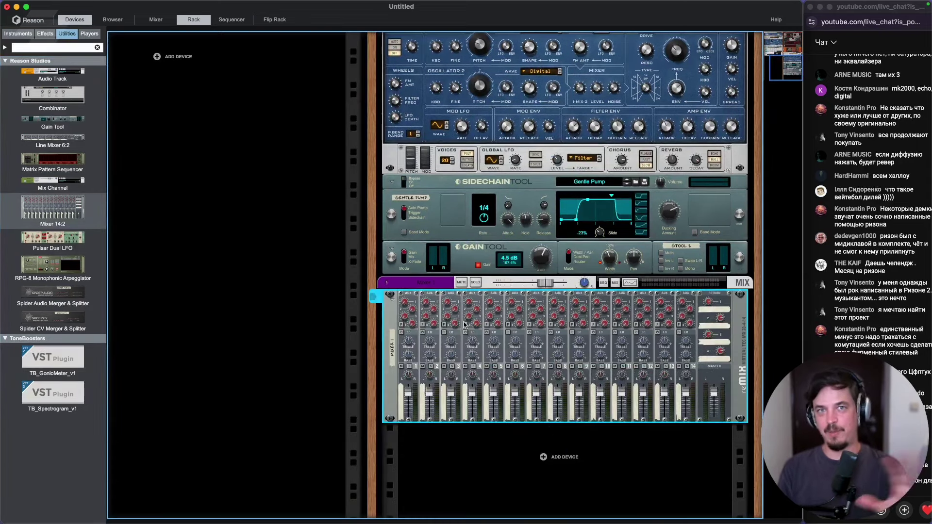
{"action": "left_click", "coordinate": [391, 338]}
{"action": "left_click", "coordinate": [391, 339]}
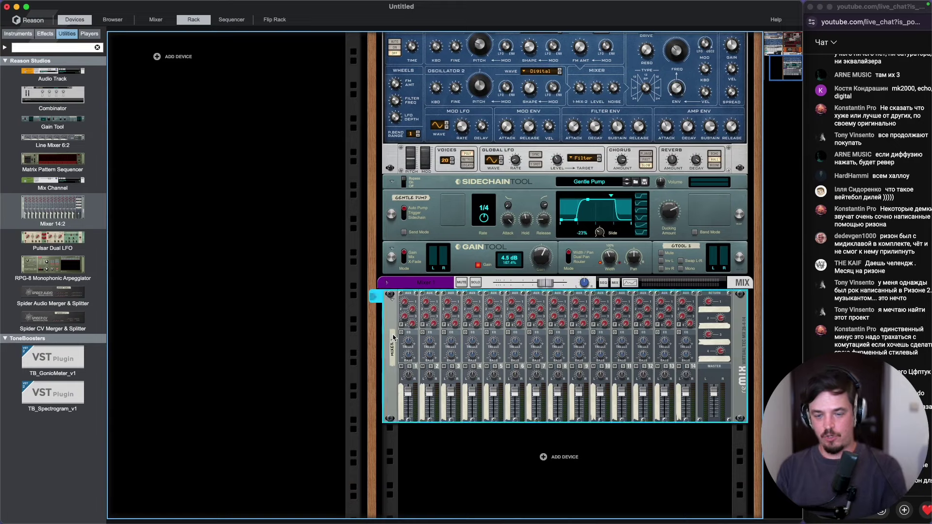
{"action": "key", "text": "Delete"}
Step: Reset the Gain Tool's gain to 0.0 dB
{"action": "left_click", "coordinate": [454, 213]}
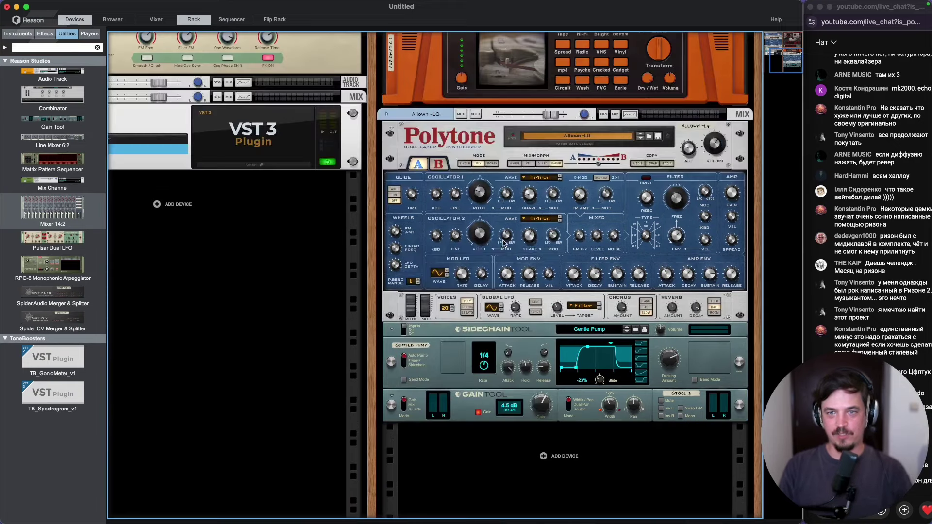
{"action": "left_click", "coordinate": [475, 406]}
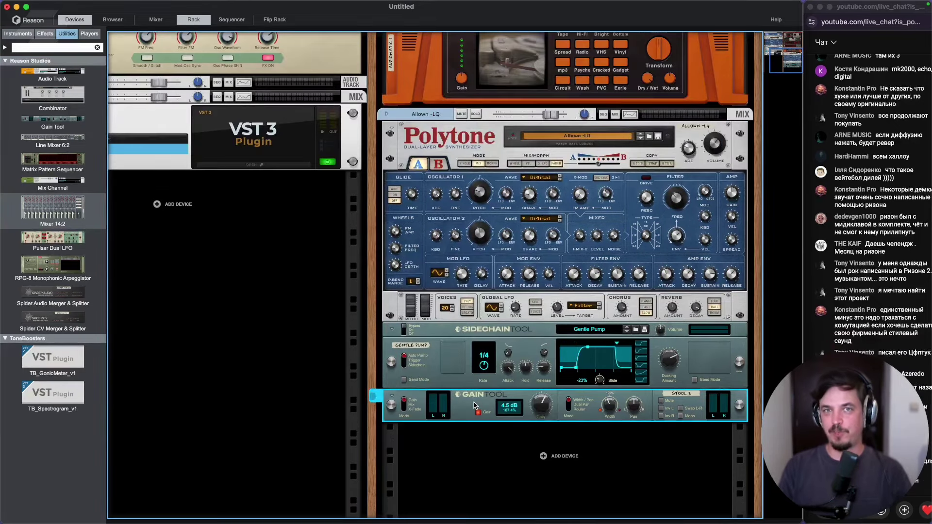
{"action": "left_click", "coordinate": [538, 404], "text": "super"}
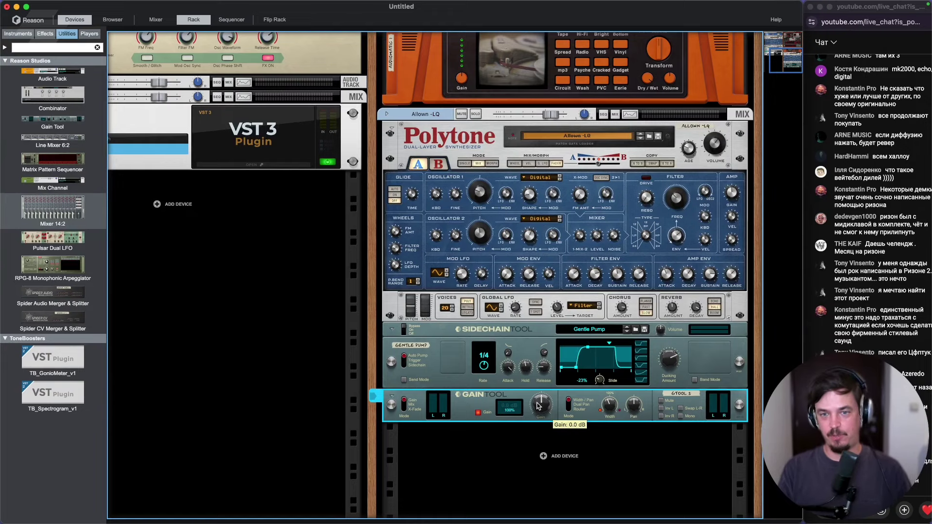
Step: Show the mixer on its own, try hiding the Input, EQ and Send sections of the channel strips, and restore them
{"action": "left_click", "coordinate": [155, 20]}
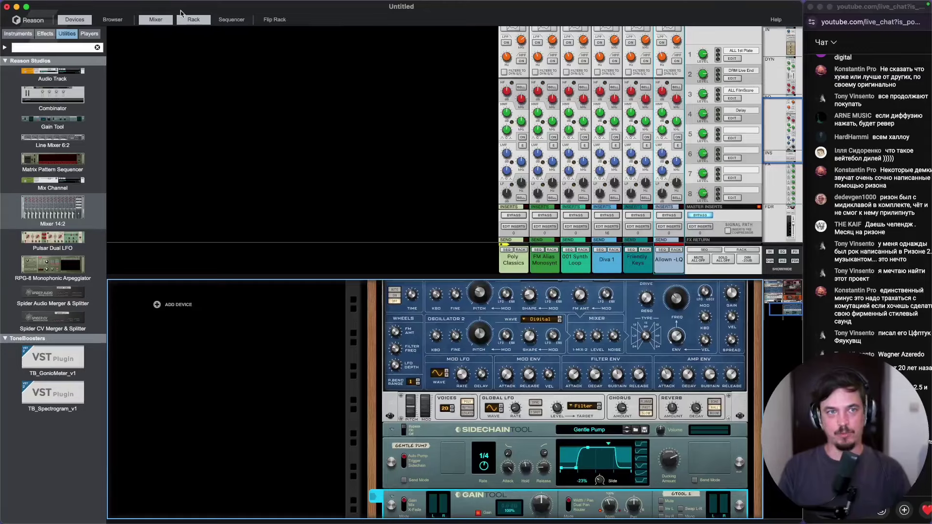
{"action": "left_click", "coordinate": [194, 19]}
{"action": "scroll", "coordinate": [668, 286], "scroll_direction": "down", "scroll_amount": 10}
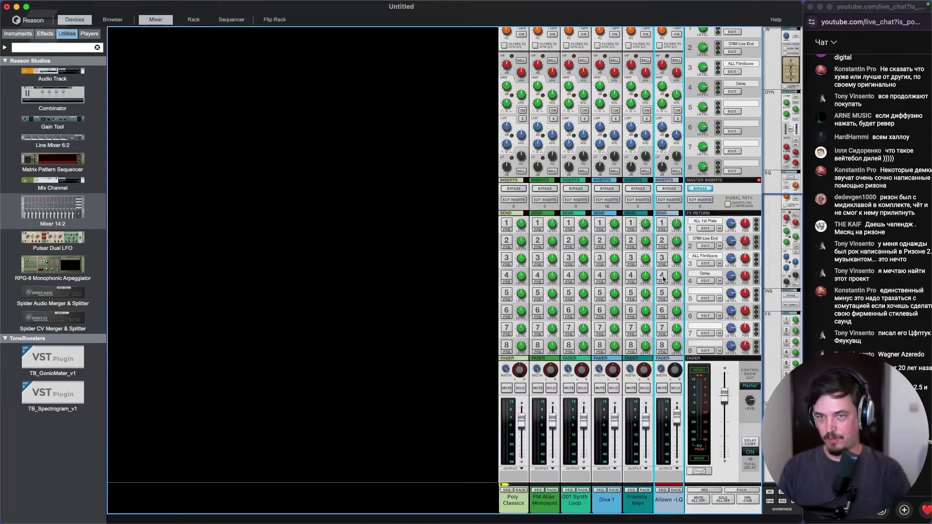
{"action": "scroll", "coordinate": [662, 295], "scroll_direction": "up", "scroll_amount": 10}
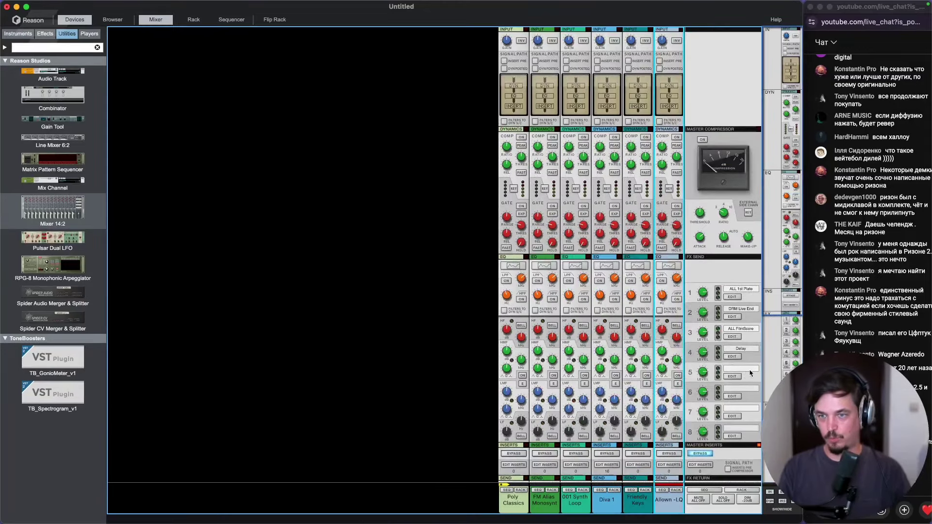
{"action": "left_click", "coordinate": [782, 493]}
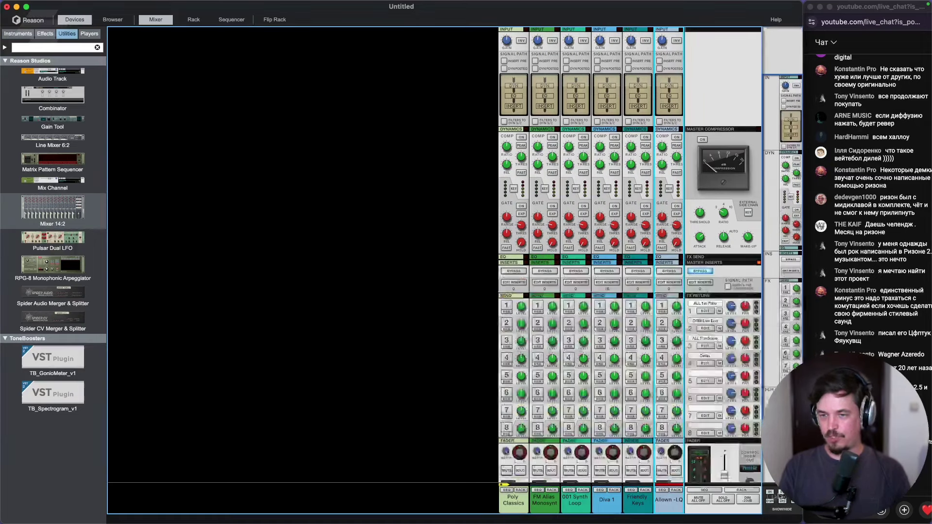
{"action": "left_click", "coordinate": [771, 493]}
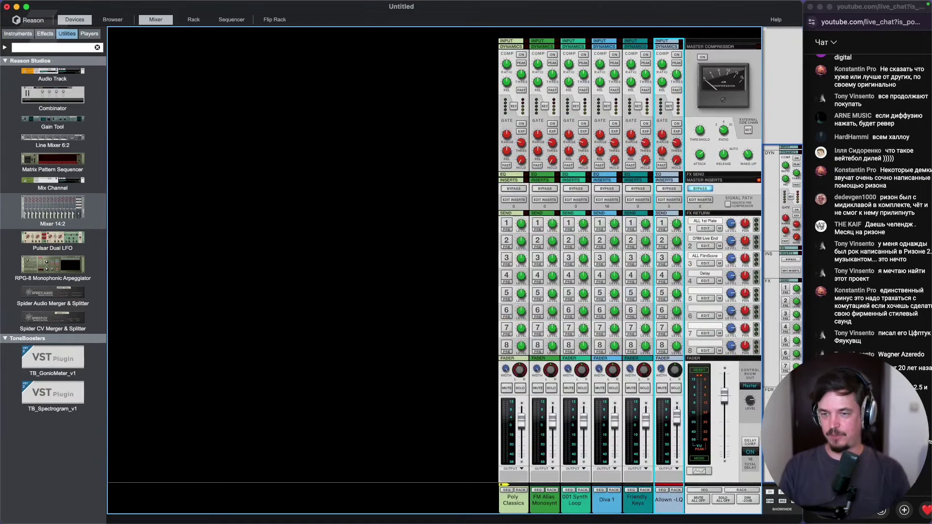
{"action": "left_click", "coordinate": [794, 493]}
{"action": "left_click", "coordinate": [782, 502]}
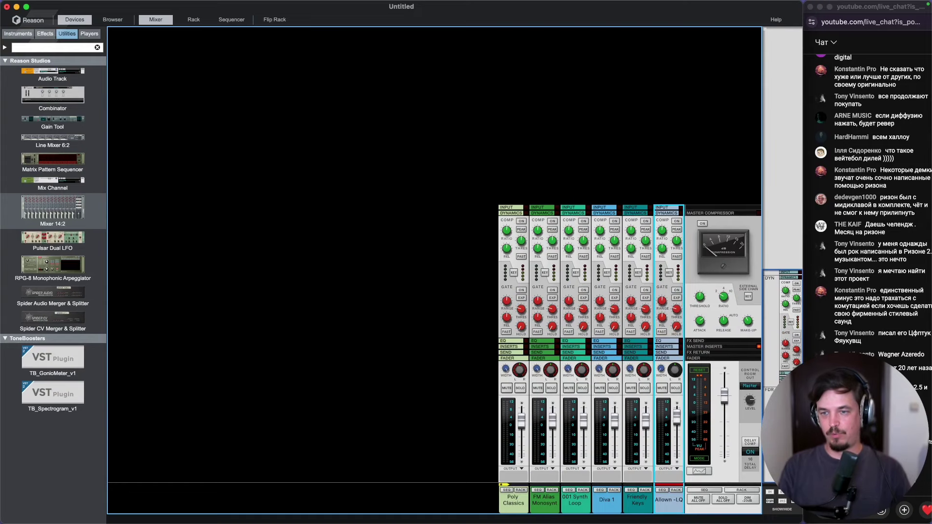
{"action": "left_click", "coordinate": [771, 492]}
{"action": "left_click", "coordinate": [782, 492]}
{"action": "left_click", "coordinate": [782, 500]}
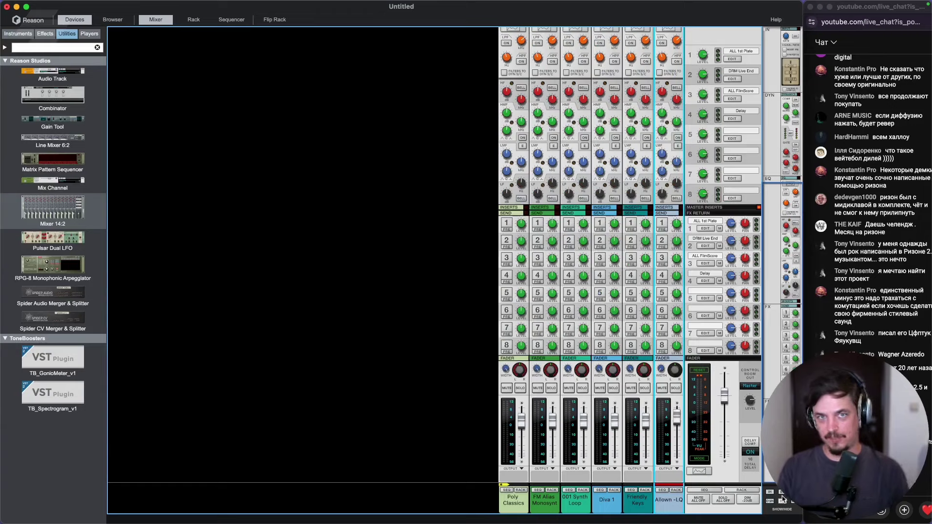
{"action": "left_click", "coordinate": [786, 500]}
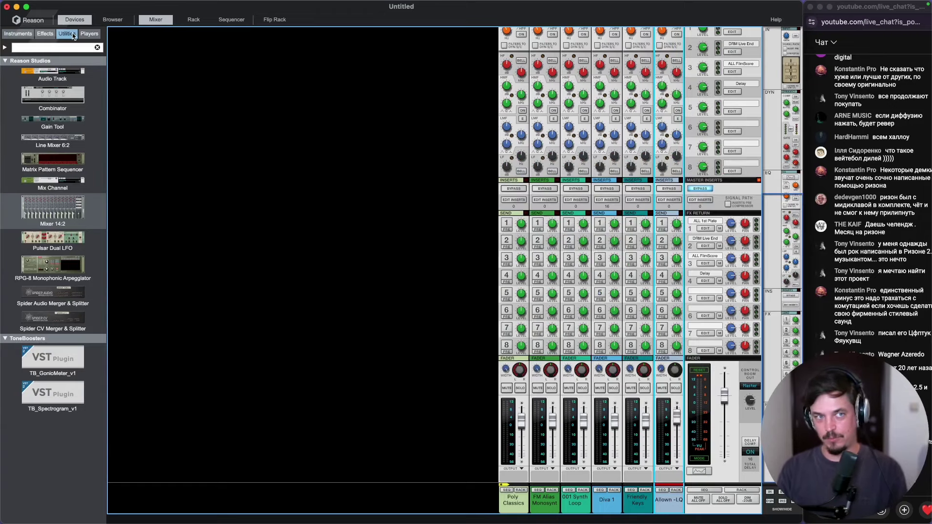
Step: Return to the rack and add the Stereo Tool effect below the Gain Tool
{"action": "left_click", "coordinate": [155, 22]}
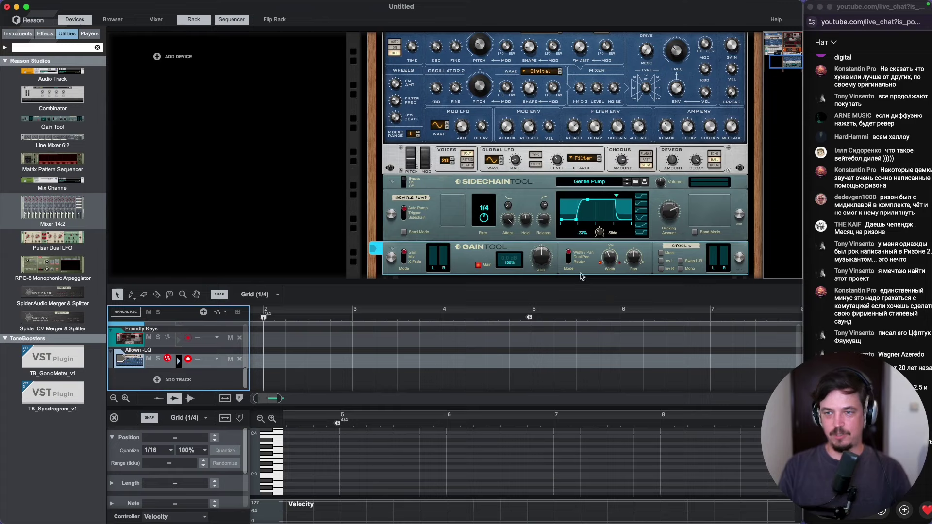
{"action": "scroll", "coordinate": [530, 244], "scroll_direction": "down", "scroll_amount": 3}
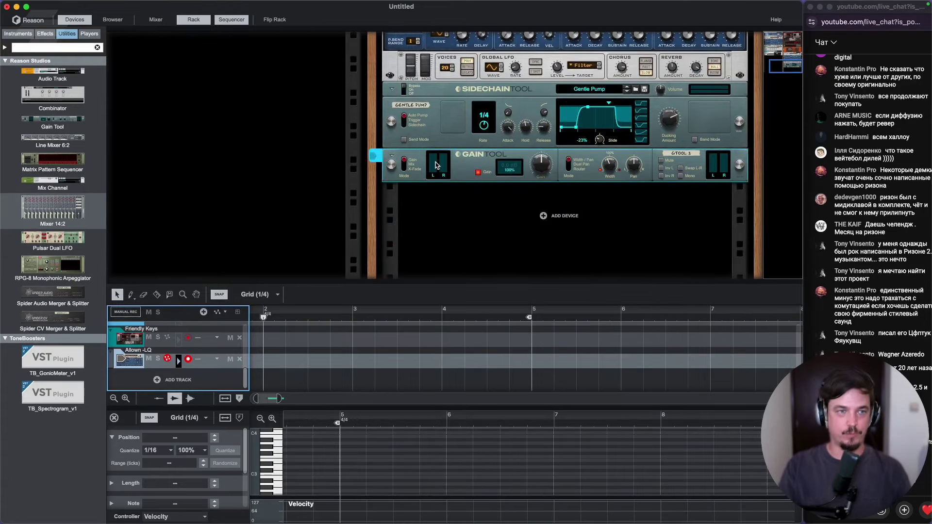
{"action": "left_click", "coordinate": [97, 47]}
{"action": "left_click", "coordinate": [45, 33]}
{"action": "scroll", "coordinate": [61, 382], "scroll_direction": "down", "scroll_amount": 4}
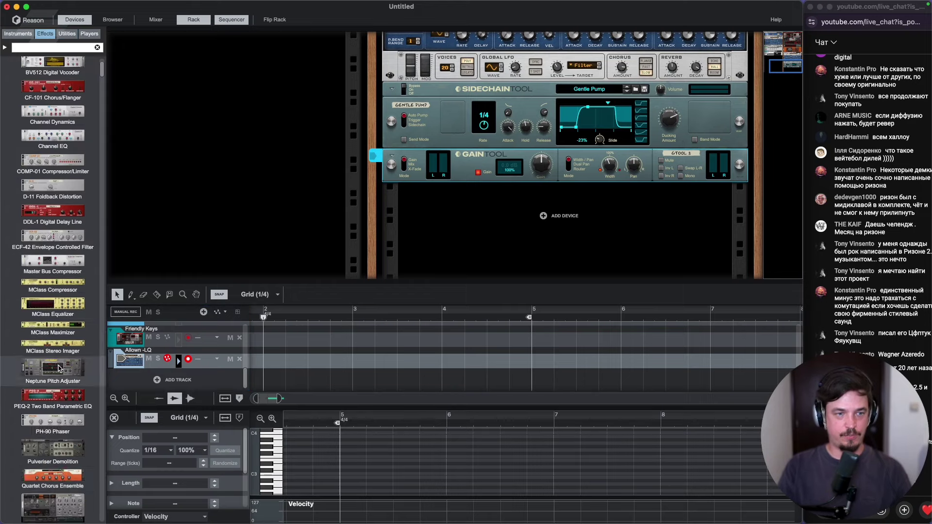
{"action": "scroll", "coordinate": [61, 382], "scroll_direction": "down", "scroll_amount": 5}
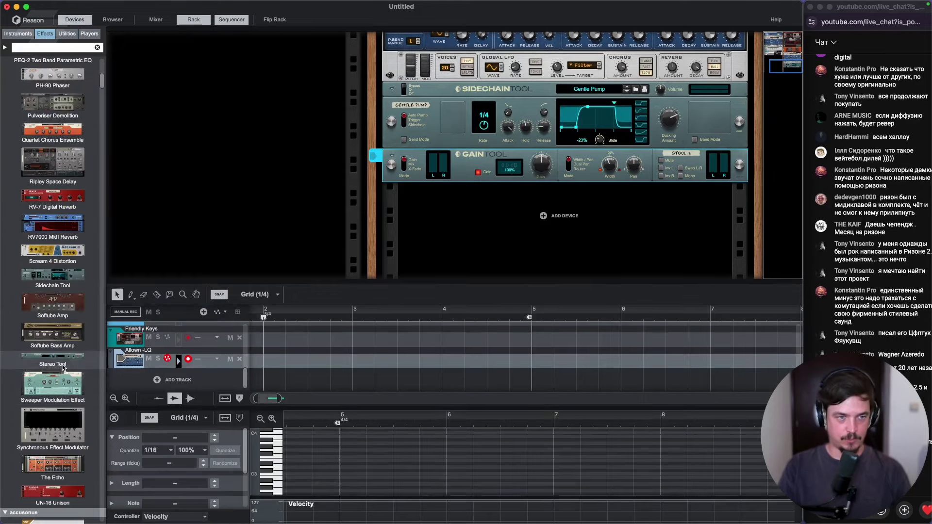
{"action": "left_click_drag", "start_coordinate": [39, 361], "coordinate": [499, 211]}
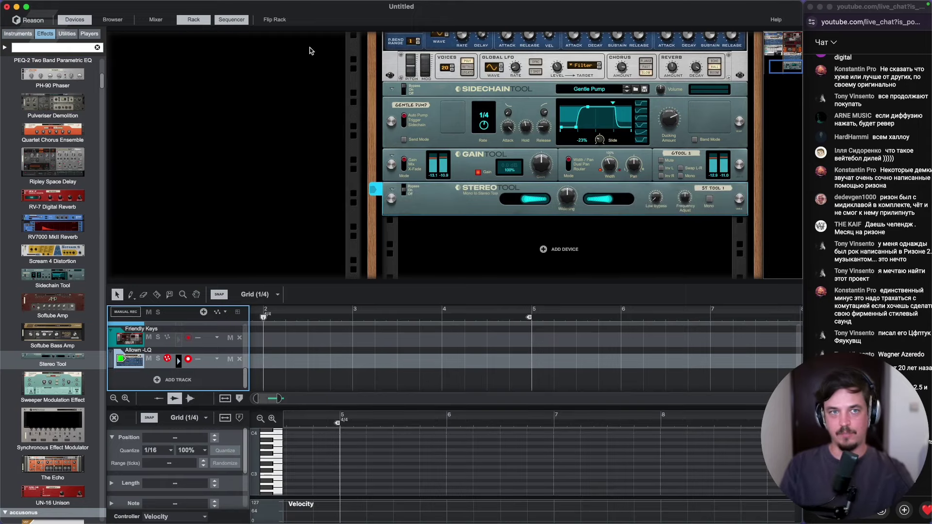
Step: Show the mixer above the rack, try narrowing the Allown -LQ channel's stereo width, and turn it back up
{"action": "left_click", "coordinate": [156, 20]}
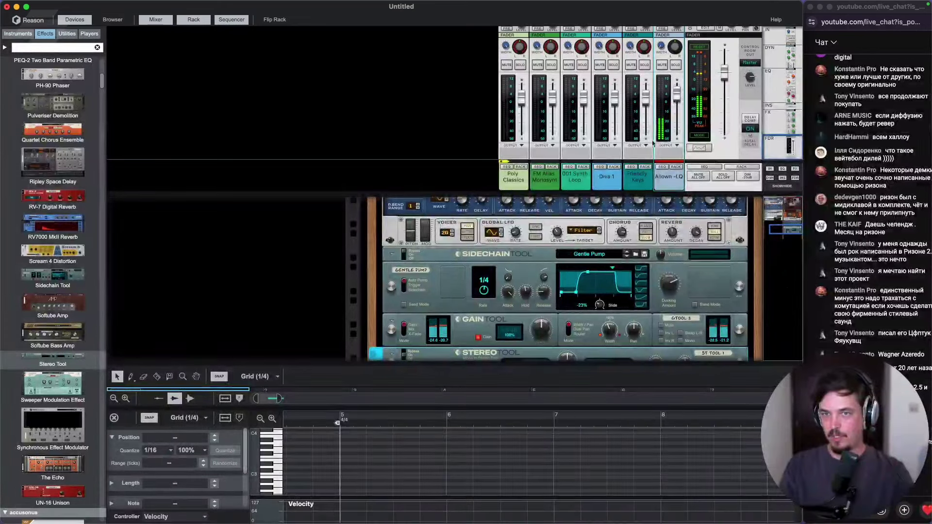
{"action": "left_click_drag", "start_coordinate": [662, 48], "coordinate": [670, 2]}
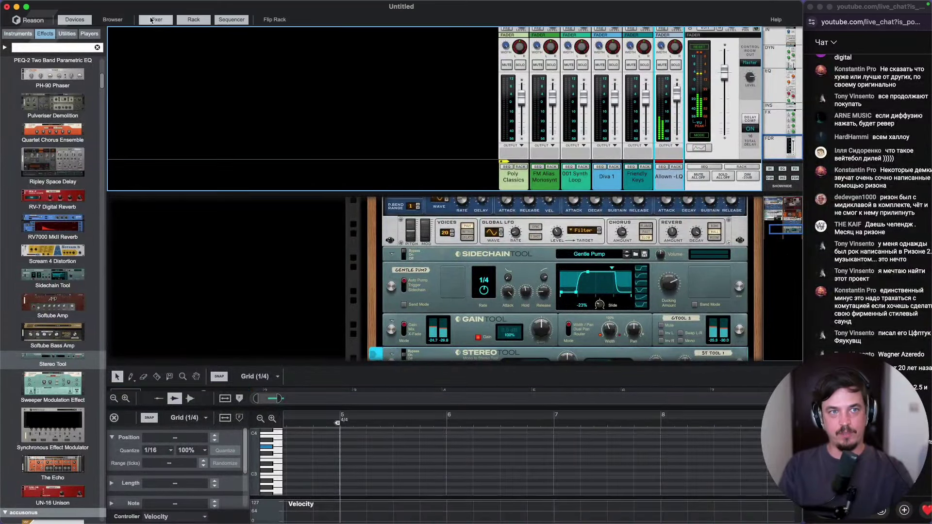
{"action": "mouse_move", "coordinate": [662, 43]}
{"action": "left_mouse_down"}
{"action": "mouse_move", "coordinate": [661, 73]}
{"action": "mouse_move", "coordinate": [658, 54]}
{"action": "left_mouse_up"}
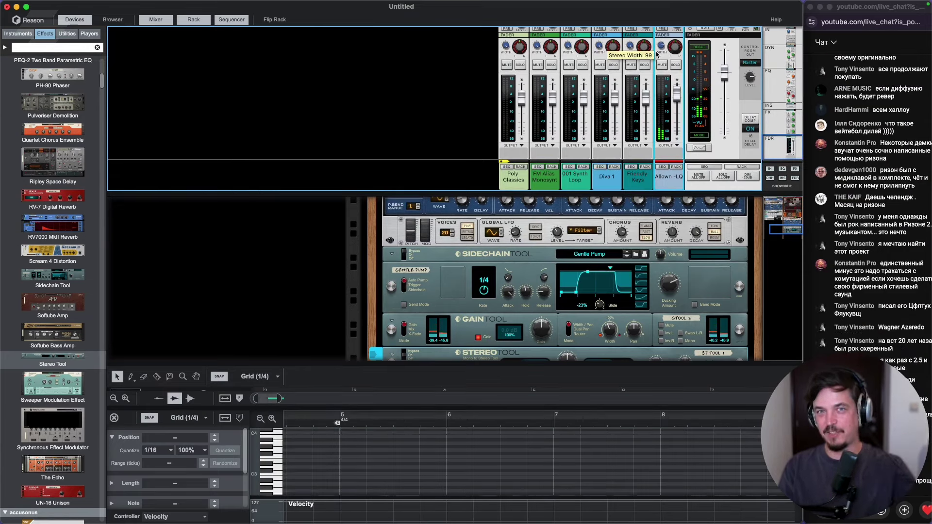
{"action": "left_click_drag", "start_coordinate": [657, 54], "coordinate": [653, 4]}
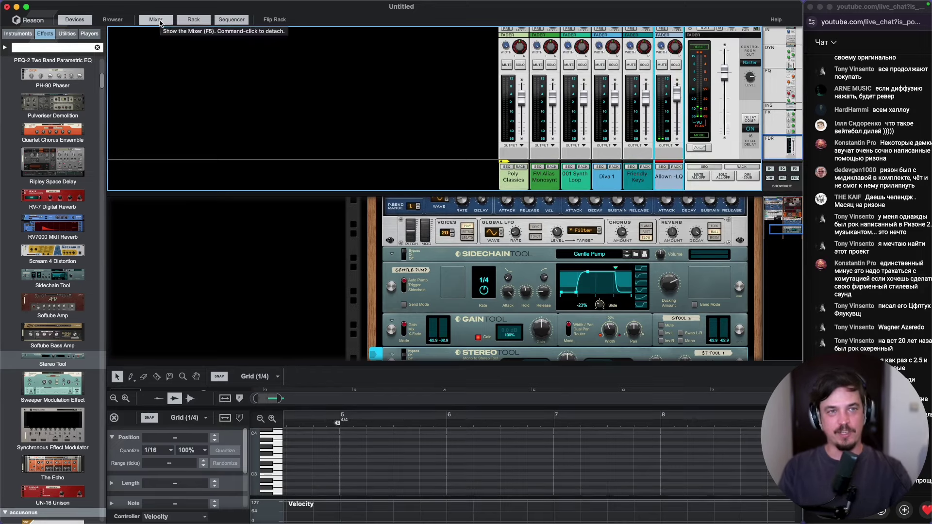
Step: Show the rack on its own and try the Stereo Tool's Low bypass control below the Polytone synthesizer
{"action": "left_click", "coordinate": [161, 22]}
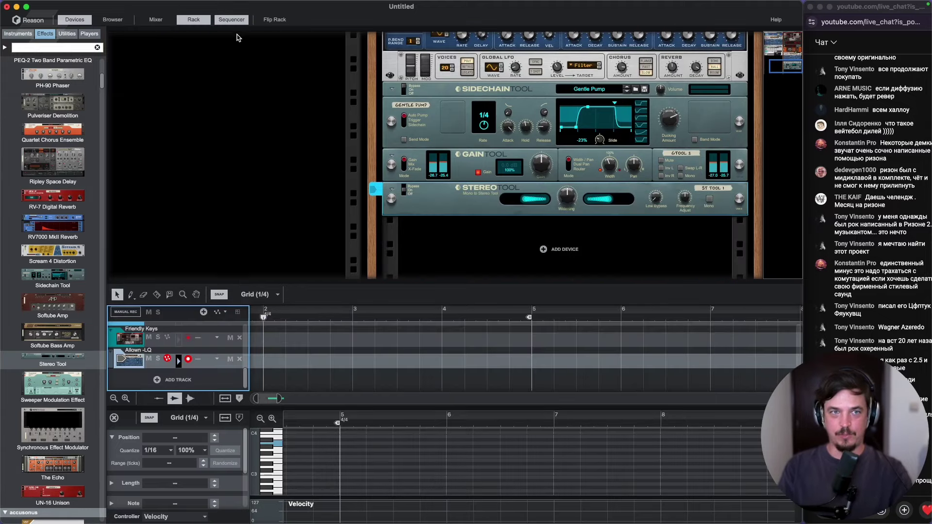
{"action": "left_click", "coordinate": [232, 22]}
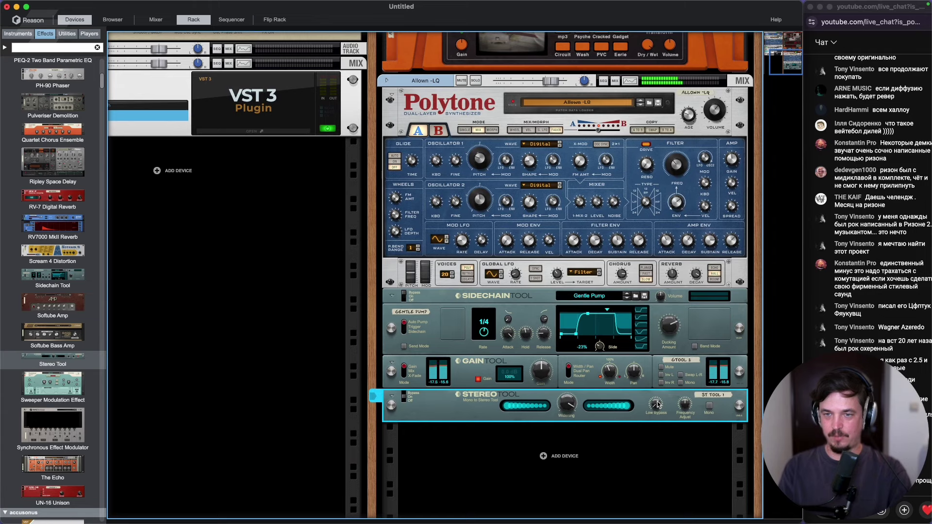
{"action": "mouse_move", "coordinate": [658, 405]}
{"action": "left_mouse_down"}
{"action": "mouse_move", "coordinate": [660, 394]}
{"action": "mouse_move", "coordinate": [656, 408]}
{"action": "left_mouse_up"}
{"action": "mouse_move", "coordinate": [655, 408]}
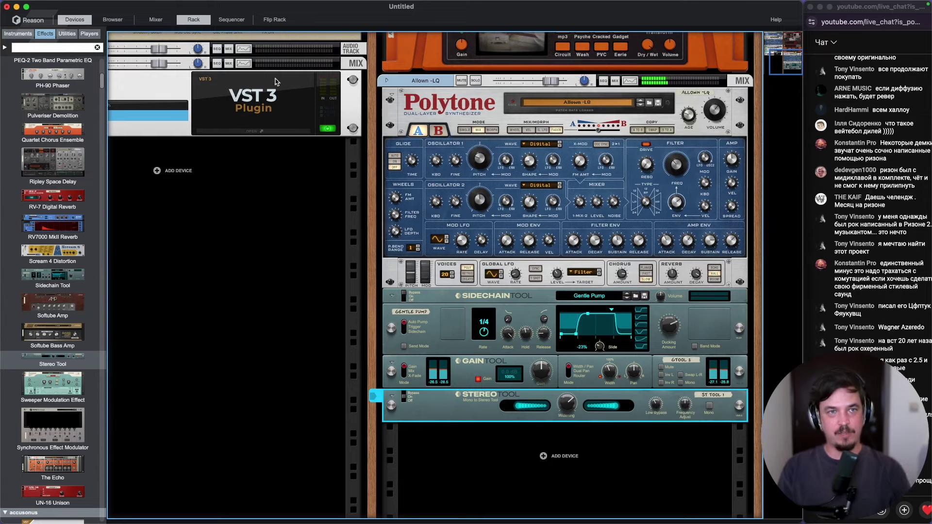
Step: Toggle the mixer view, raise the Widening of the Stereo Tool on the 001 Synth Loop track to 100%, and stop playback
{"action": "left_click", "coordinate": [162, 19]}
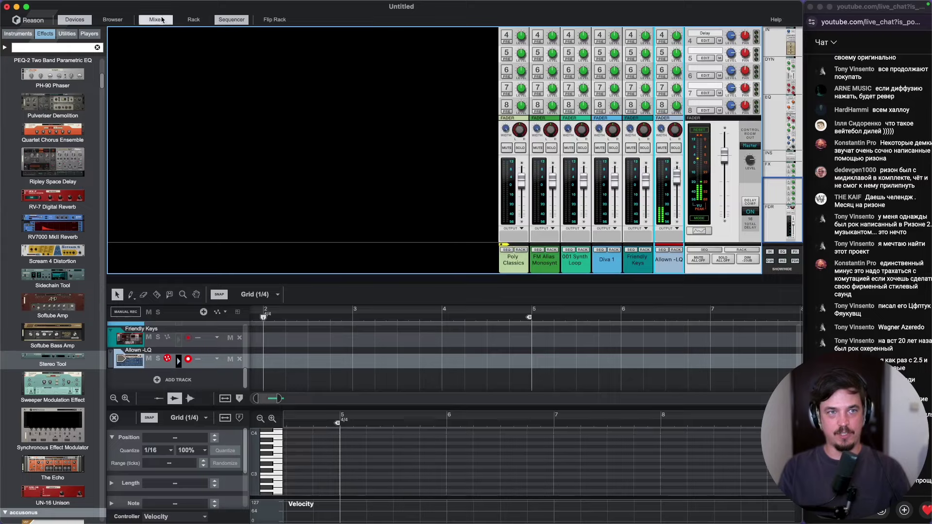
{"action": "left_click", "coordinate": [161, 19]}
{"action": "left_click", "coordinate": [113, 20]}
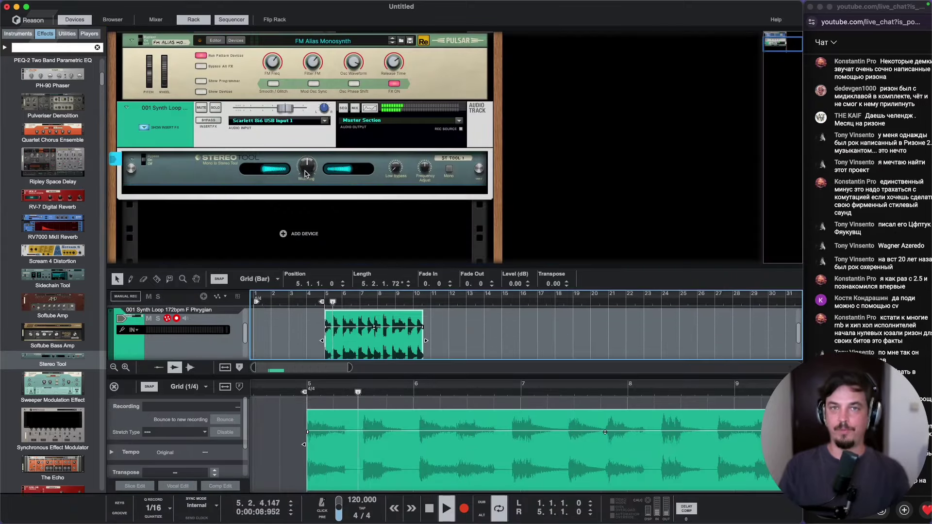
{"action": "left_click_drag", "start_coordinate": [305, 178], "coordinate": [310, 150]}
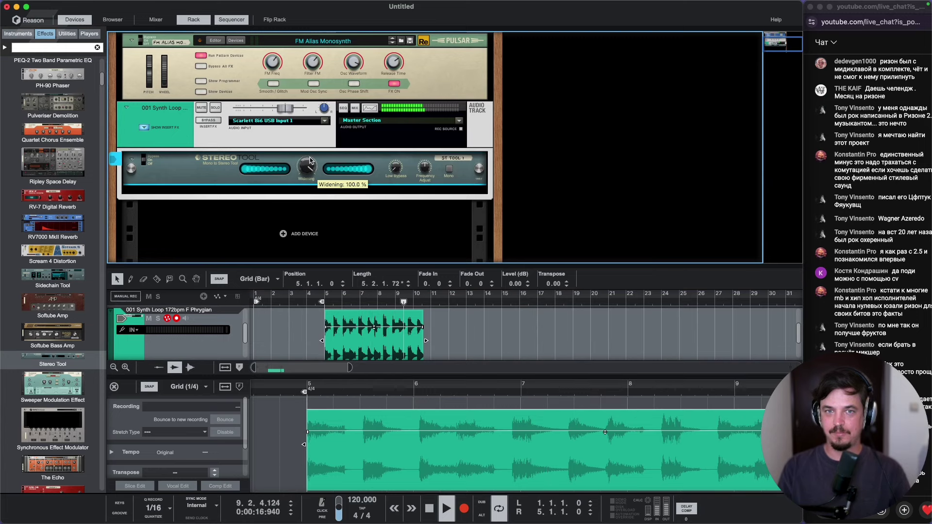
{"action": "key", "text": "space"}
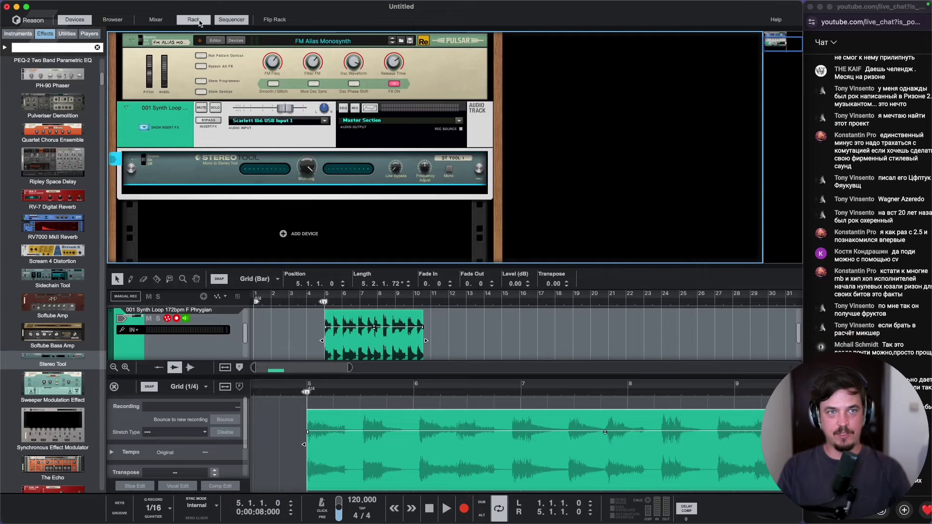
Step: Show the mixer above the rack, go to the 001 Synth Loop channel's width control, and play the loop
{"action": "key", "text": "F5"}
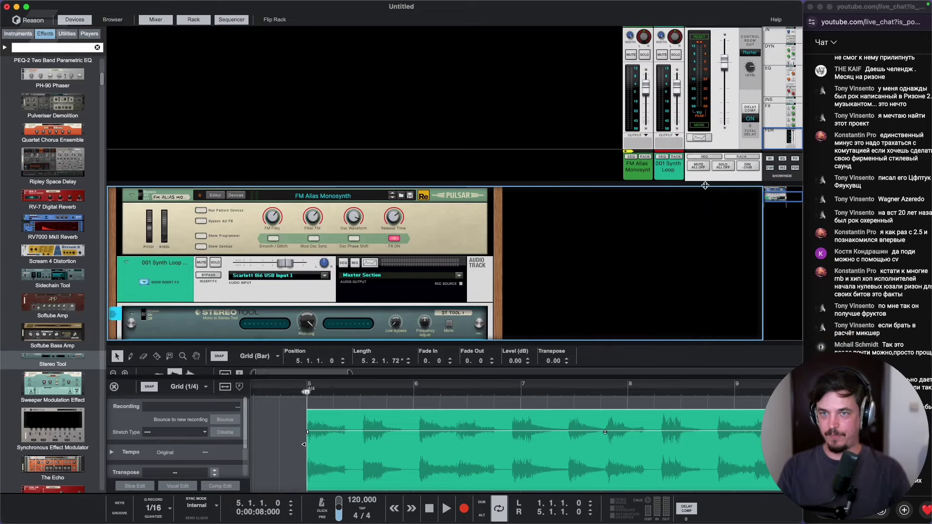
{"action": "left_click", "coordinate": [663, 36]}
{"action": "mouse_move", "coordinate": [188, 3]}
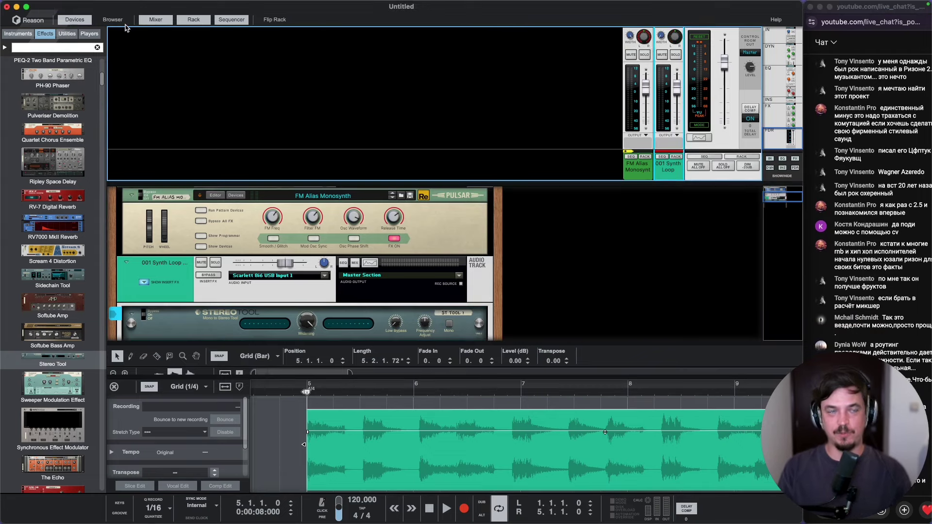
{"action": "key", "text": "space"}
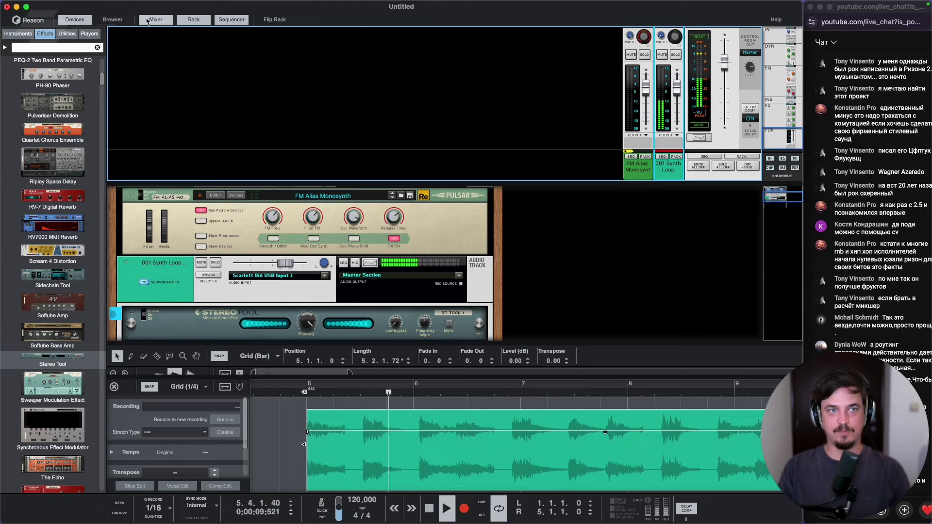
Step: Audition the Stereo Tool's Widening control in the rack at 100%, stop playback, and return to the channel's width control in the mixer
{"action": "left_click", "coordinate": [149, 20]}
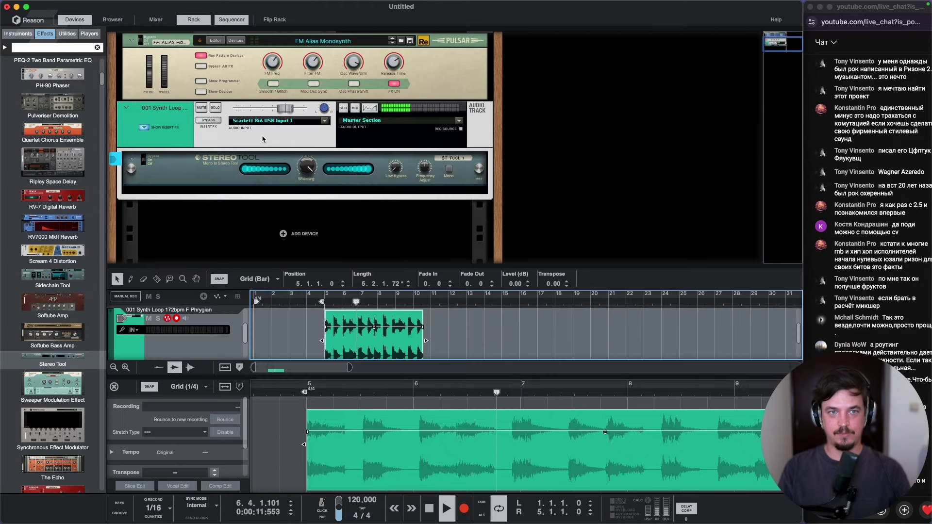
{"action": "left_click_drag", "start_coordinate": [311, 171], "coordinate": [311, 140]}
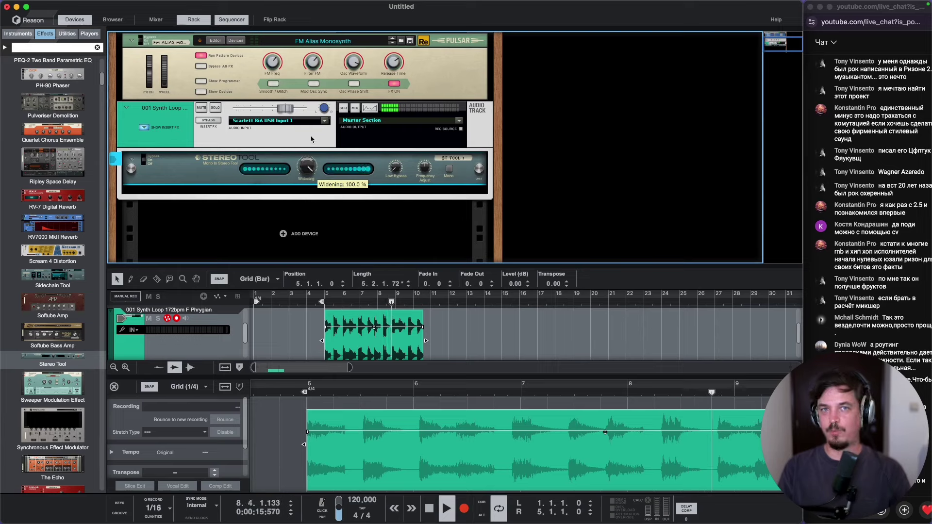
{"action": "key", "text": "space"}
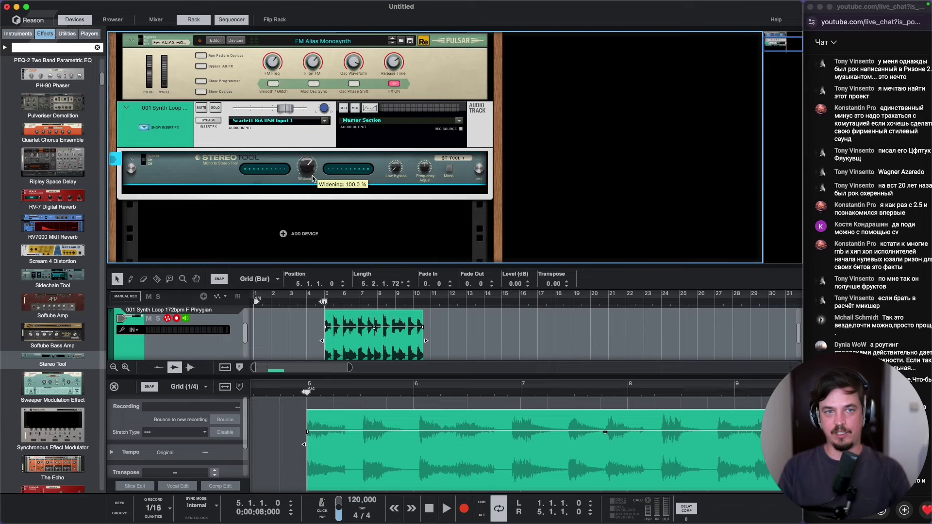
{"action": "left_click", "coordinate": [156, 21]}
{"action": "left_click", "coordinate": [663, 35]}
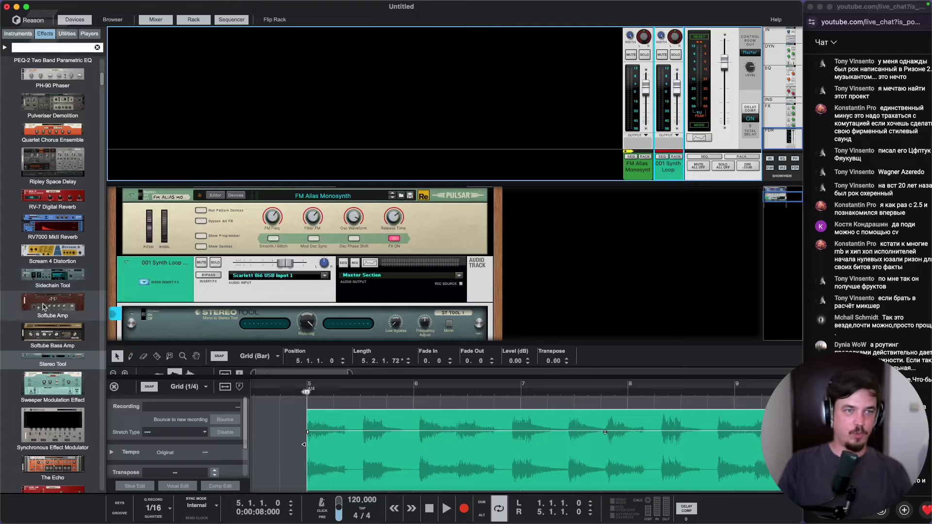
Step: Switch to the browser and review the Reason Tools section and the rest of the New in 13 page, returning to its beginning
{"action": "left_click", "coordinate": [296, 507]}
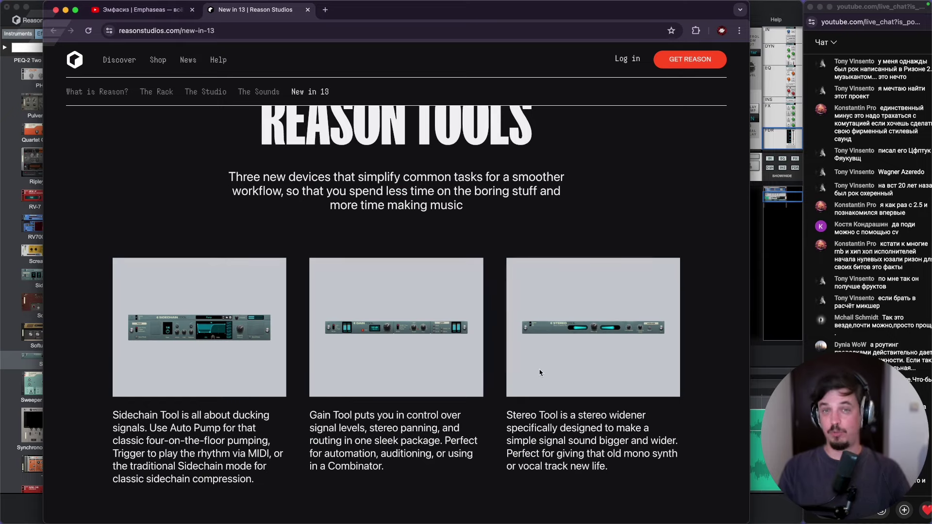
{"action": "scroll", "coordinate": [540, 373], "scroll_direction": "down", "scroll_amount": 5}
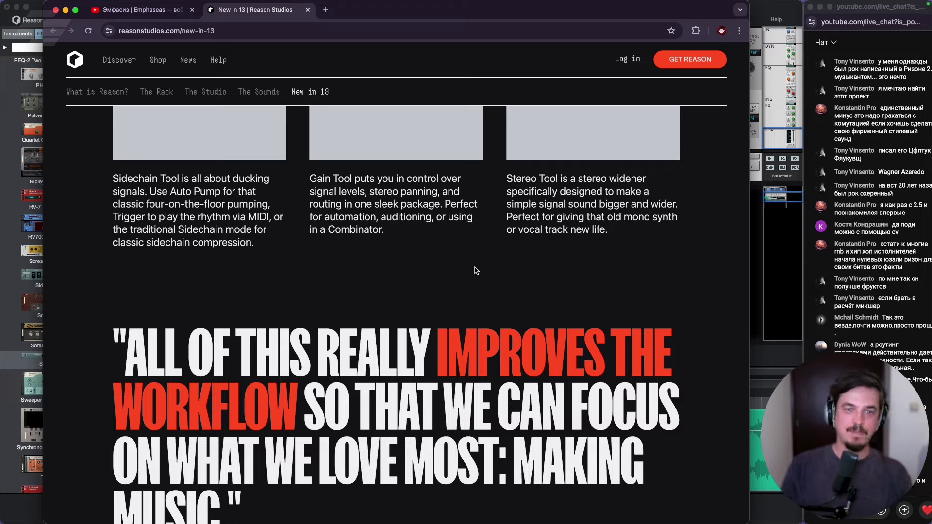
{"action": "scroll", "coordinate": [476, 271], "scroll_direction": "down", "scroll_amount": 10}
{"action": "scroll", "coordinate": [476, 264], "scroll_direction": "down", "scroll_amount": 3}
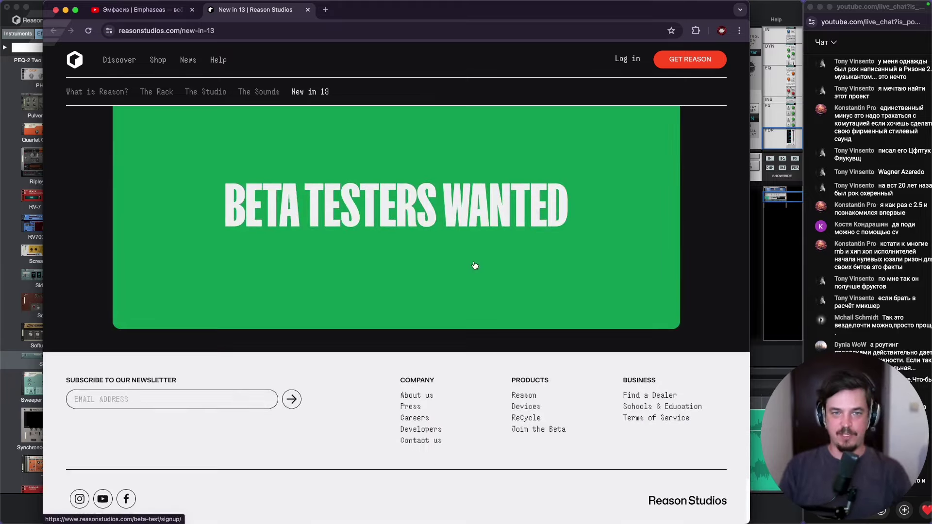
{"action": "scroll", "coordinate": [474, 265], "scroll_direction": "up", "scroll_amount": 20}
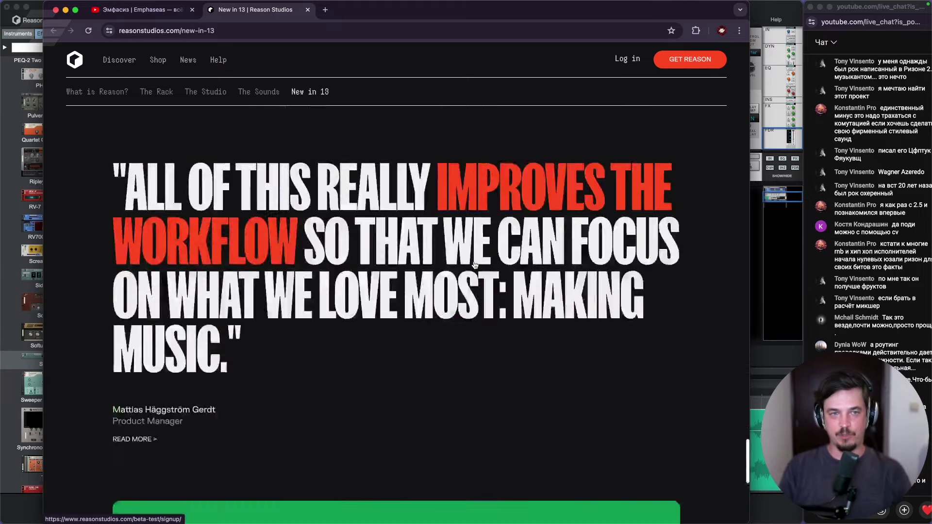
{"action": "scroll", "coordinate": [461, 269], "scroll_direction": "up", "scroll_amount": 15}
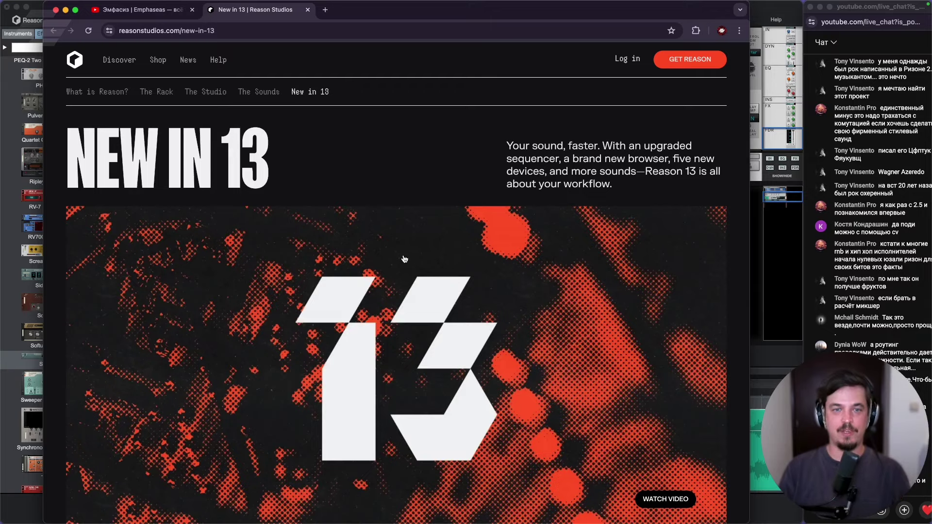
Step: Read the Browse Your Way, Tag, You're It! and Sequencer Upgrade sections of the New in 13 page
{"action": "scroll", "coordinate": [360, 254], "scroll_direction": "down", "scroll_amount": 10}
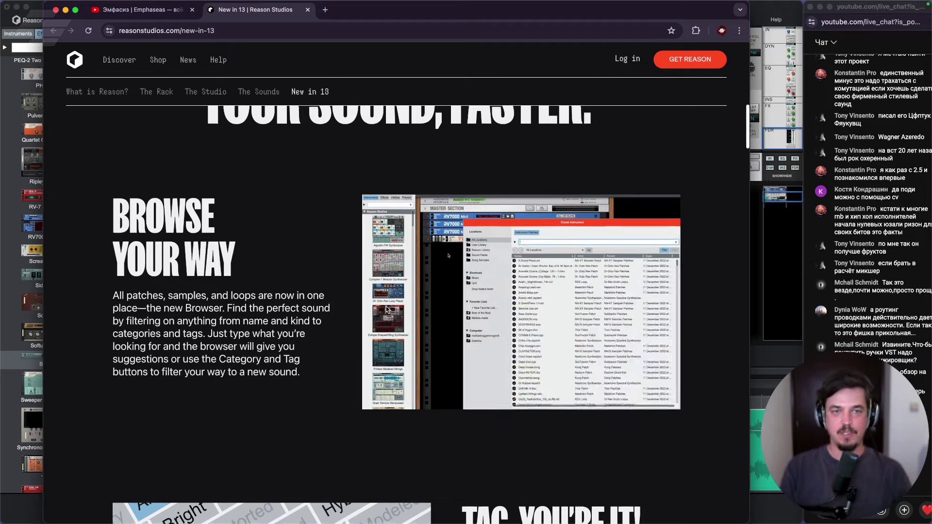
{"action": "scroll", "coordinate": [369, 257], "scroll_direction": "down", "scroll_amount": 6}
{"action": "scroll", "coordinate": [384, 262], "scroll_direction": "up", "scroll_amount": 4}
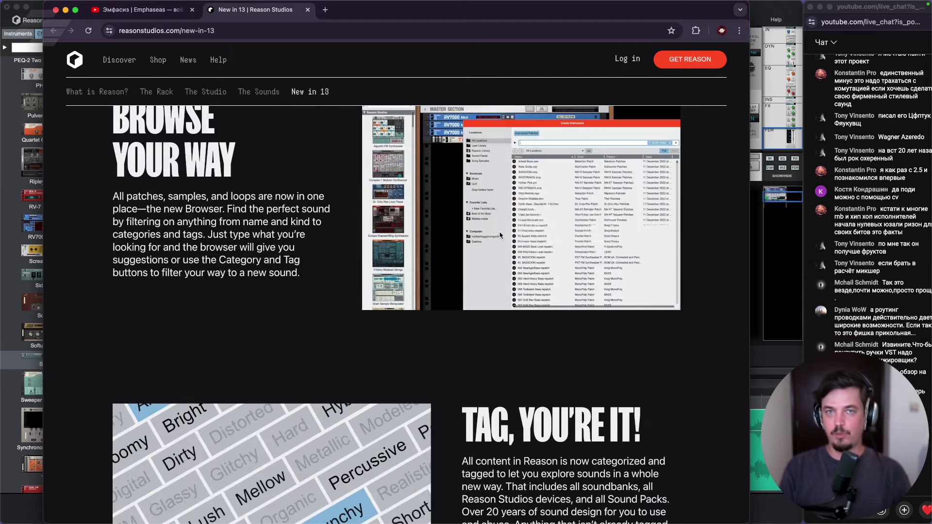
{"action": "scroll", "coordinate": [503, 231], "scroll_direction": "down", "scroll_amount": 5}
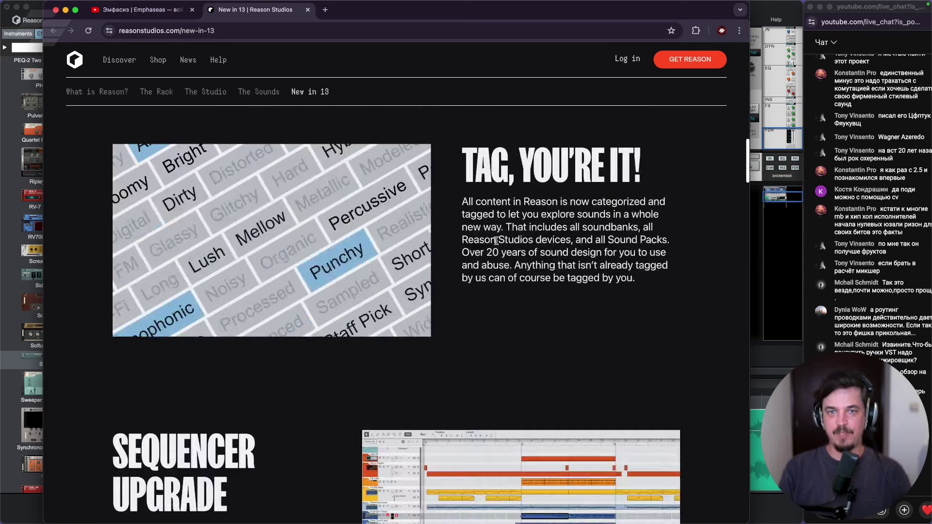
{"action": "scroll", "coordinate": [502, 165], "scroll_direction": "down", "scroll_amount": 3}
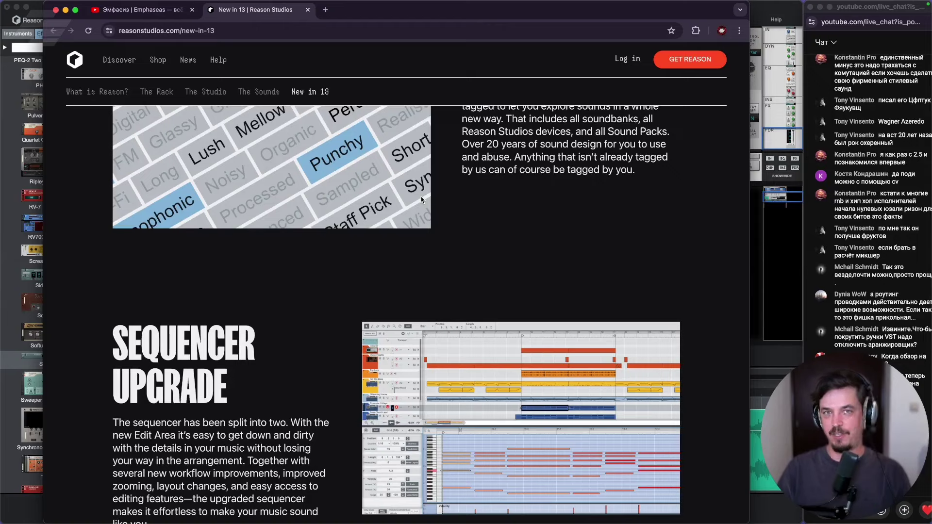
{"action": "scroll", "coordinate": [355, 270], "scroll_direction": "down", "scroll_amount": 3}
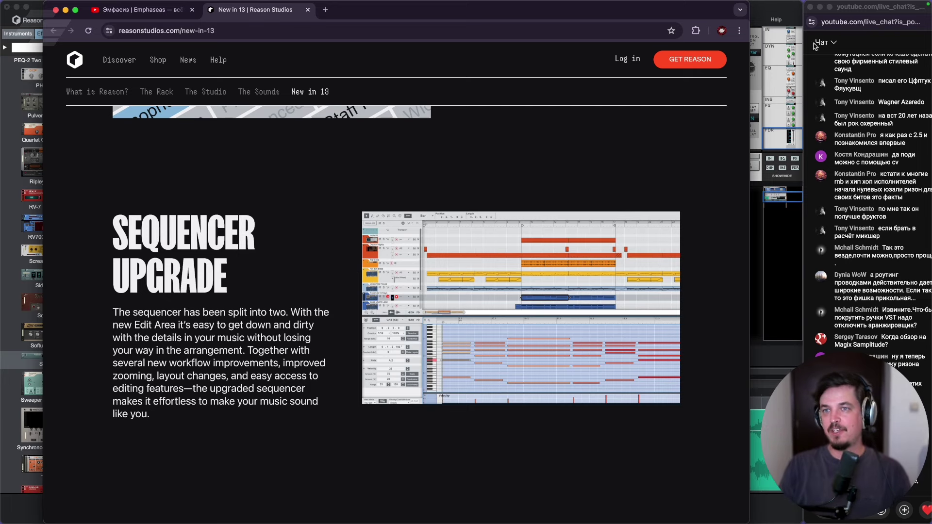
Step: Switch back to Reason, show the sequencer on its own, and slightly enlarge the arrangement area above the edit area
{"action": "left_click", "coordinate": [774, 10]}
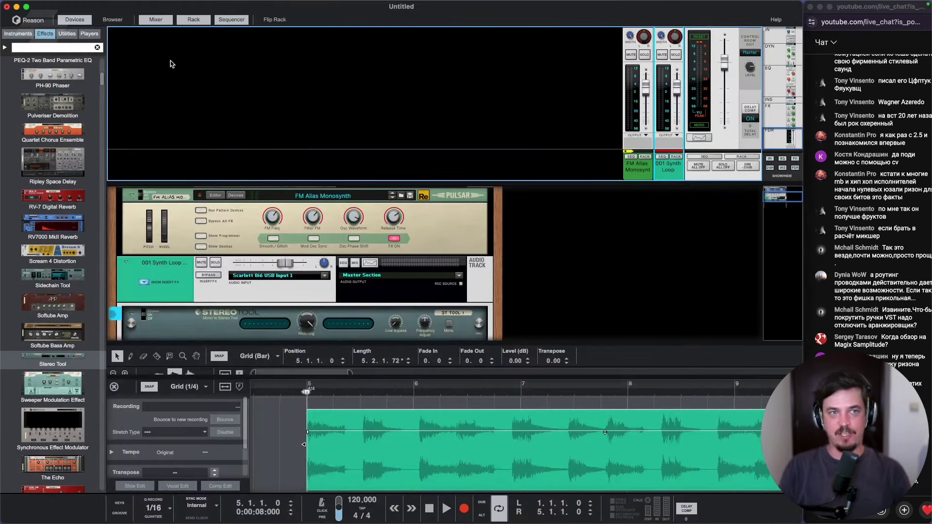
{"action": "left_click", "coordinate": [155, 19]}
{"action": "left_click", "coordinate": [194, 20]}
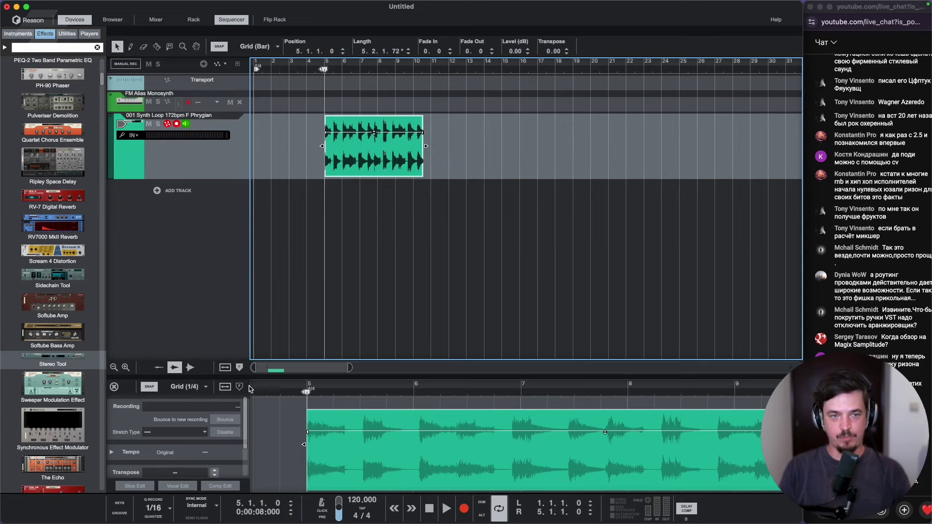
{"action": "mouse_move", "coordinate": [253, 380]}
{"action": "left_mouse_down"}
{"action": "mouse_move", "coordinate": [253, 423]}
{"action": "mouse_move", "coordinate": [253, 377]}
{"action": "left_mouse_up"}
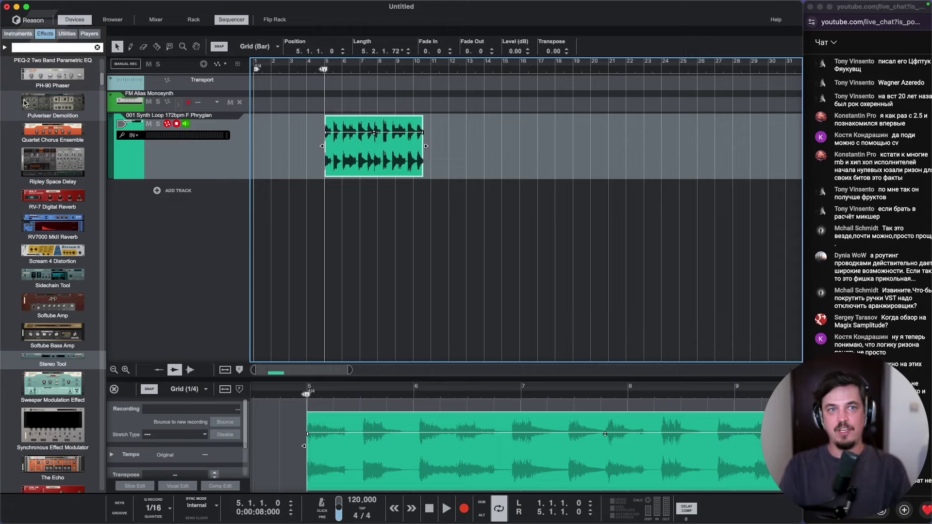
Step: Show the rack above the sequencer and examine the Stereo Tool inserted on the 001 Synth Loop audio track
{"action": "mouse_move", "coordinate": [53, 4]}
{"action": "left_click", "coordinate": [194, 20]}
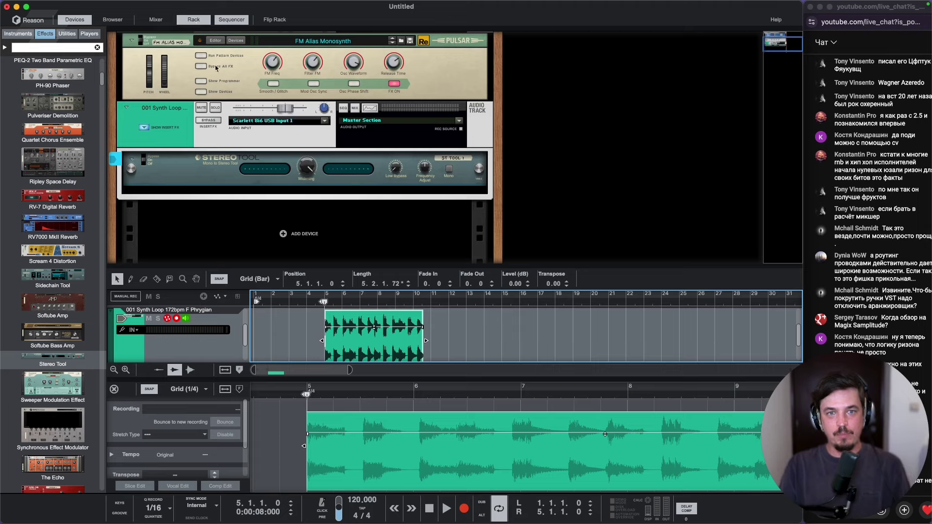
{"action": "scroll", "coordinate": [289, 122], "scroll_direction": "down", "scroll_amount": 1}
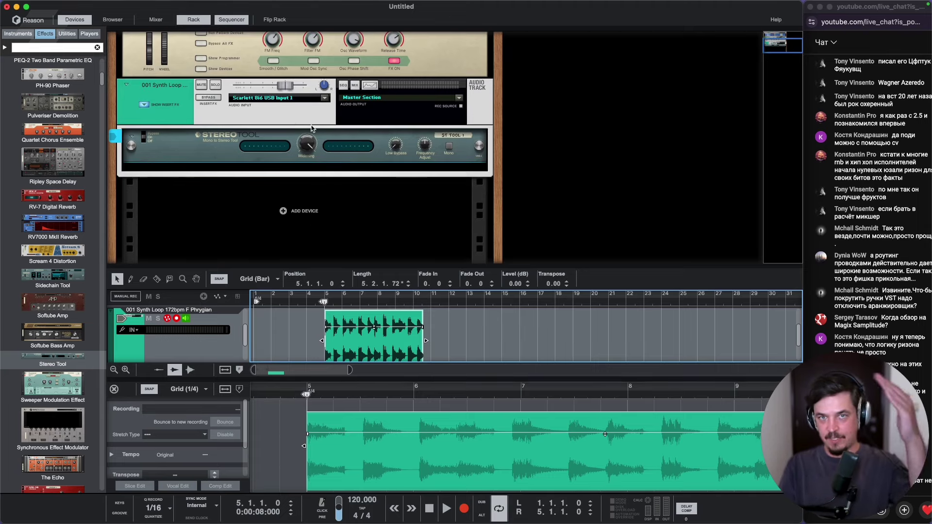
{"action": "scroll", "coordinate": [313, 143], "scroll_direction": "down", "scroll_amount": 1}
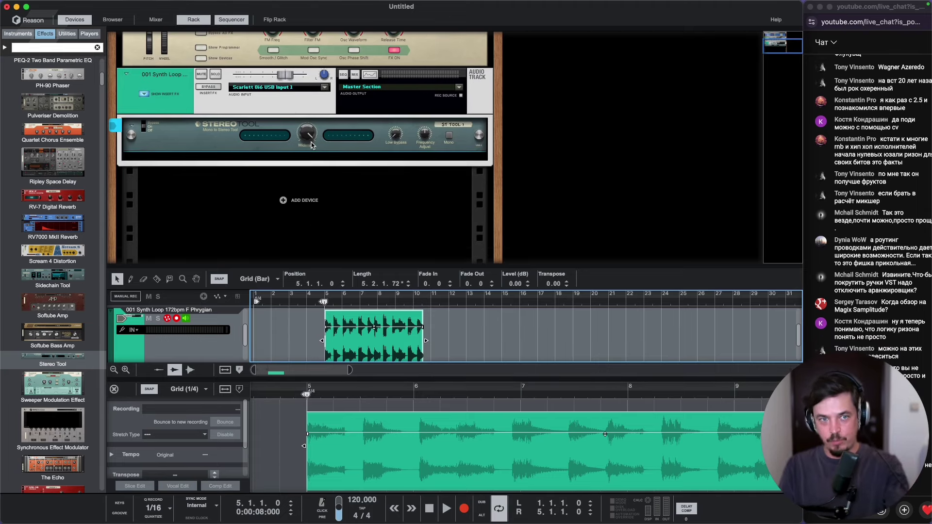
{"action": "scroll", "coordinate": [311, 151], "scroll_direction": "up", "scroll_amount": 2}
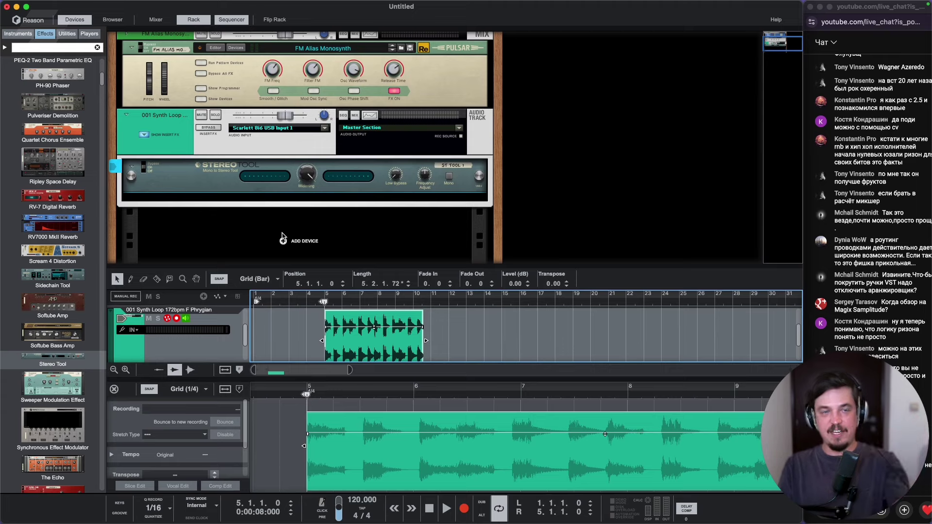
{"action": "left_click_drag", "start_coordinate": [111, 209], "coordinate": [196, 215]}
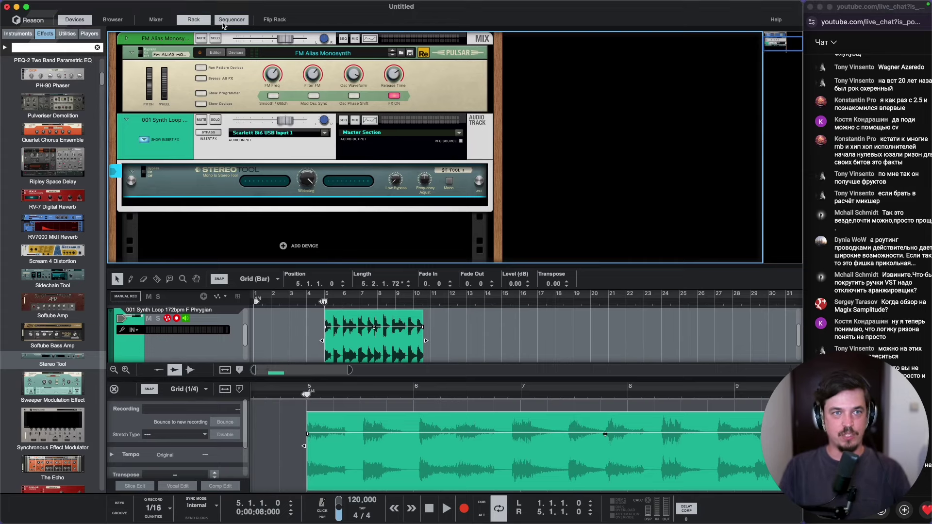
Step: Widen the navigator overview beside the rack, then hide the rack and show it again
{"action": "left_click_drag", "start_coordinate": [763, 124], "coordinate": [663, 129]}
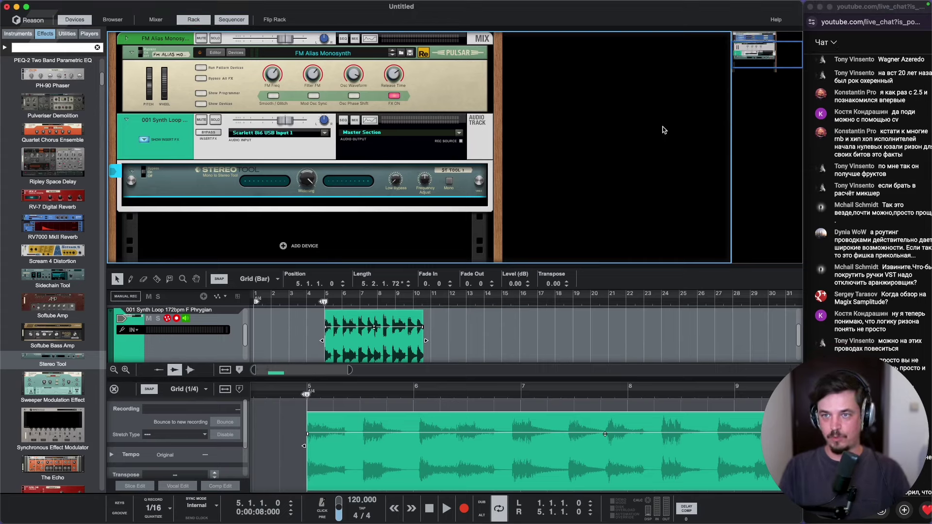
{"action": "mouse_move", "coordinate": [732, 140]}
{"action": "left_mouse_down"}
{"action": "mouse_move", "coordinate": [673, 144]}
{"action": "mouse_move", "coordinate": [731, 138]}
{"action": "left_mouse_up"}
{"action": "mouse_move", "coordinate": [313, 523]}
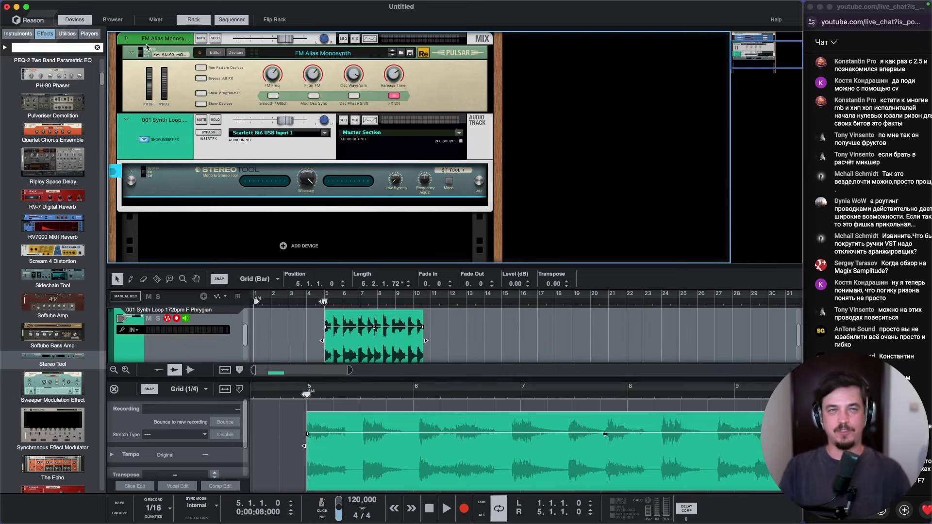
{"action": "left_click", "coordinate": [203, 21]}
{"action": "left_click", "coordinate": [204, 23]}
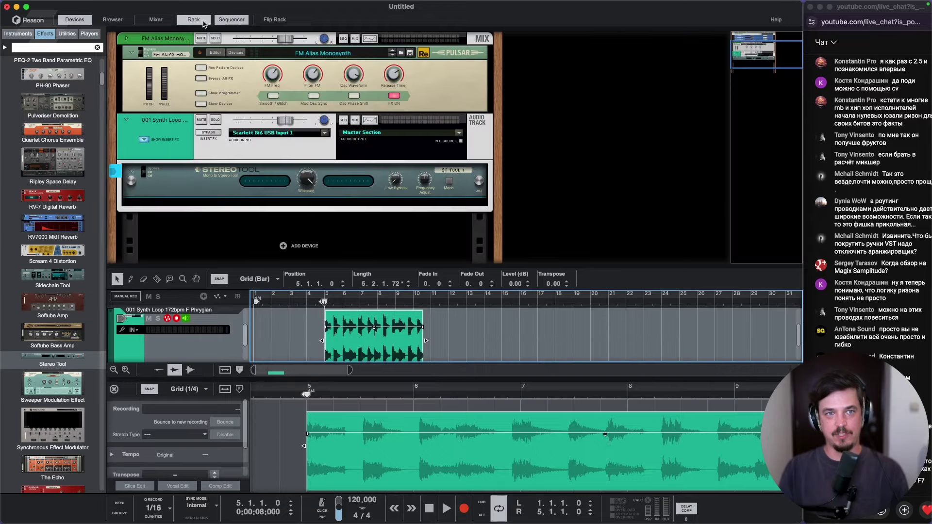
Step: Switch the area above the sequencer between the mixer and the rack to compare the two views
{"action": "left_click", "coordinate": [220, 21]}
{"action": "left_click", "coordinate": [217, 22]}
{"action": "left_click", "coordinate": [158, 22]}
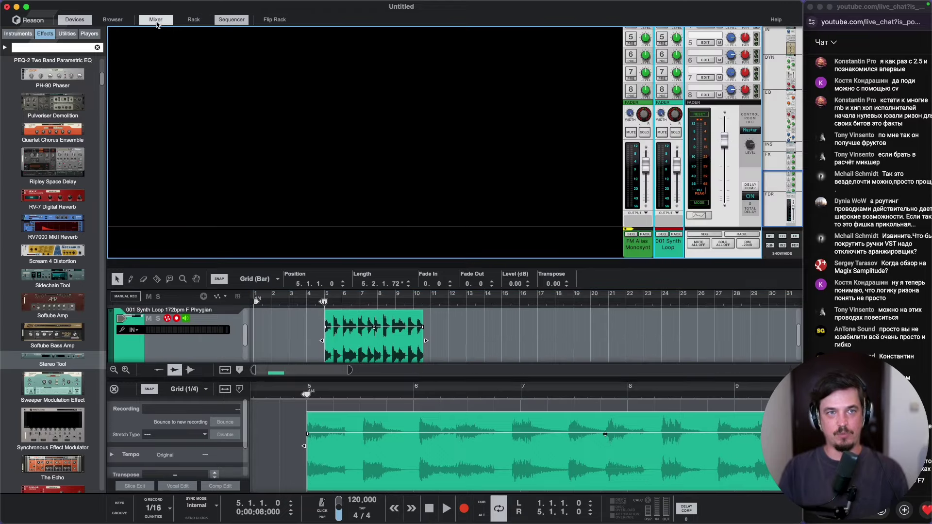
{"action": "left_click", "coordinate": [157, 23]}
{"action": "left_click", "coordinate": [226, 22]}
{"action": "left_click", "coordinate": [179, 23]}
{"action": "left_click", "coordinate": [167, 22]}
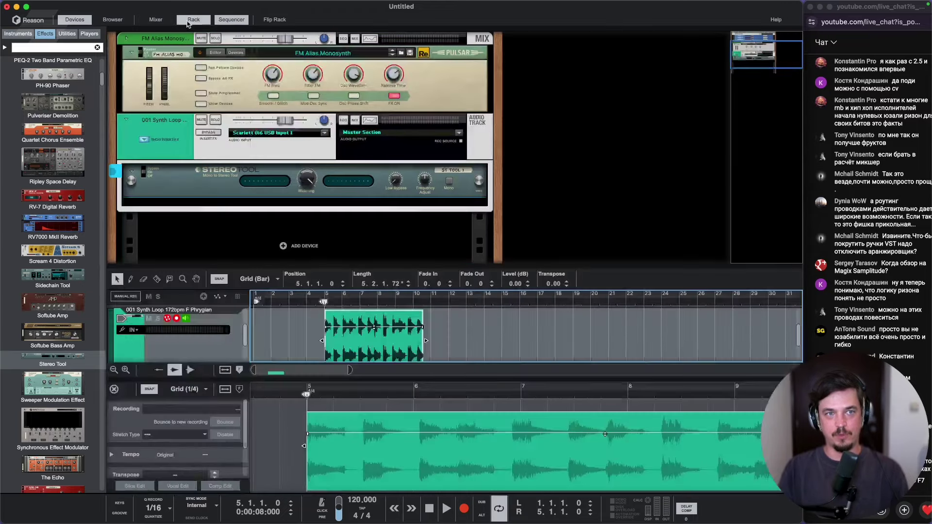
Step: Keep switching between rack, mixer and sequencer views, finishing with the sequencer shown on its own
{"action": "left_click", "coordinate": [224, 22]}
{"action": "left_click", "coordinate": [203, 22]}
{"action": "left_click", "coordinate": [225, 23]}
{"action": "left_click", "coordinate": [156, 23]}
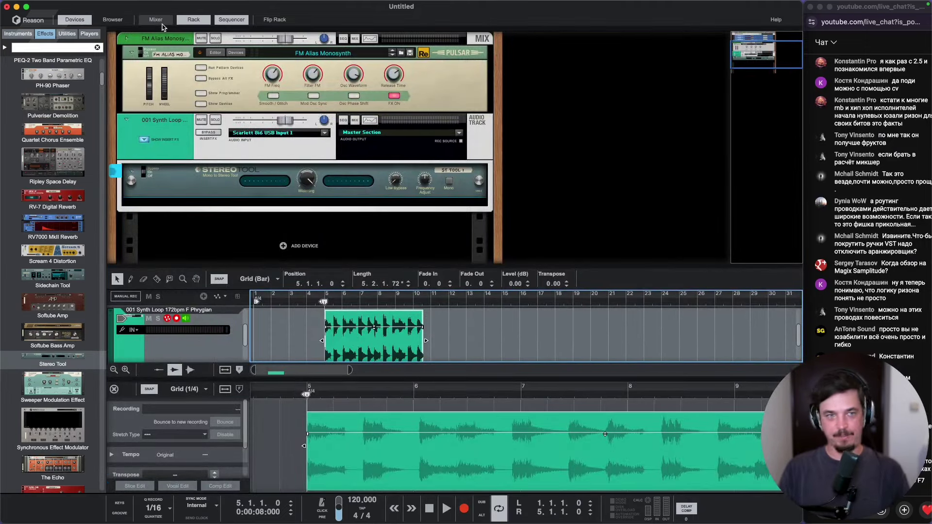
{"action": "left_click", "coordinate": [197, 23]}
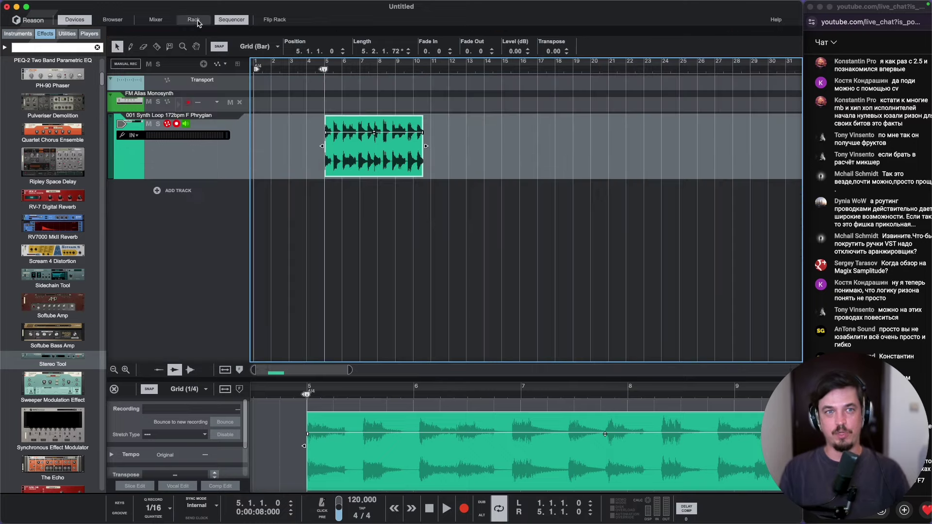
{"action": "left_click", "coordinate": [232, 22]}
{"action": "left_click", "coordinate": [156, 19]}
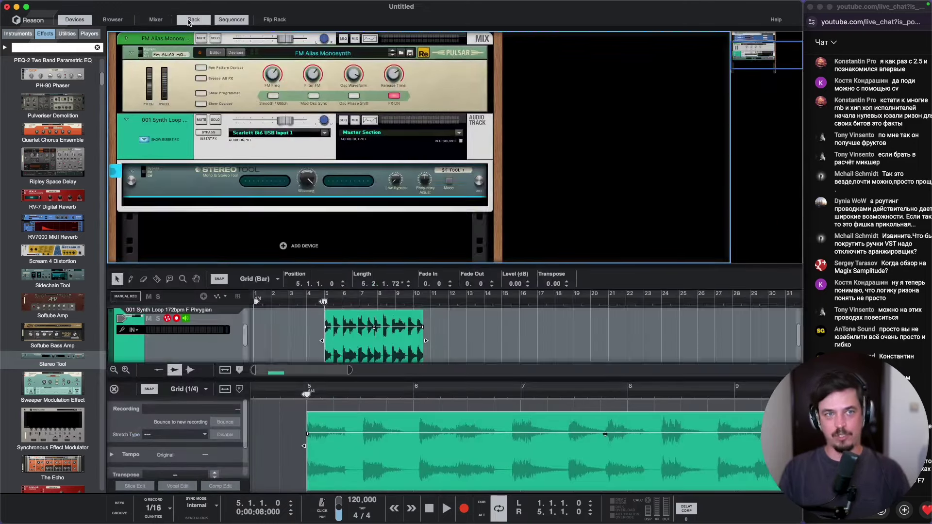
{"action": "left_click", "coordinate": [193, 19]}
Step: Switch to Google Chrome and read the It's Got the Look section of the New in 13 page
{"action": "mouse_move", "coordinate": [306, 517]}
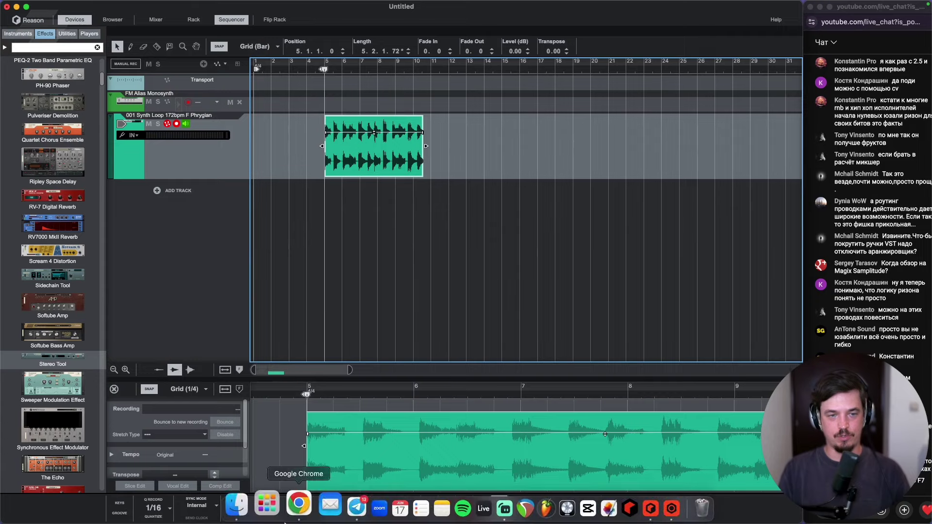
{"action": "left_click", "coordinate": [301, 514]}
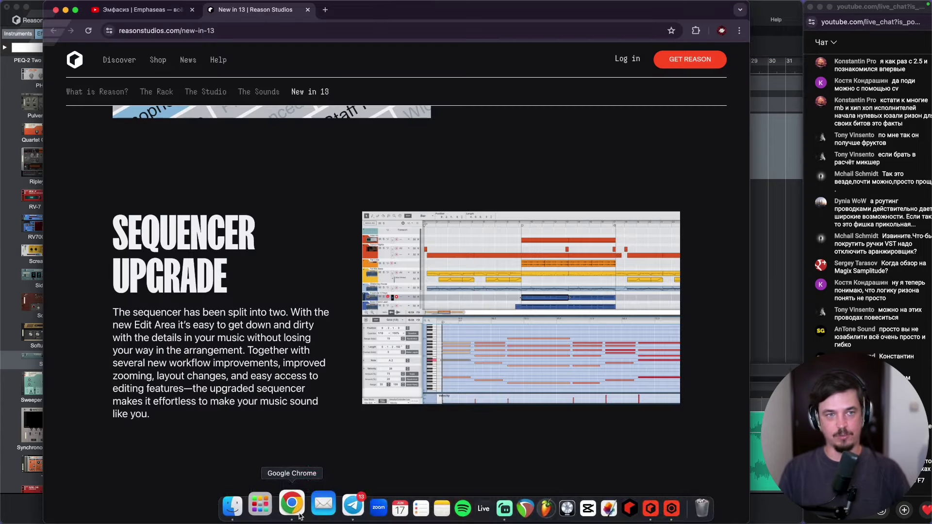
{"action": "scroll", "coordinate": [318, 282], "scroll_direction": "down", "scroll_amount": 5}
{"action": "scroll", "coordinate": [368, 269], "scroll_direction": "down", "scroll_amount": 2}
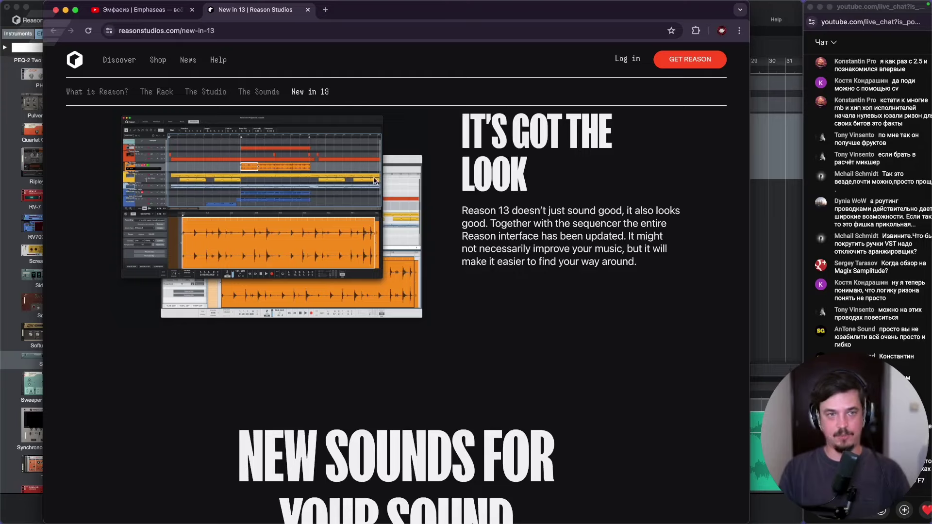
{"action": "scroll", "coordinate": [375, 181], "scroll_direction": "up", "scroll_amount": 2}
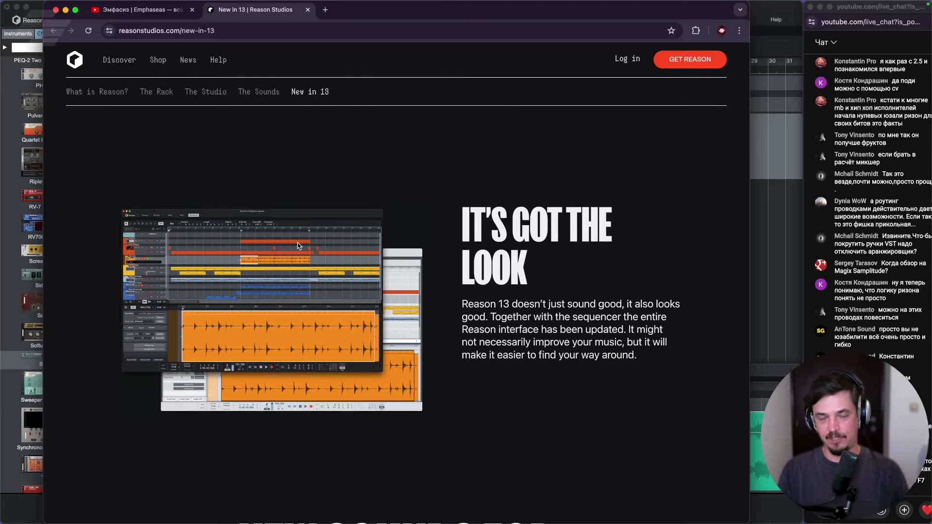
Step: Read the Polytone Dual-Layer Synthesizer section and examine the instrument's picture and sound examples
{"action": "scroll", "coordinate": [367, 247], "scroll_direction": "down", "scroll_amount": 10}
{"action": "scroll", "coordinate": [388, 253], "scroll_direction": "down", "scroll_amount": 6}
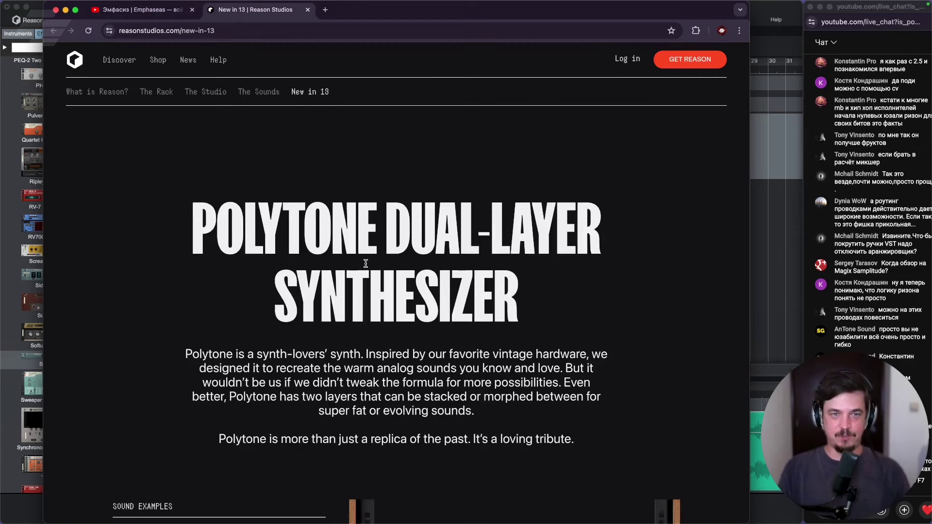
{"action": "scroll", "coordinate": [356, 262], "scroll_direction": "down", "scroll_amount": 2}
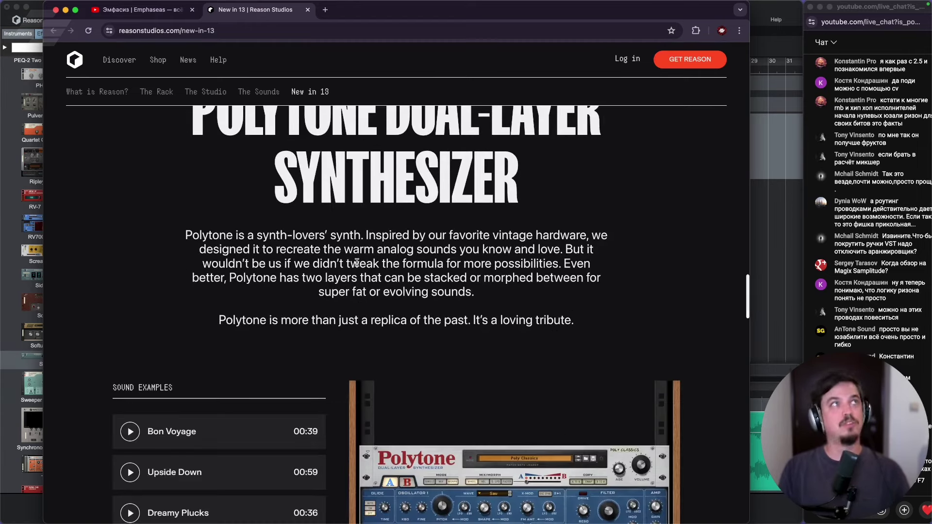
{"action": "scroll", "coordinate": [357, 262], "scroll_direction": "down", "scroll_amount": 2}
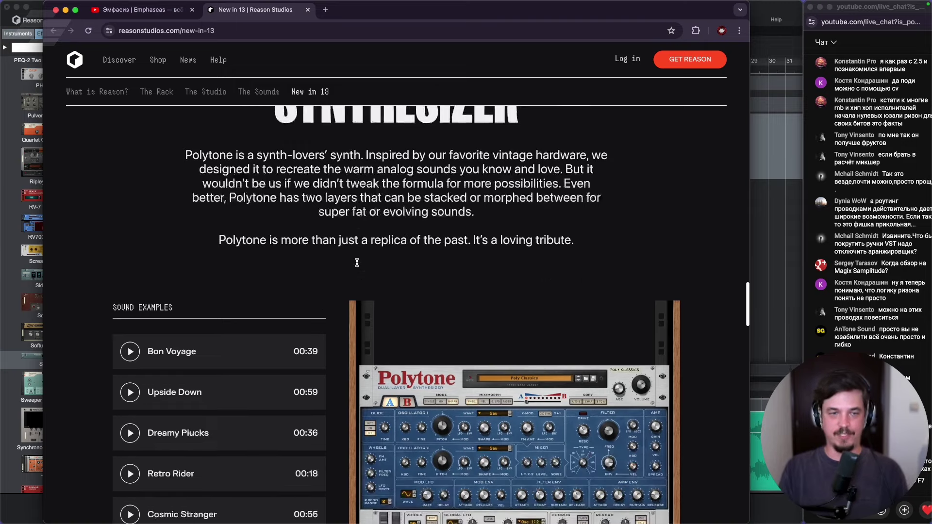
{"action": "scroll", "coordinate": [422, 286], "scroll_direction": "down", "scroll_amount": 1}
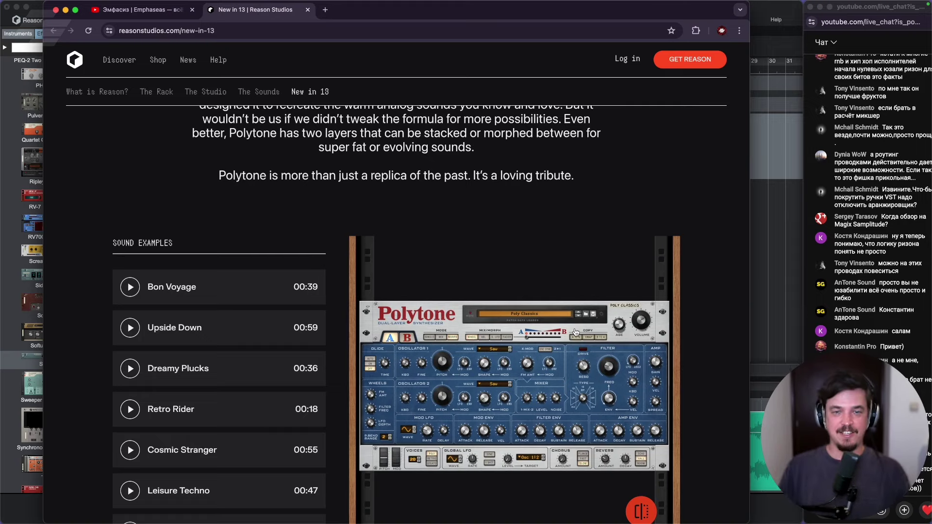
Step: Read the Ripley Space Delay section and examine the device's picture and sound examples
{"action": "scroll", "coordinate": [576, 332], "scroll_direction": "down", "scroll_amount": 10}
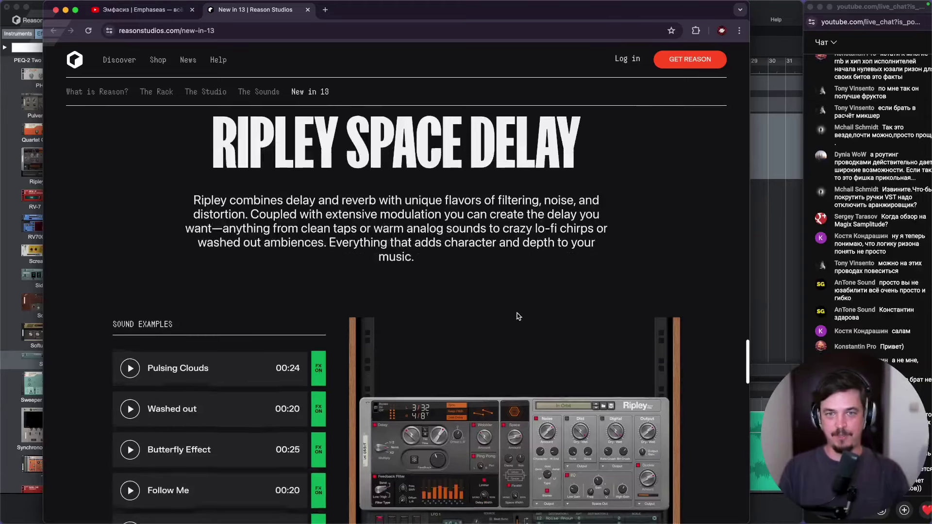
{"action": "scroll", "coordinate": [522, 315], "scroll_direction": "down", "scroll_amount": 3}
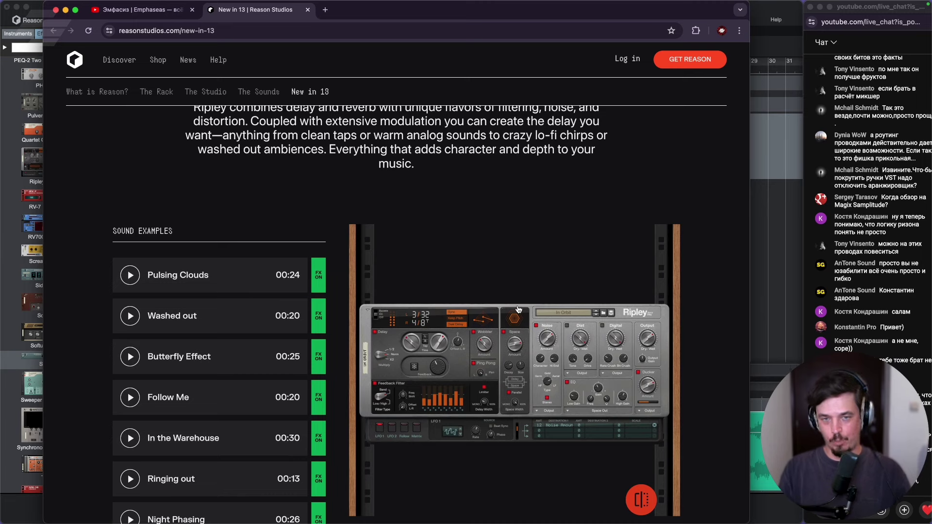
{"action": "scroll", "coordinate": [510, 309], "scroll_direction": "up", "scroll_amount": 1}
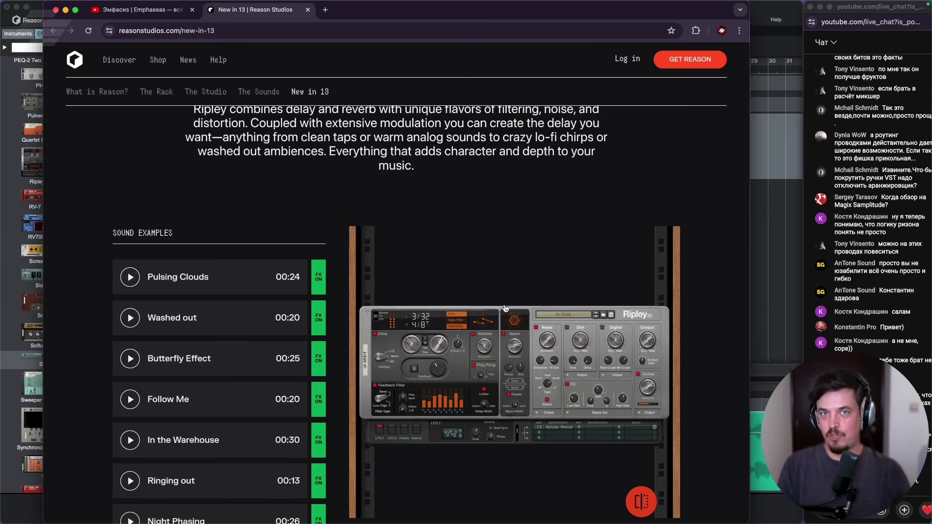
{"action": "scroll", "coordinate": [500, 301], "scroll_direction": "down", "scroll_amount": 5}
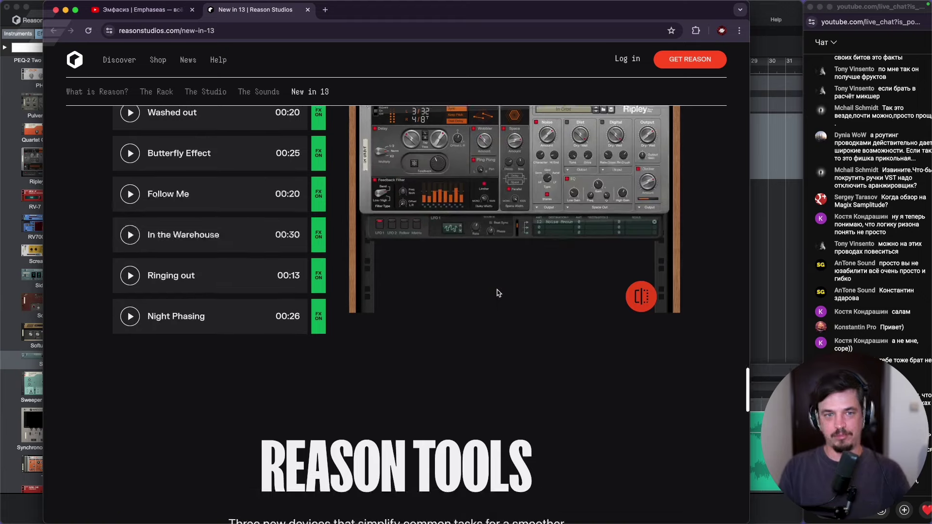
Step: Read the Reason Tools descriptions of Sidechain Tool, Gain Tool and Stereo Tool, and skim the remainder of the page
{"action": "scroll", "coordinate": [498, 293], "scroll_direction": "down", "scroll_amount": 10}
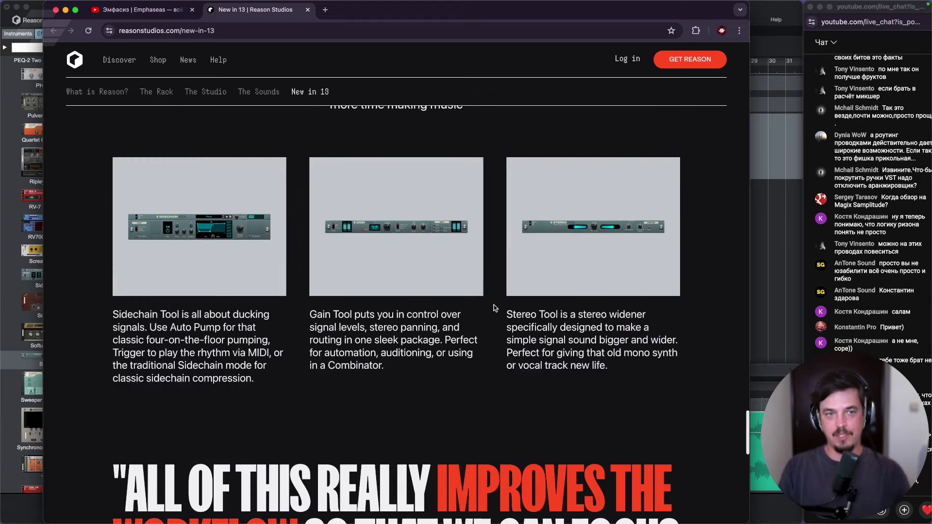
{"action": "scroll", "coordinate": [488, 311], "scroll_direction": "up", "scroll_amount": 3}
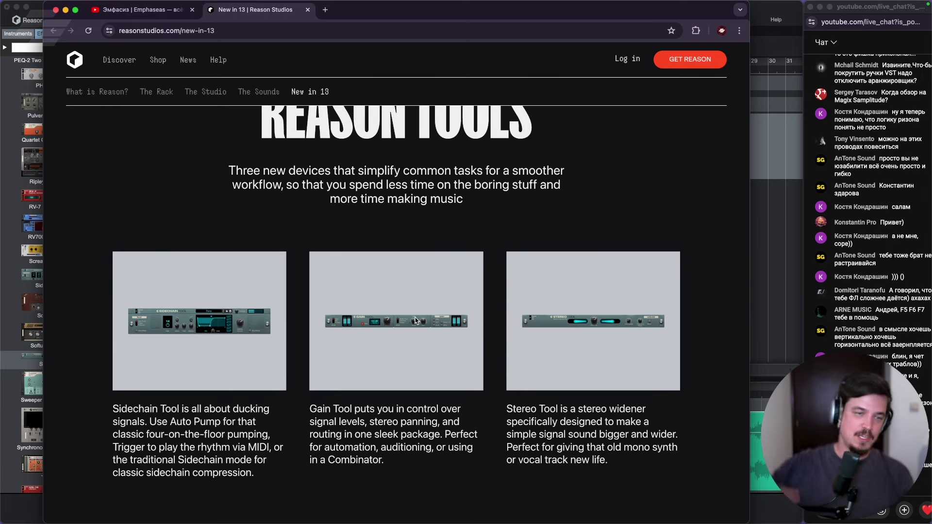
{"action": "scroll", "coordinate": [448, 313], "scroll_direction": "down", "scroll_amount": 5}
{"action": "scroll", "coordinate": [449, 313], "scroll_direction": "down", "scroll_amount": 10}
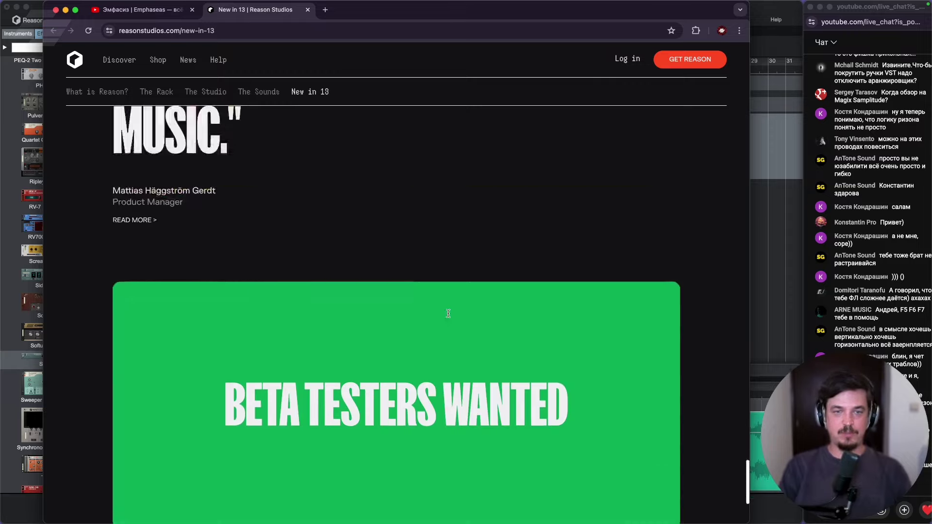
{"action": "scroll", "coordinate": [449, 317], "scroll_direction": "up", "scroll_amount": 15}
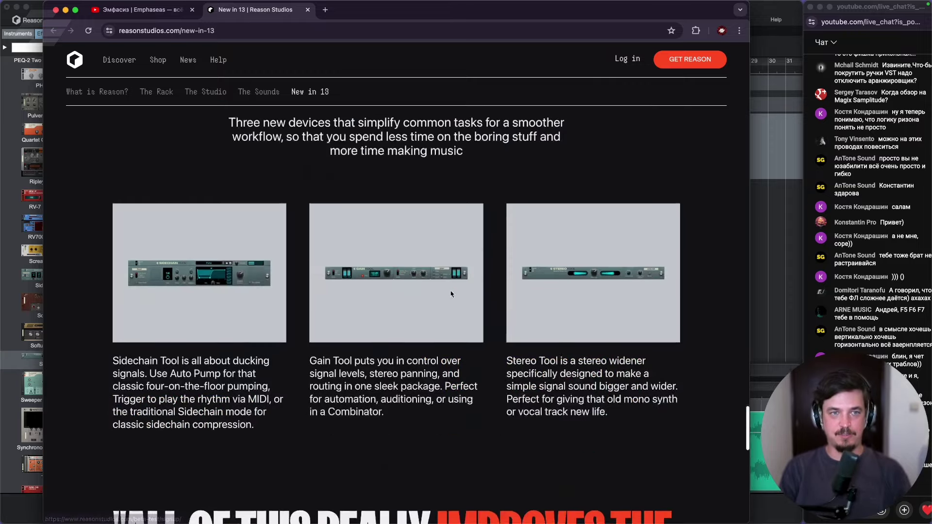
Step: Review the New Sounds for Your Sound section with its REX loops and samples, briefly checking the Reason window
{"action": "scroll", "coordinate": [423, 275], "scroll_direction": "up", "scroll_amount": 15}
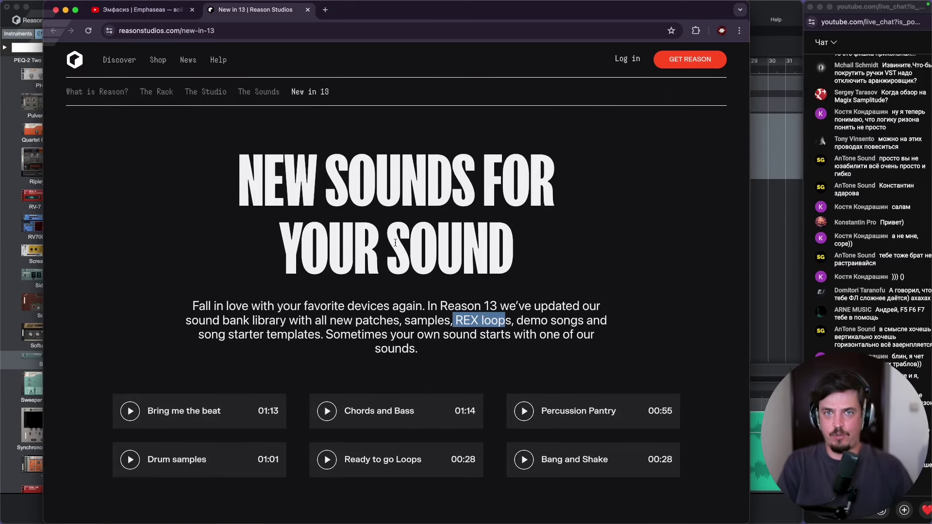
{"action": "scroll", "coordinate": [395, 243], "scroll_direction": "down", "scroll_amount": 3}
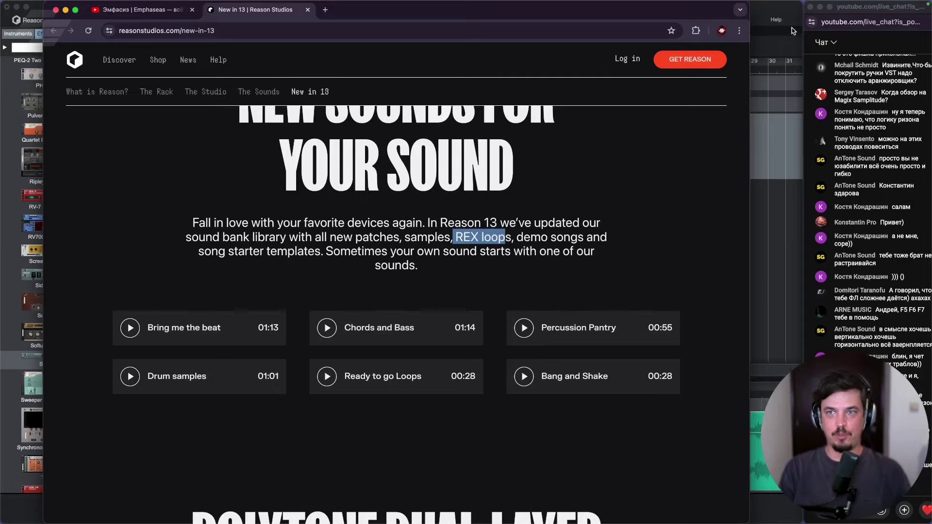
{"action": "left_click", "coordinate": [772, 9]}
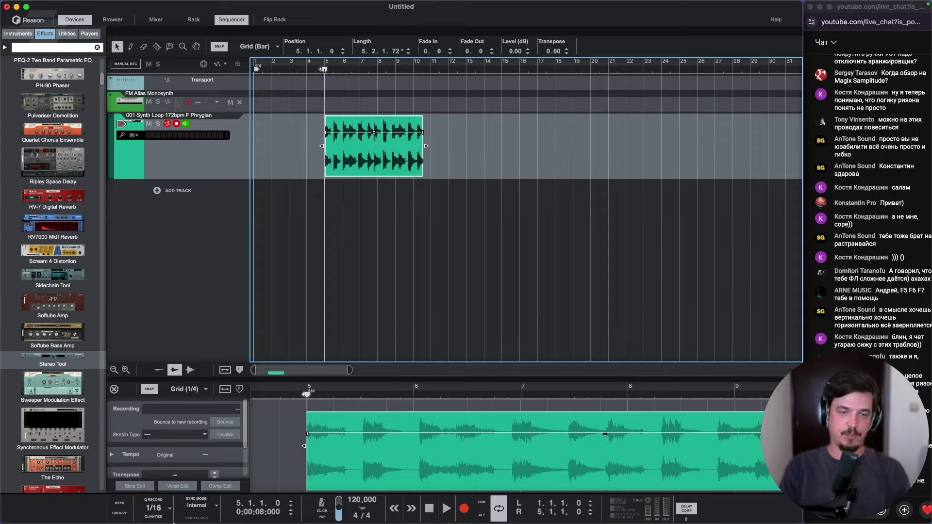
{"action": "left_click", "coordinate": [304, 516]}
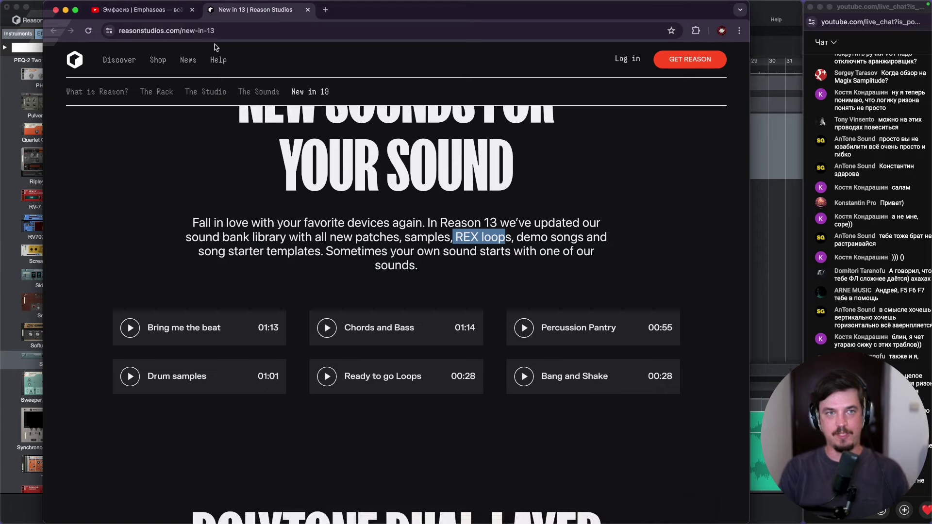
Step: Open the Reason Studios shop page and compare the Reason+ subscription with the Reason 12 license
{"action": "scroll", "coordinate": [214, 111], "scroll_direction": "down", "scroll_amount": 10}
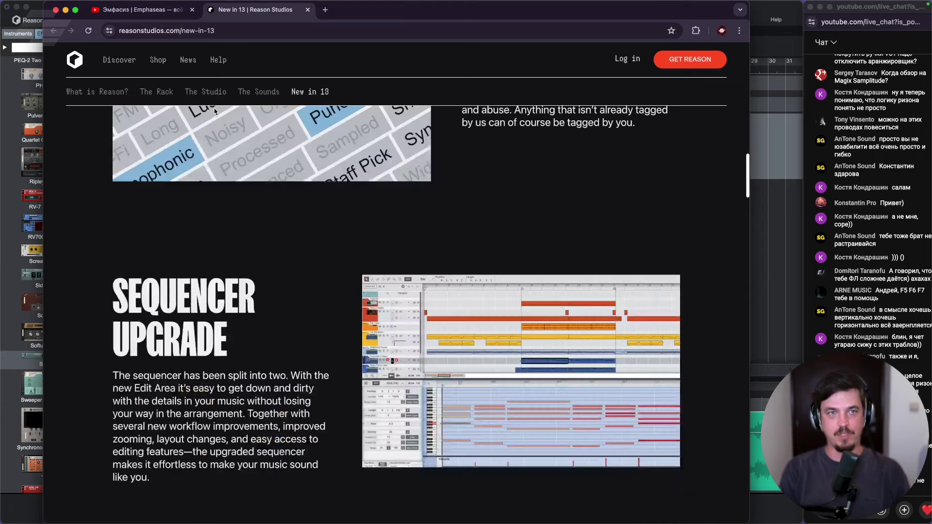
{"action": "left_click", "coordinate": [158, 61]}
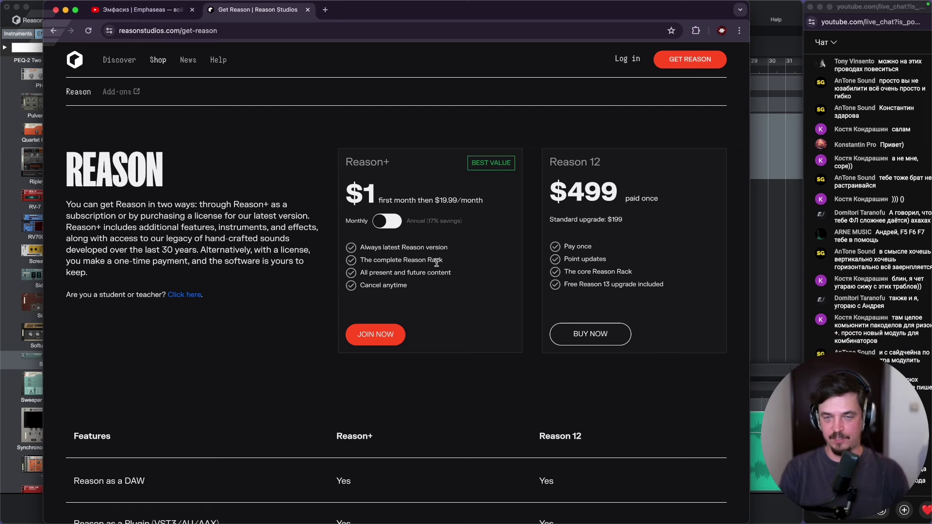
{"action": "mouse_move", "coordinate": [402, 522]}
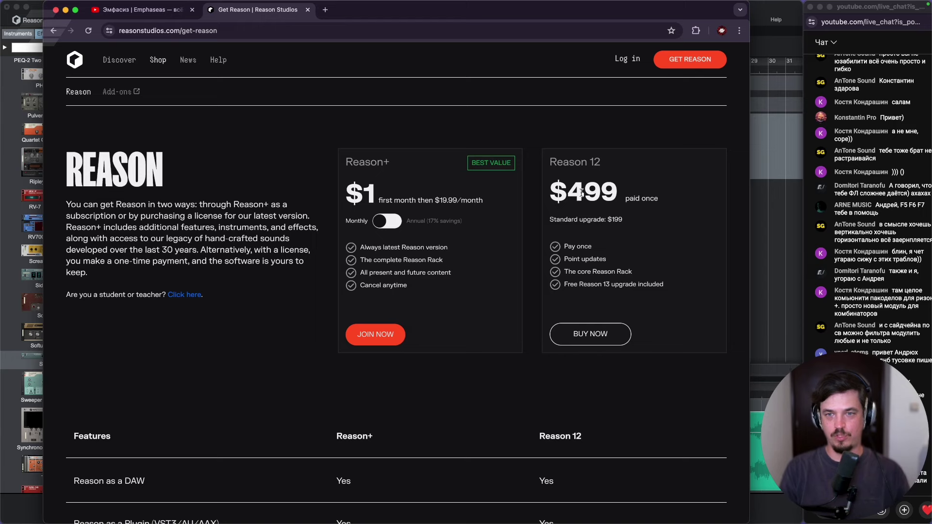
Step: Switch back to Reason and add a Scream 4 Distortion below the Stereo Tool on the 001 Synth Loop track
{"action": "left_click", "coordinate": [769, 14]}
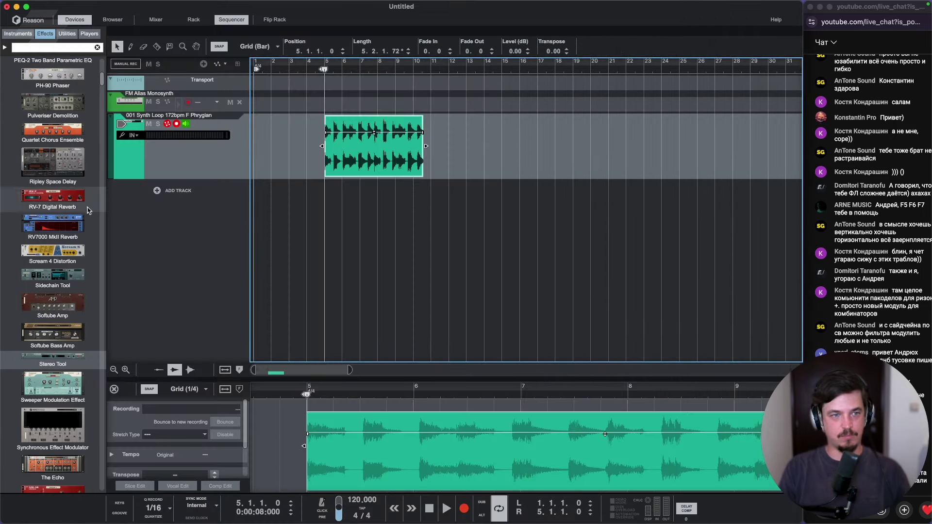
{"action": "scroll", "coordinate": [70, 217], "scroll_direction": "down", "scroll_amount": 5}
{"action": "scroll", "coordinate": [66, 211], "scroll_direction": "up", "scroll_amount": 1}
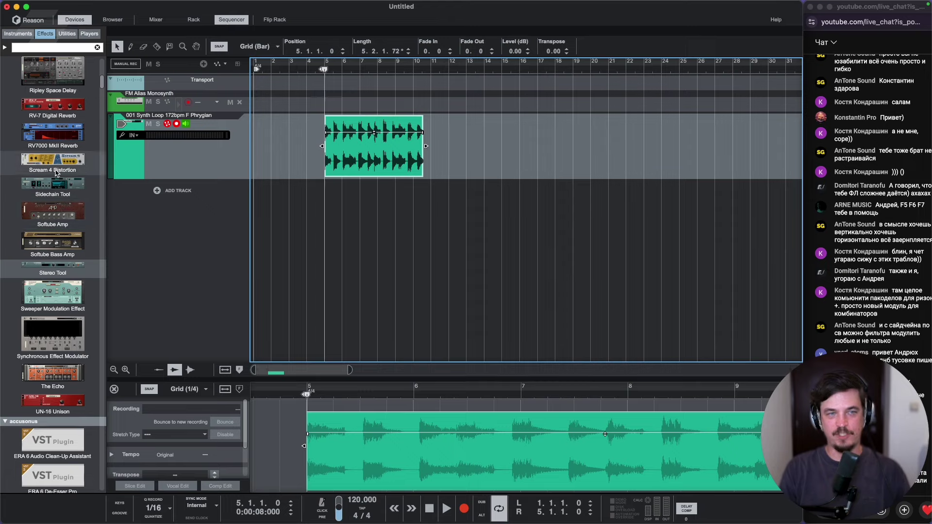
{"action": "left_click_drag", "start_coordinate": [56, 171], "coordinate": [177, 181]}
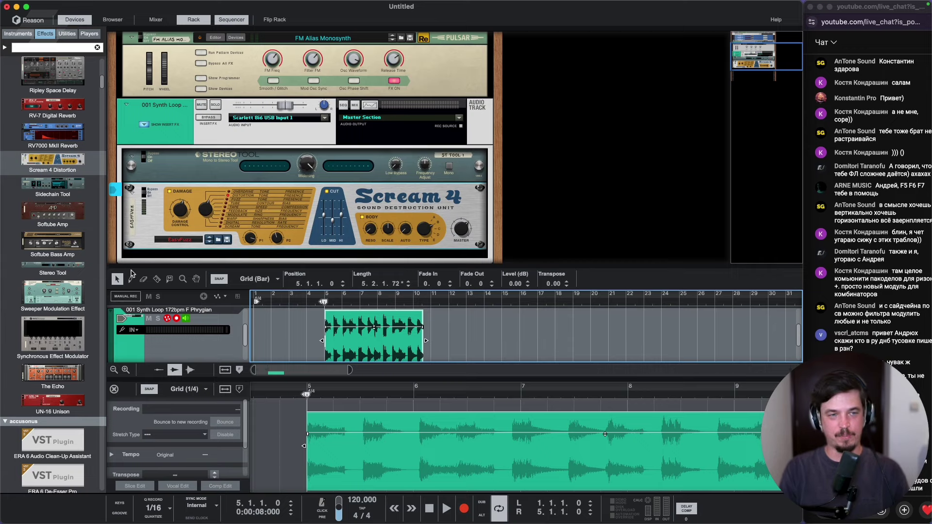
Step: Browse the Reason Studios effects and instruments in the device browser, through to the Thor Polysonic Synthesizer, and return to the effects
{"action": "scroll", "coordinate": [59, 284], "scroll_direction": "down", "scroll_amount": 5}
{"action": "scroll", "coordinate": [59, 284], "scroll_direction": "up", "scroll_amount": 10}
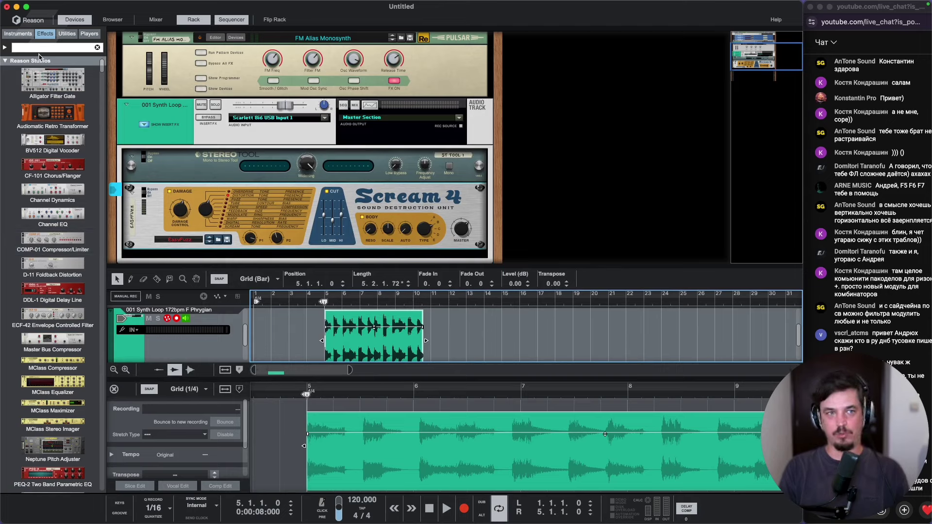
{"action": "left_click", "coordinate": [21, 34]}
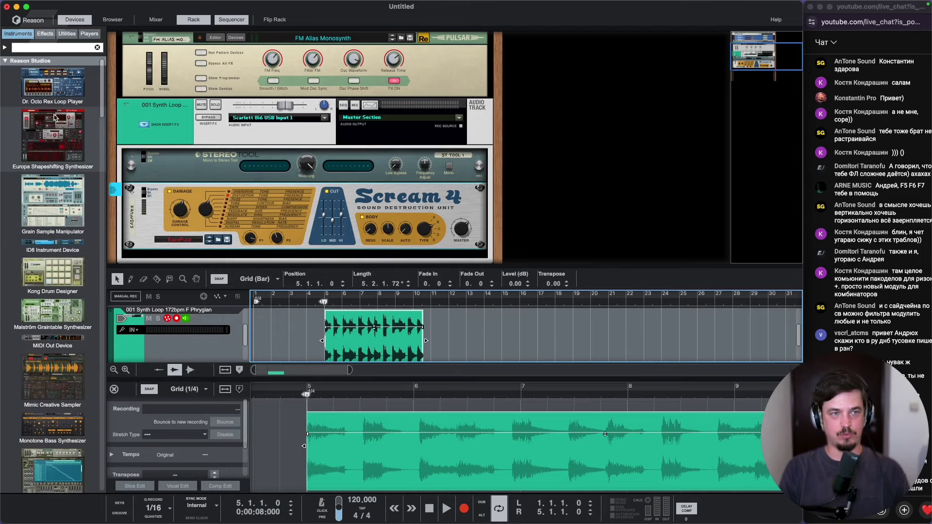
{"action": "scroll", "coordinate": [62, 143], "scroll_direction": "down", "scroll_amount": 1}
{"action": "scroll", "coordinate": [62, 166], "scroll_direction": "down", "scroll_amount": 3}
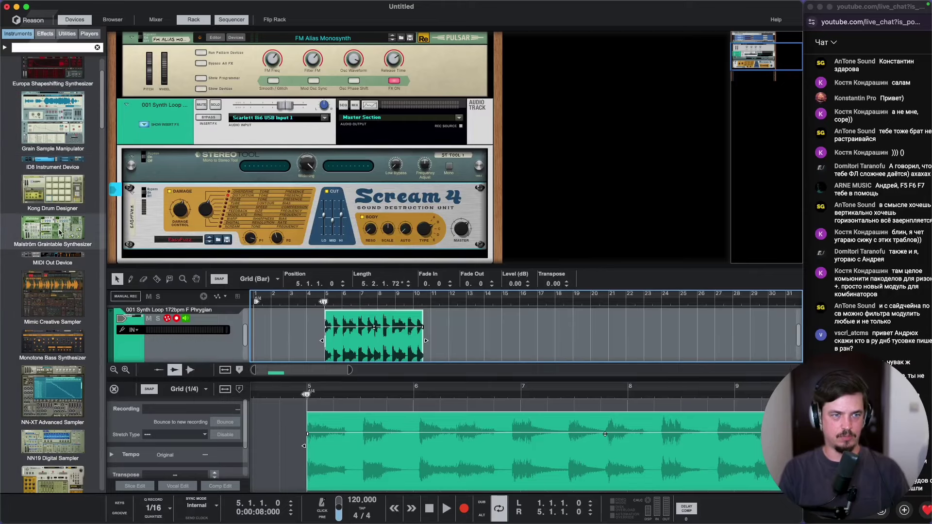
{"action": "scroll", "coordinate": [62, 258], "scroll_direction": "down", "scroll_amount": 1}
{"action": "scroll", "coordinate": [61, 324], "scroll_direction": "down", "scroll_amount": 5}
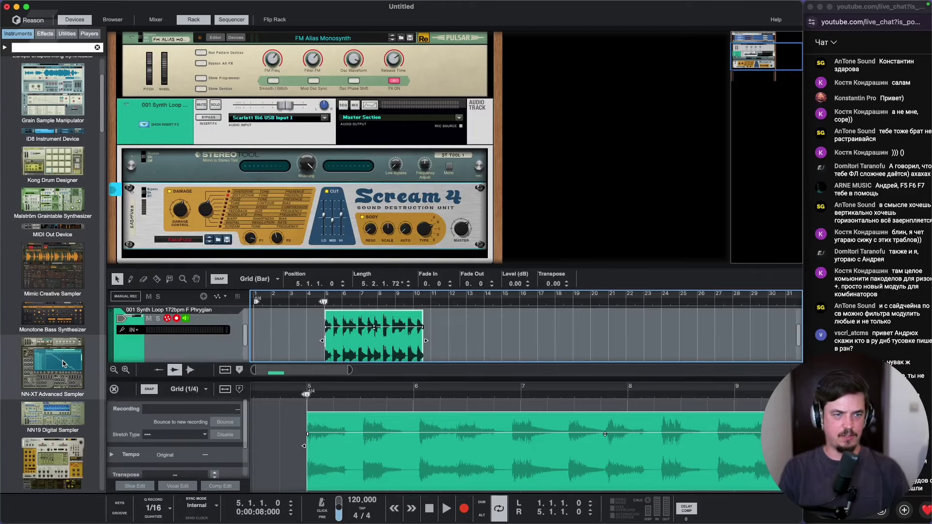
{"action": "scroll", "coordinate": [62, 391], "scroll_direction": "down", "scroll_amount": 6}
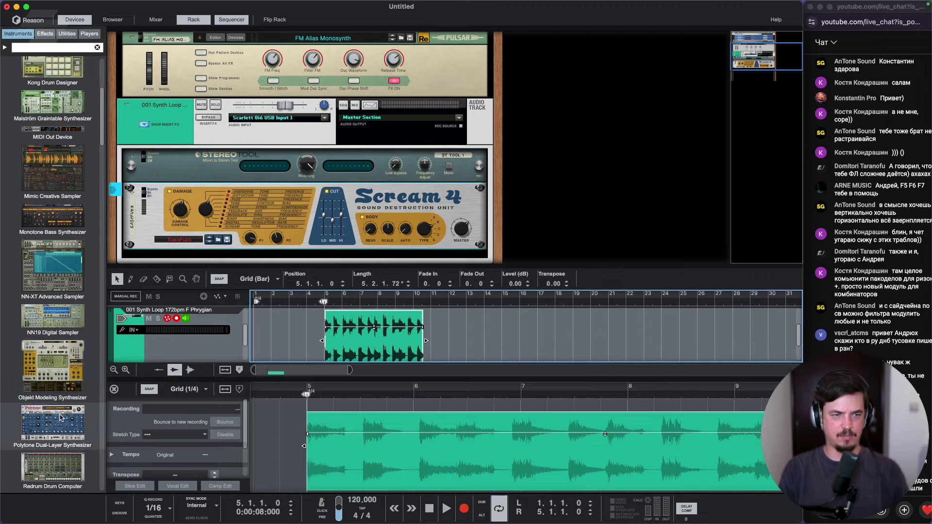
{"action": "scroll", "coordinate": [60, 413], "scroll_direction": "down", "scroll_amount": 5}
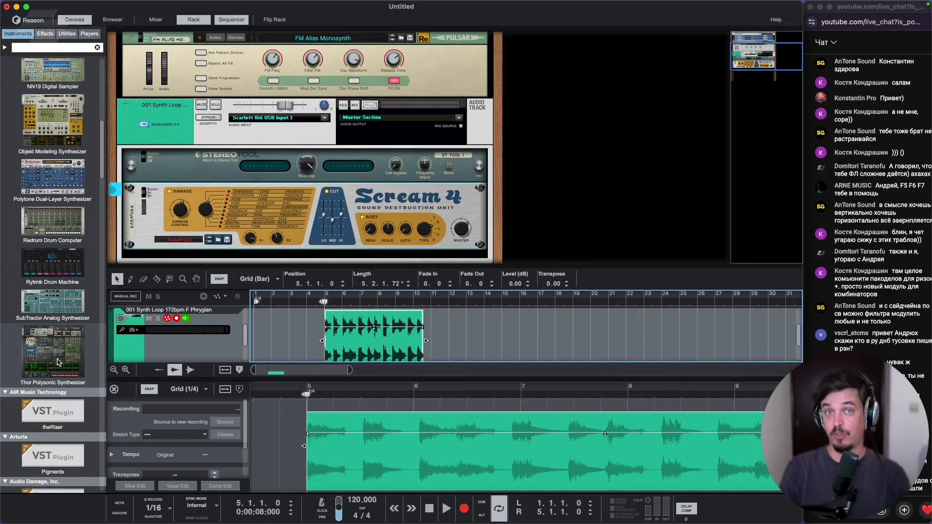
{"action": "scroll", "coordinate": [52, 194], "scroll_direction": "up", "scroll_amount": 1}
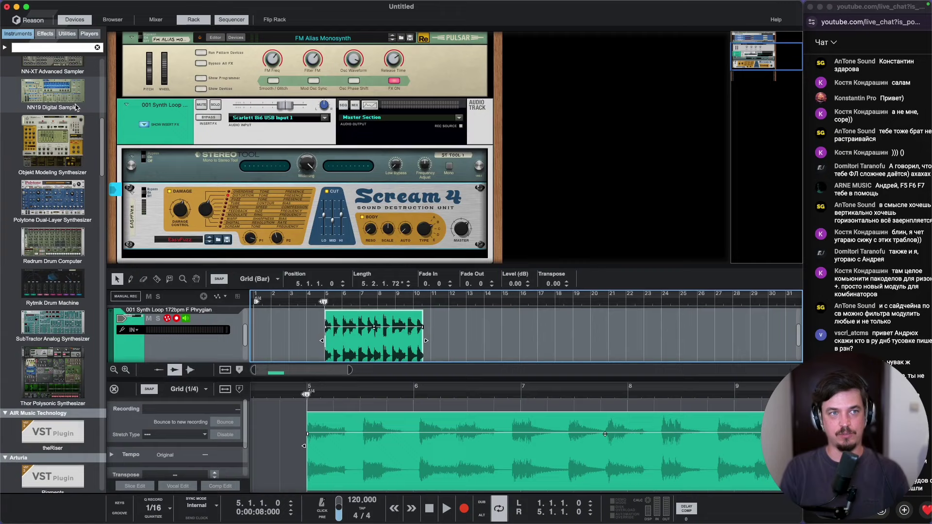
{"action": "left_click", "coordinate": [45, 34]}
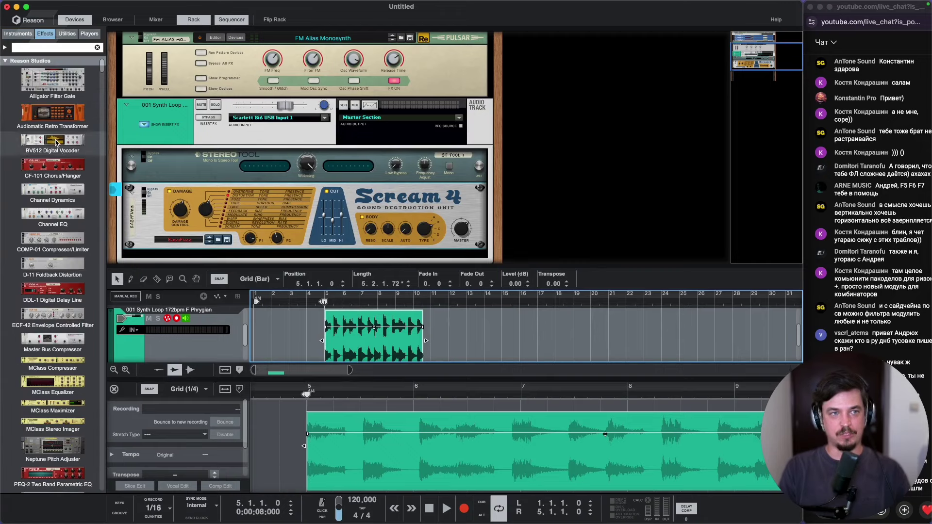
Step: Switch to Chrome and review the Get Reason page's Reason+ and Reason 12 offers, feature comparison and system requirements
{"action": "mouse_move", "coordinate": [272, 521]}
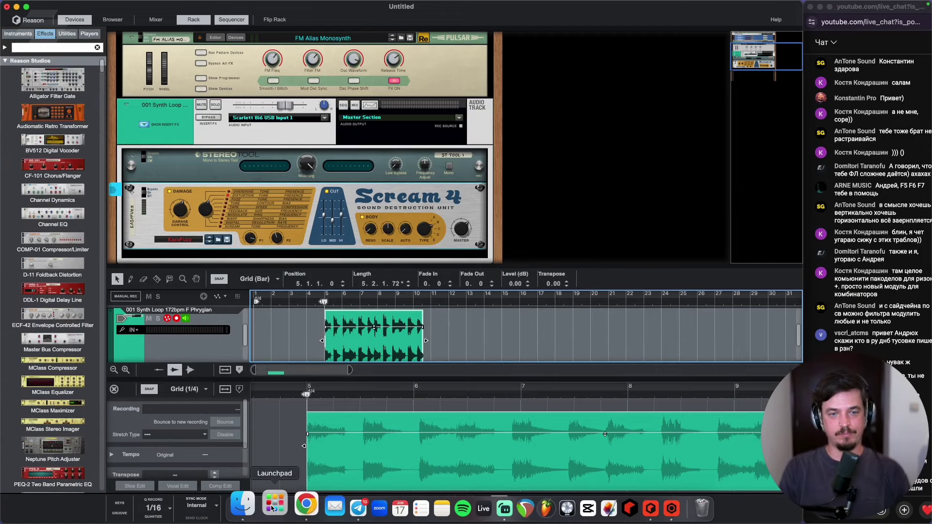
{"action": "left_click", "coordinate": [306, 506]}
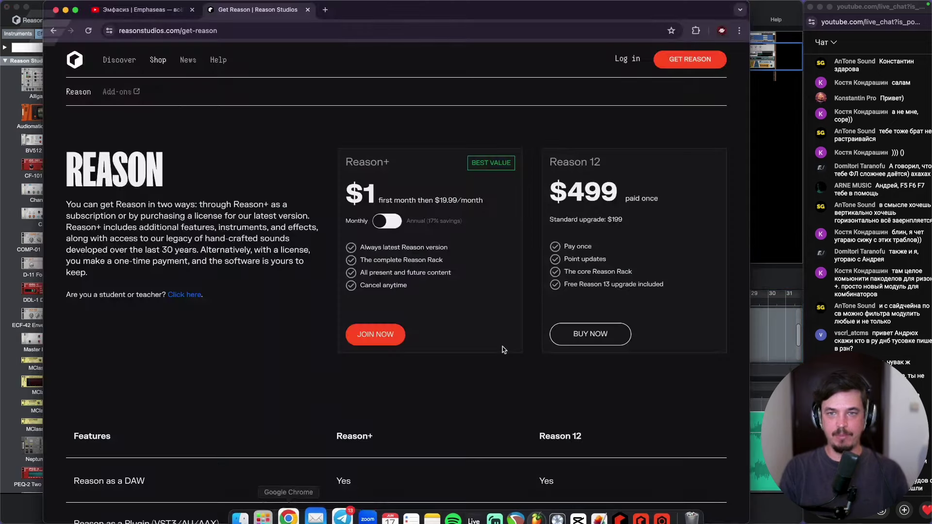
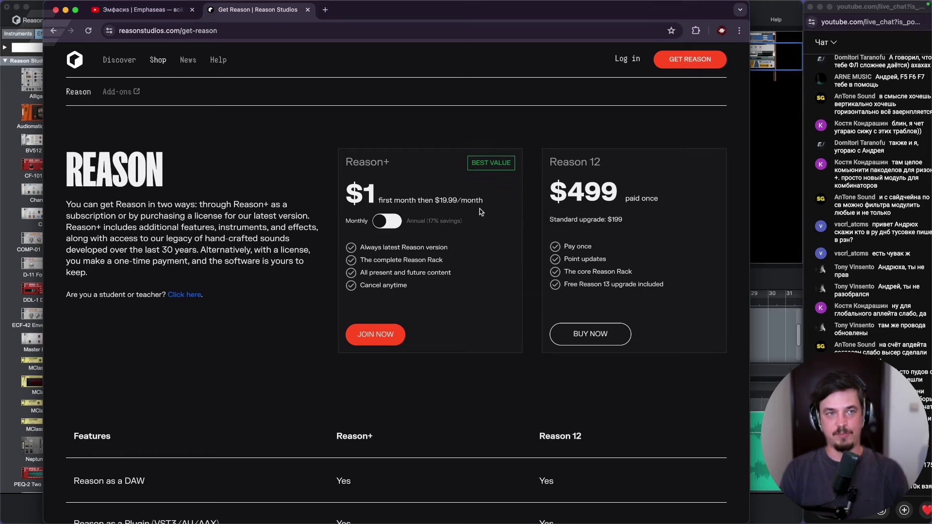
{"action": "scroll", "coordinate": [186, 167], "scroll_direction": "down", "scroll_amount": 3}
{"action": "scroll", "coordinate": [182, 159], "scroll_direction": "down", "scroll_amount": 2}
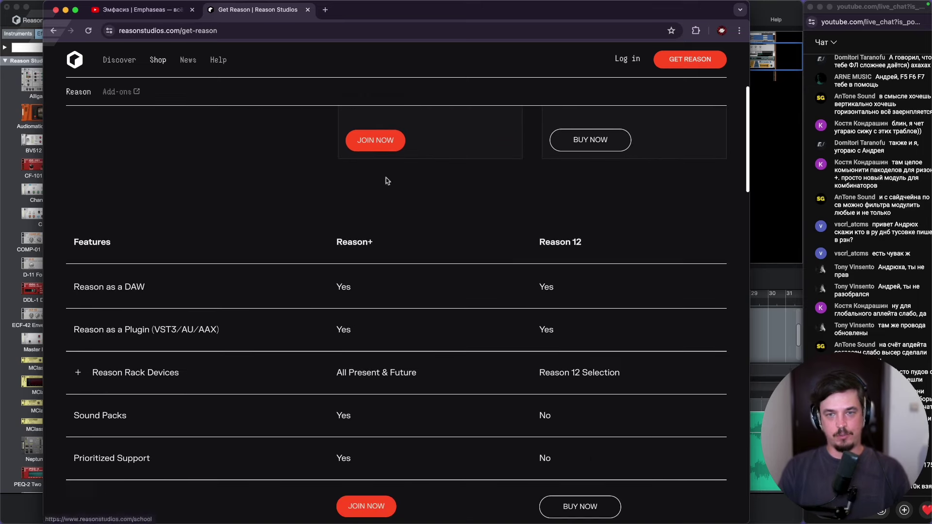
{"action": "scroll", "coordinate": [384, 181], "scroll_direction": "up", "scroll_amount": 3}
{"action": "scroll", "coordinate": [526, 210], "scroll_direction": "down", "scroll_amount": 3}
{"action": "scroll", "coordinate": [573, 228], "scroll_direction": "up", "scroll_amount": 3}
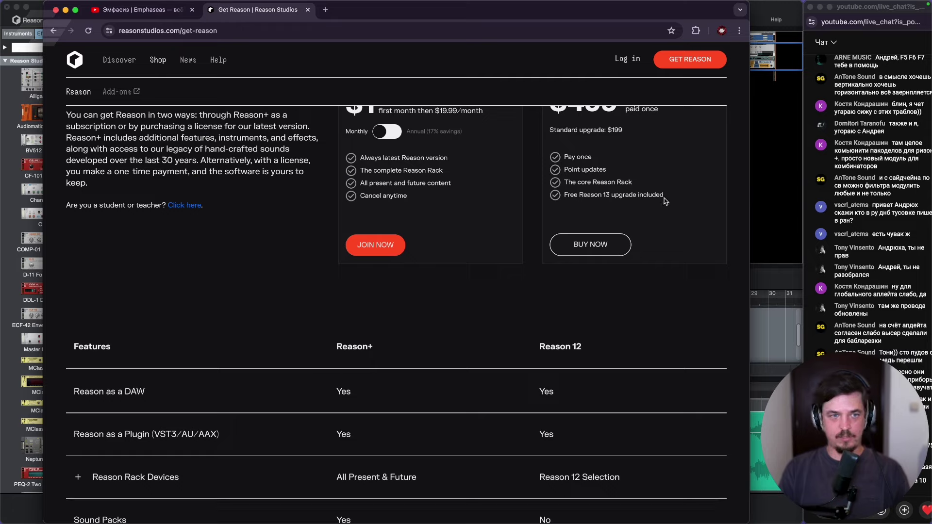
{"action": "scroll", "coordinate": [662, 202], "scroll_direction": "down", "scroll_amount": 5}
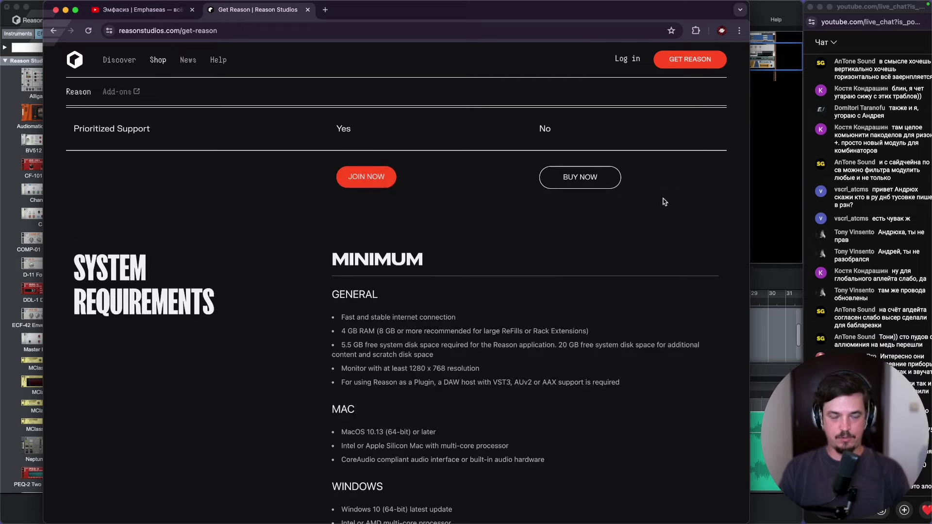
{"action": "scroll", "coordinate": [664, 202], "scroll_direction": "down", "scroll_amount": 5}
{"action": "scroll", "coordinate": [664, 202], "scroll_direction": "down", "scroll_amount": 4}
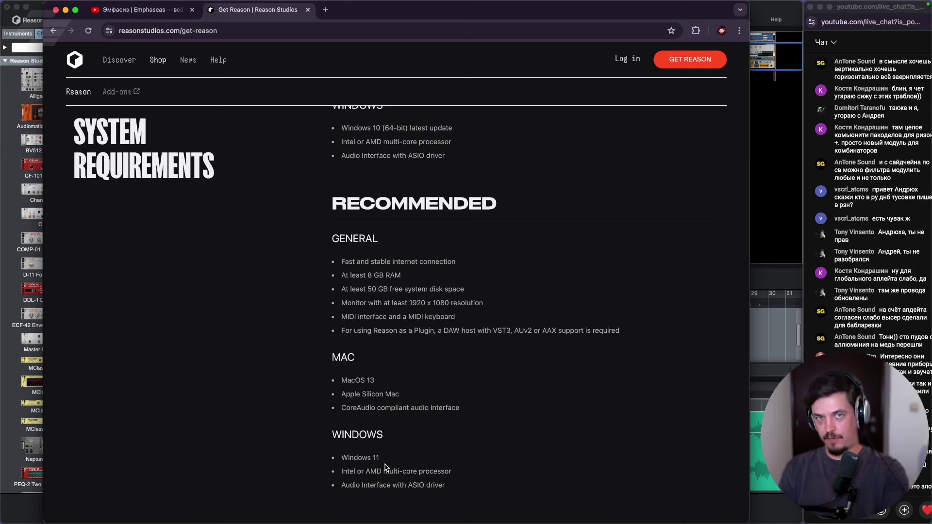
Step: Switch back to Reason 13 and view the sequencer alone, the mixer and the rack in turn
{"action": "mouse_move", "coordinate": [462, 514]}
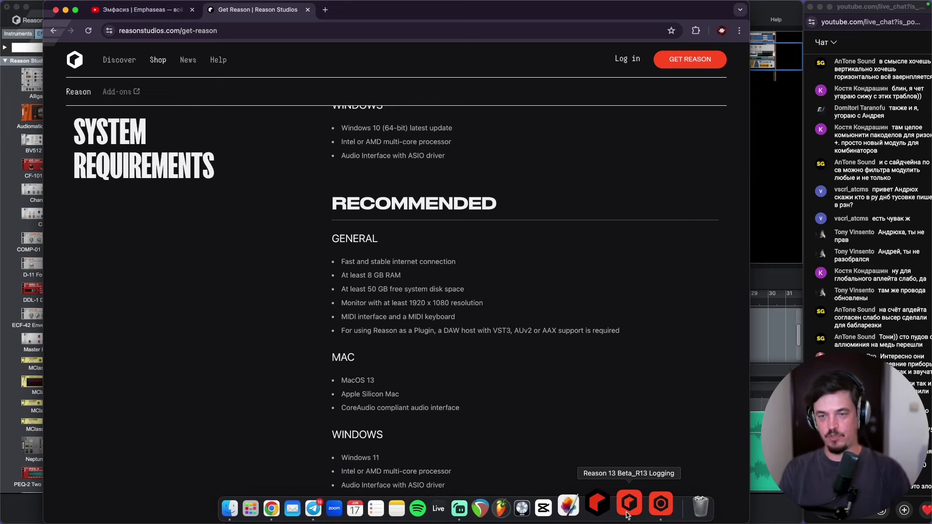
{"action": "left_click", "coordinate": [629, 505]}
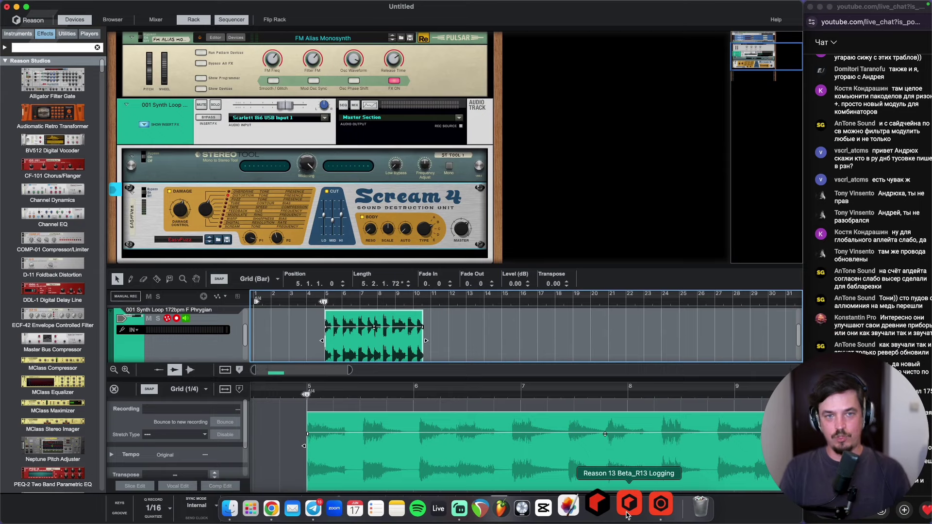
{"action": "mouse_move", "coordinate": [273, 11]}
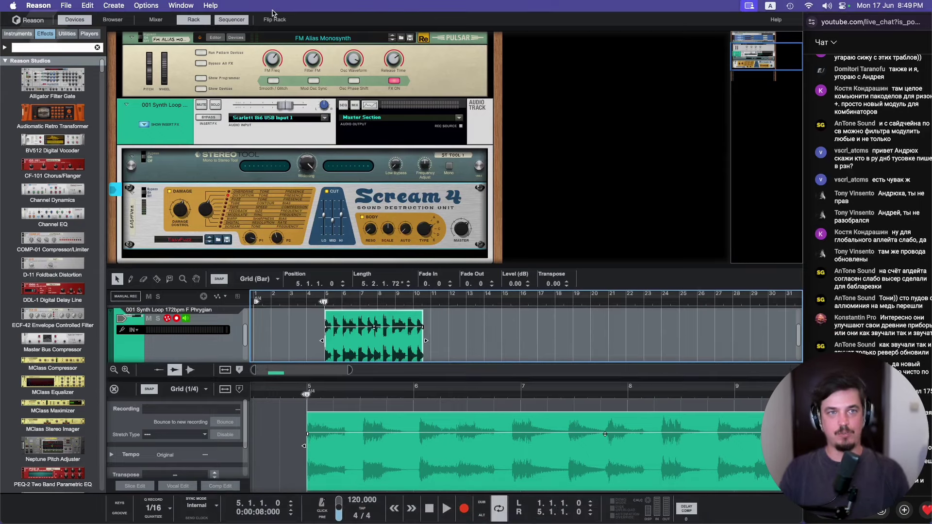
{"action": "left_click", "coordinate": [190, 22]}
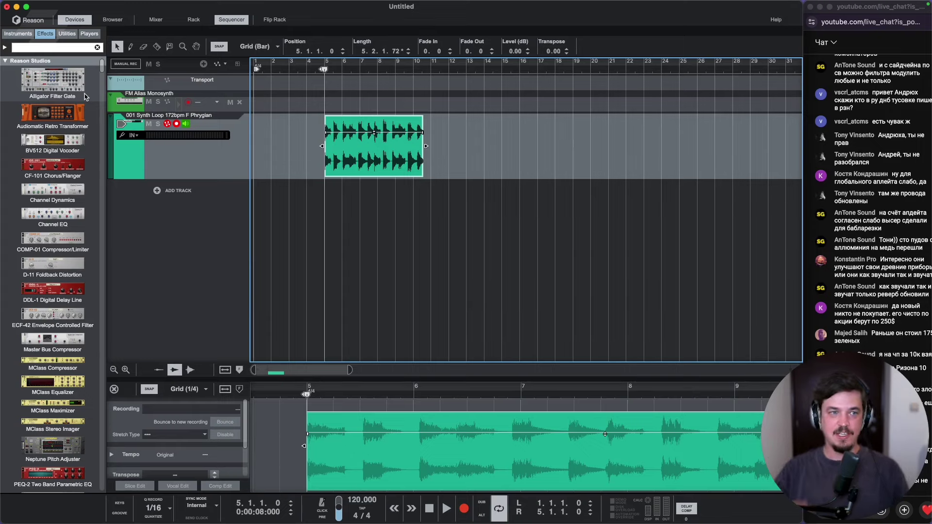
{"action": "left_click", "coordinate": [167, 23]}
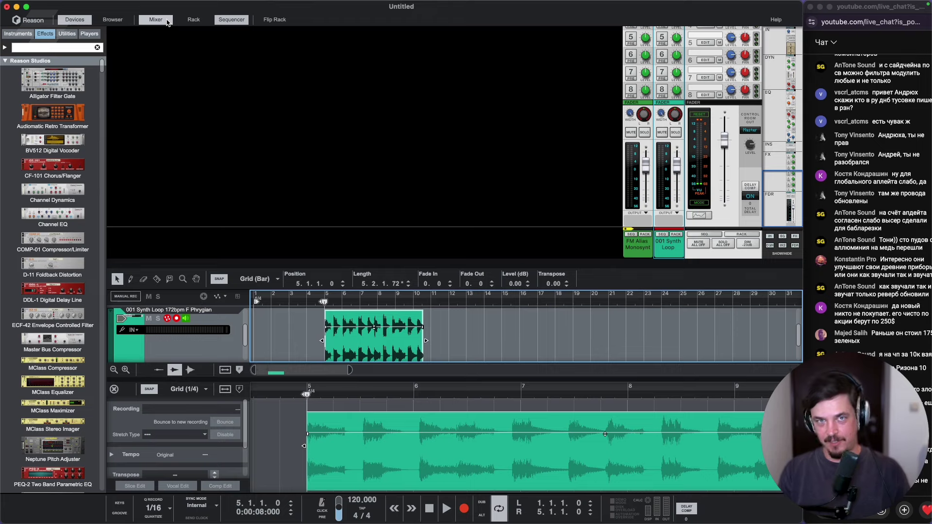
{"action": "left_click", "coordinate": [164, 20]}
{"action": "left_click", "coordinate": [193, 20]}
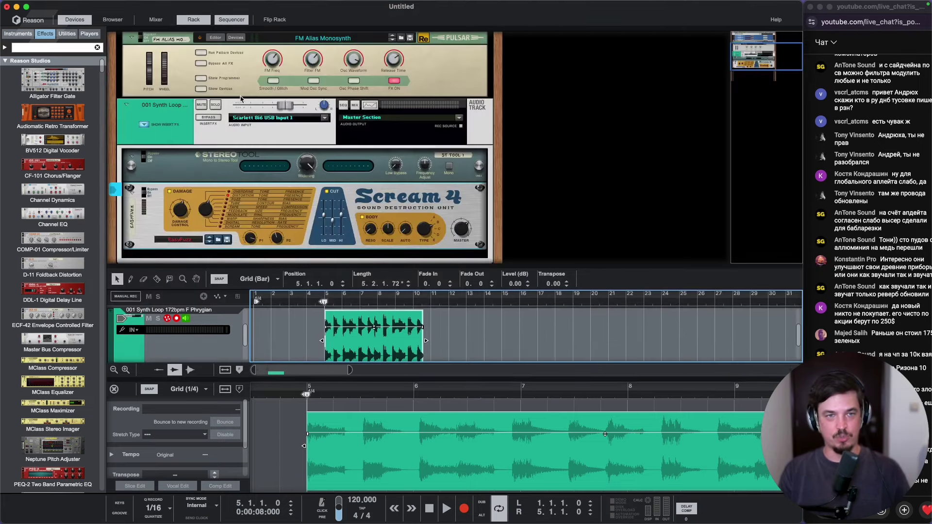
Step: Add a BV512 Digital Vocoder below the Scream 4 on the 001 Synth Loop track and raise its Band Count
{"action": "scroll", "coordinate": [248, 140], "scroll_direction": "down", "scroll_amount": 4}
{"action": "mouse_move", "coordinate": [248, 140]}
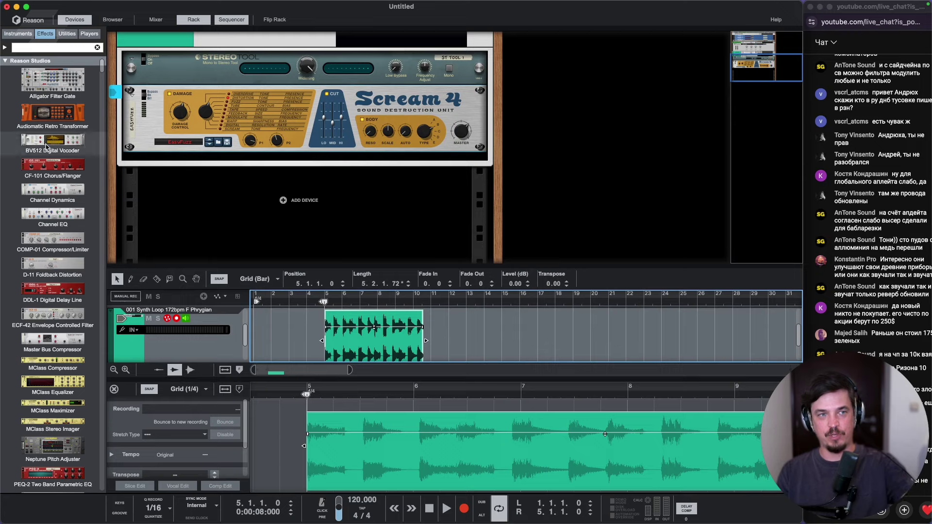
{"action": "left_click_drag", "start_coordinate": [52, 141], "coordinate": [272, 166]}
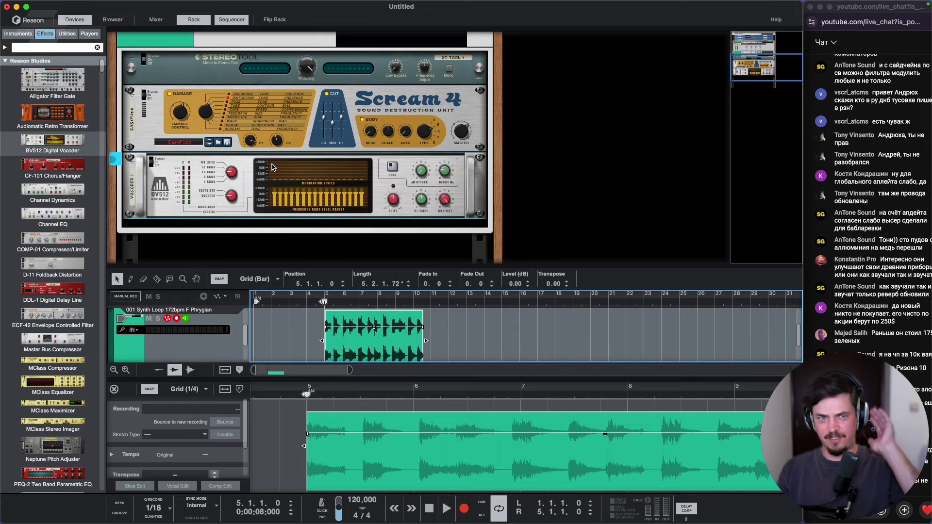
{"action": "left_click", "coordinate": [248, 176]}
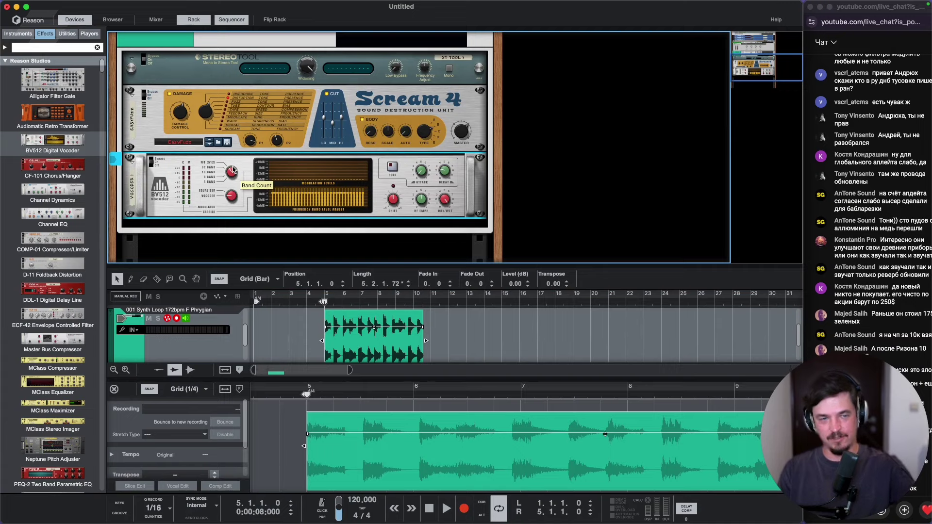
{"action": "mouse_move", "coordinate": [236, 183]}
{"action": "left_mouse_down"}
{"action": "mouse_move", "coordinate": [234, 190]}
{"action": "mouse_move", "coordinate": [233, 160]}
{"action": "mouse_move", "coordinate": [229, 182]}
{"action": "mouse_move", "coordinate": [232, 168]}
{"action": "left_mouse_up"}
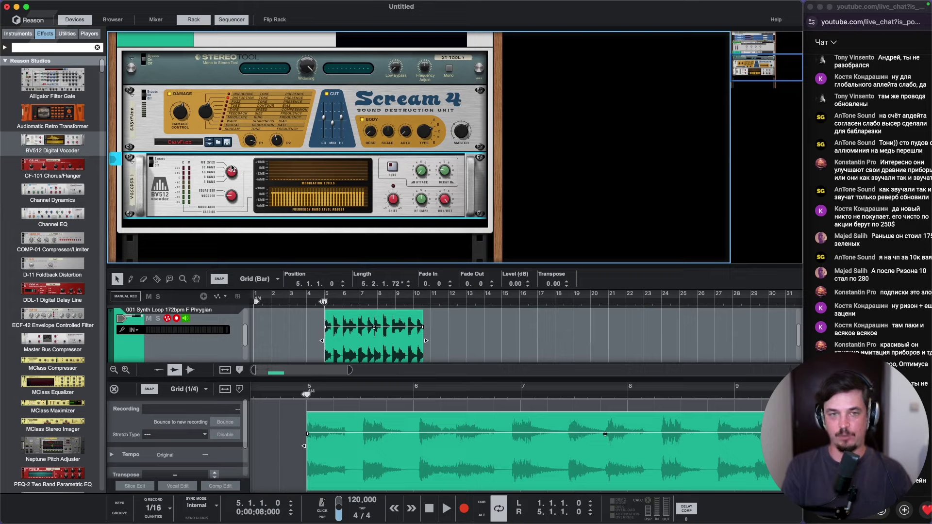
Step: Collapse the rack so the sequencer fills its space, and hide and reshow the device browser
{"action": "left_click_drag", "start_coordinate": [308, 264], "coordinate": [311, 39]}
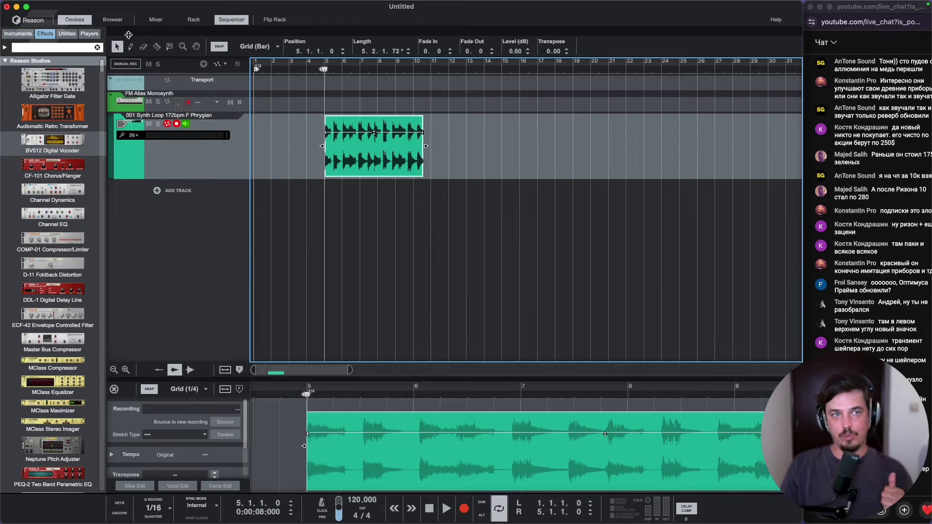
{"action": "left_click", "coordinate": [75, 20]}
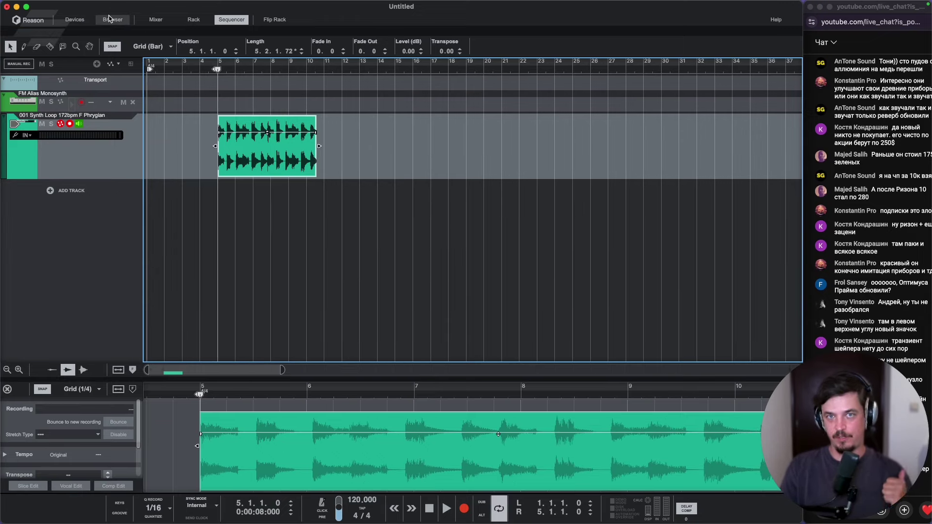
{"action": "left_click", "coordinate": [77, 21]}
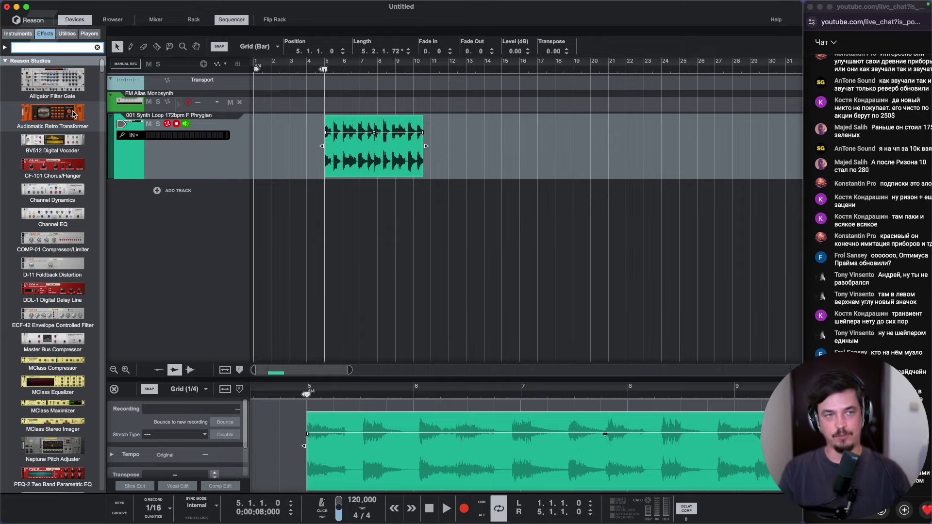
Step: Add an Audiomatic Retro Transformer below the BV512 vocoder and select it to inspect its Transform control
{"action": "left_click_drag", "start_coordinate": [68, 116], "coordinate": [170, 160]}
{"action": "scroll", "coordinate": [275, 201], "scroll_direction": "down", "scroll_amount": 5}
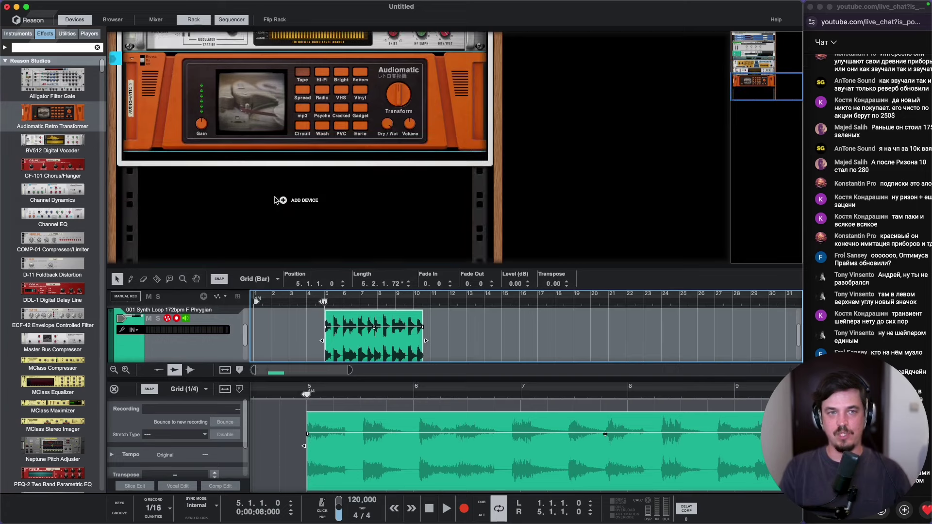
{"action": "scroll", "coordinate": [284, 194], "scroll_direction": "up", "scroll_amount": 1}
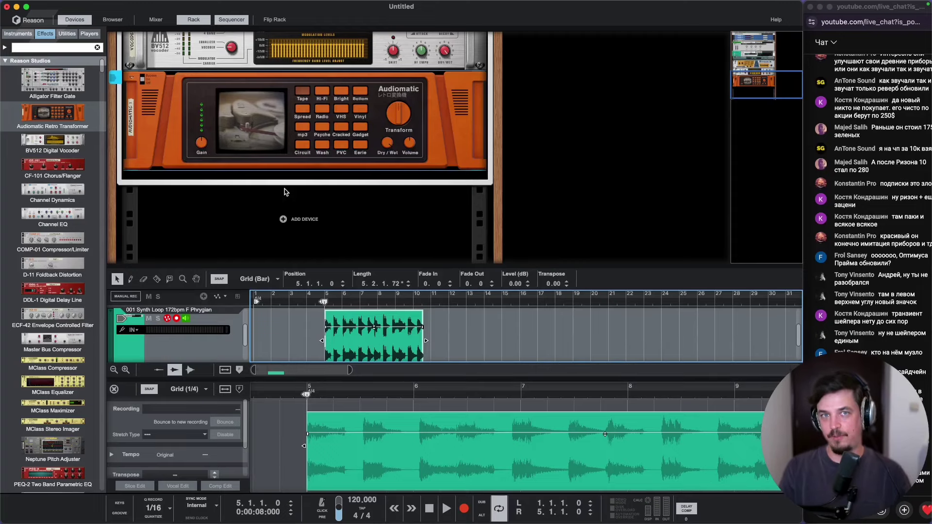
{"action": "left_click", "coordinate": [377, 112]}
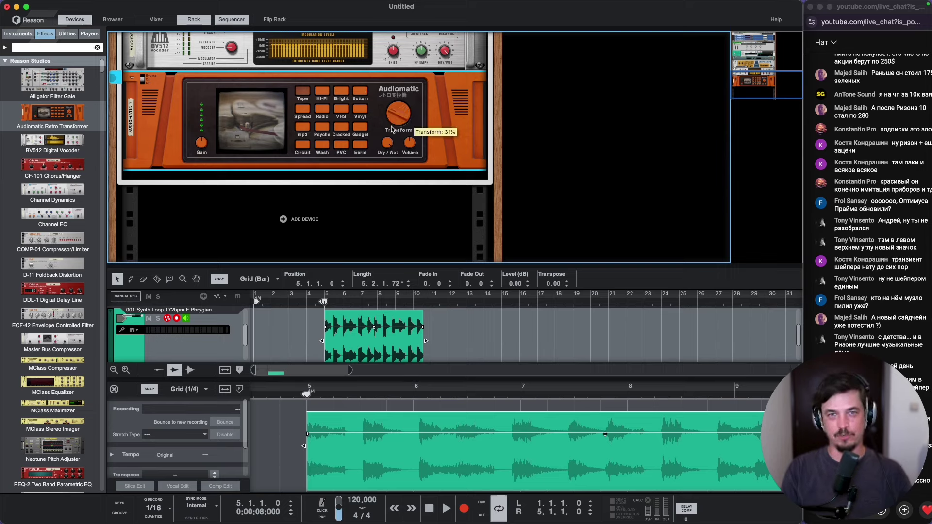
{"action": "scroll", "coordinate": [391, 128], "scroll_direction": "down", "scroll_amount": 4}
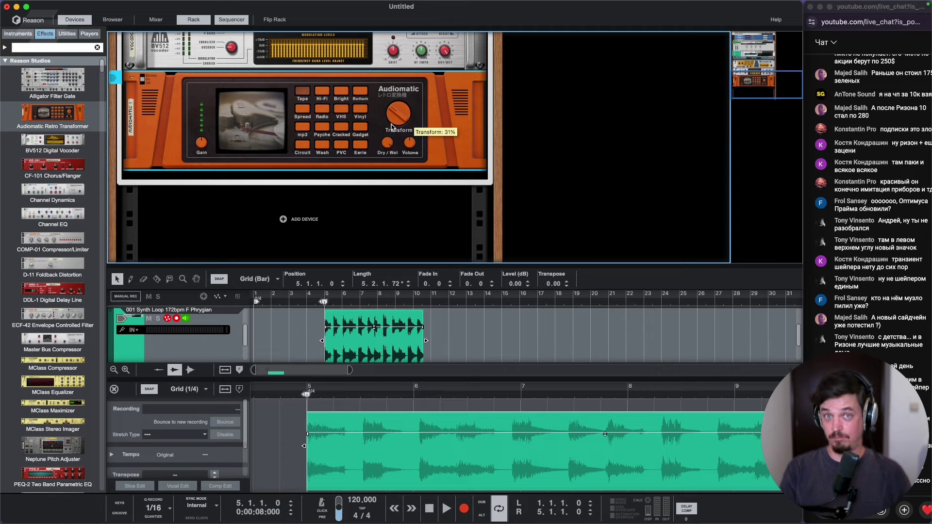
Step: Collapse the rack to enlarge the sequencer, and switch to the Get Reason page in Chrome
{"action": "mouse_move", "coordinate": [270, 523]}
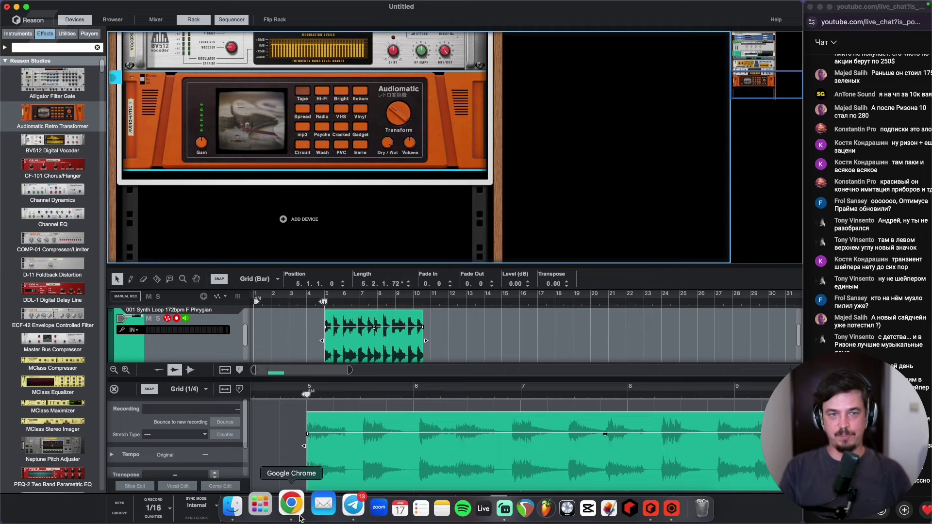
{"action": "left_click_drag", "start_coordinate": [318, 265], "coordinate": [301, 33]}
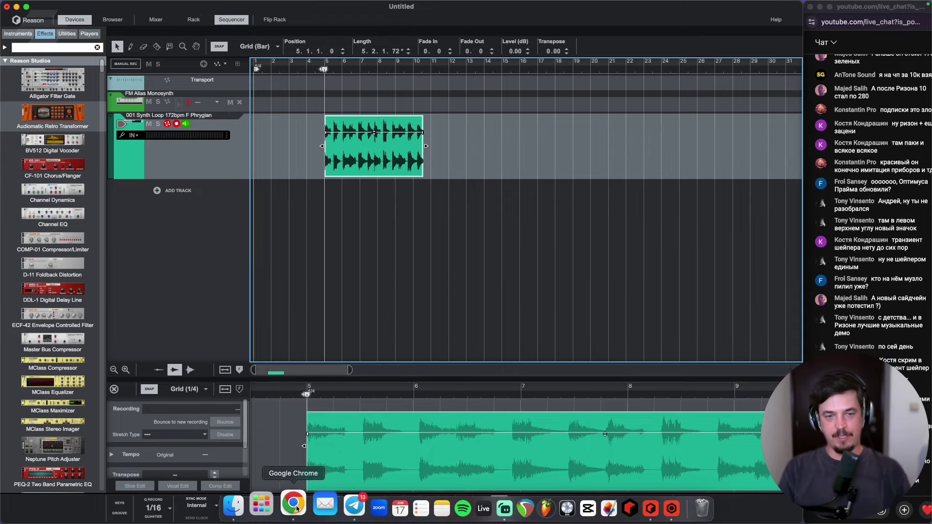
{"action": "left_click", "coordinate": [301, 507]}
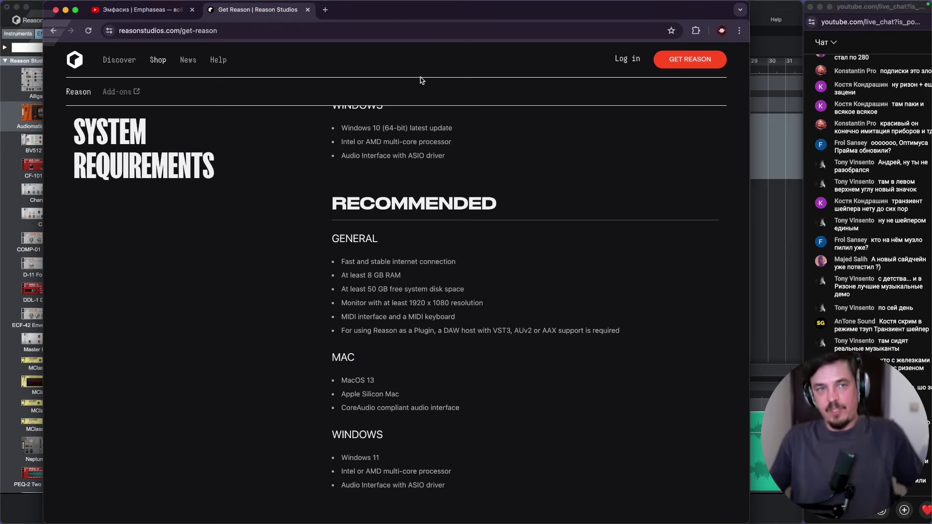
Step: Look through the open browser pages, search Google for "fl studio" in a new tab, and open the FL Studio website
{"action": "left_click", "coordinate": [162, 11]}
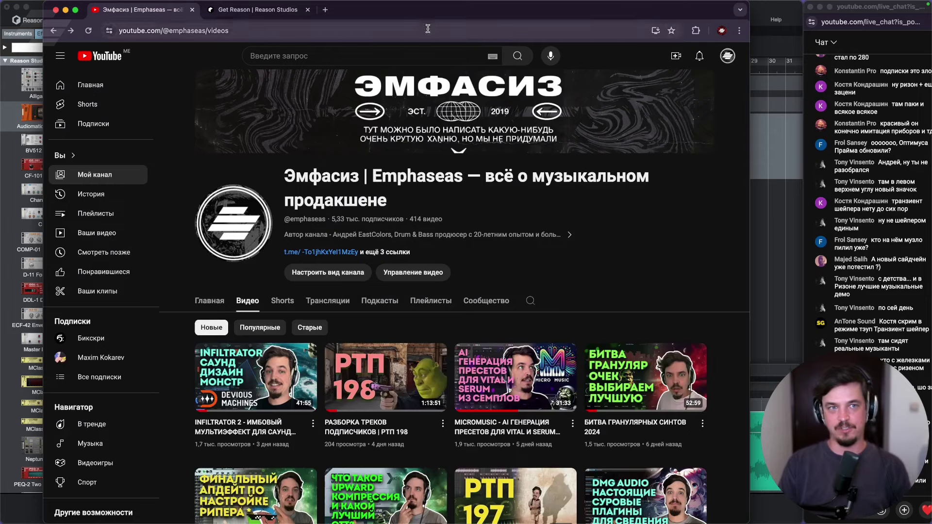
{"action": "left_click", "coordinate": [275, 10]}
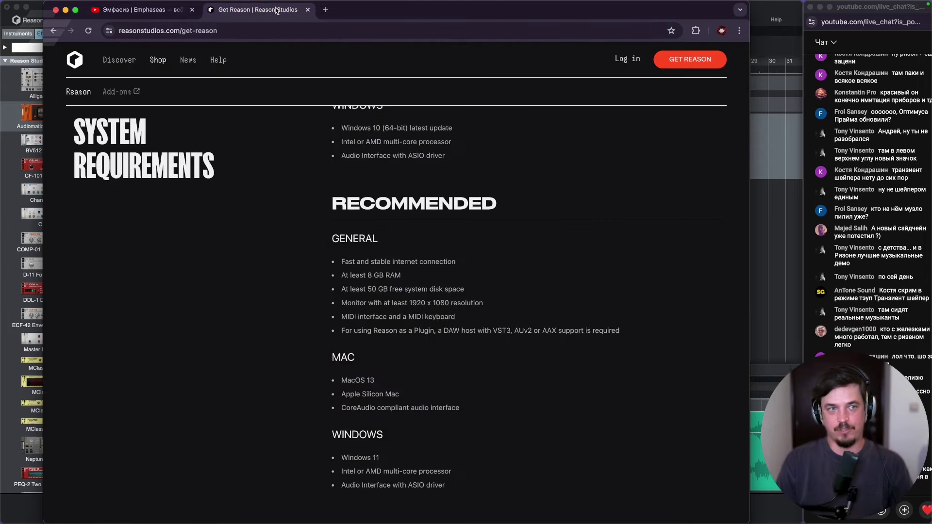
{"action": "left_click", "coordinate": [325, 9]}
{"action": "type", "text": "fl studio"}
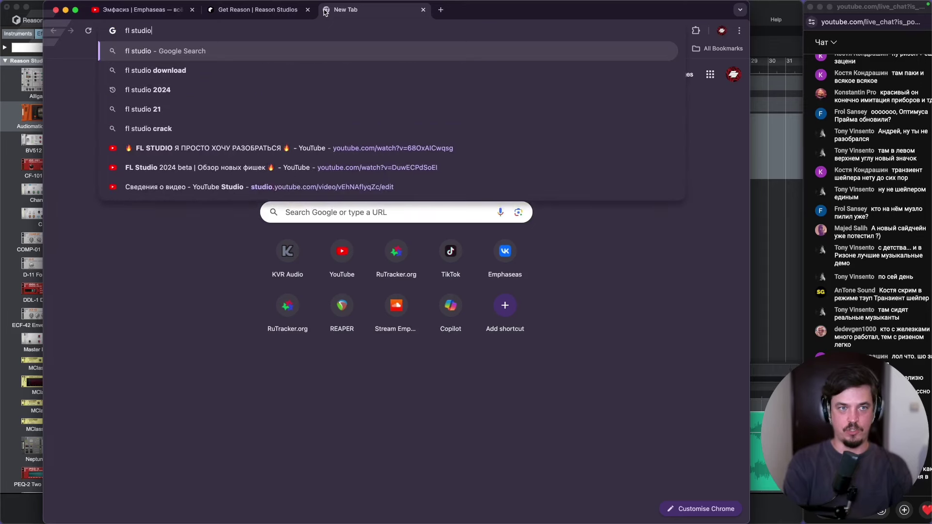
{"action": "key", "text": "Return"}
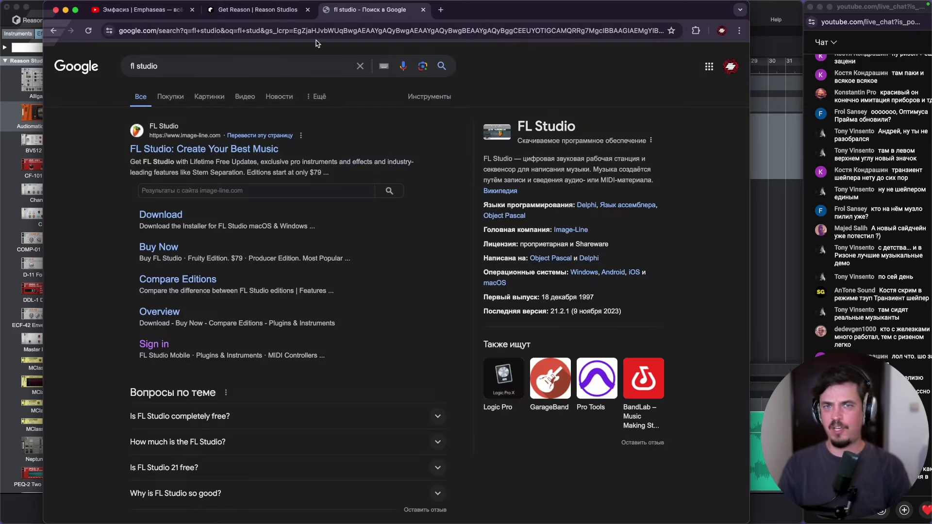
{"action": "left_click", "coordinate": [215, 149]}
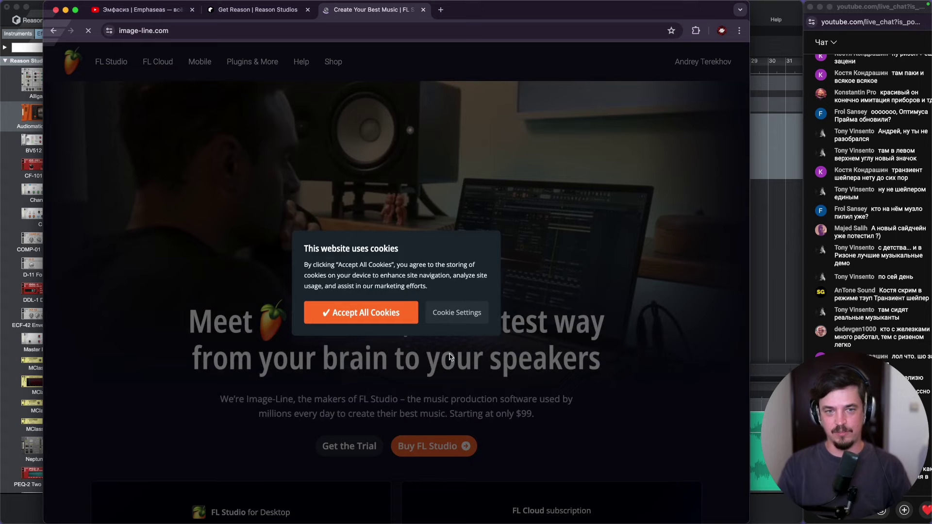
Step: Accept the site's cookies, open the Buy FL Studio page, and examine the FL Studio editions and their prices
{"action": "left_click", "coordinate": [371, 313]}
{"action": "left_click", "coordinate": [424, 445]}
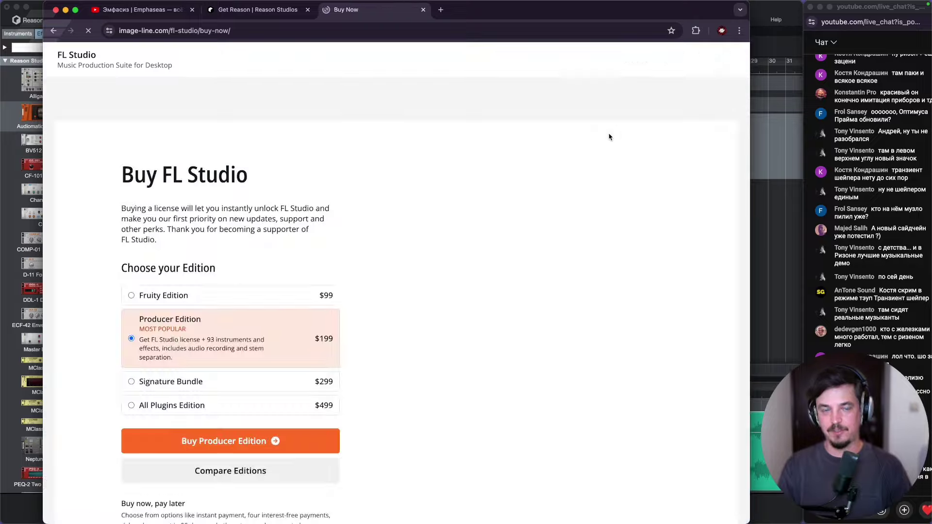
{"action": "scroll", "coordinate": [408, 233], "scroll_direction": "down", "scroll_amount": 5}
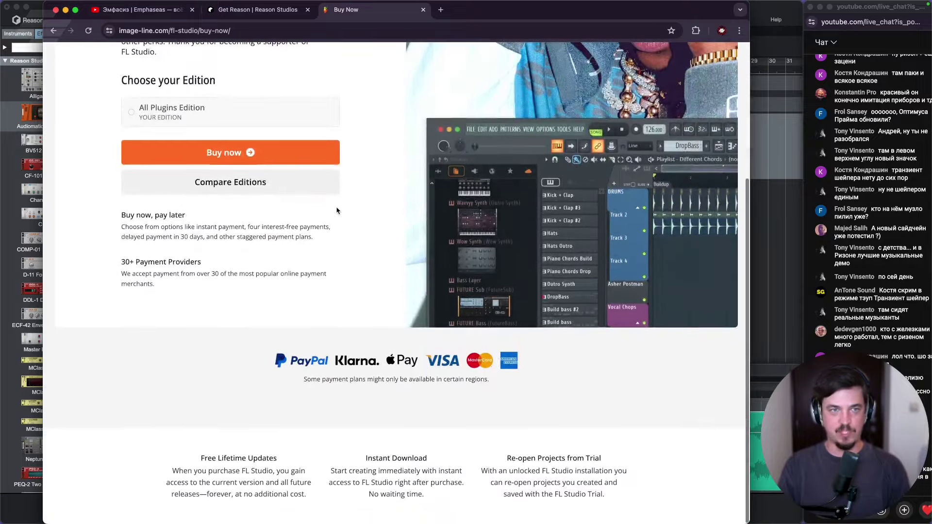
{"action": "scroll", "coordinate": [146, 143], "scroll_direction": "up", "scroll_amount": 1}
{"action": "scroll", "coordinate": [167, 146], "scroll_direction": "up", "scroll_amount": 3}
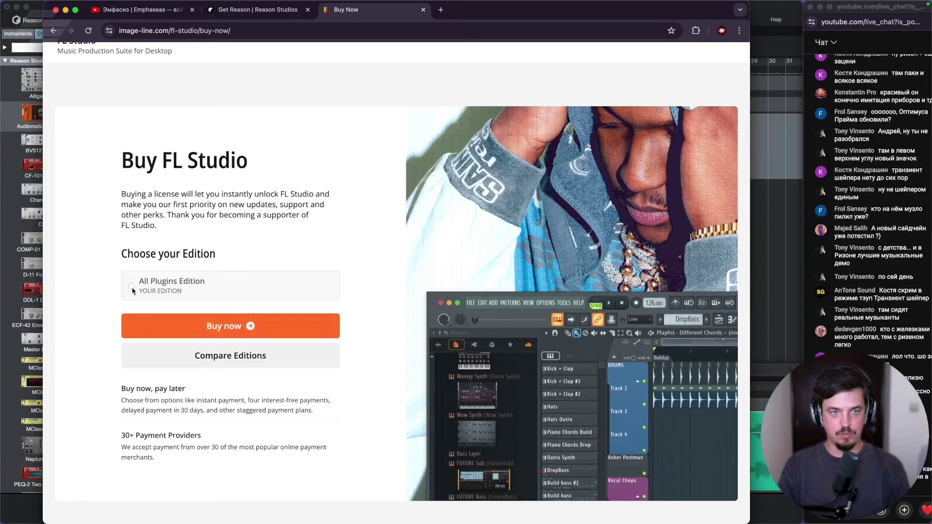
{"action": "left_click", "coordinate": [231, 345]}
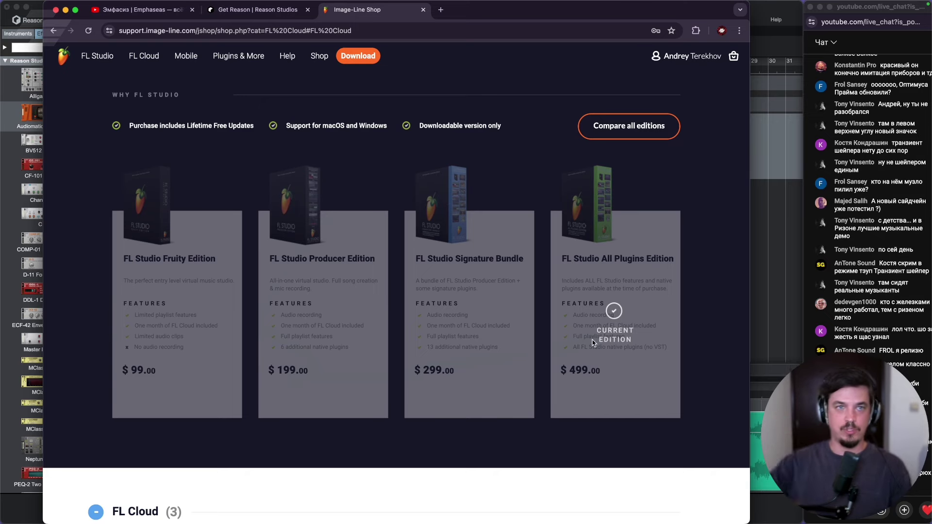
Step: Review the Reason+ and Reason 12 pricing on the Get Reason page, and return to the Reason project
{"action": "left_click", "coordinate": [233, 18]}
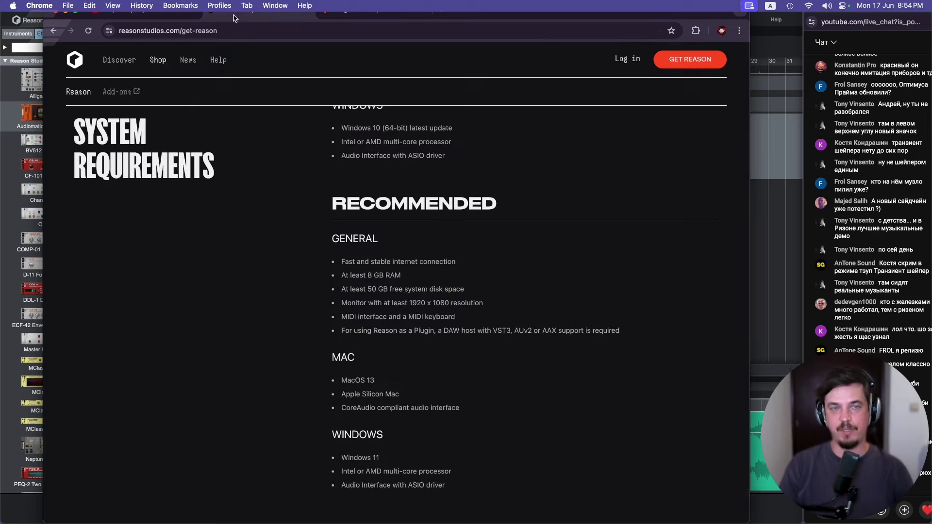
{"action": "scroll", "coordinate": [284, 191], "scroll_direction": "up", "scroll_amount": 15}
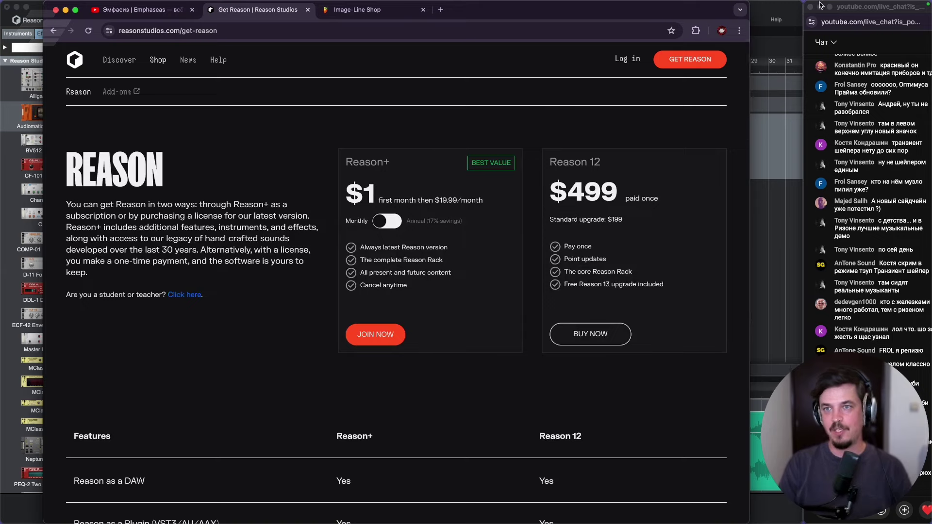
{"action": "left_click", "coordinate": [774, 7]}
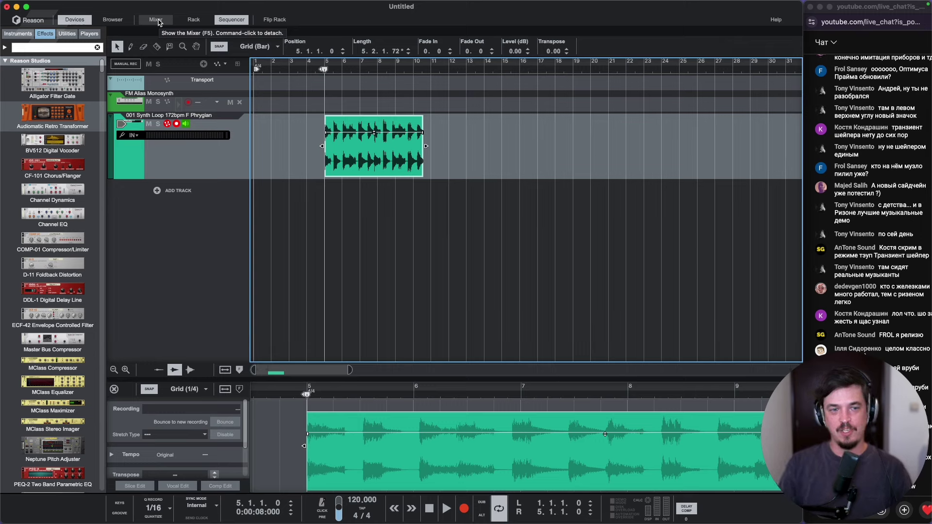
Step: Switch to REAPER, narrow its window to uncover the live chat, and dismiss the evaluation notice
{"action": "mouse_move", "coordinate": [451, 522]}
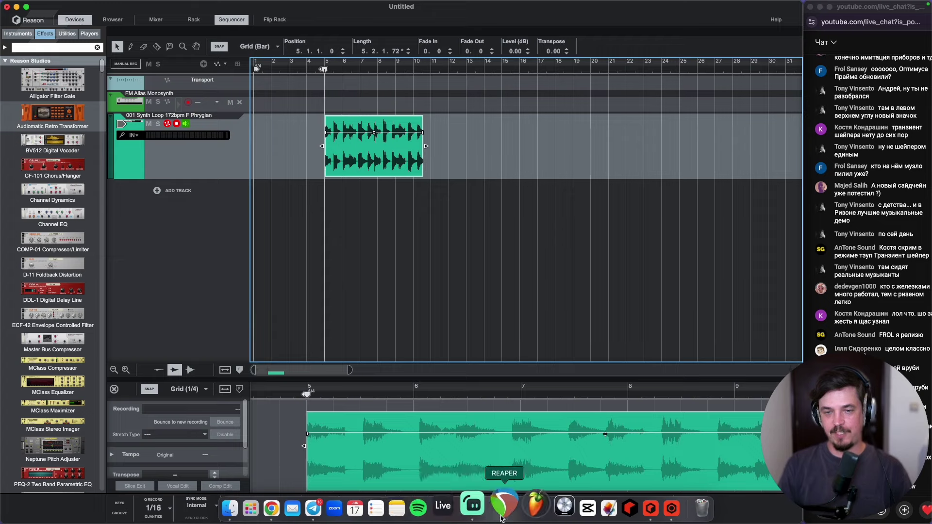
{"action": "left_click", "coordinate": [503, 516]}
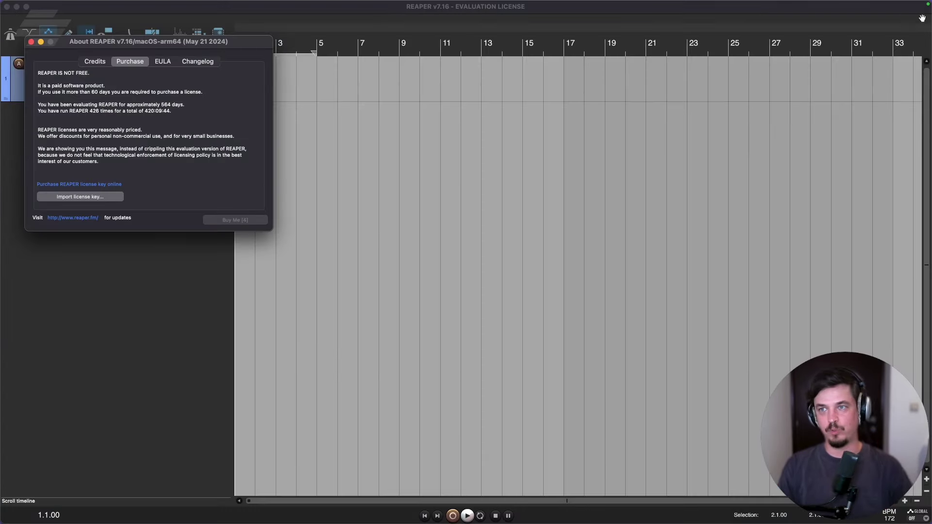
{"action": "left_click_drag", "start_coordinate": [929, 18], "coordinate": [802, 18]}
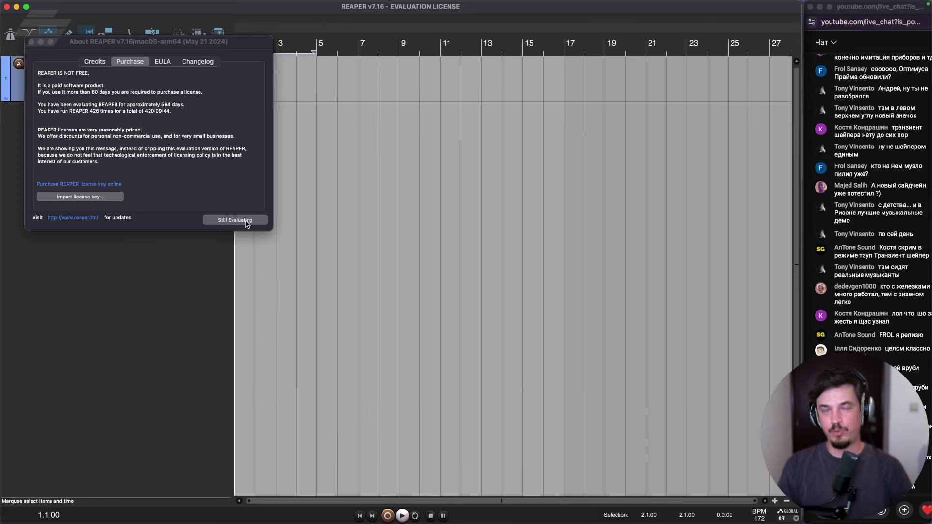
{"action": "left_click", "coordinate": [244, 221]}
Step: Insert the Reason Rack Plugin VST3i instrument on a new track and move its window fully into view
{"action": "key", "text": "super+shift+t"}
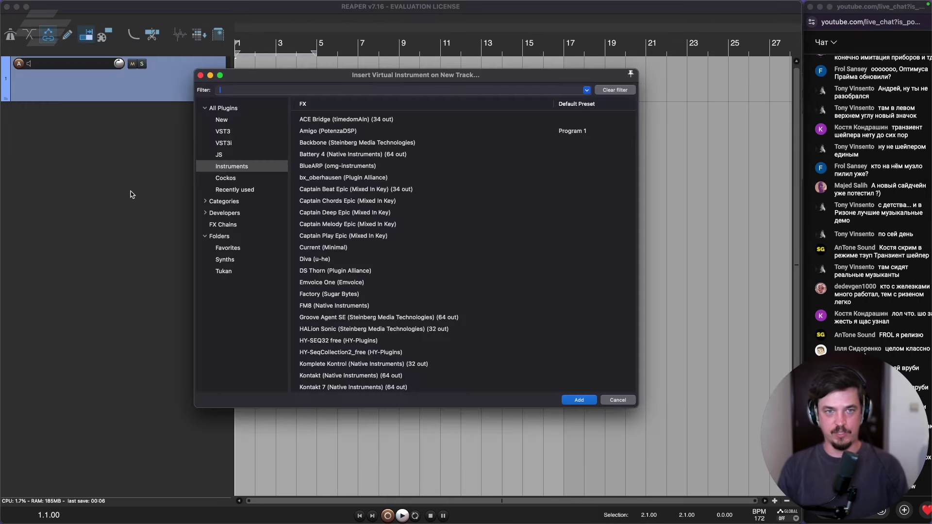
{"action": "type", "text": "reas"}
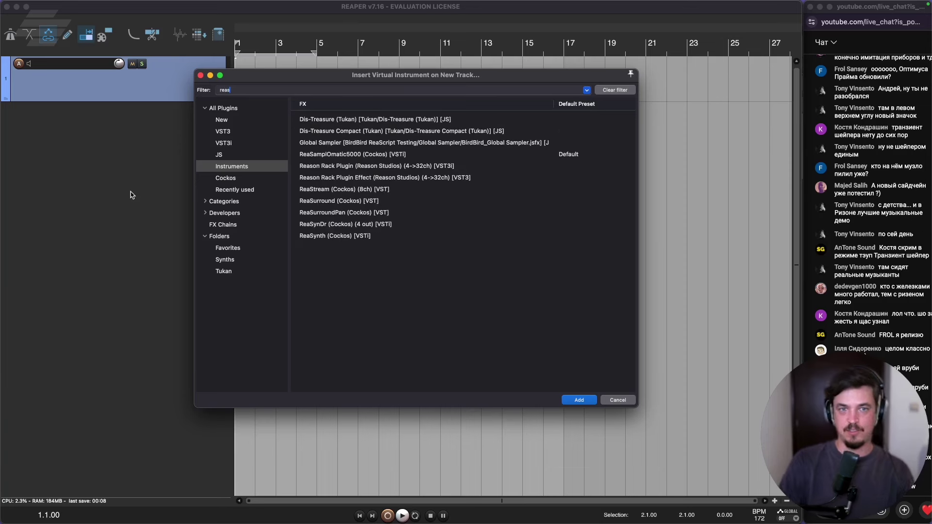
{"action": "left_click", "coordinate": [337, 168]}
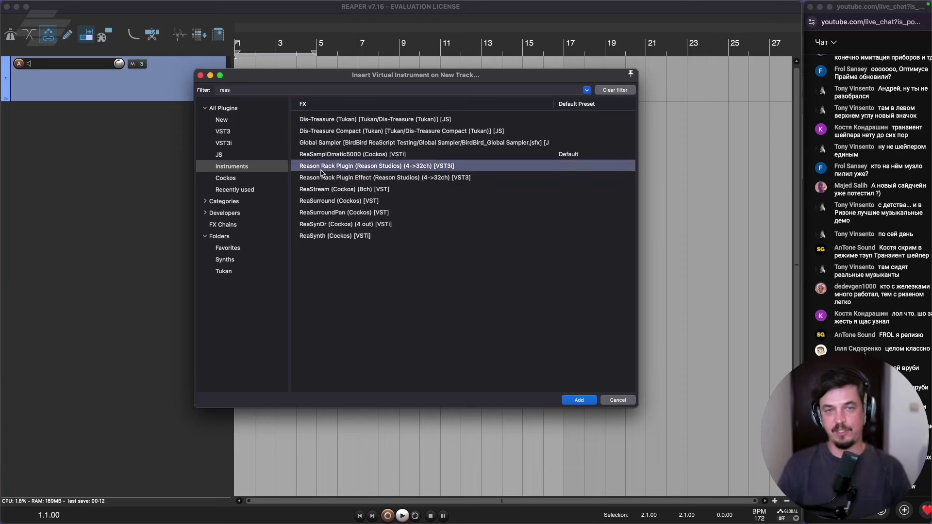
{"action": "key", "text": "Return"}
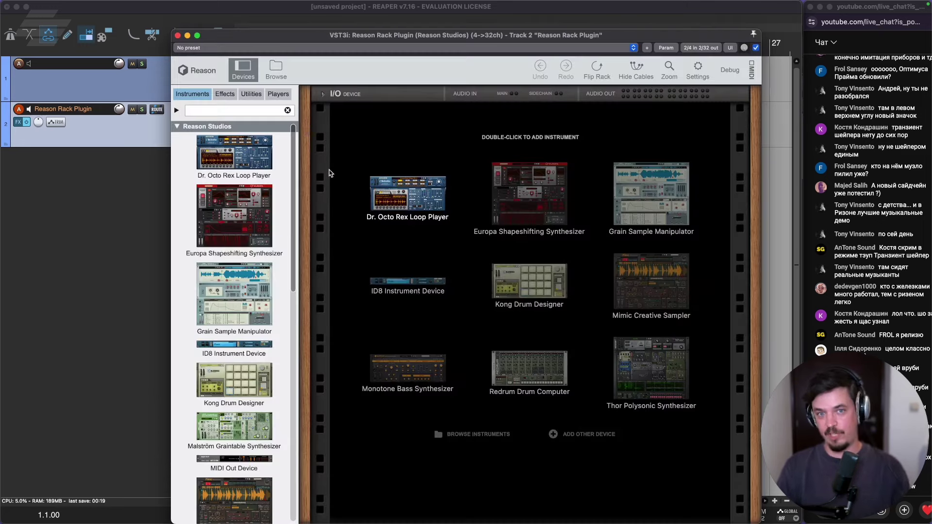
{"action": "left_click_drag", "start_coordinate": [473, 35], "coordinate": [429, 16]}
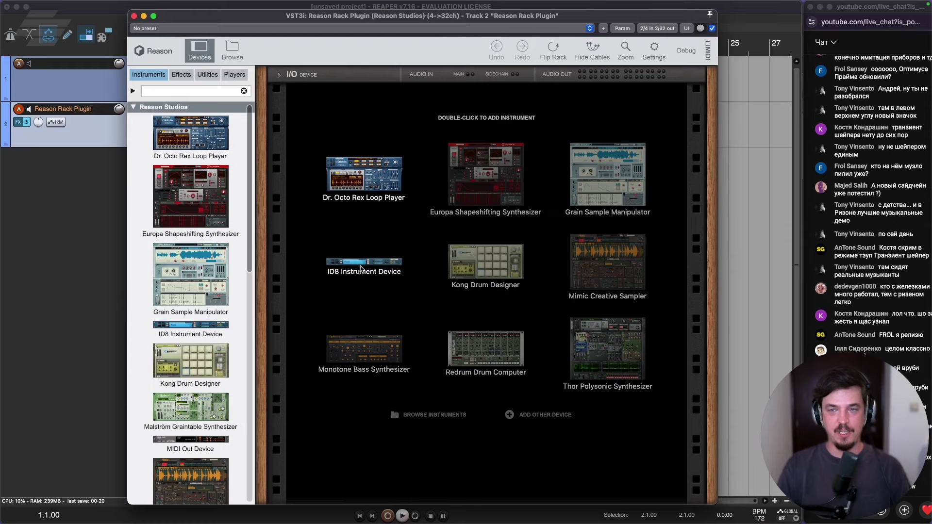
Step: Add an Objekt Modeling Synthesizer to the plugin's rack and check the plugin's settings
{"action": "scroll", "coordinate": [238, 275], "scroll_direction": "down", "scroll_amount": 10}
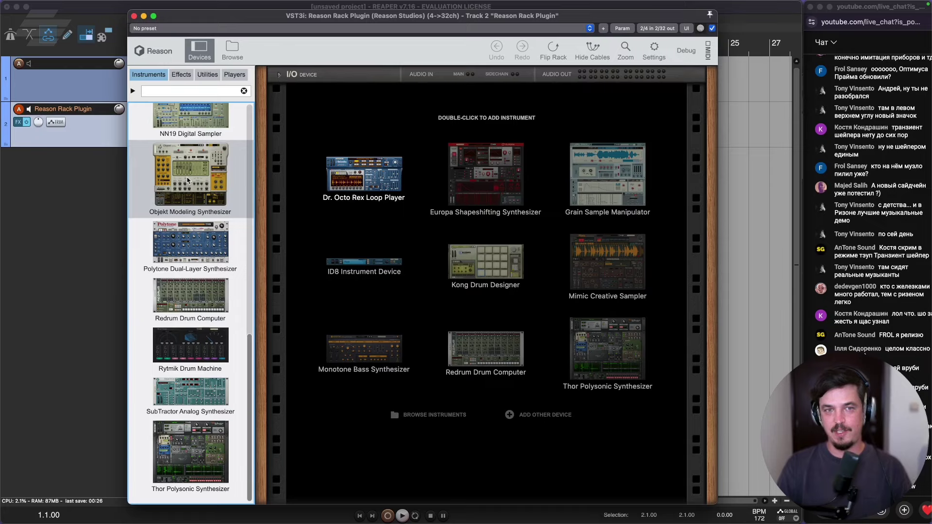
{"action": "left_click_drag", "start_coordinate": [379, 213], "coordinate": [380, 215]}
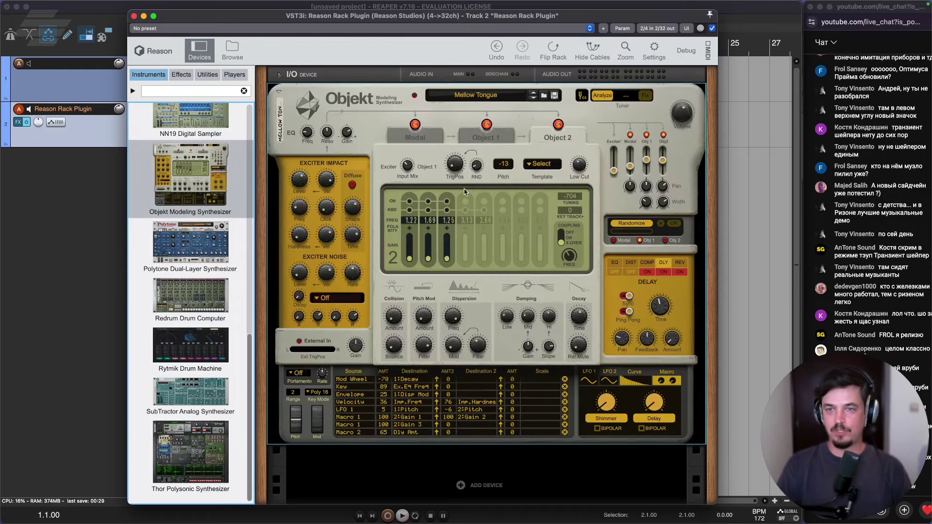
{"action": "left_click_drag", "start_coordinate": [454, 15], "coordinate": [431, 2]}
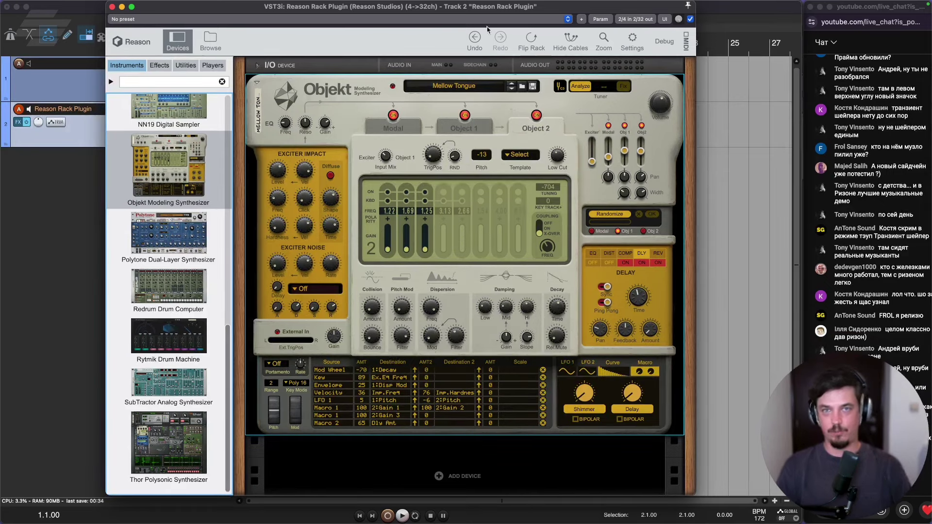
{"action": "left_click", "coordinate": [642, 42]}
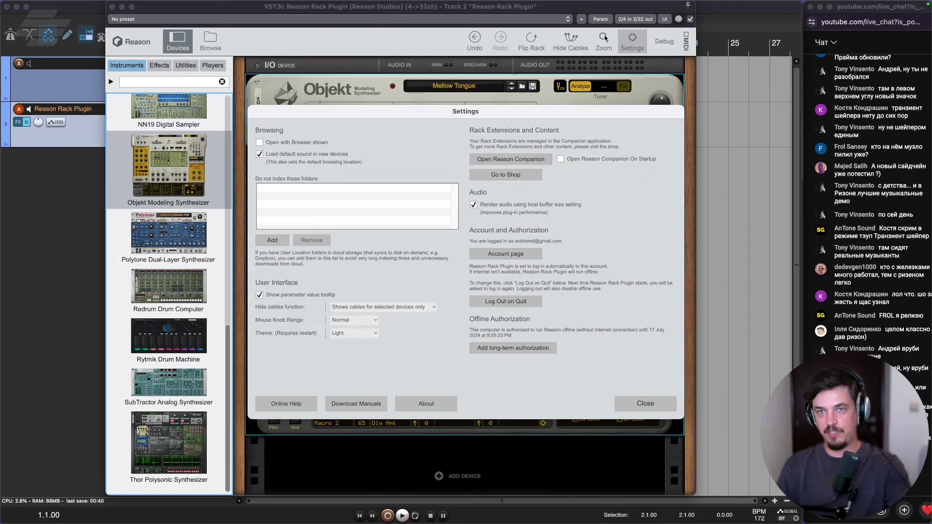
{"action": "left_click", "coordinate": [644, 403]}
Step: Switch to Reason and set its Application Zoom to 120%
{"action": "mouse_move", "coordinate": [544, 510]}
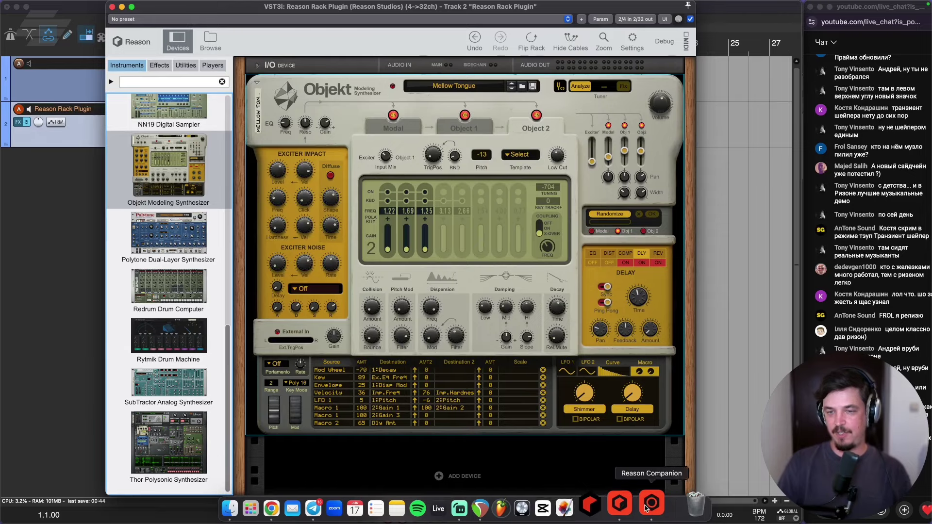
{"action": "left_click", "coordinate": [629, 506]}
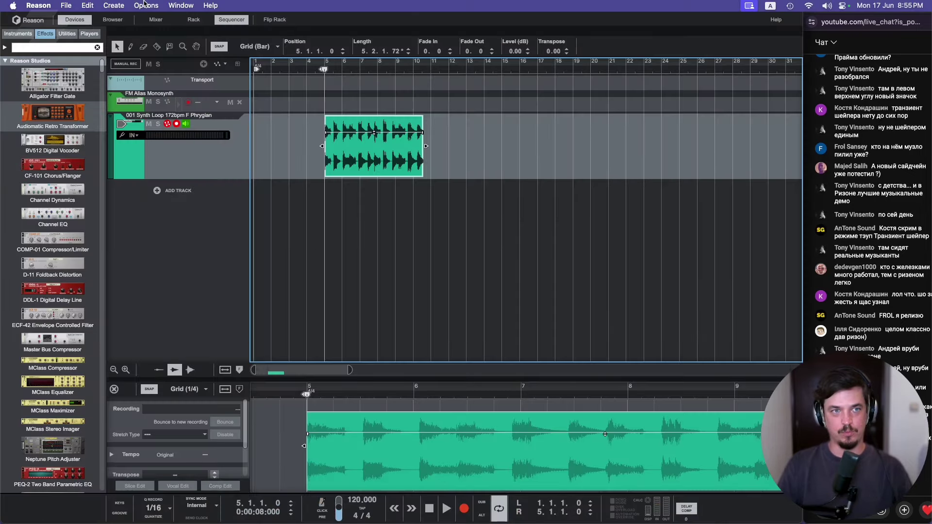
{"action": "left_click", "coordinate": [146, 4]}
{"action": "mouse_move", "coordinate": [170, 192]}
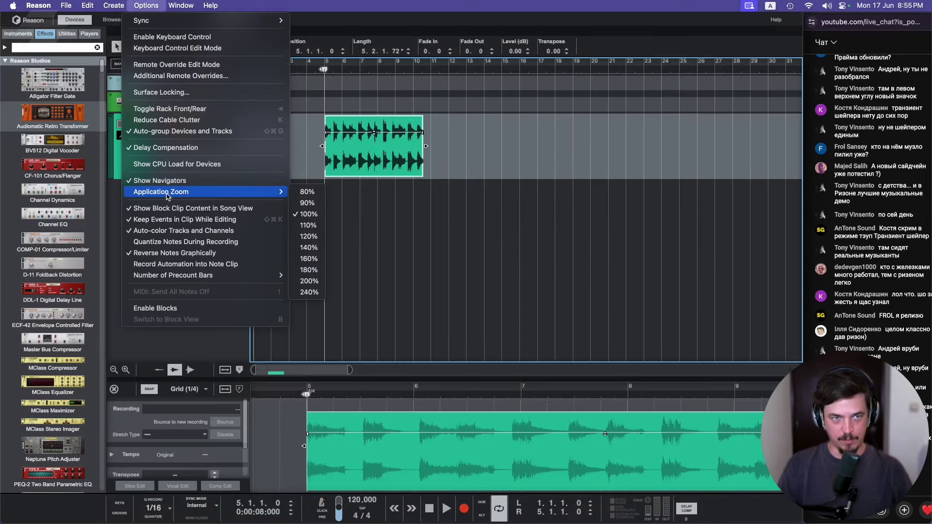
{"action": "left_click", "coordinate": [319, 248]}
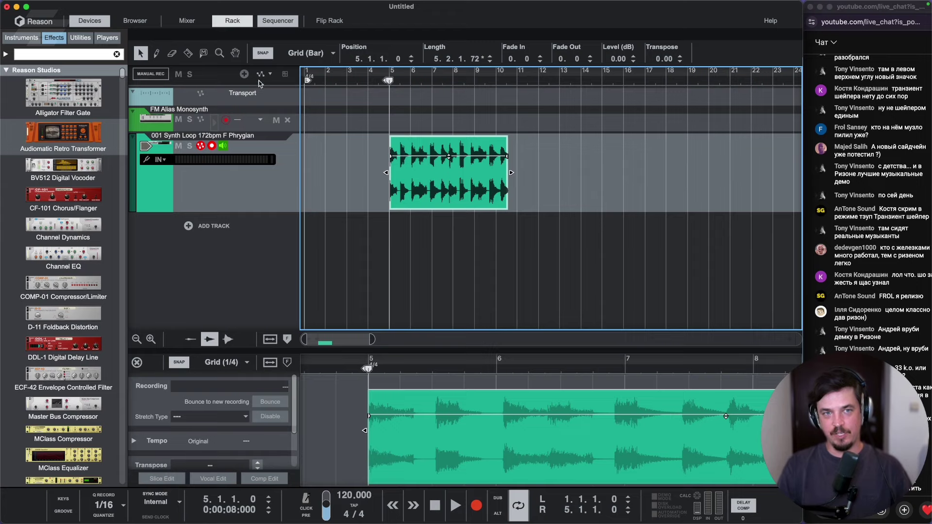
Step: Show the rack above the sequencer, inspect its enlarged devices, and set the Application Zoom to 100%
{"action": "left_click", "coordinate": [238, 20]}
{"action": "scroll", "coordinate": [360, 146], "scroll_direction": "up", "scroll_amount": 10}
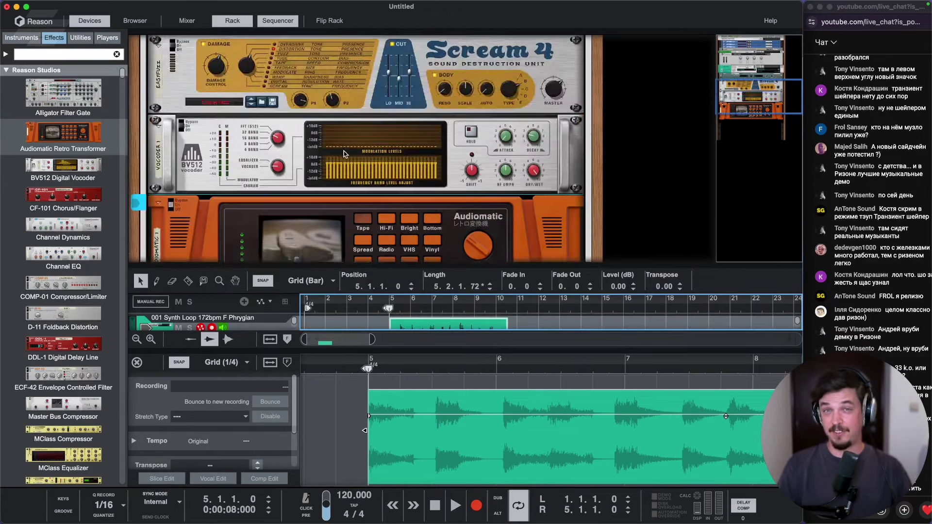
{"action": "scroll", "coordinate": [269, 132], "scroll_direction": "down", "scroll_amount": 1}
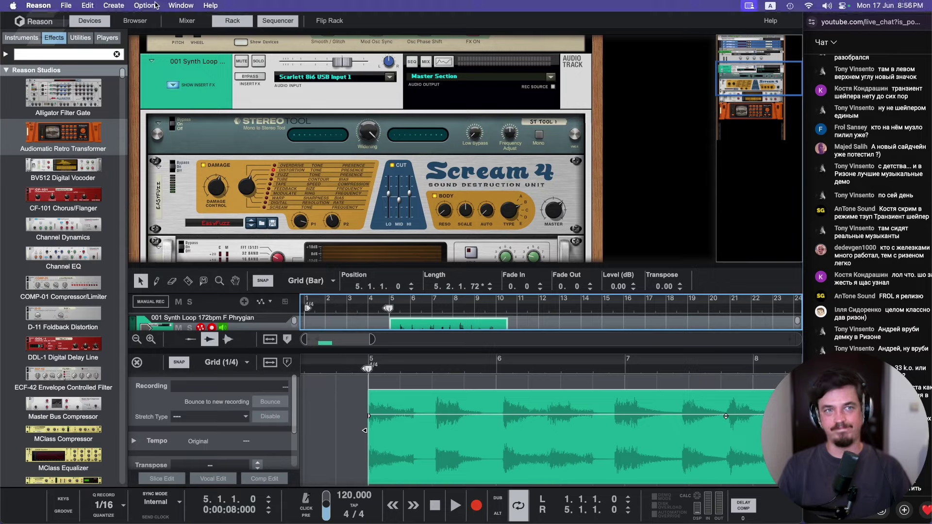
{"action": "left_click", "coordinate": [146, 5]}
{"action": "mouse_move", "coordinate": [177, 193]}
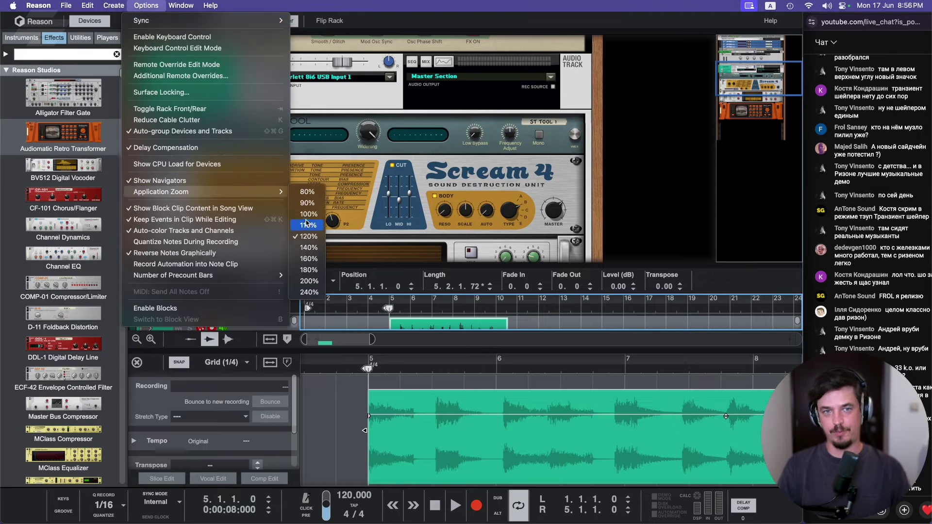
{"action": "left_click", "coordinate": [307, 214]}
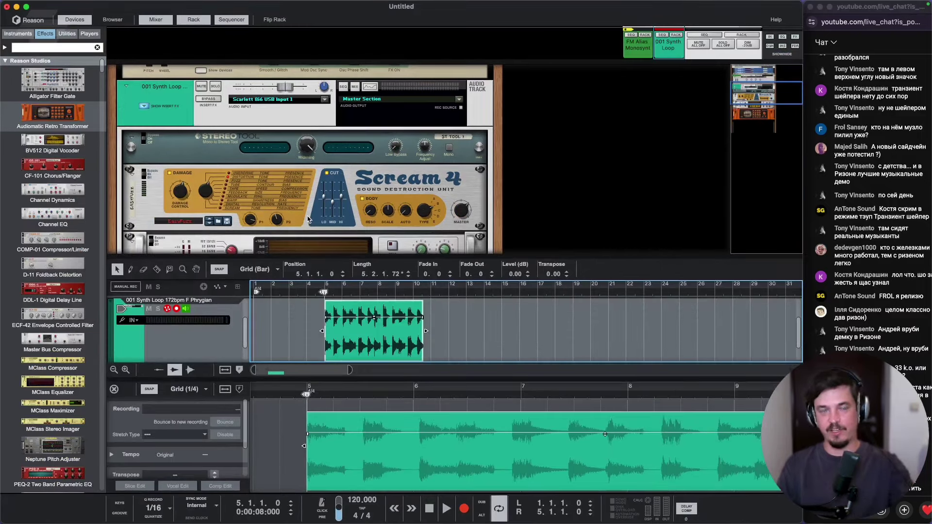
Step: Switch to REAPER and set the Objekt synthesizer's Impact Diffuse Shape to 52% in the Reason Rack Plugin
{"action": "mouse_move", "coordinate": [313, 521]}
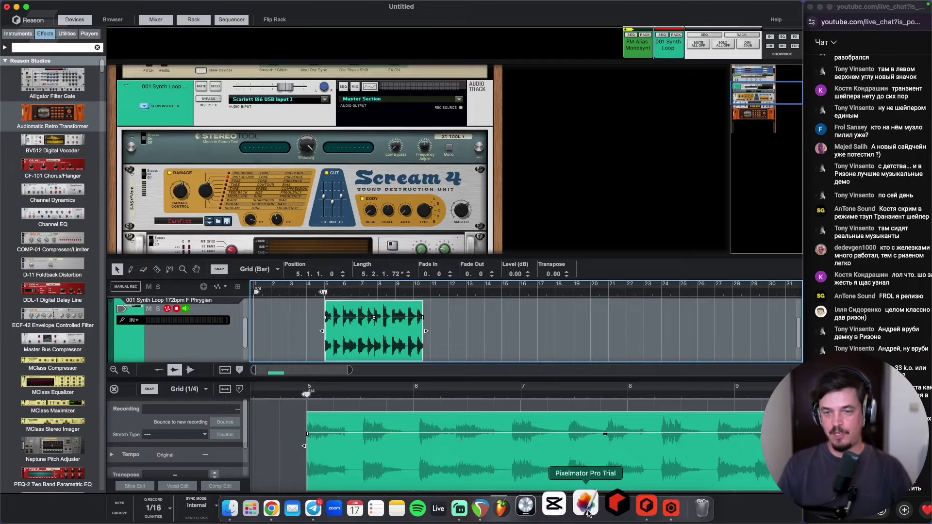
{"action": "left_click", "coordinate": [502, 509]}
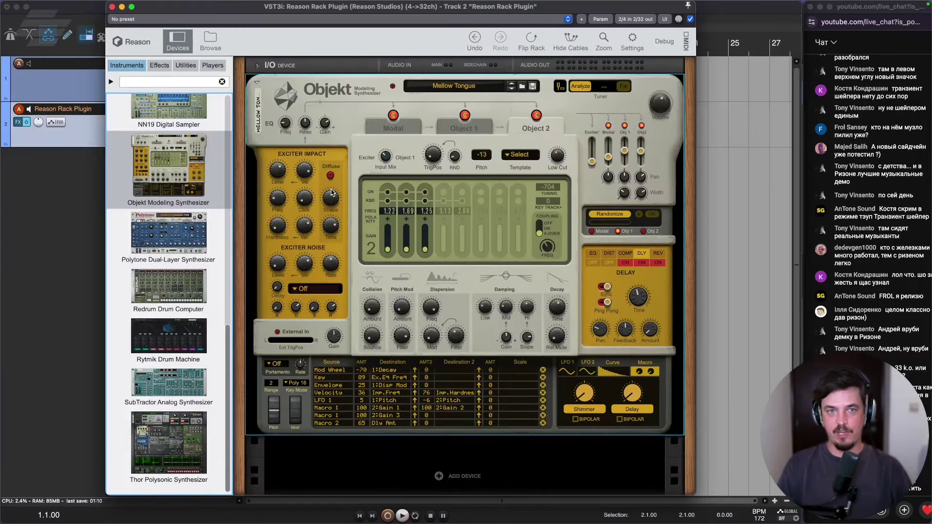
{"action": "left_click_drag", "start_coordinate": [330, 200], "coordinate": [327, 208]}
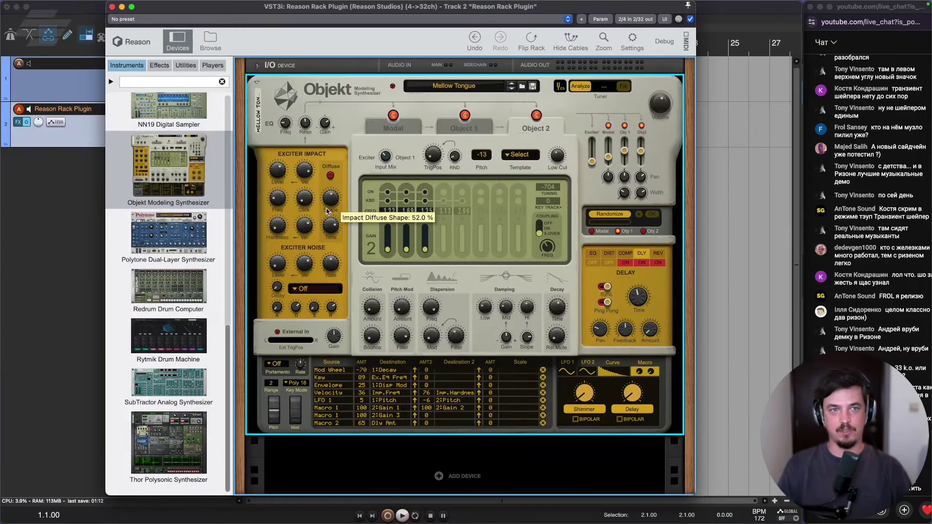
Step: Hide the device list in the Reason Rack Plugin and move its window clear of the track controls
{"action": "left_click", "coordinate": [177, 41]}
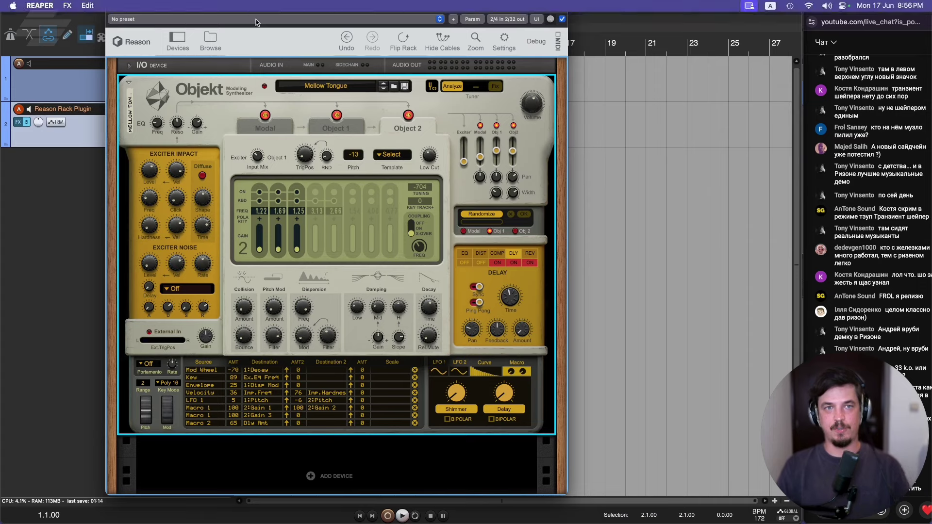
{"action": "left_click_drag", "start_coordinate": [275, 5], "coordinate": [416, 2]}
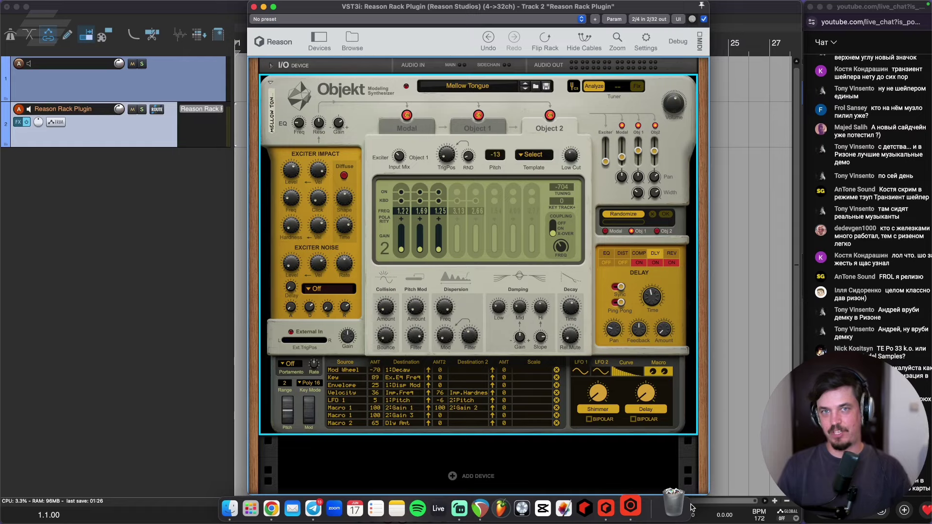
Step: Switch to Reason, create an automation track for the Scream 4's Master level from the rack, and show only the sequencer
{"action": "left_click", "coordinate": [631, 513]}
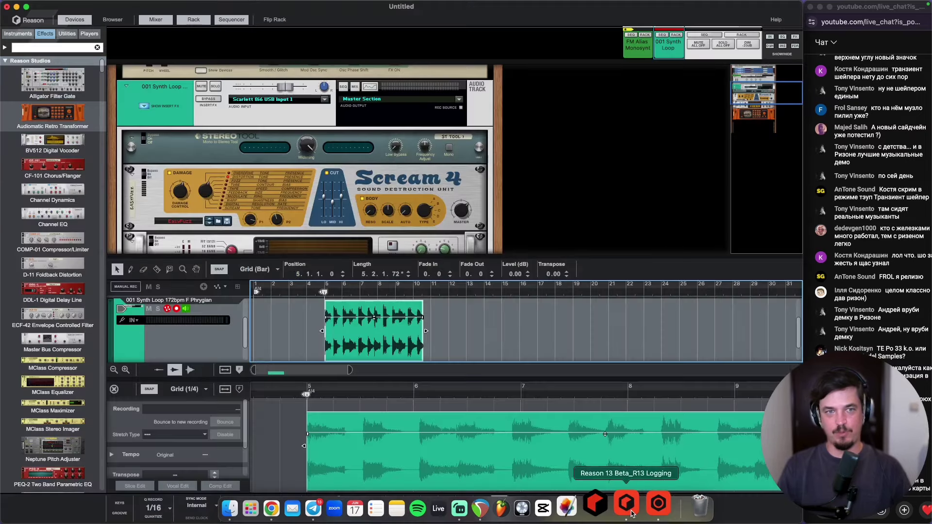
{"action": "left_click", "coordinate": [99, 48]}
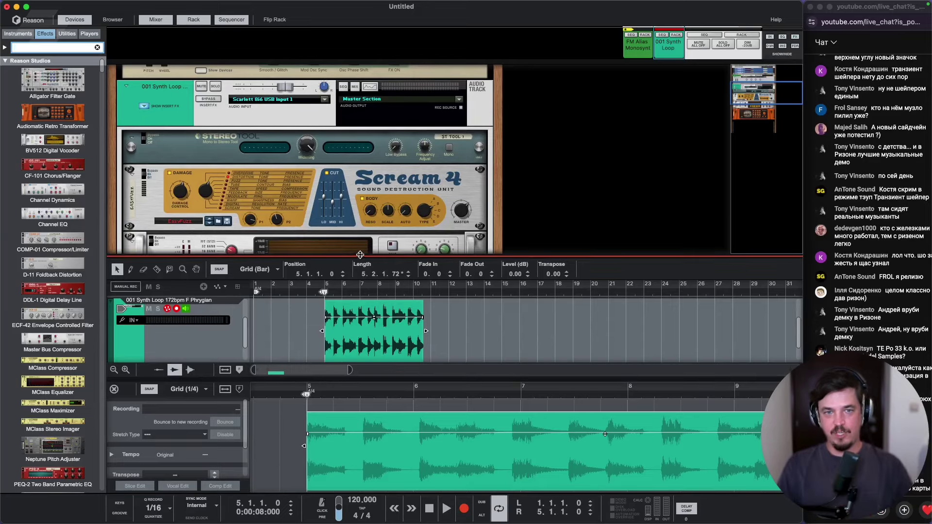
{"action": "left_click", "coordinate": [233, 21]}
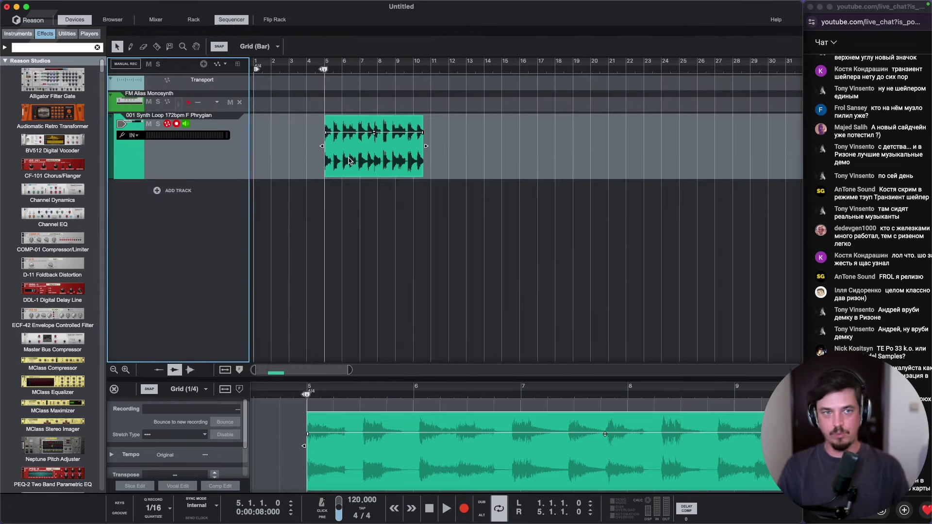
{"action": "left_click", "coordinate": [194, 20]}
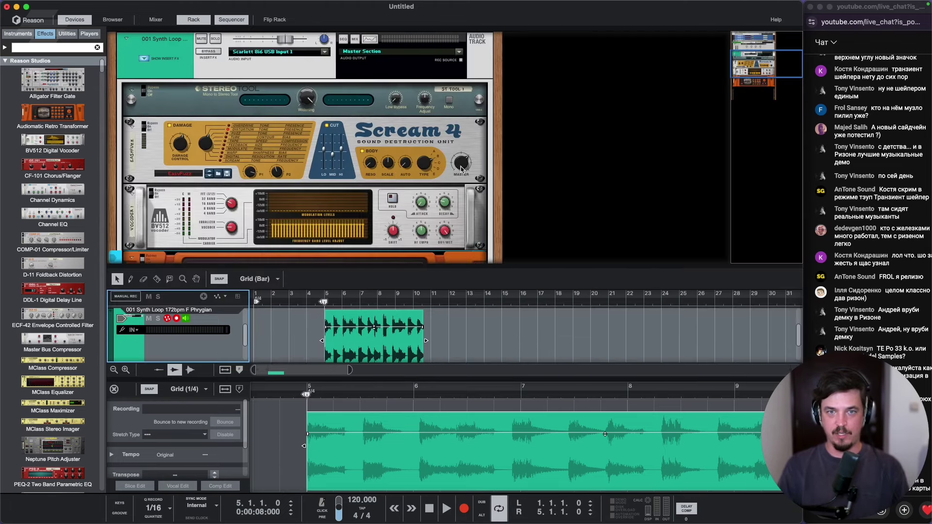
{"action": "left_click", "coordinate": [430, 161]}
{"action": "left_click", "coordinate": [232, 19]}
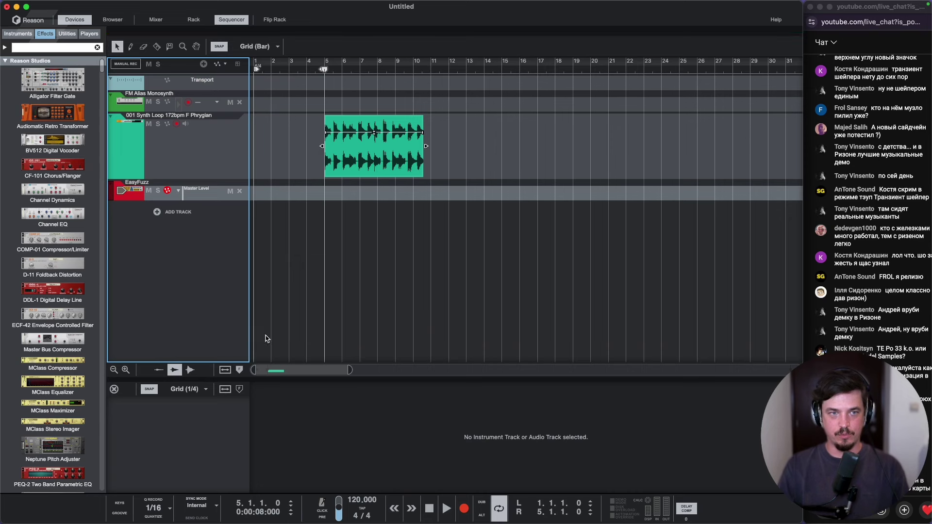
Step: Create a six-bar Master Level automation clip from bar 5 on the EasyFuzz track and shape a curve with points at bars 6 to 9
{"action": "left_click", "coordinate": [329, 195]}
{"action": "double_click", "coordinate": [326, 197]}
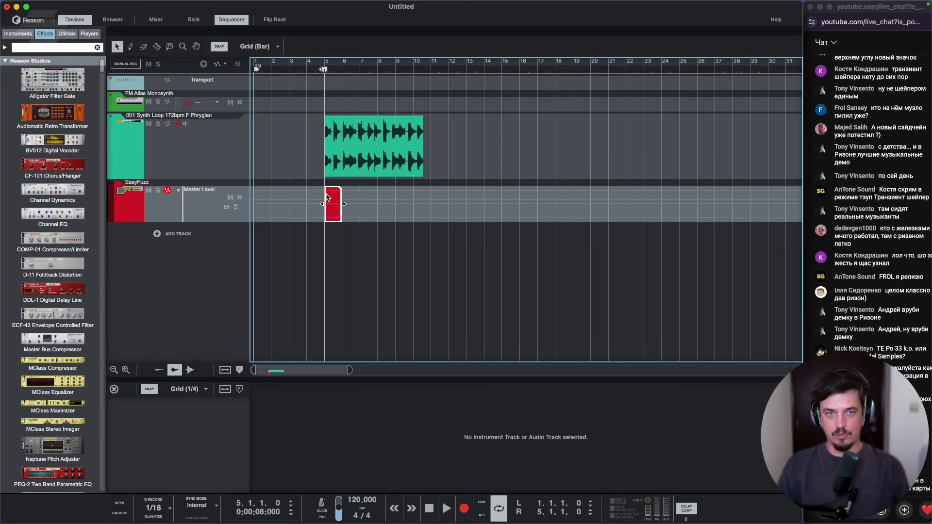
{"action": "left_click_drag", "start_coordinate": [344, 203], "coordinate": [421, 206]}
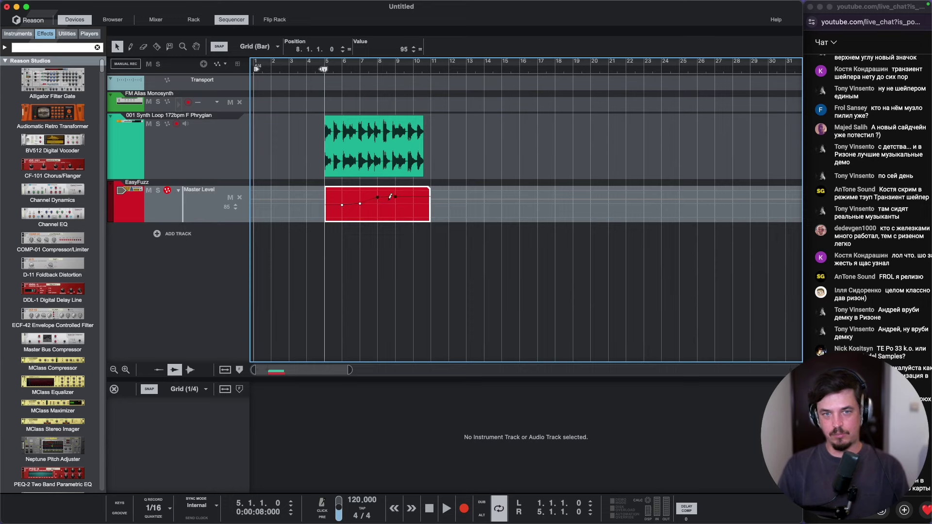
{"action": "left_click_drag", "start_coordinate": [343, 200], "coordinate": [380, 202]}
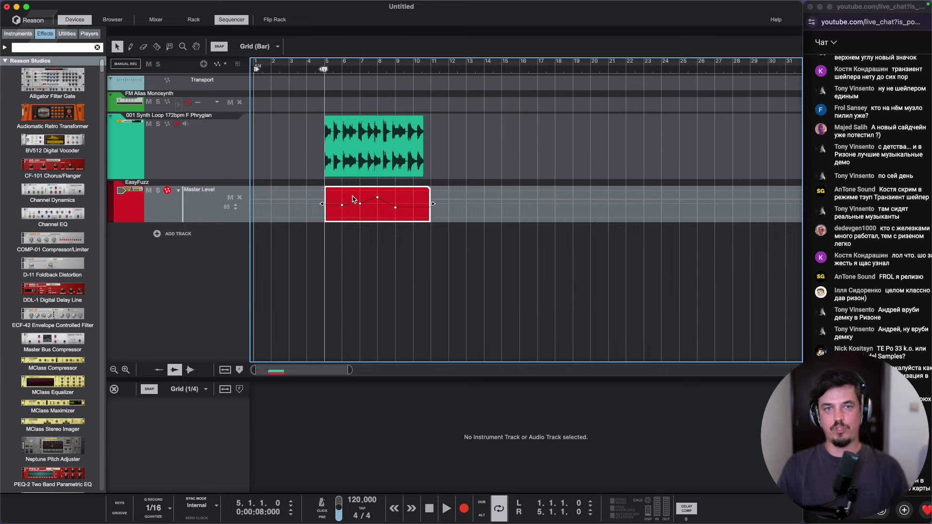
Step: Move the synth loop clip to bar 7 and duplicate the automation clip to bars 9 and 15 on an enlarged EasyFuzz track
{"action": "left_click", "coordinate": [382, 123]}
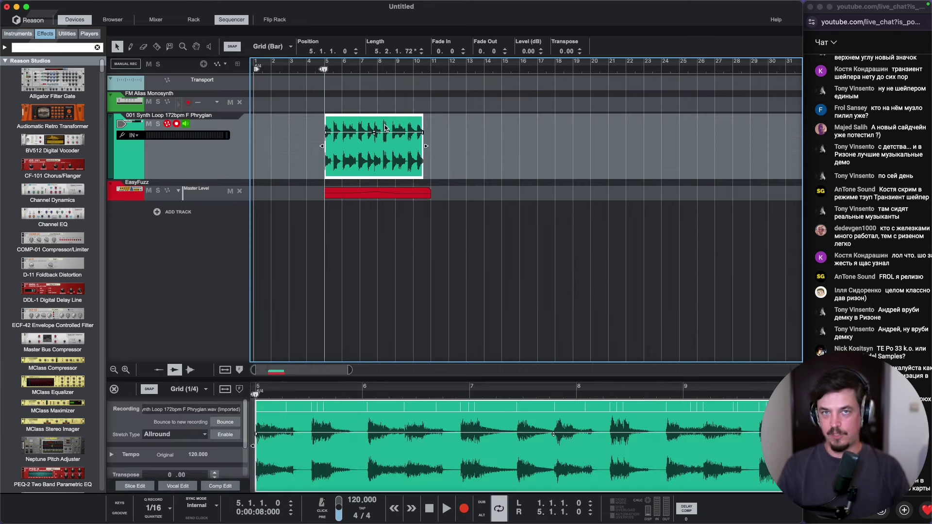
{"action": "left_click_drag", "start_coordinate": [385, 127], "coordinate": [422, 128]}
{"action": "left_click", "coordinate": [388, 194]}
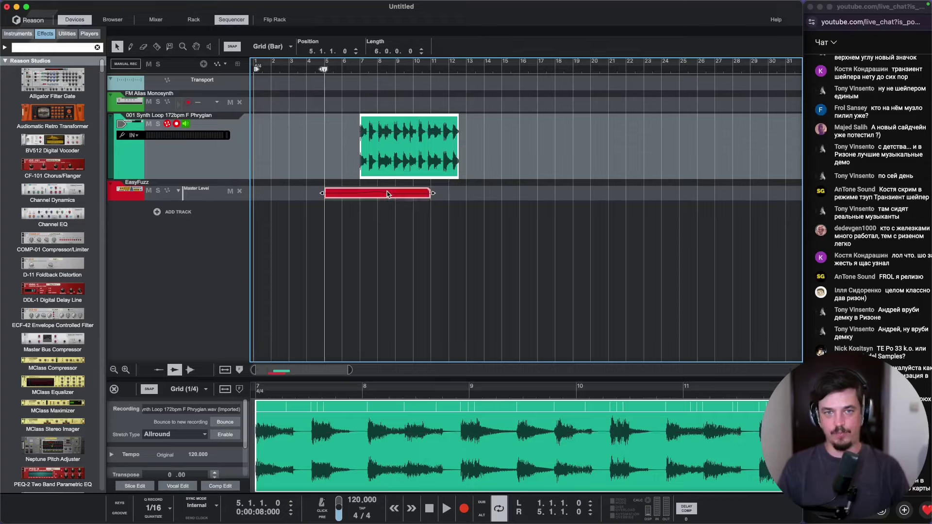
{"action": "left_click_drag", "start_coordinate": [180, 201], "coordinate": [175, 262]}
{"action": "left_click_drag", "start_coordinate": [414, 203], "coordinate": [555, 209]}
Step: Move the synth loop clip and the first automation clip so that both start at bar 2
{"action": "left_click_drag", "start_coordinate": [382, 145], "coordinate": [293, 145]}
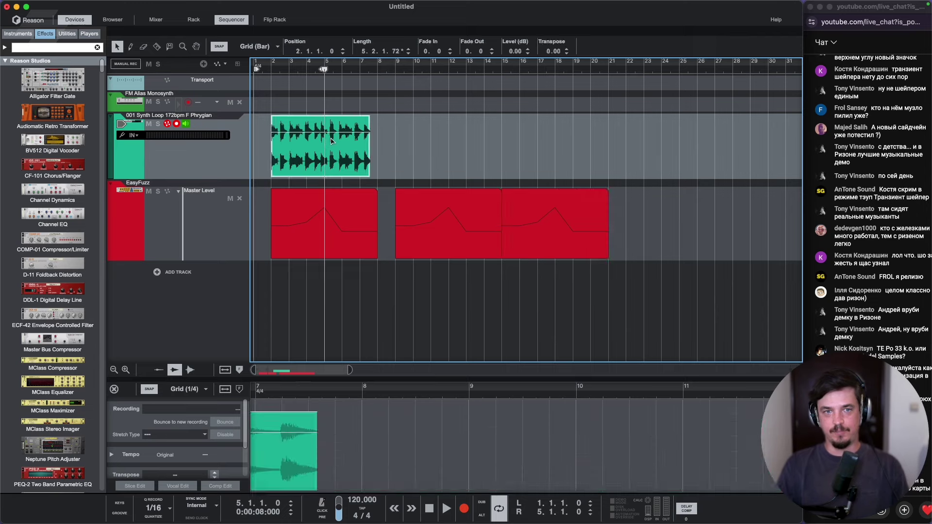
{"action": "mouse_move", "coordinate": [317, 206]}
{"action": "left_mouse_down"}
{"action": "mouse_move", "coordinate": [335, 205]}
{"action": "mouse_move", "coordinate": [303, 199]}
{"action": "left_mouse_up"}
{"action": "left_click", "coordinate": [324, 146]}
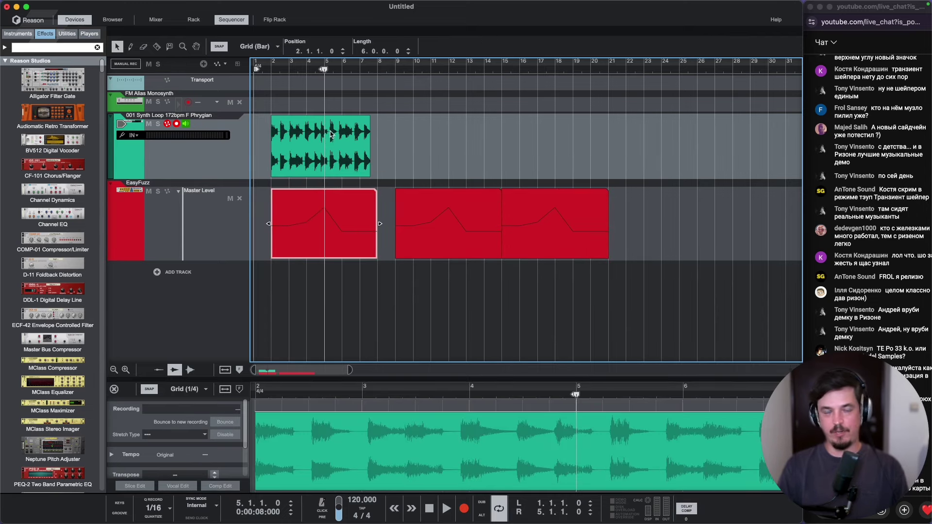
Step: Move the third automation clip to bar 22 and place a copy of it at bar 34
{"action": "mouse_move", "coordinate": [549, 199]}
{"action": "left_mouse_down"}
{"action": "mouse_move", "coordinate": [691, 200]}
{"action": "mouse_move", "coordinate": [673, 200]}
{"action": "left_mouse_up"}
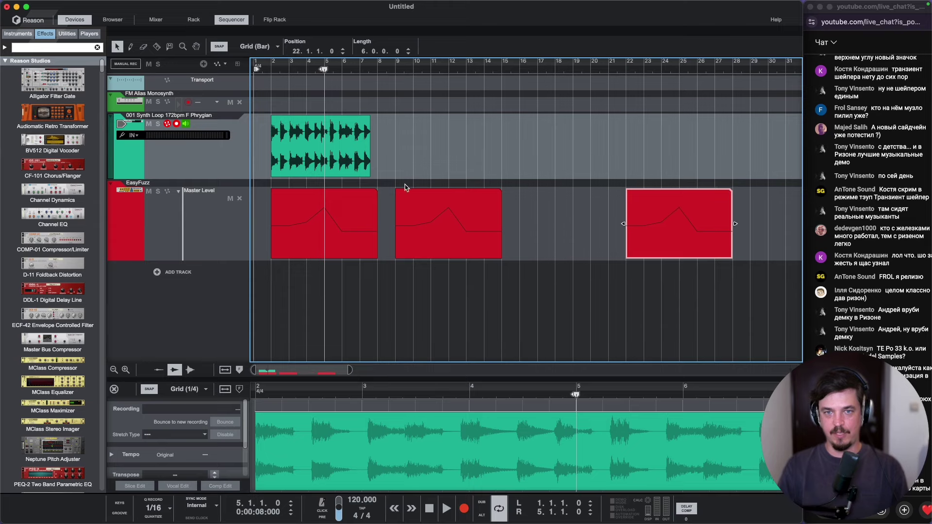
{"action": "left_click", "coordinate": [390, 205]}
{"action": "scroll", "coordinate": [449, 210], "scroll_direction": "down", "scroll_amount": 5}
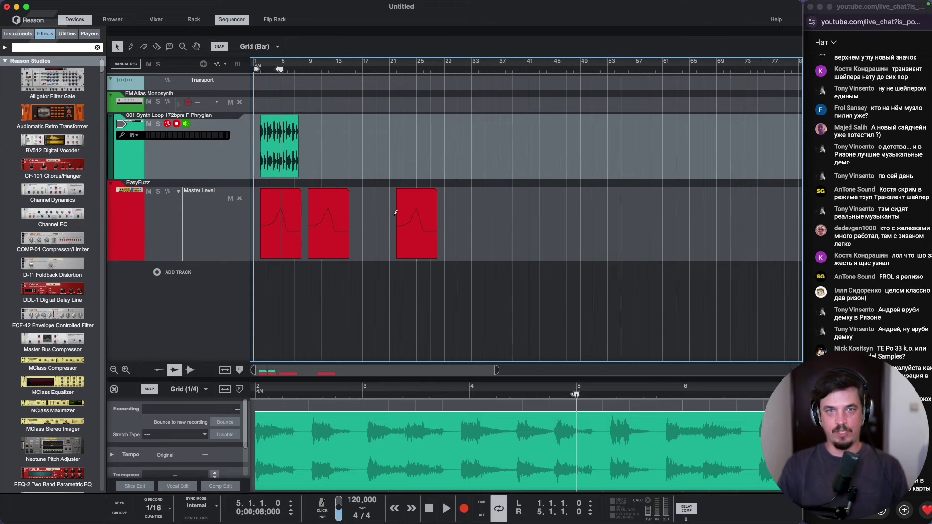
{"action": "scroll", "coordinate": [367, 212], "scroll_direction": "down", "scroll_amount": 4}
{"action": "scroll", "coordinate": [322, 187], "scroll_direction": "down", "scroll_amount": 3}
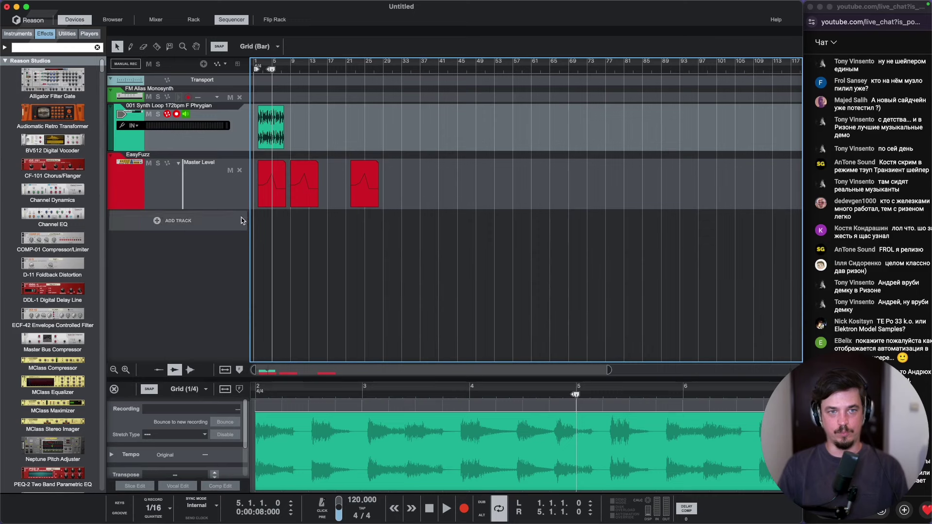
{"action": "left_click_drag", "start_coordinate": [363, 183], "coordinate": [419, 184]}
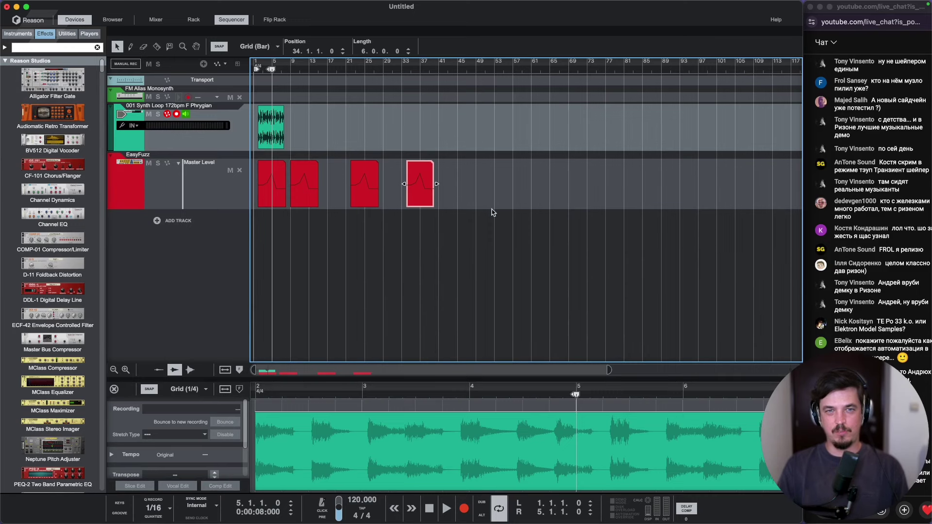
Step: Move the last automation clip on the EasyFuzz track back to bar 31
{"action": "scroll", "coordinate": [421, 181], "scroll_direction": "up", "scroll_amount": 4}
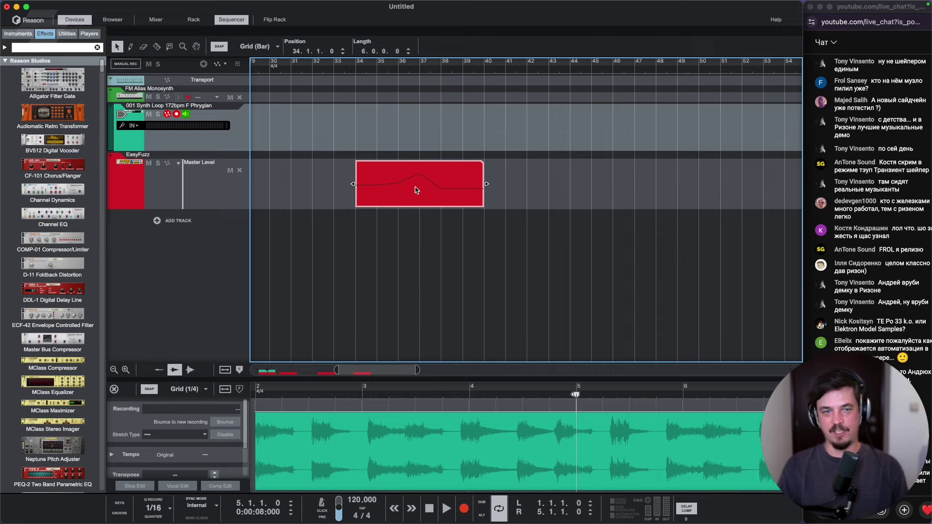
{"action": "left_click_drag", "start_coordinate": [415, 189], "coordinate": [368, 179]}
{"action": "scroll", "coordinate": [369, 180], "scroll_direction": "down", "scroll_amount": 2}
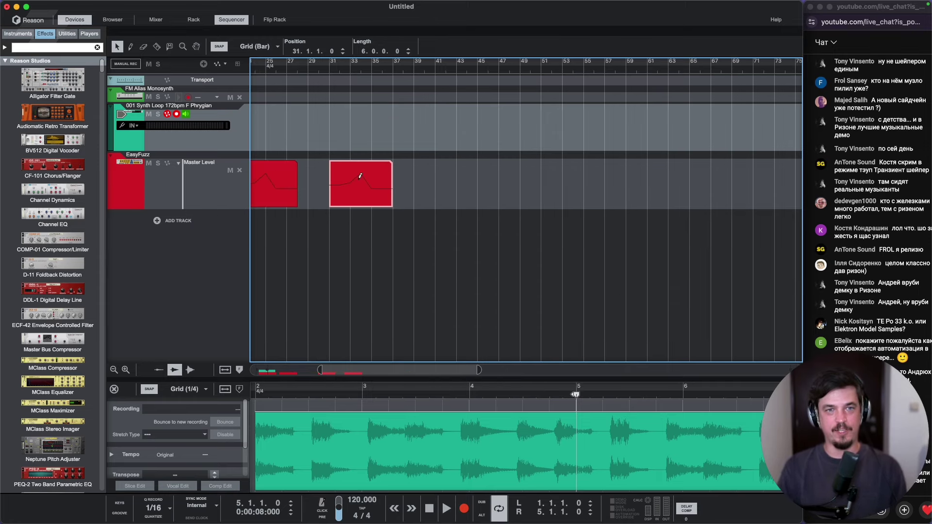
{"action": "scroll", "coordinate": [361, 176], "scroll_direction": "down", "scroll_amount": 3}
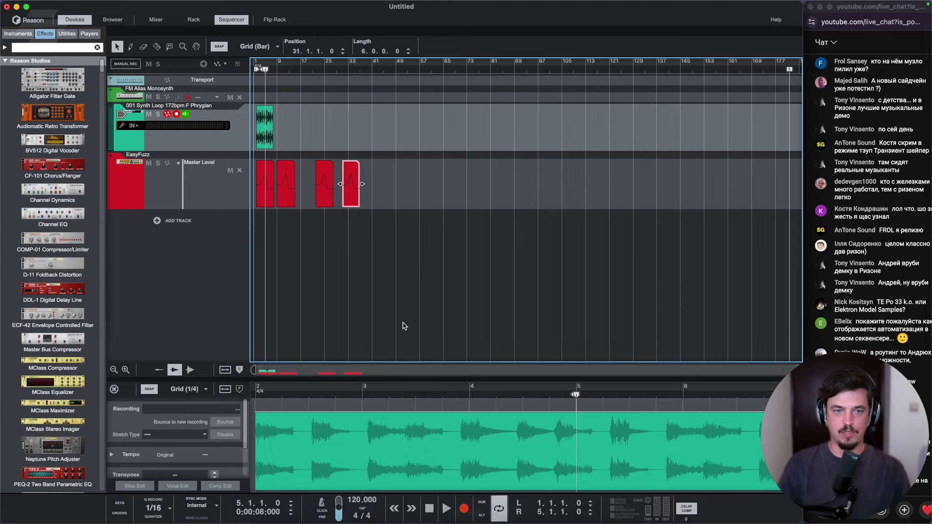
Step: Open Activity Monitor and check how much memory Reason is using
{"action": "key", "text": "super+space"}
{"action": "type", "text": "act"}
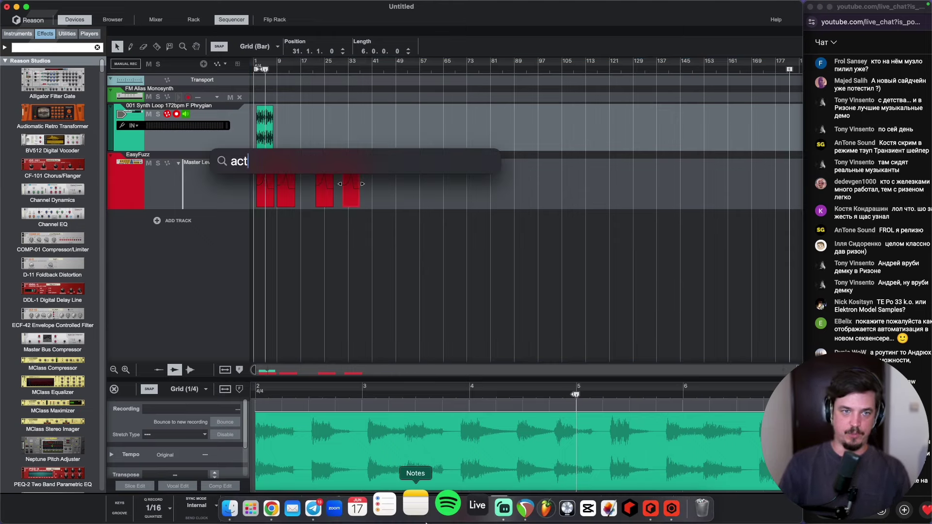
{"action": "key", "text": "Return"}
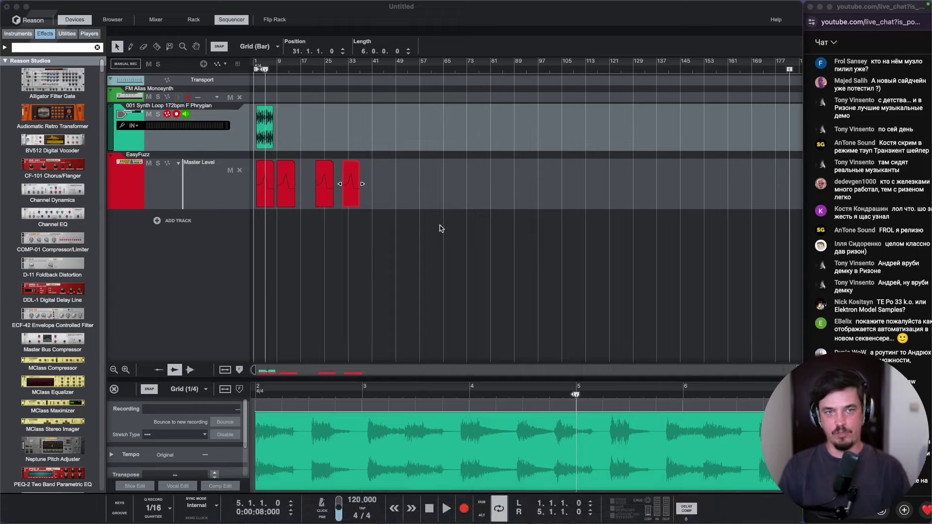
{"action": "left_click_drag", "start_coordinate": [447, 148], "coordinate": [383, 145]}
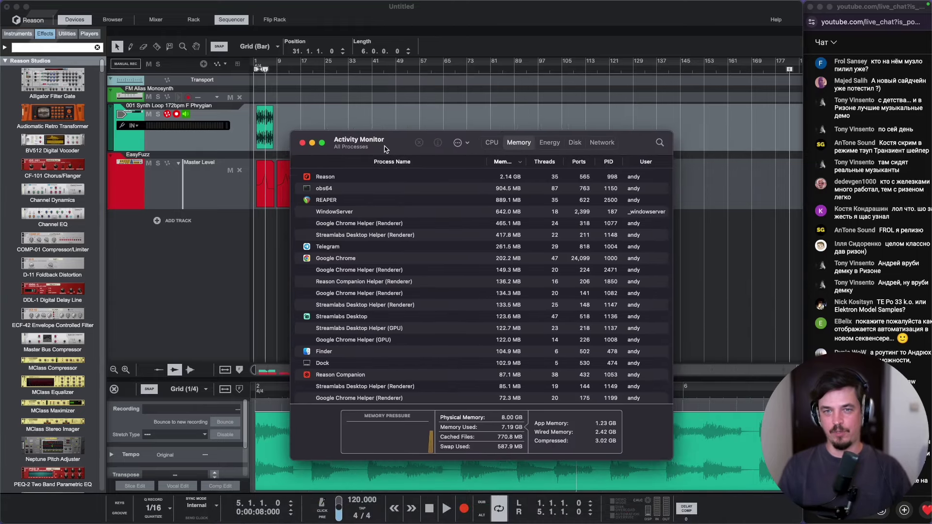
{"action": "left_click", "coordinate": [348, 176]}
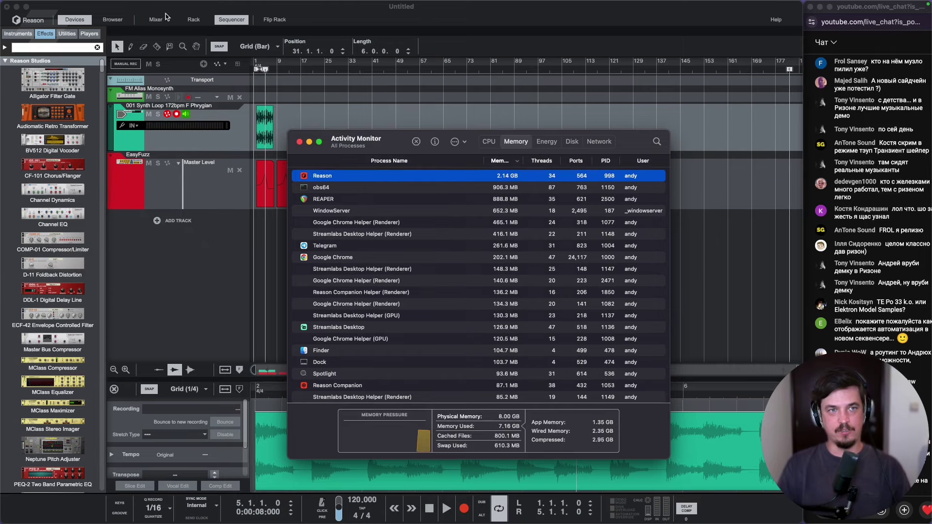
Step: Return to Reason, look through the devices in the rack, and show only the sequencer again
{"action": "left_click", "coordinate": [165, 19]}
{"action": "left_click", "coordinate": [180, 21]}
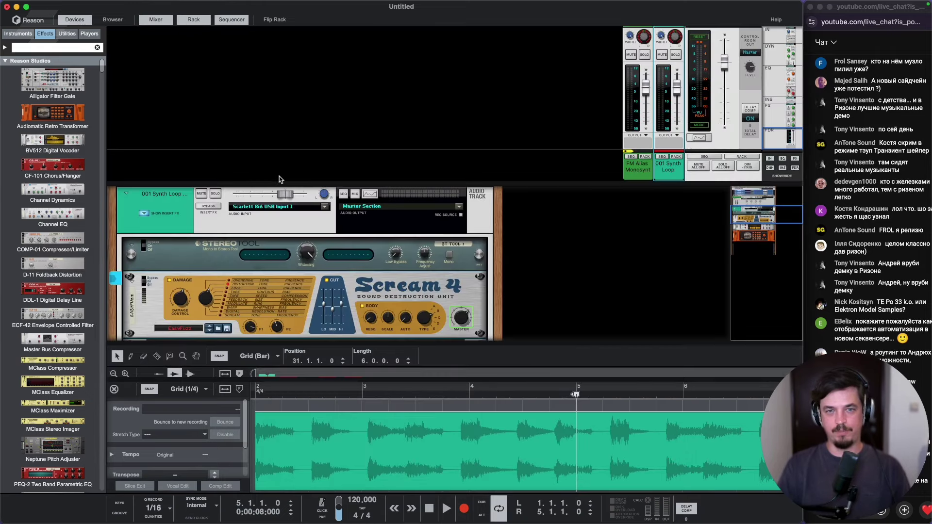
{"action": "left_click", "coordinate": [156, 20]}
{"action": "scroll", "coordinate": [312, 137], "scroll_direction": "up", "scroll_amount": 5}
{"action": "scroll", "coordinate": [312, 138], "scroll_direction": "down", "scroll_amount": 3}
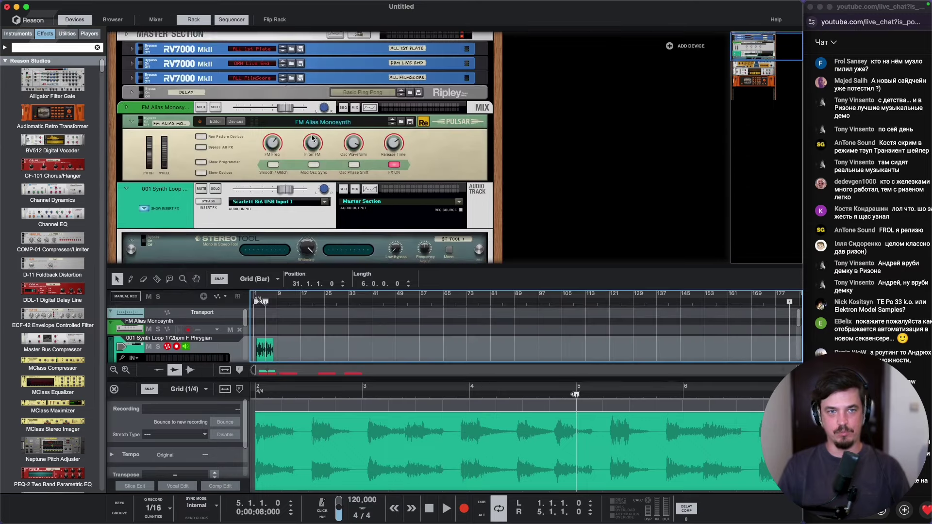
{"action": "scroll", "coordinate": [301, 128], "scroll_direction": "down", "scroll_amount": 6}
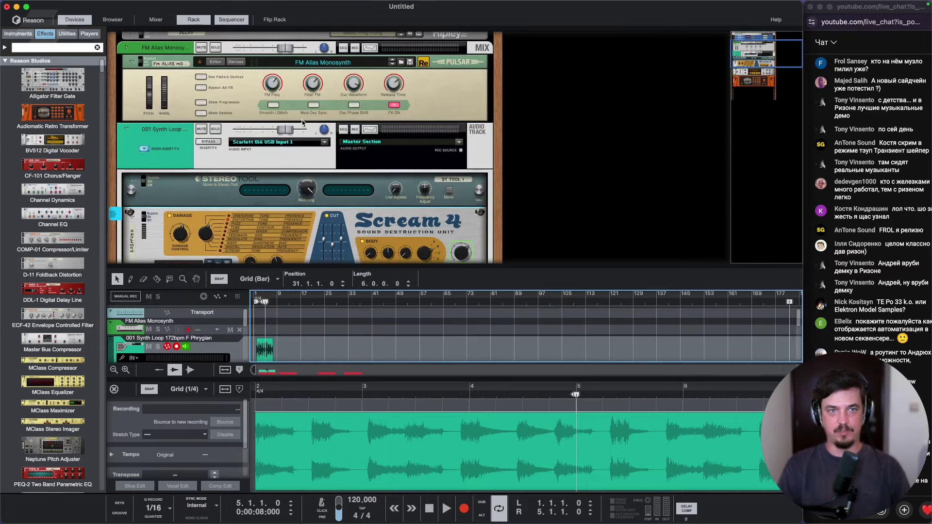
{"action": "scroll", "coordinate": [247, 149], "scroll_direction": "down", "scroll_amount": 4}
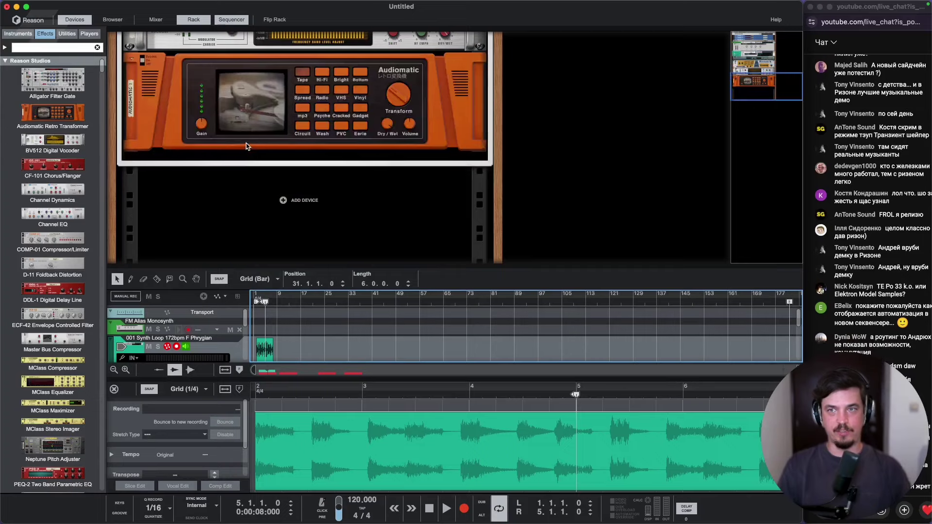
{"action": "scroll", "coordinate": [249, 140], "scroll_direction": "up", "scroll_amount": 9}
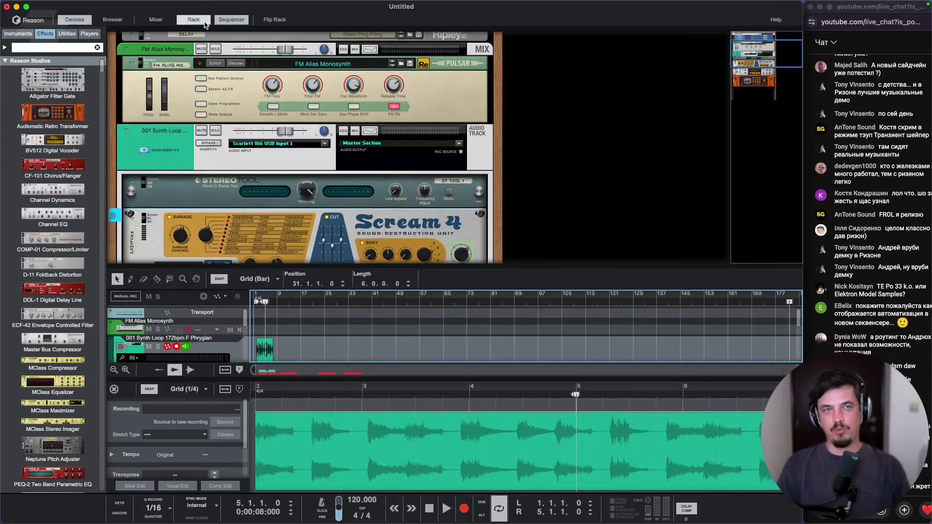
{"action": "left_click", "coordinate": [222, 23]}
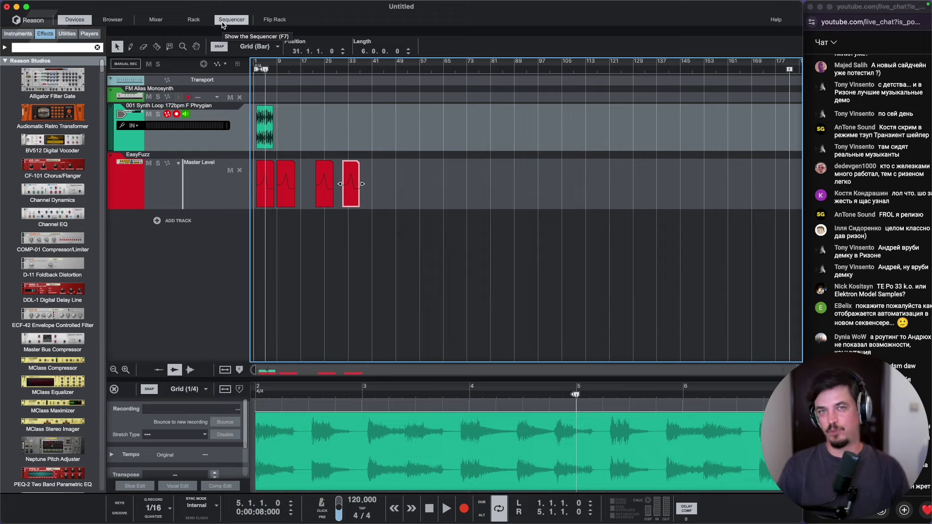
Step: Switch to Activity Monitor to check REAPER's memory use against Reason's, and return to Reason
{"action": "mouse_move", "coordinate": [559, 523]}
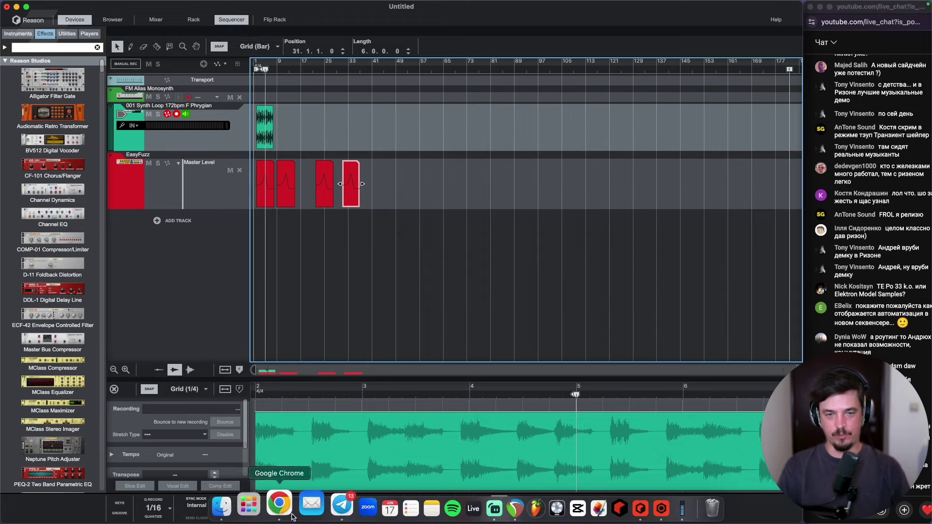
{"action": "left_click", "coordinate": [659, 508]}
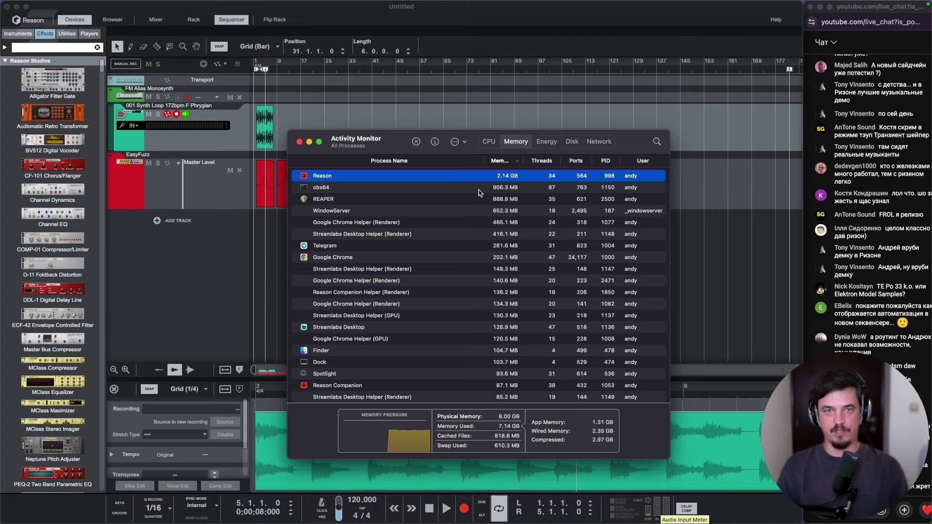
{"action": "left_click", "coordinate": [441, 199]}
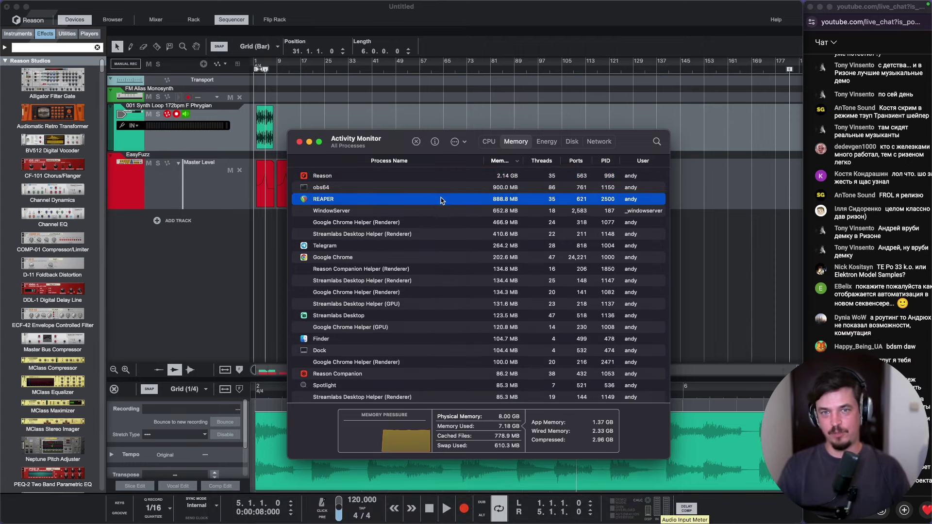
{"action": "left_click", "coordinate": [196, 267]}
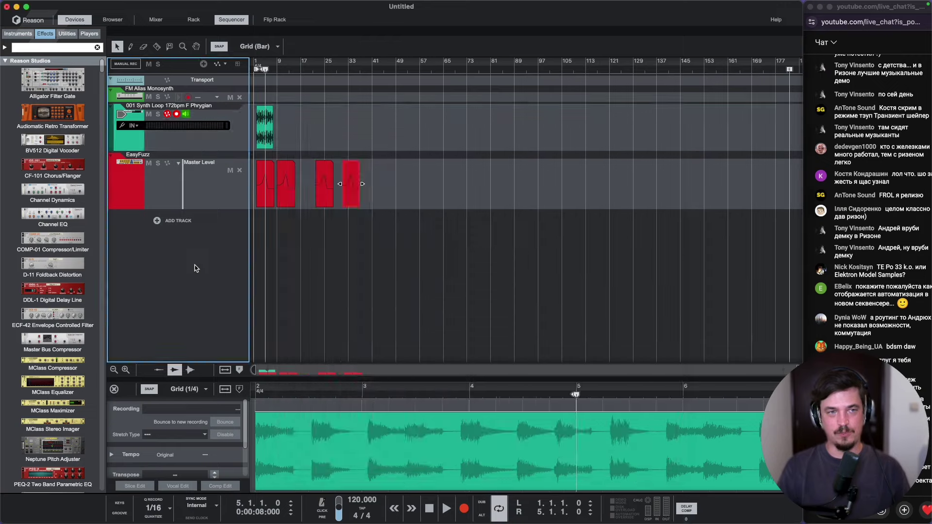
Step: Move the 172bpm synth loop audio clip to bar 13 on its track in the sequencer
{"action": "scroll", "coordinate": [306, 111], "scroll_direction": "up", "scroll_amount": 10}
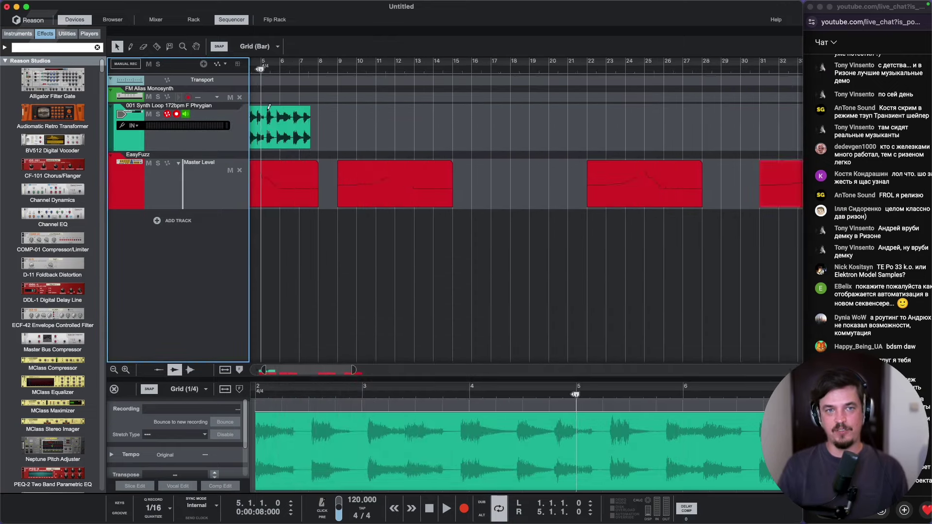
{"action": "scroll", "coordinate": [306, 111], "scroll_direction": "down", "scroll_amount": 15}
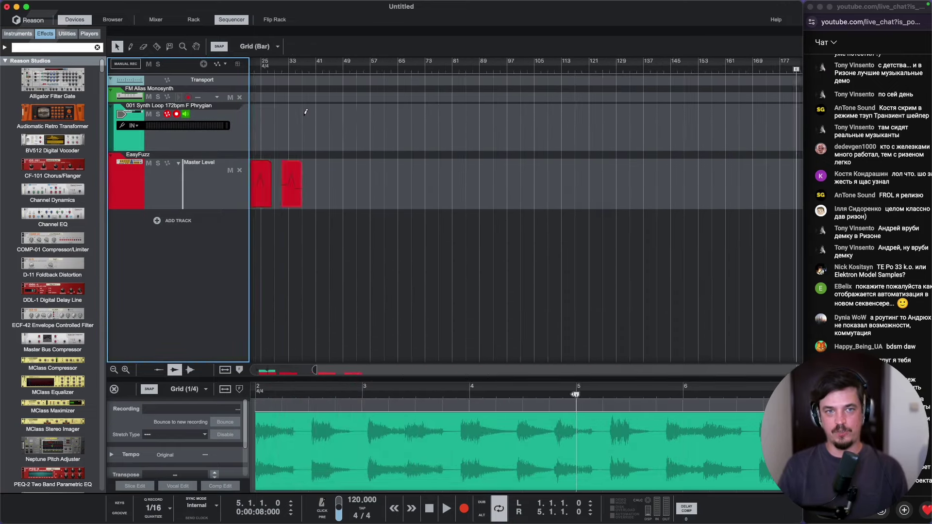
{"action": "scroll", "coordinate": [268, 115], "scroll_direction": "up", "scroll_amount": 6}
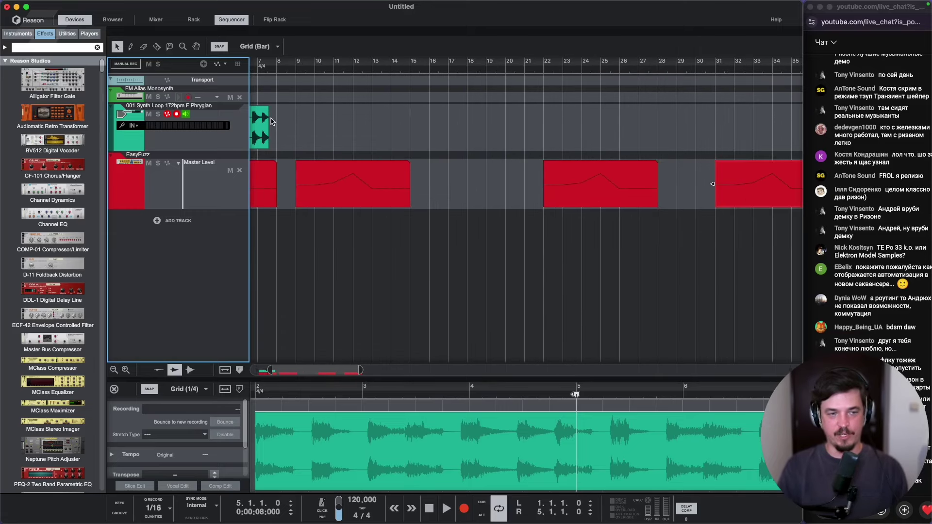
{"action": "scroll", "coordinate": [272, 122], "scroll_direction": "down", "scroll_amount": 2}
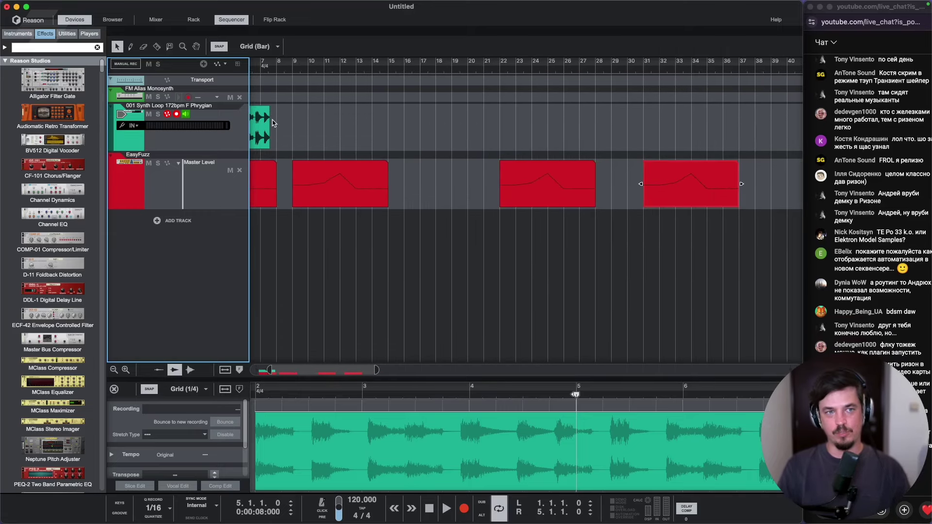
{"action": "scroll", "coordinate": [274, 123], "scroll_direction": "down", "scroll_amount": 3}
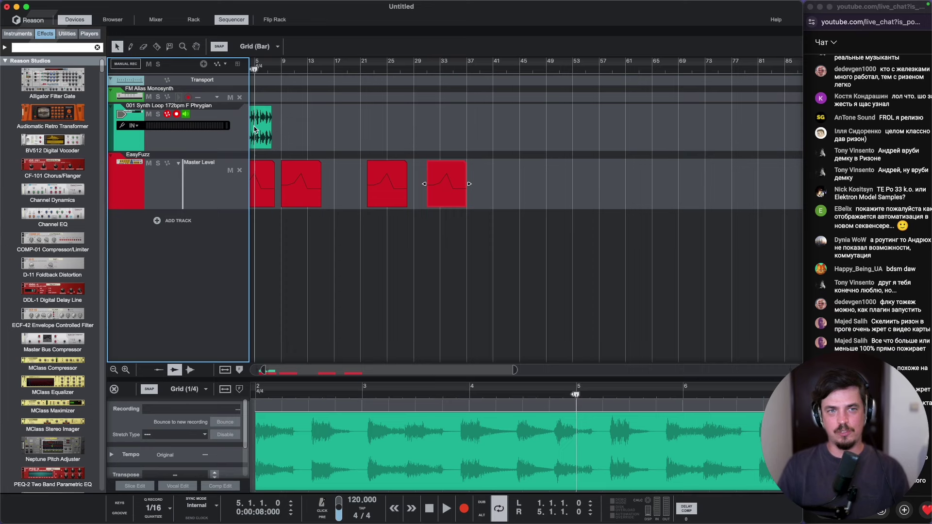
{"action": "left_click_drag", "start_coordinate": [257, 130], "coordinate": [335, 131]}
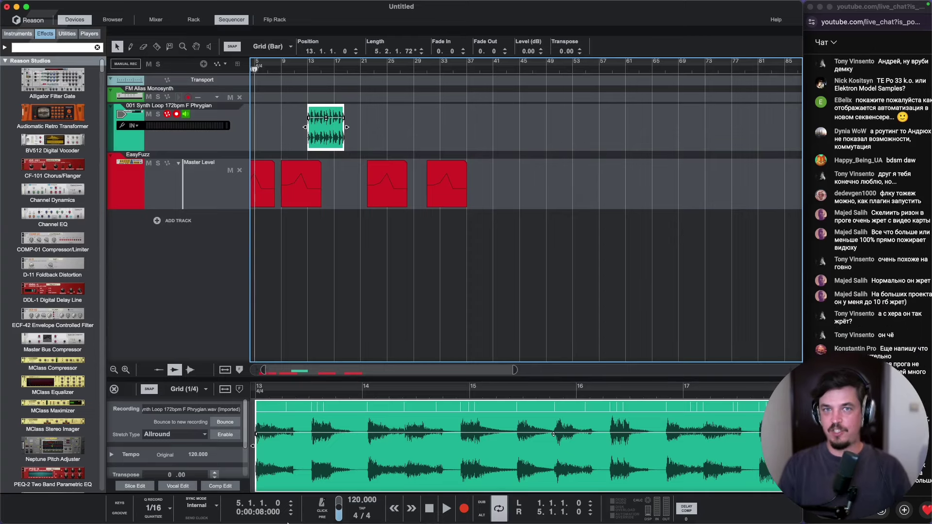
Step: Switch to Chrome and look at the Get Reason page with the Reason+ and Reason 12 prices
{"action": "mouse_move", "coordinate": [288, 522]}
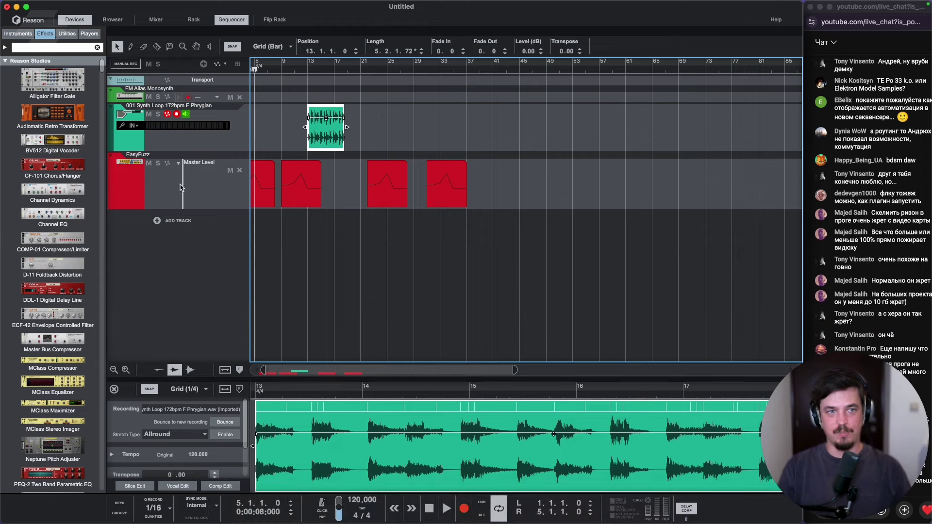
{"action": "mouse_move", "coordinate": [320, 523]}
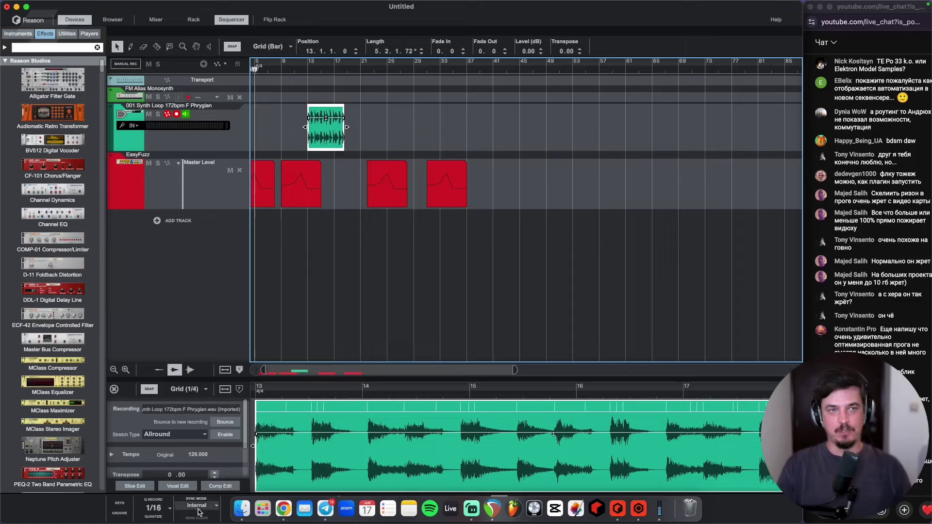
{"action": "left_click", "coordinate": [283, 518]}
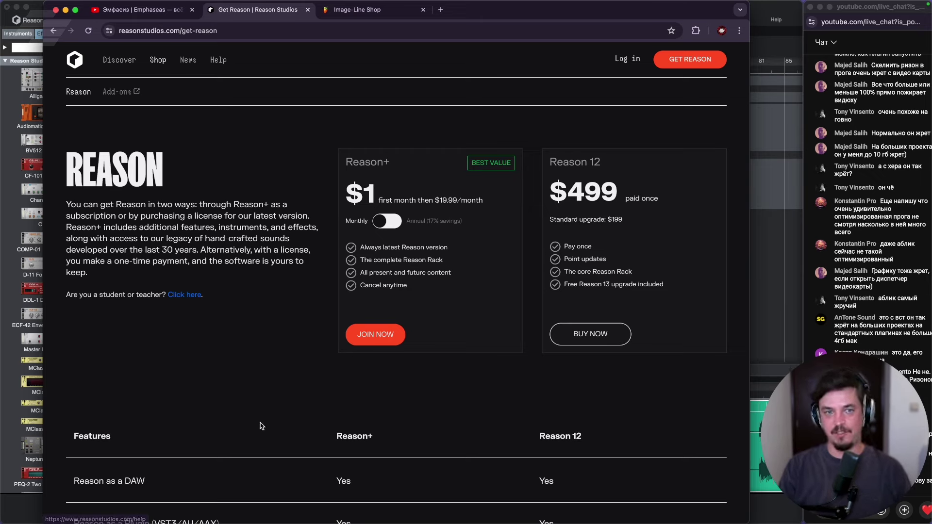
Step: Switch to REAPER and shift the Reason Rack Plugin window with the Objekt synthesizer slightly to the right
{"action": "mouse_move", "coordinate": [347, 519]}
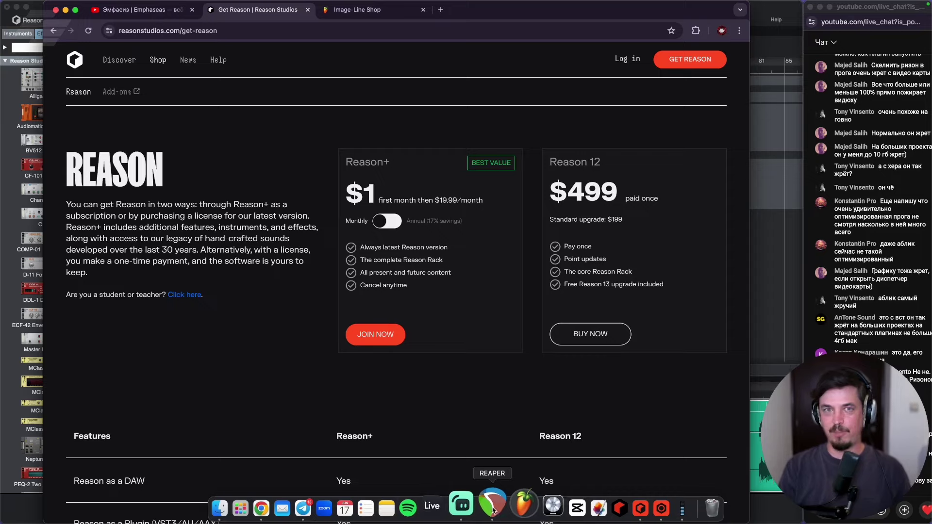
{"action": "left_click", "coordinate": [492, 508]}
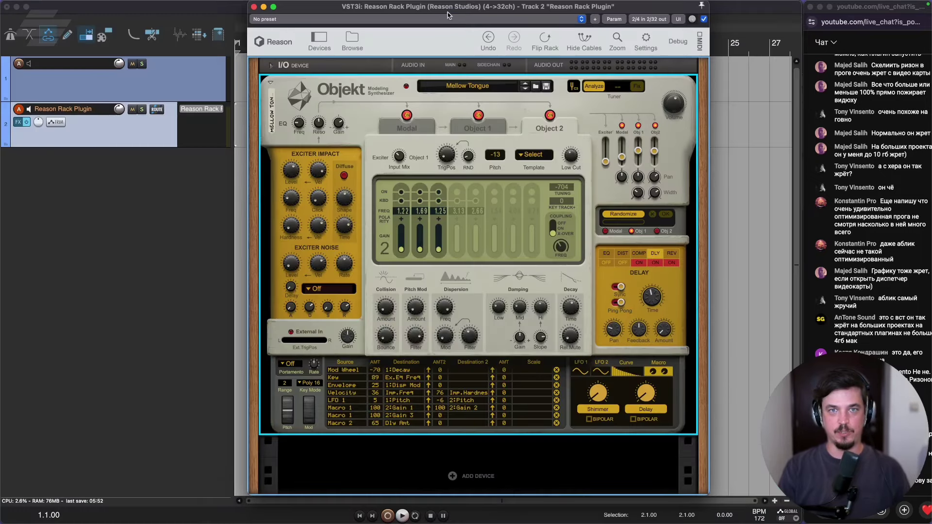
{"action": "left_click_drag", "start_coordinate": [449, 10], "coordinate": [483, 9]}
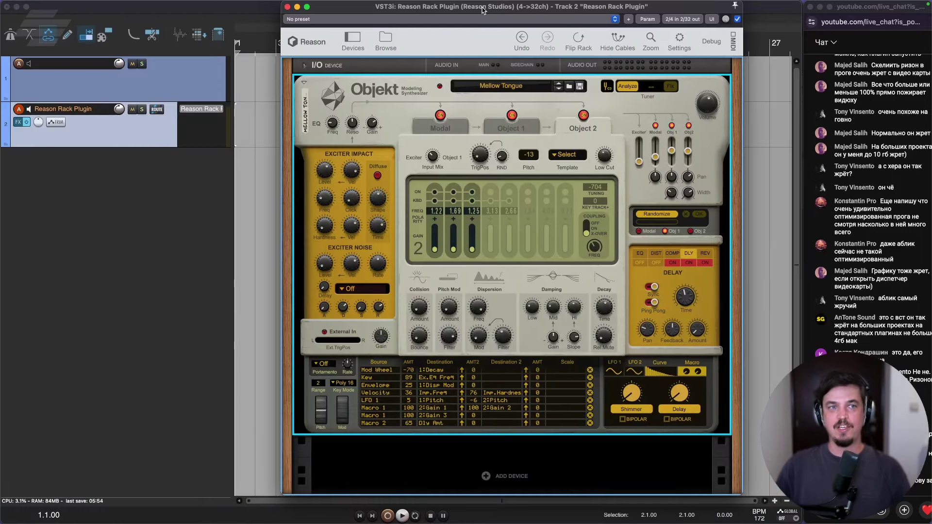